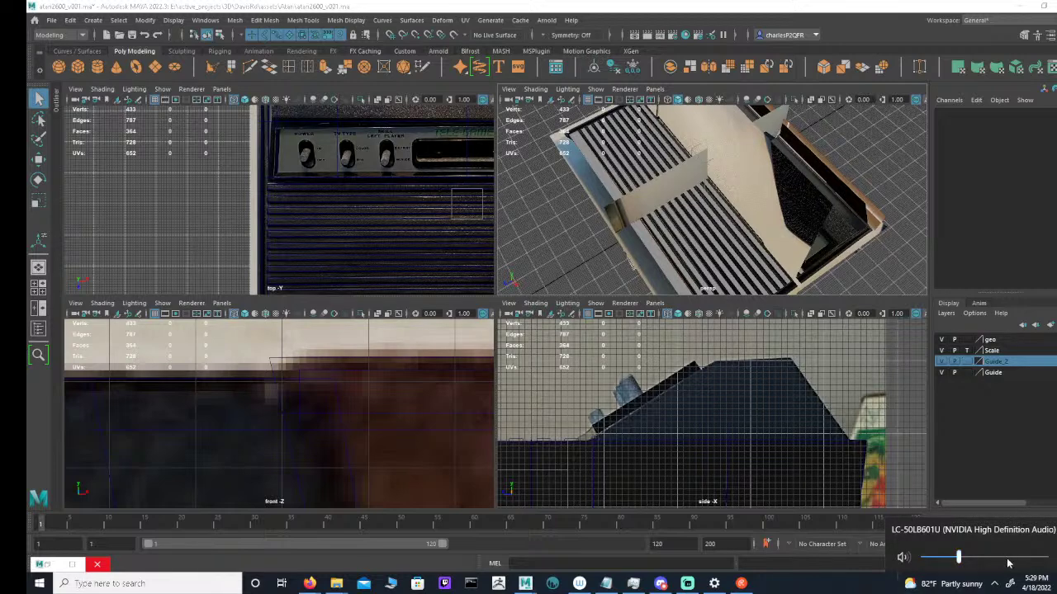
pyautogui.moveTo(953, 584)
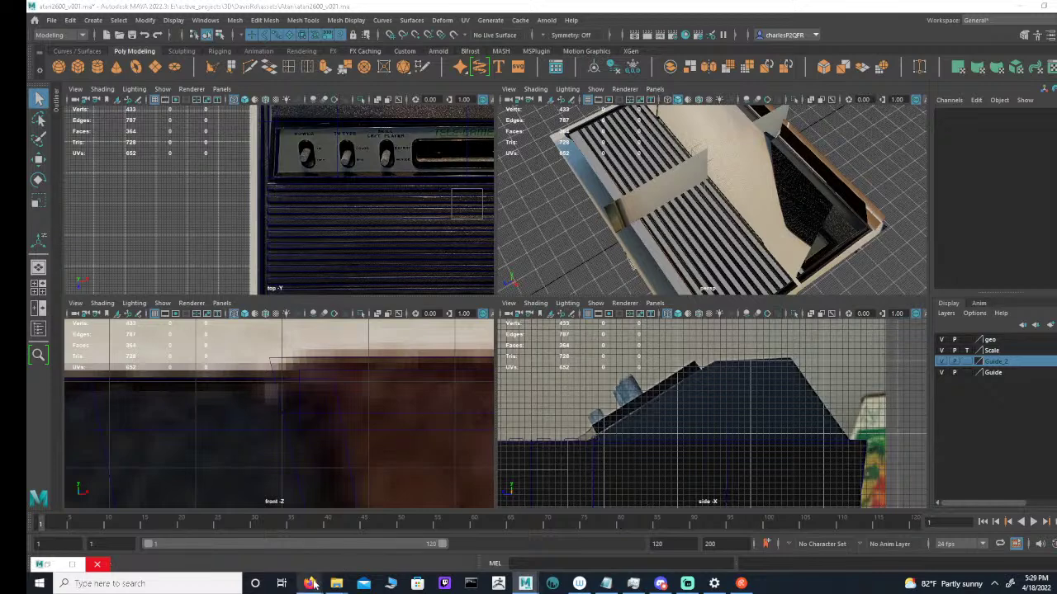
pyautogui.moveTo(312, 583)
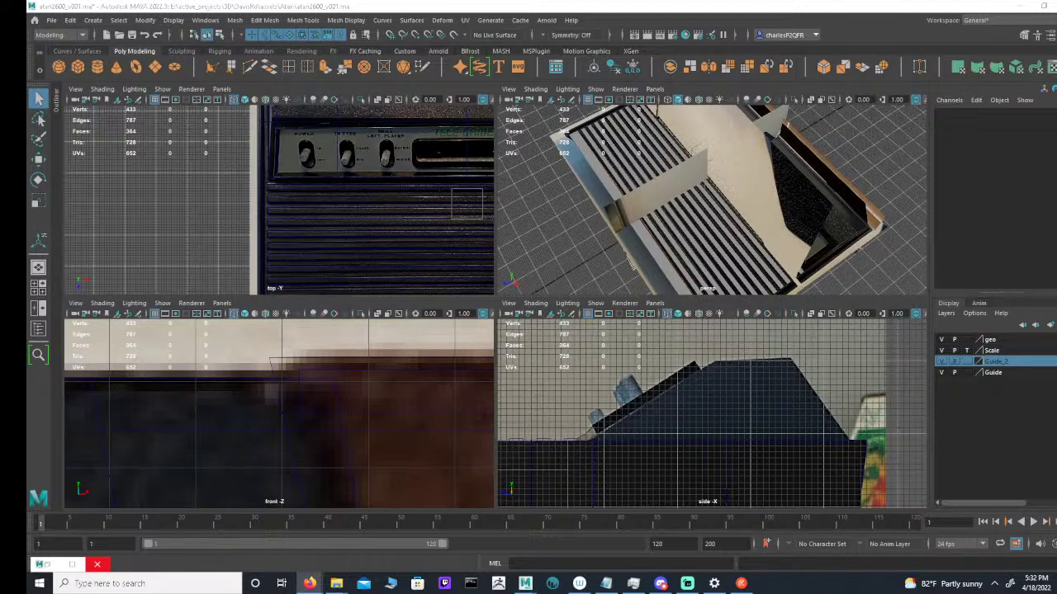
pyautogui.click(687, 583)
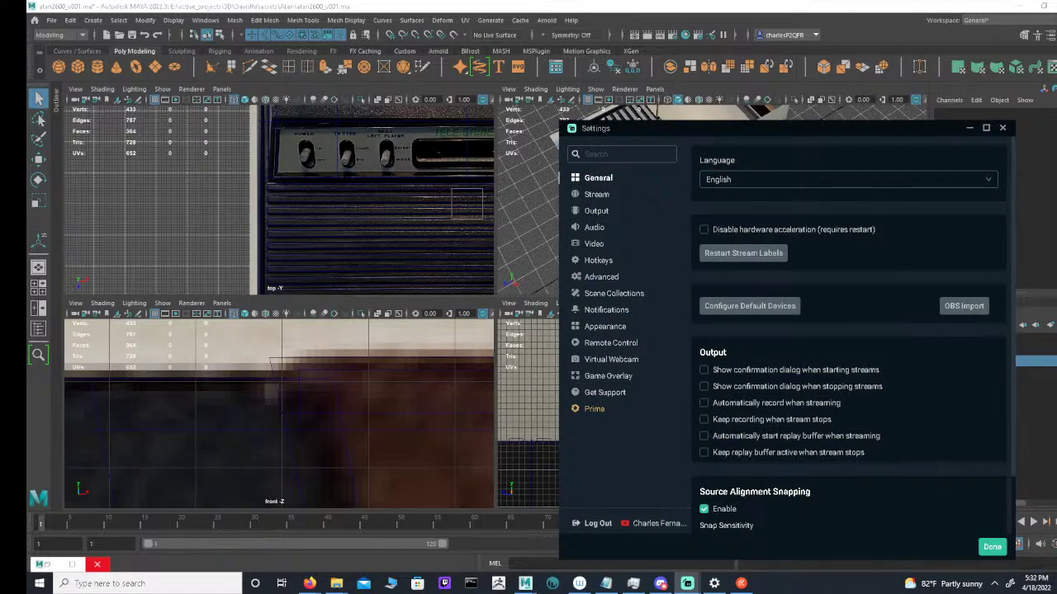
pyautogui.press('Escape')
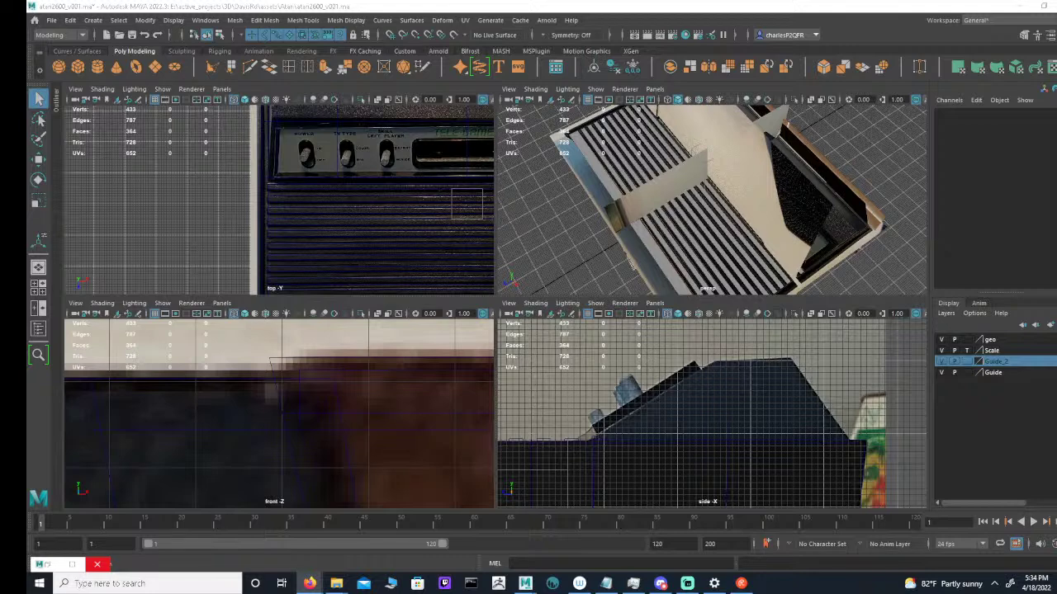
pyautogui.moveTo(336, 584)
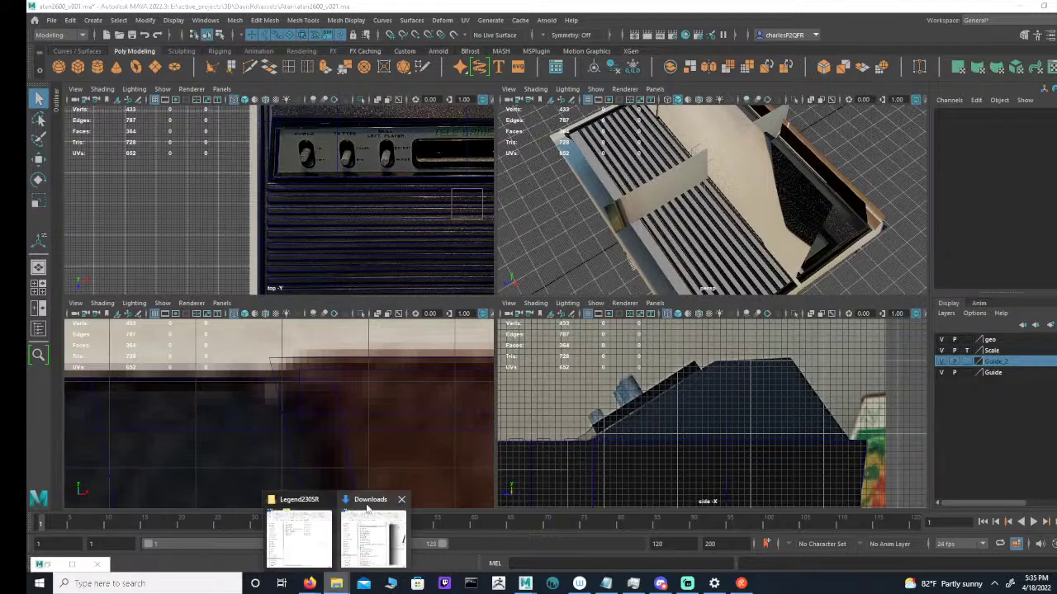
pyautogui.click(373, 538)
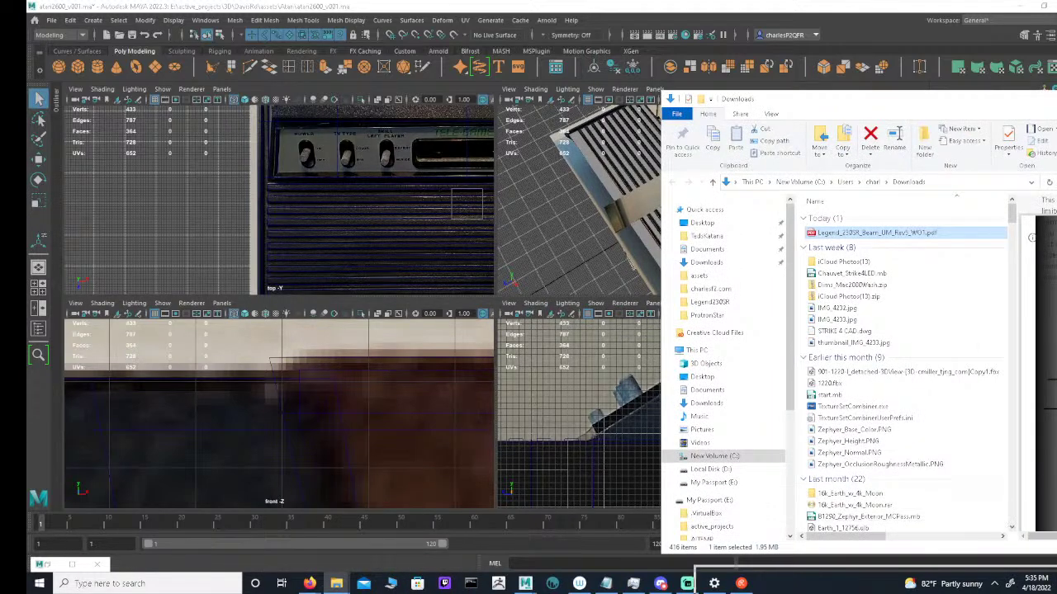
pyautogui.hotkey('alt', 'Tab')
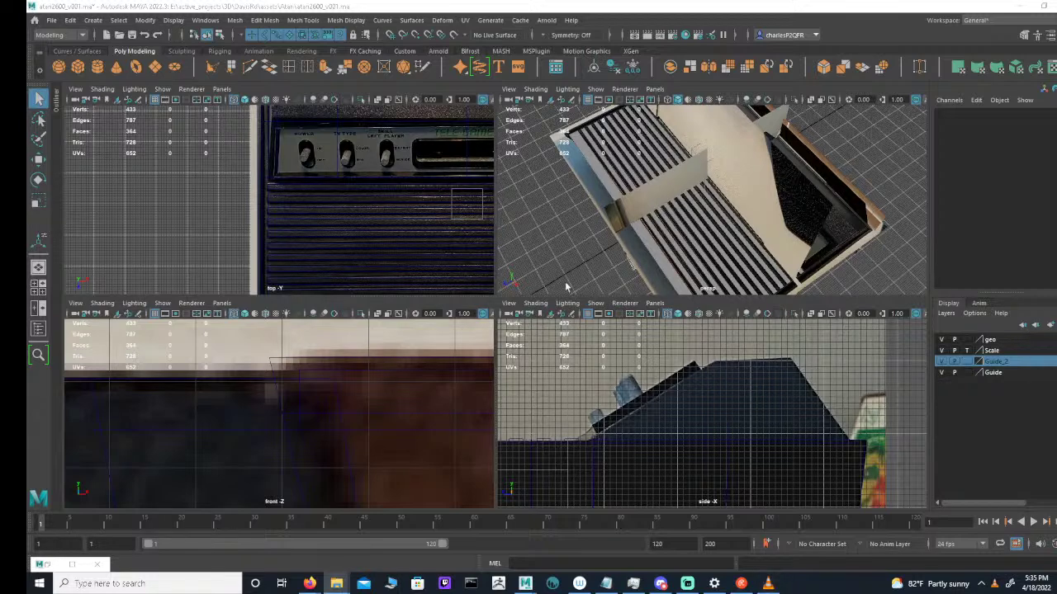
# Examine the console model, its grille ribs and the reference image planes in the perspective view
pyautogui.click(860, 86)
pyautogui.keyDown('alt'); pyautogui.moveTo(675, 203); pyautogui.dragTo(701, 182); pyautogui.keyUp('alt')
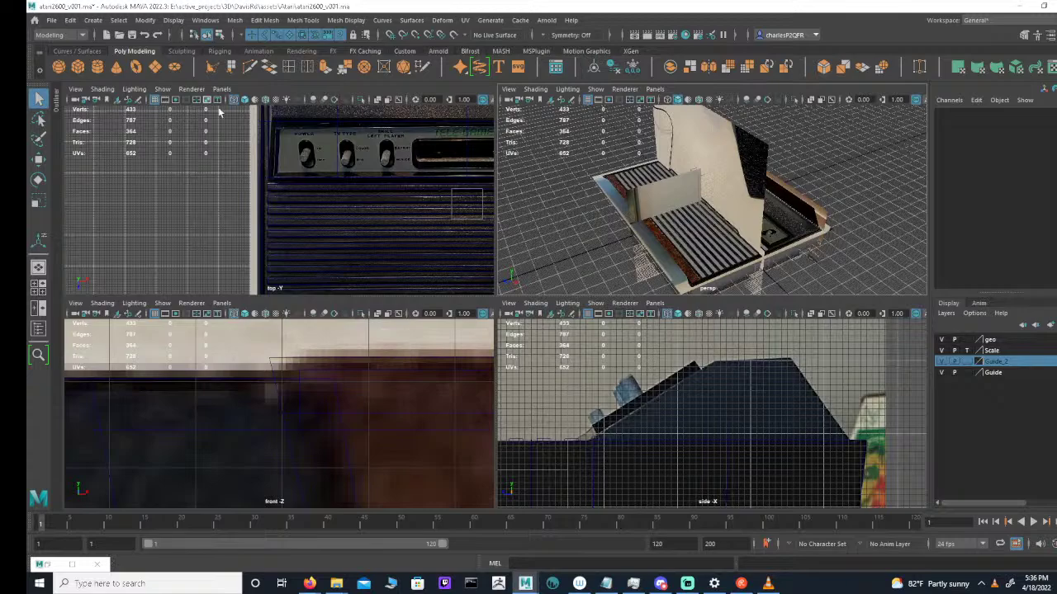
pyautogui.keyDown('alt'); pyautogui.moveTo(573, 190); pyautogui.dragTo(694, 186); pyautogui.keyUp('alt')
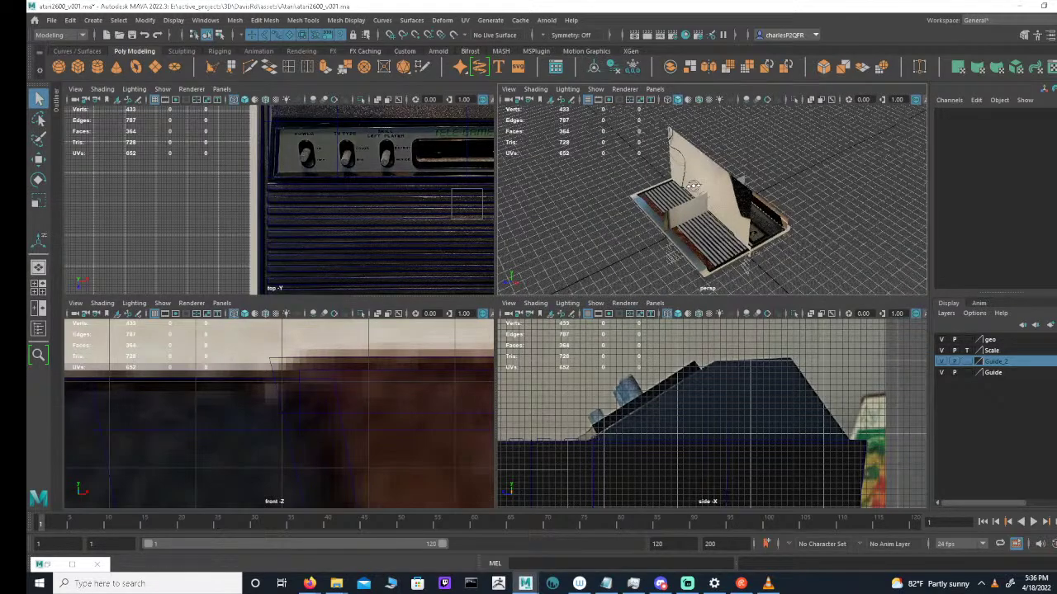
pyautogui.press('space')
pyautogui.keyDown('alt'); pyautogui.moveTo(590, 259); pyautogui.dragTo(545, 383); pyautogui.keyUp('alt')
pyautogui.click(508, 417)
pyautogui.keyDown('alt'); pyautogui.moveTo(420, 423); pyautogui.dragTo(494, 403); pyautogui.keyUp('alt')
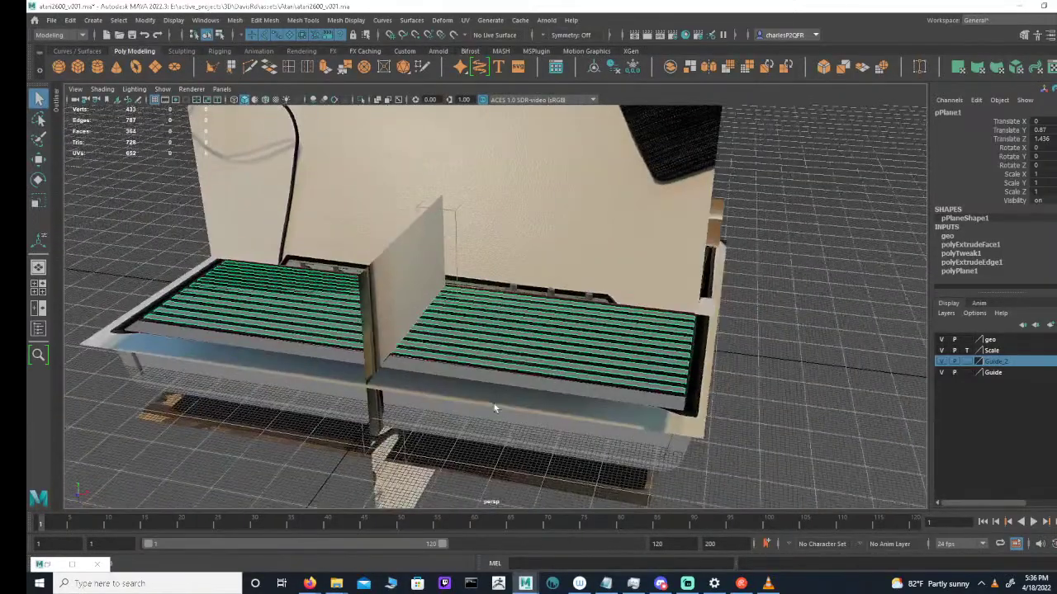
# Temporarily hide the Guide_2 layer to examine the console's flat top plane in the perspective and top views
pyautogui.click(942, 361)
pyautogui.keyDown('alt'); pyautogui.moveTo(574, 329); pyautogui.dragTo(656, 363); pyautogui.keyUp('alt')
pyautogui.keyDown('alt'); pyautogui.moveTo(623, 292); pyautogui.dragTo(673, 308); pyautogui.keyUp('alt')
pyautogui.keyDown('alt'); pyautogui.moveTo(673, 308); pyautogui.dragTo(705, 316, button='right'); pyautogui.keyUp('alt')
pyautogui.click(716, 356)
pyautogui.keyDown('alt'); pyautogui.moveTo(715, 354); pyautogui.dragTo(556, 354); pyautogui.keyUp('alt')
pyautogui.press('space')
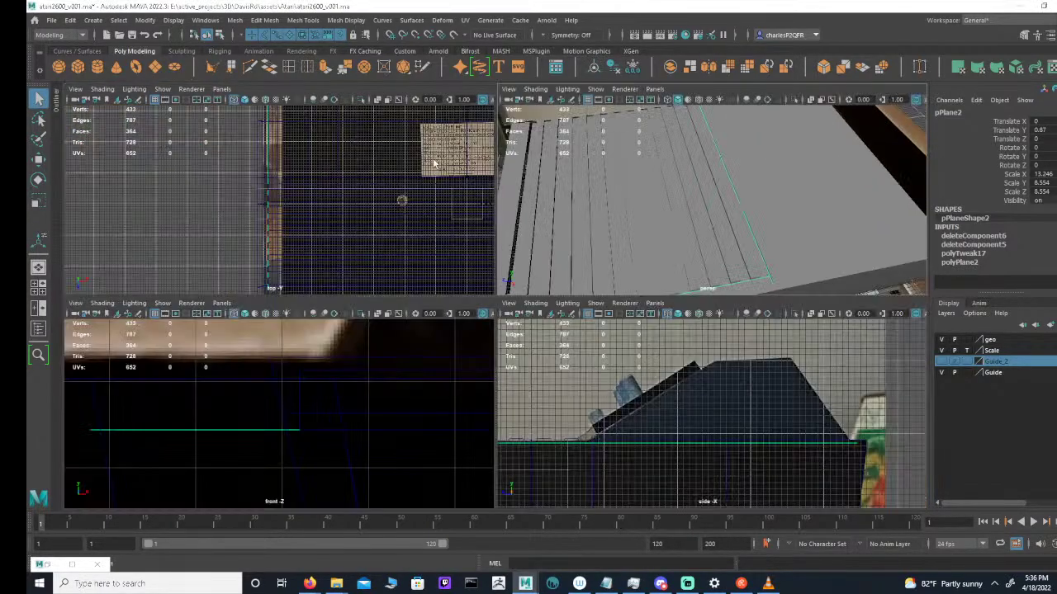
pyautogui.press('space')
pyautogui.keyDown('alt'); pyautogui.moveTo(635, 170); pyautogui.dragTo(576, 215, button='middle'); pyautogui.keyUp('alt')
pyautogui.keyDown('alt'); pyautogui.moveTo(576, 216); pyautogui.dragTo(715, 331, button='right'); pyautogui.keyUp('alt')
pyautogui.keyDown('alt'); pyautogui.moveTo(715, 330); pyautogui.dragTo(665, 249, button='middle'); pyautogui.keyUp('alt')
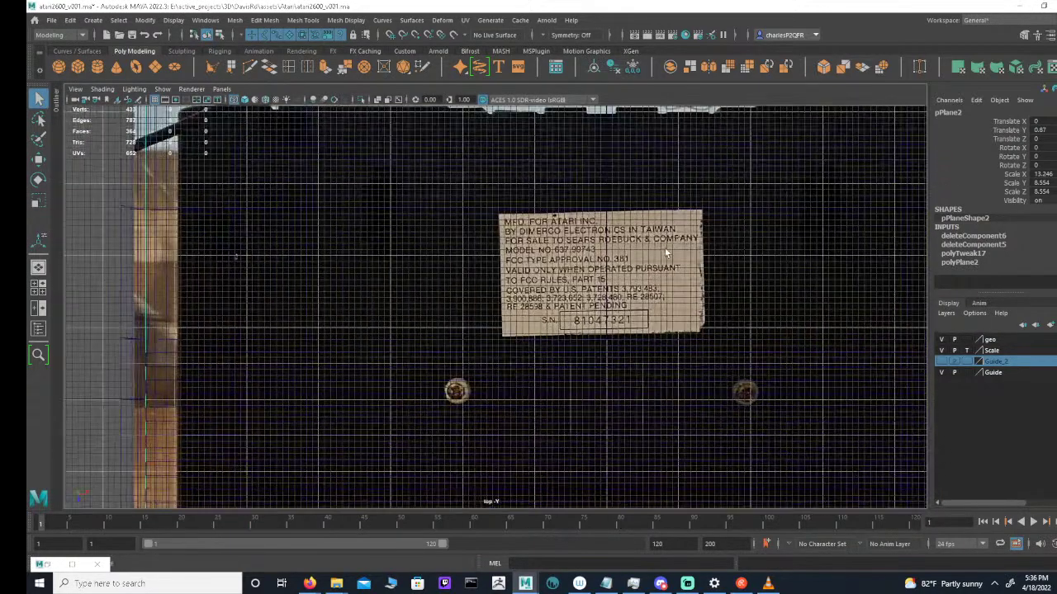
pyautogui.click(941, 362)
# Check the grille ribs' alignment with the console reference photo in the top view
pyautogui.keyDown('alt'); pyautogui.moveTo(603, 260); pyautogui.dragTo(713, 298, button='middle'); pyautogui.keyUp('alt')
pyautogui.keyDown('alt'); pyautogui.moveTo(713, 298); pyautogui.dragTo(587, 369, button='right'); pyautogui.keyUp('alt')
pyautogui.keyDown('alt'); pyautogui.moveTo(587, 369); pyautogui.dragTo(628, 251, button='middle'); pyautogui.keyUp('alt')
pyautogui.click(404, 292)
pyautogui.press('space')
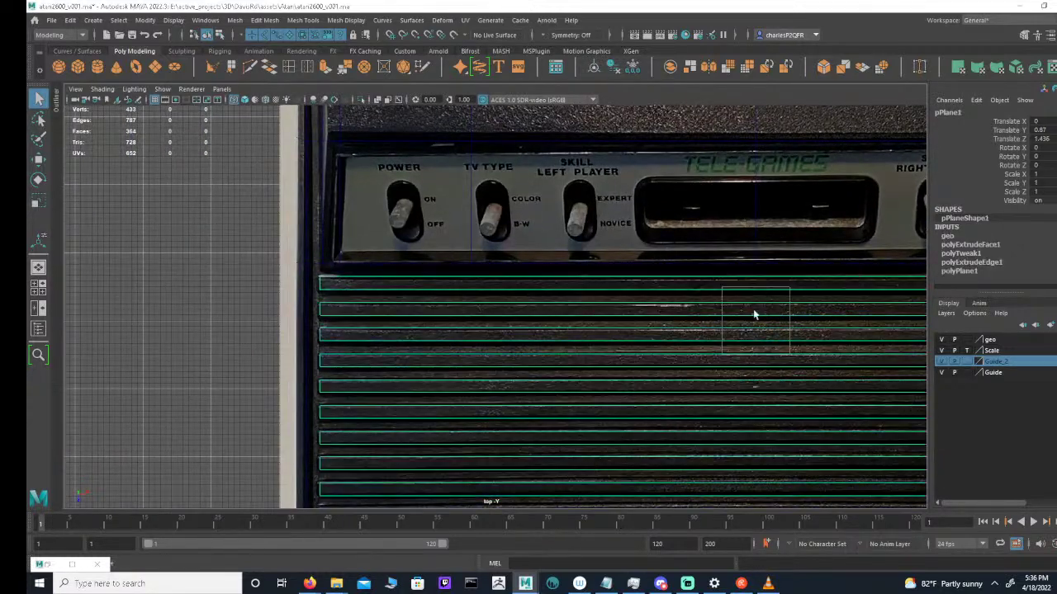
pyautogui.scroll(-5, 832, 198)
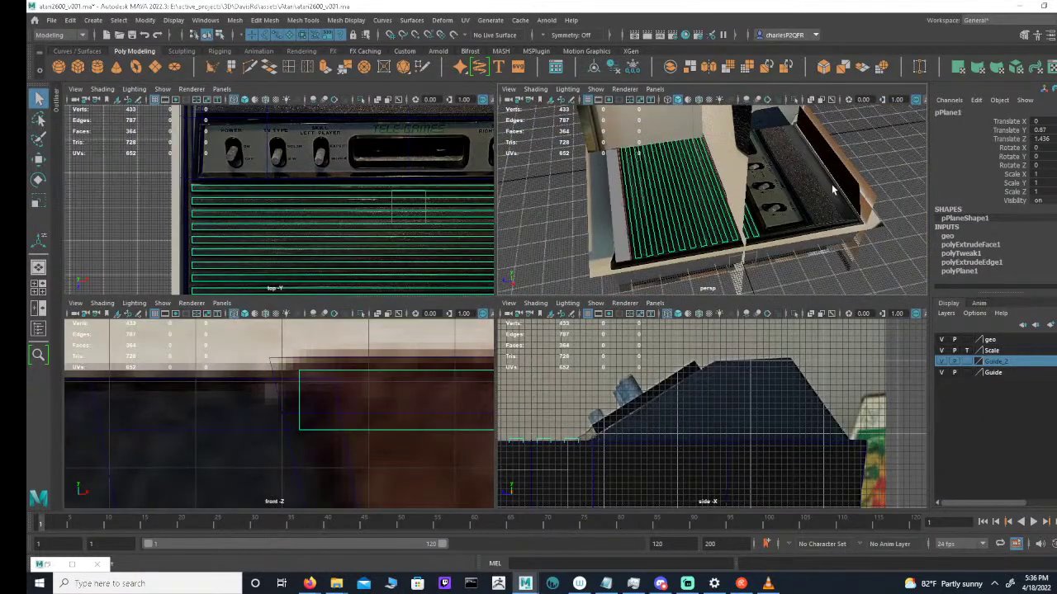
# Lower the top-view reference image plane slightly so it sits beneath the console's top surface
pyautogui.click(834, 191)
pyautogui.click(598, 267)
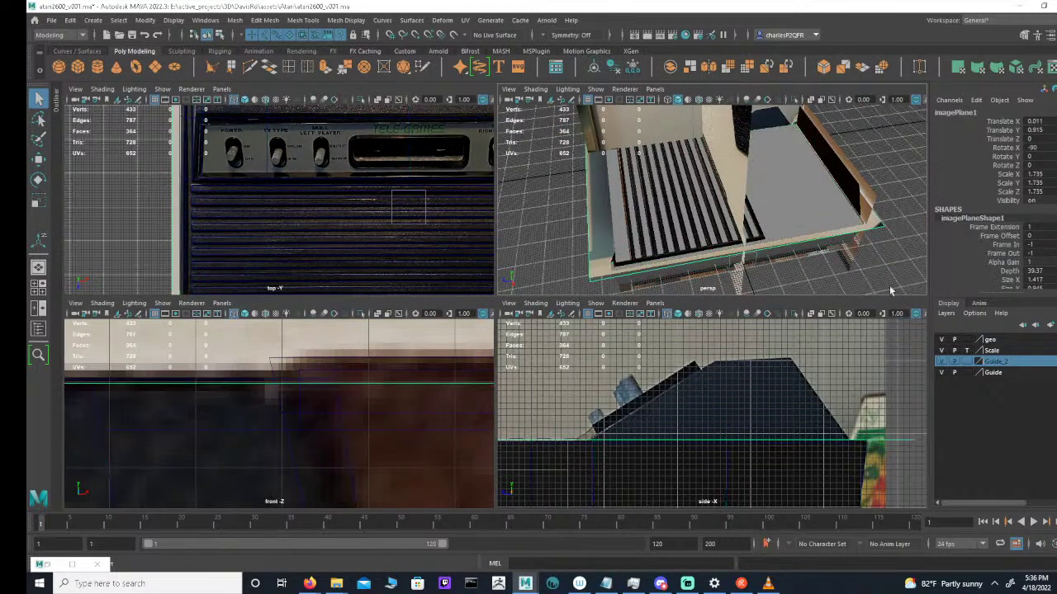
pyautogui.press('e')
pyautogui.press('w')
pyautogui.scroll(-1, 658, 402)
pyautogui.keyDown('alt'); pyautogui.moveTo(655, 403); pyautogui.dragTo(745, 387, button='middle'); pyautogui.keyUp('alt')
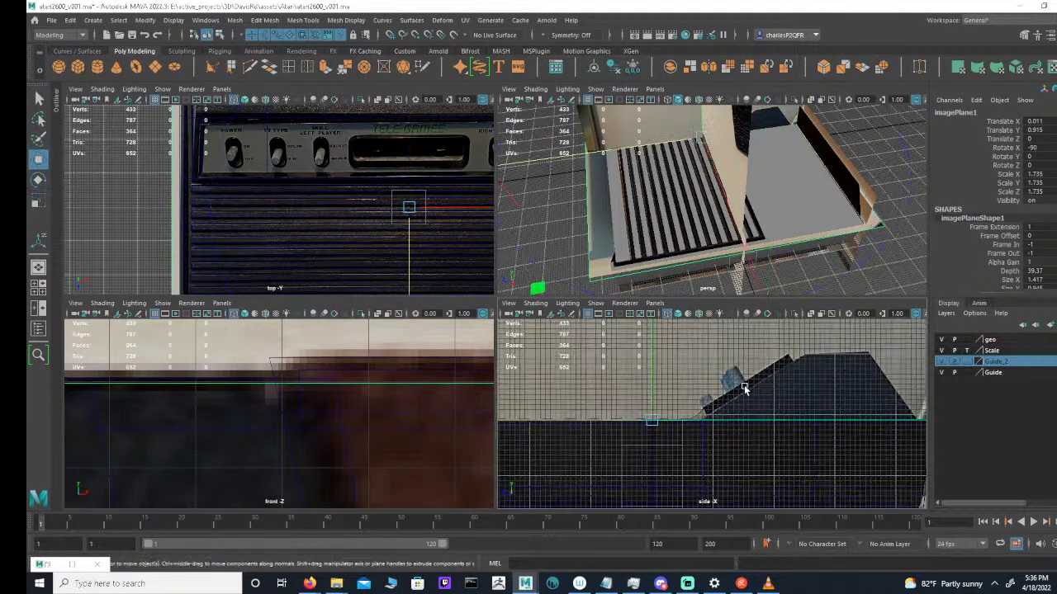
pyautogui.moveTo(652, 364); pyautogui.dragTo(662, 374, button='middle')
# Compare the grille ribs and the console's outline with the reference photo in the top view
pyautogui.click(245, 215)
pyautogui.keyDown('alt'); pyautogui.moveTo(240, 190); pyautogui.dragTo(287, 201, button='middle'); pyautogui.keyUp('alt')
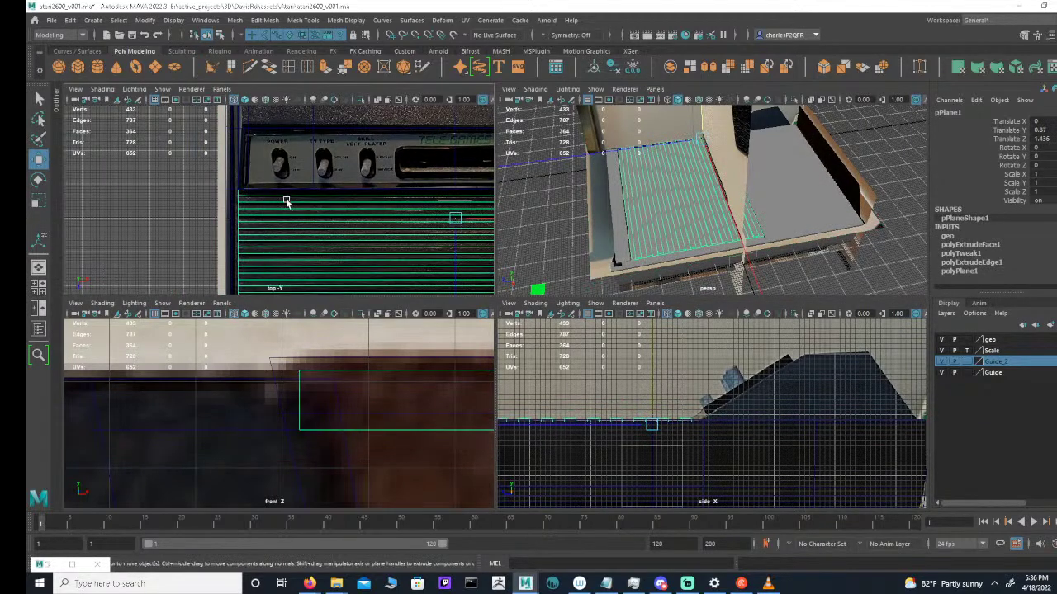
pyautogui.press('space')
pyautogui.keyDown('alt'); pyautogui.moveTo(615, 249); pyautogui.dragTo(590, 327, button='middle'); pyautogui.keyUp('alt')
pyautogui.scroll(3, 628, 295)
pyautogui.keyDown('alt'); pyautogui.moveTo(479, 327); pyautogui.dragTo(273, 313, button='middle'); pyautogui.keyUp('alt')
pyautogui.scroll(-7, 505, 306)
# Select the console body and check its profile against the side reference image
pyautogui.click(606, 320)
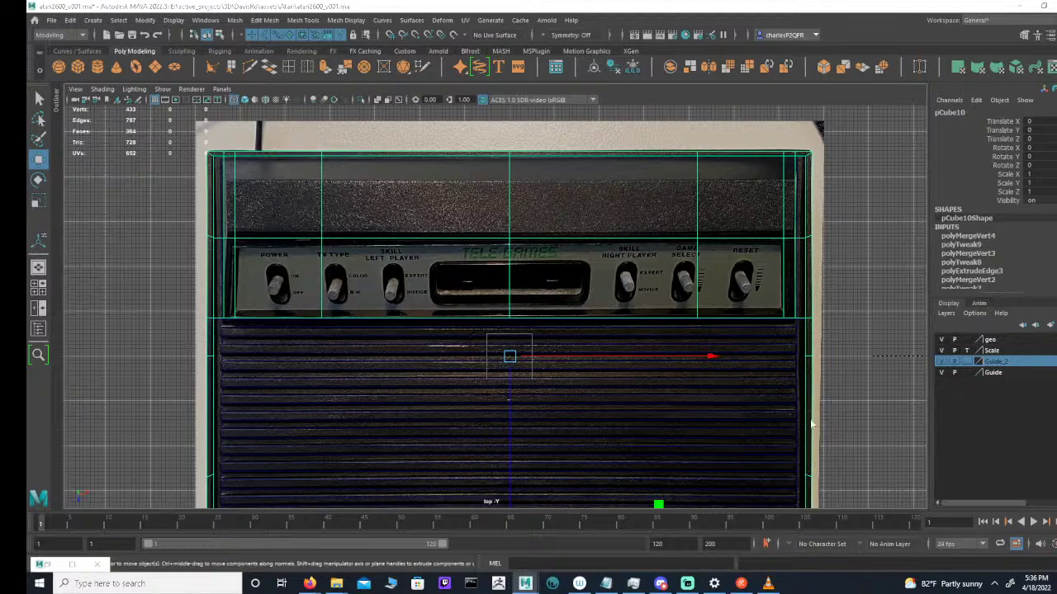
pyautogui.press('space')
pyautogui.press('space')
pyautogui.scroll(2, 726, 405)
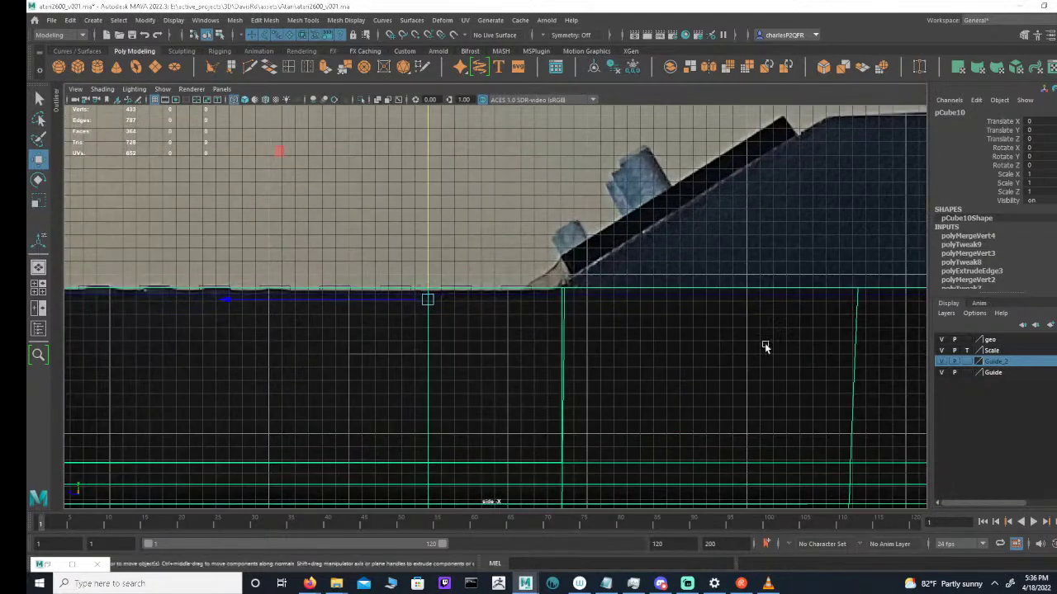
pyautogui.scroll(-2, 661, 330)
pyautogui.press('space')
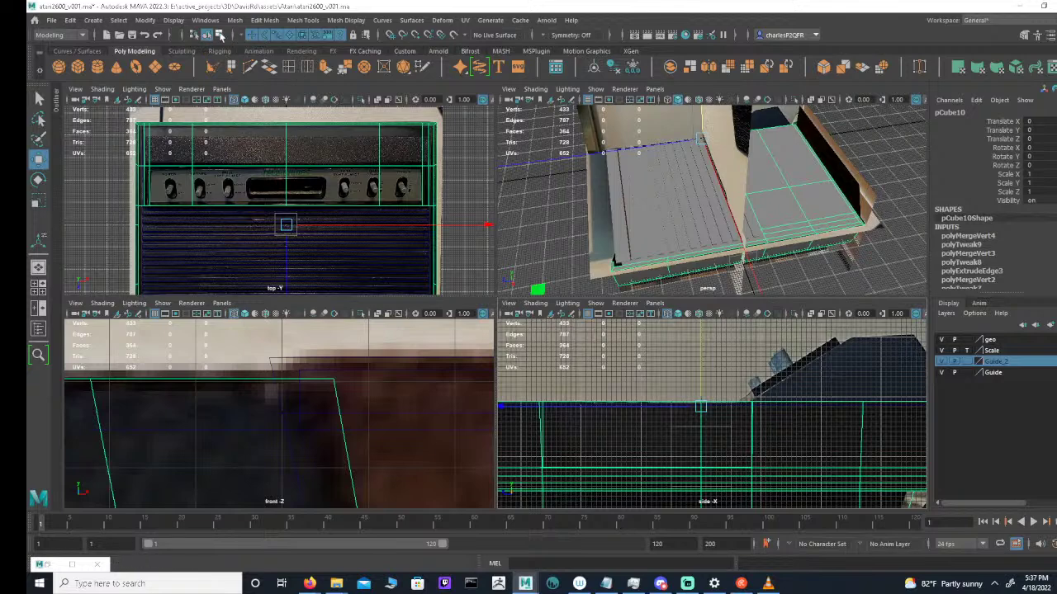
# Switch the console body to face component selection and examine its rear-left top faces against the top reference photo
pyautogui.click(219, 35)
pyautogui.click(290, 36)
pyautogui.click(157, 153)
pyautogui.keyDown('alt'); pyautogui.moveTo(156, 153); pyautogui.dragTo(249, 167, button='middle'); pyautogui.keyUp('alt')
pyautogui.keyDown('alt'); pyautogui.moveTo(250, 167); pyautogui.dragTo(536, 207, button='right'); pyautogui.keyUp('alt')
pyautogui.keyDown('alt'); pyautogui.moveTo(322, 170); pyautogui.dragTo(385, 228, button='middle'); pyautogui.keyUp('alt')
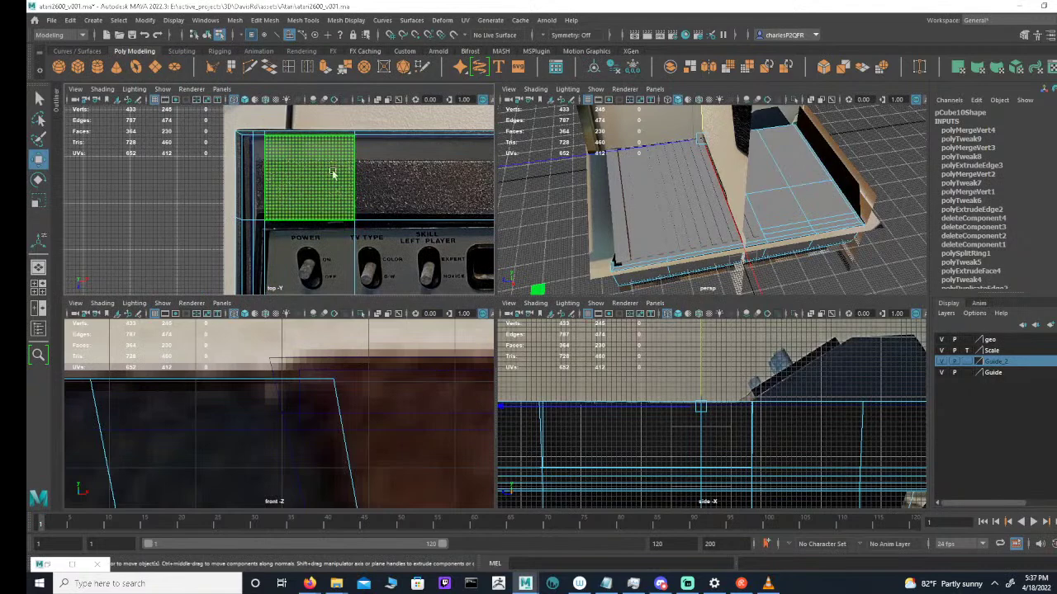
pyautogui.keyDown('alt'); pyautogui.moveTo(343, 148); pyautogui.dragTo(359, 151, button='middle'); pyautogui.keyUp('alt')
pyautogui.keyDown('alt'); pyautogui.moveTo(360, 151); pyautogui.dragTo(430, 157, button='right'); pyautogui.keyUp('alt')
pyautogui.keyDown('alt'); pyautogui.moveTo(319, 164); pyautogui.dragTo(354, 210, button='middle'); pyautogui.keyUp('alt')
pyautogui.keyDown('alt'); pyautogui.moveTo(354, 210); pyautogui.dragTo(318, 206, button='right'); pyautogui.keyUp('alt')
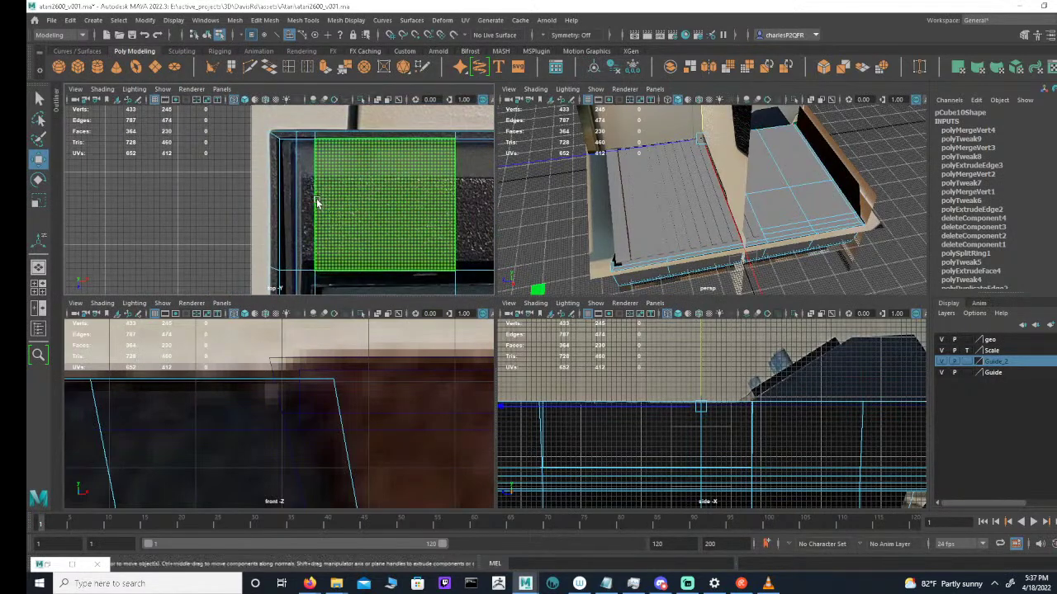
pyautogui.scroll(2, 350, 177)
pyautogui.scroll(-6, 349, 177)
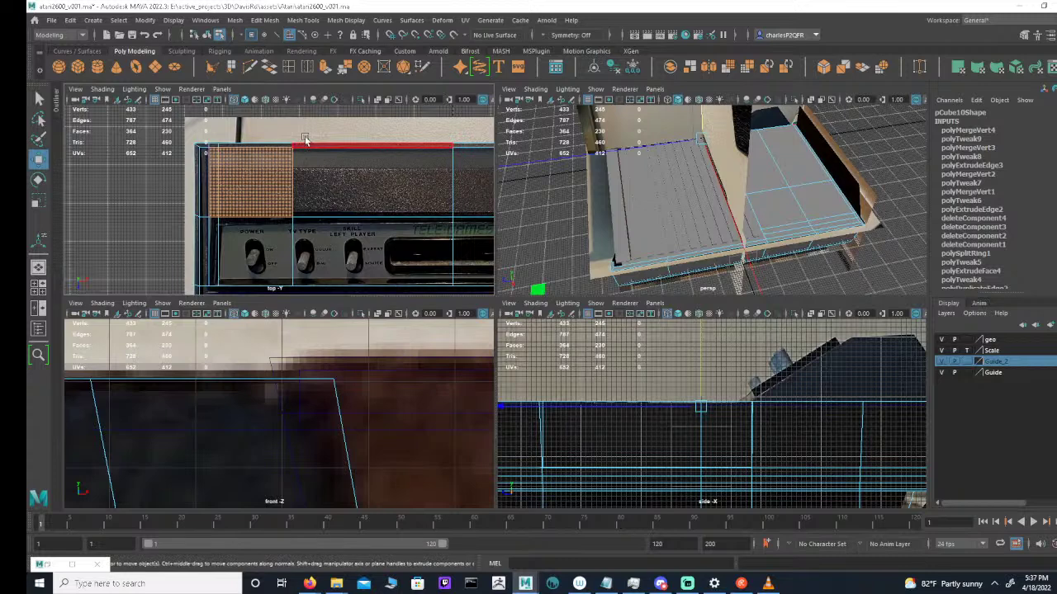
pyautogui.keyDown('alt'); pyautogui.moveTo(262, 183); pyautogui.dragTo(303, 175, button='right'); pyautogui.keyUp('alt')
pyautogui.keyDown('alt'); pyautogui.moveTo(304, 175); pyautogui.dragTo(345, 229, button='middle'); pyautogui.keyUp('alt')
pyautogui.click(206, 123)
# Insert an edge loop across the console body just inside its rear rim
pyautogui.press('space')
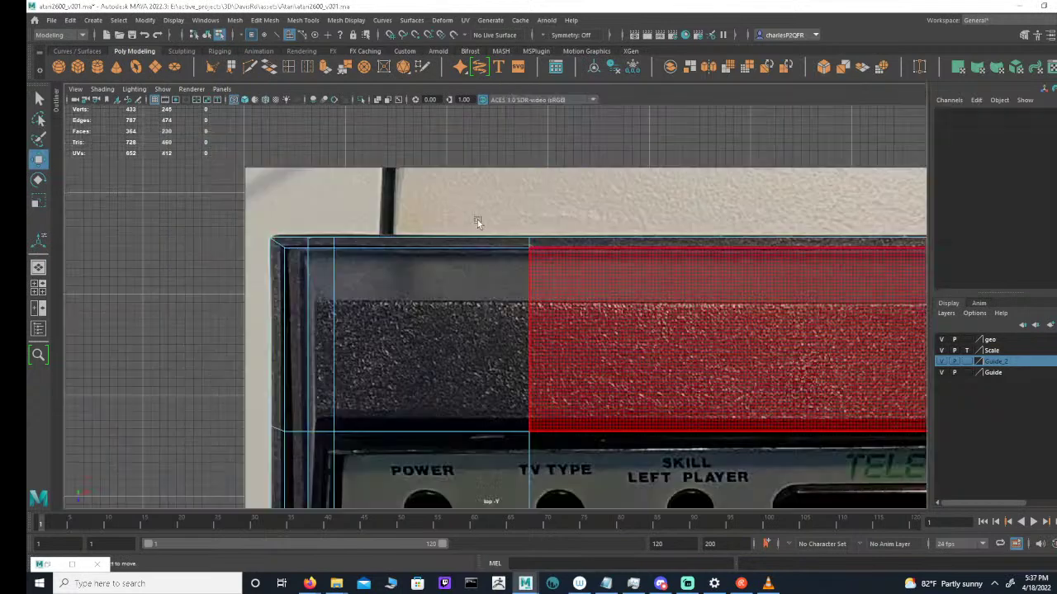
pyautogui.click(294, 68)
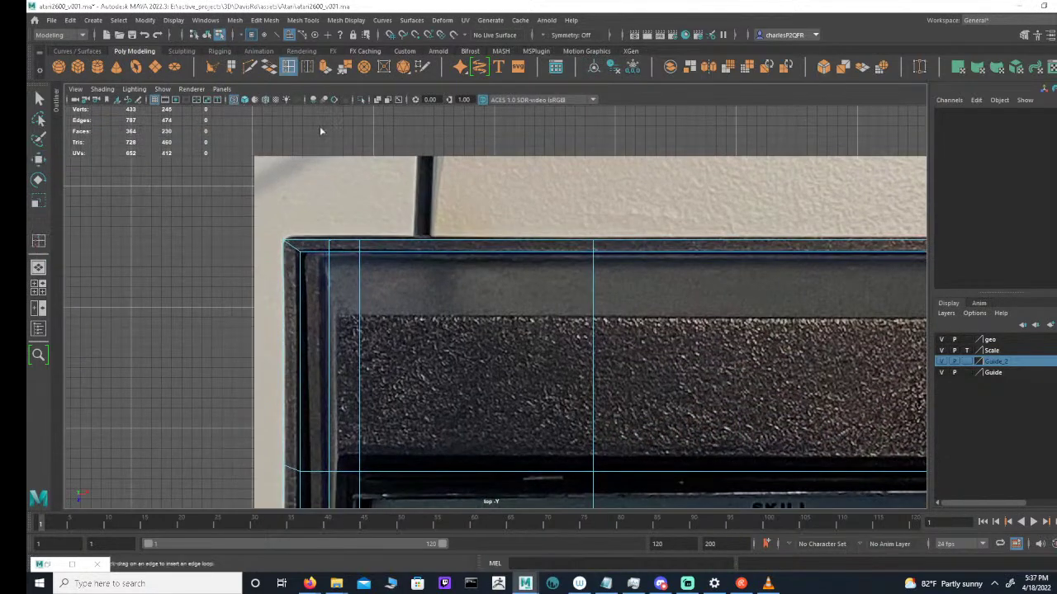
pyautogui.click(360, 266)
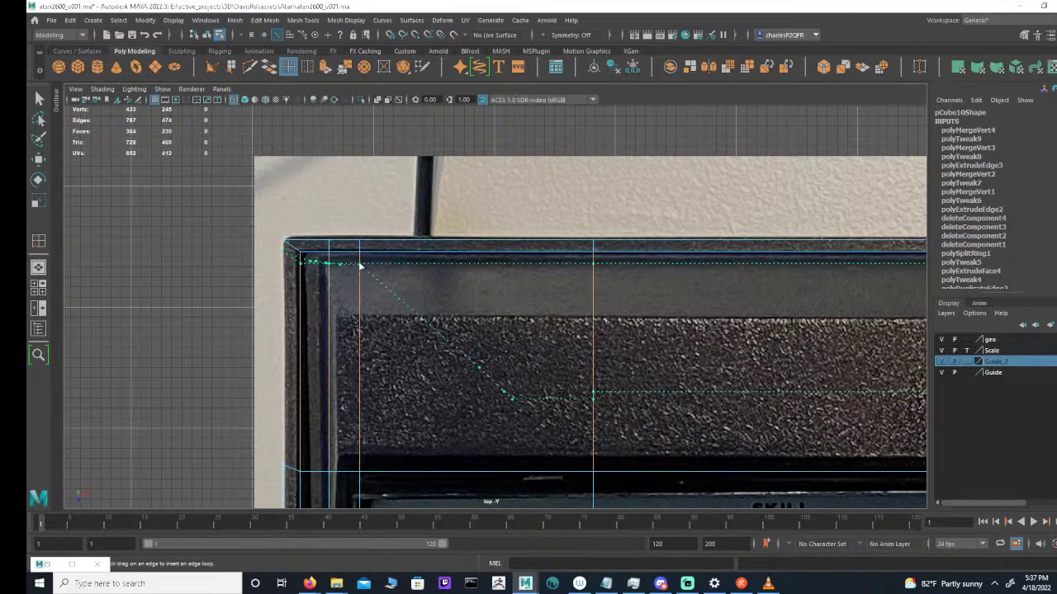
pyautogui.click(357, 260)
pyautogui.press('space')
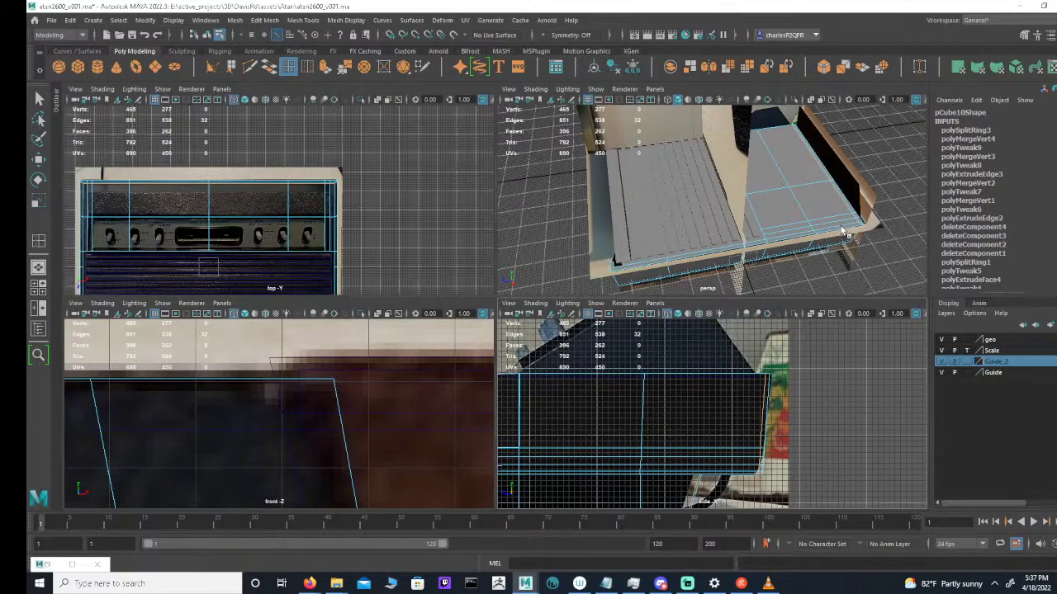
pyautogui.keyDown('alt'); pyautogui.moveTo(864, 197); pyautogui.dragTo(845, 180); pyautogui.keyUp('alt')
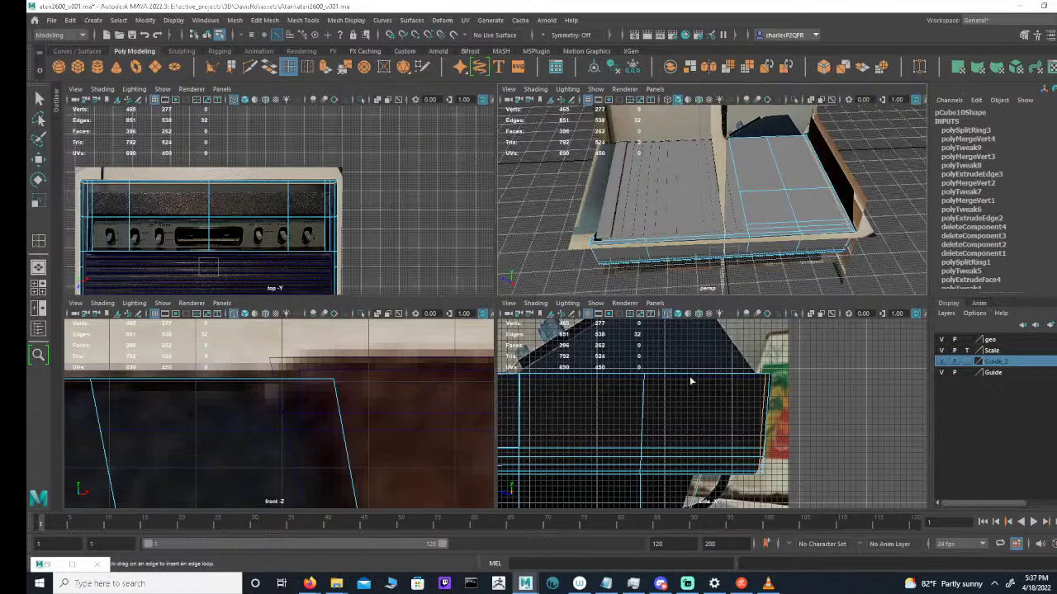
pyautogui.keyDown('alt'); pyautogui.moveTo(696, 387); pyautogui.dragTo(780, 365, button='middle'); pyautogui.keyUp('alt')
pyautogui.scroll(-2, 780, 366)
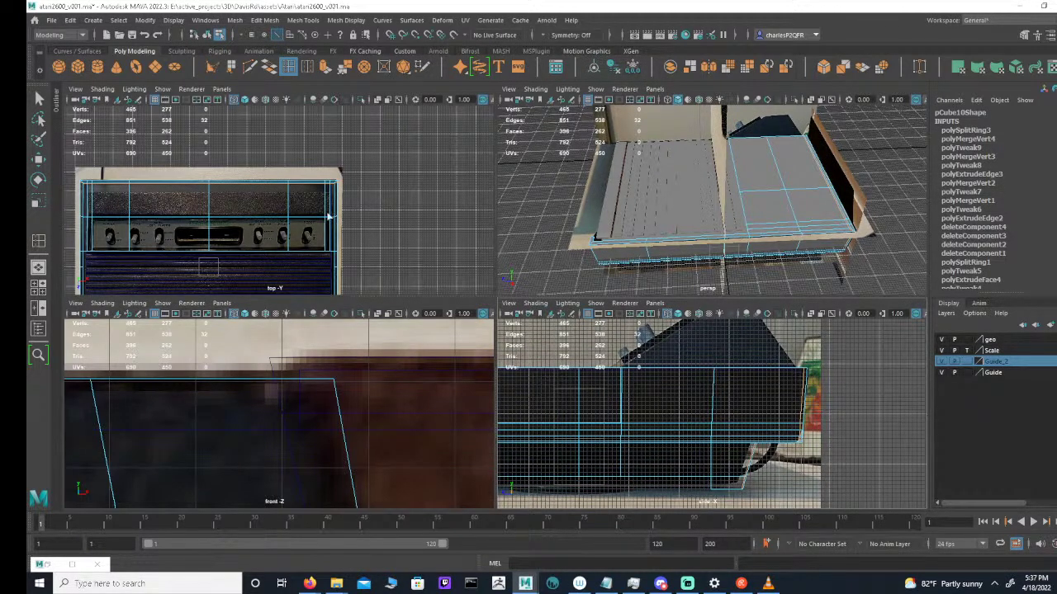
# Select all top faces in the console body's rear row, covering the textured band between the two side rims
pyautogui.press('space')
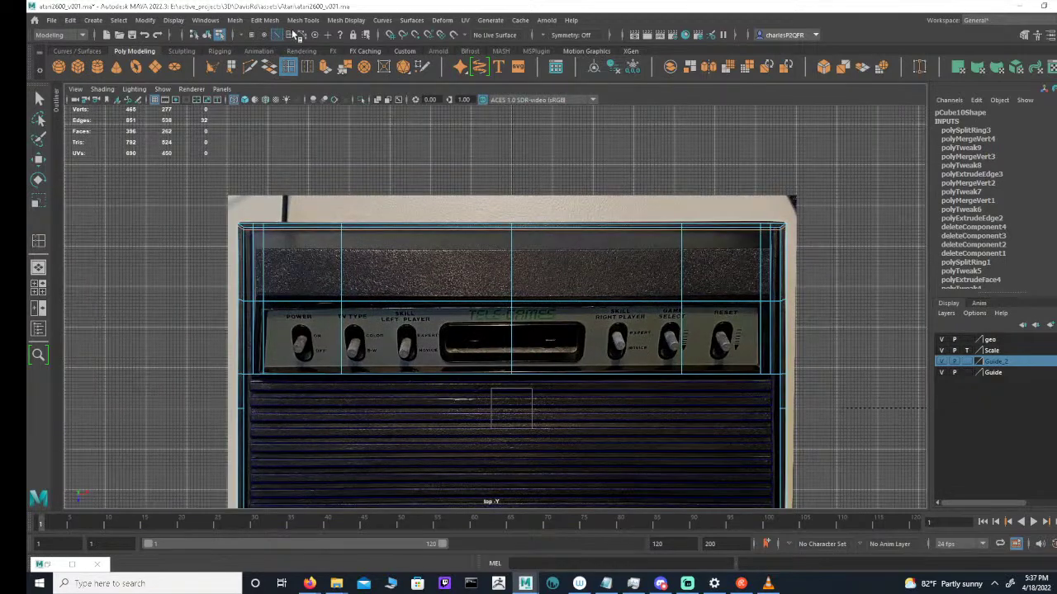
pyautogui.click(40, 100)
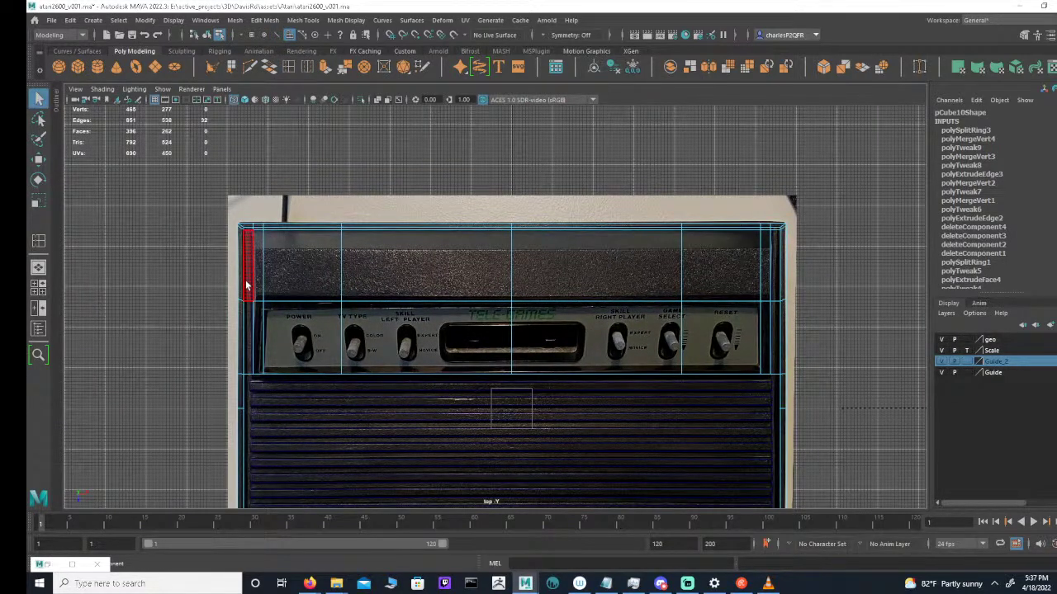
pyautogui.keyDown('alt'); pyautogui.moveTo(276, 285); pyautogui.dragTo(455, 289, button='middle'); pyautogui.keyUp('alt')
pyautogui.keyDown('alt'); pyautogui.moveTo(454, 289); pyautogui.dragTo(661, 285, button='right'); pyautogui.keyUp('alt')
pyautogui.keyDown('alt'); pyautogui.moveTo(497, 270); pyautogui.dragTo(424, 255, button='middle'); pyautogui.keyUp('alt')
pyautogui.keyDown('shift'); pyautogui.click(331, 239); pyautogui.keyUp('shift')
pyautogui.keyDown('shift'); pyautogui.click(396, 242); pyautogui.keyUp('shift')
pyautogui.keyDown('shift'); pyautogui.click(529, 248); pyautogui.keyUp('shift')
pyautogui.keyDown('alt'); pyautogui.moveTo(602, 254); pyautogui.dragTo(287, 251, button='middle'); pyautogui.keyUp('alt')
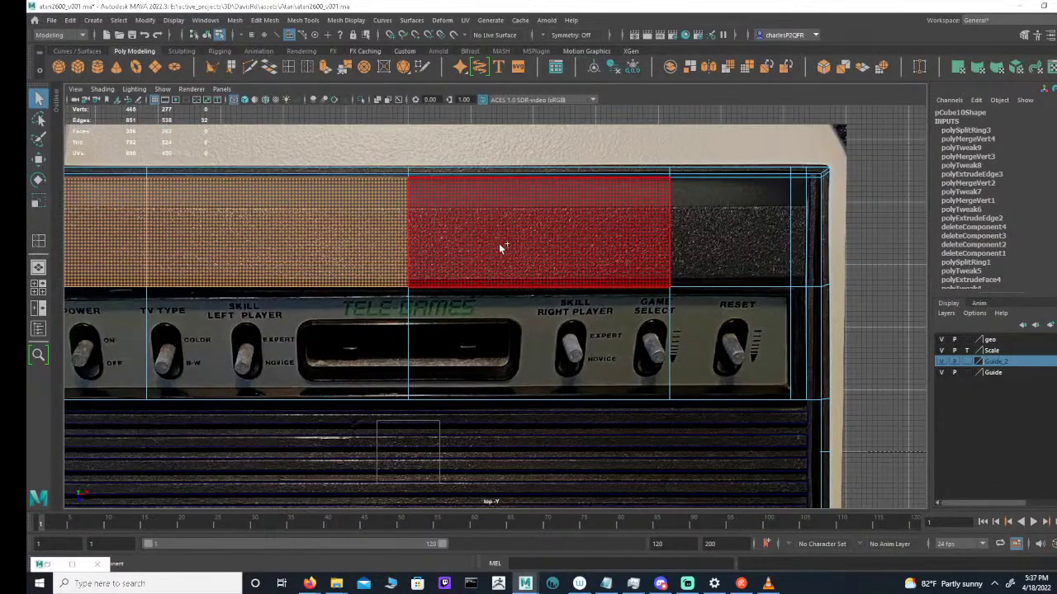
pyautogui.keyDown('shift'); pyautogui.click(502, 247); pyautogui.keyUp('shift')
pyautogui.keyDown('shift'); pyautogui.click(709, 252); pyautogui.keyUp('shift')
pyautogui.keyDown('shift'); pyautogui.click(798, 250); pyautogui.keyUp('shift')
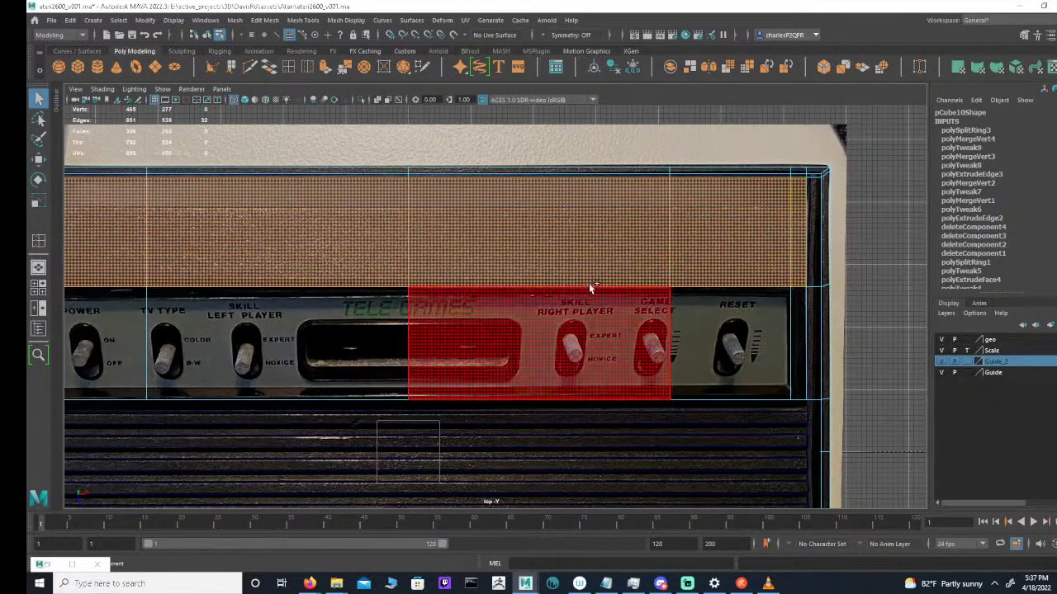
# Add the faces over the switch panel, from one side rim to the other, to the face selection
pyautogui.keyDown('alt'); pyautogui.moveTo(528, 338); pyautogui.dragTo(619, 297, button='middle'); pyautogui.keyUp('alt')
pyautogui.keyDown('alt'); pyautogui.moveTo(619, 297); pyautogui.dragTo(512, 302, button='right'); pyautogui.keyUp('alt')
pyautogui.keyDown('shift'); pyautogui.click(180, 302); pyautogui.keyUp('shift')
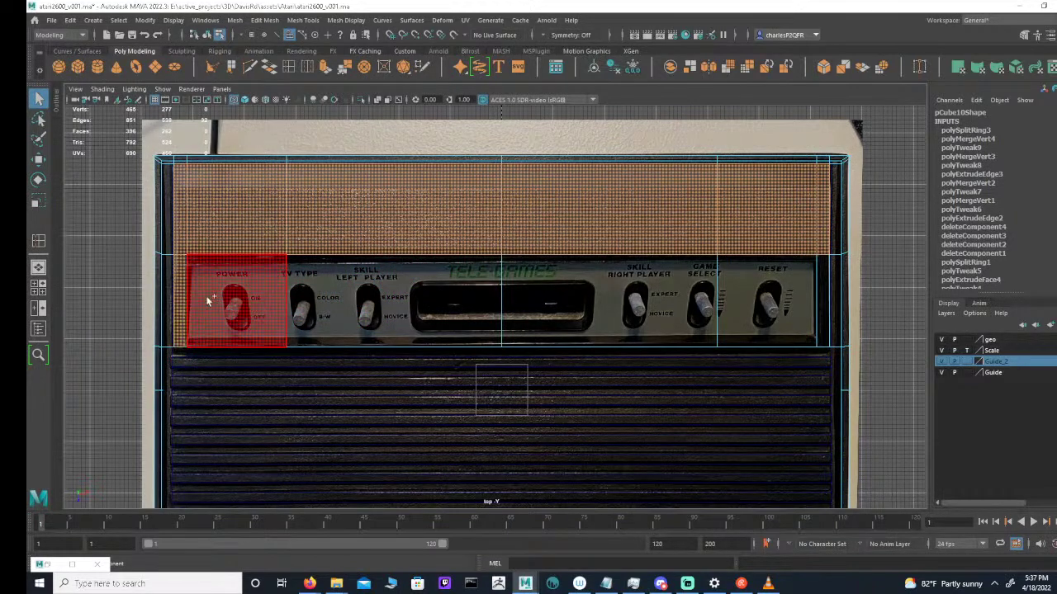
pyautogui.keyDown('shift'); pyautogui.click(235, 301); pyautogui.keyUp('shift')
pyautogui.keyDown('shift'); pyautogui.click(396, 303); pyautogui.keyUp('shift')
pyautogui.keyDown('shift'); pyautogui.click(773, 300); pyautogui.keyUp('shift')
pyautogui.keyDown('shift'); pyautogui.click(819, 298); pyautogui.keyUp('shift')
pyautogui.keyDown('alt'); pyautogui.moveTo(725, 298); pyautogui.dragTo(583, 314, button='middle'); pyautogui.keyUp('alt')
pyautogui.keyDown('alt'); pyautogui.moveTo(583, 314); pyautogui.dragTo(640, 304, button='right'); pyautogui.keyUp('alt')
pyautogui.keyDown('alt'); pyautogui.moveTo(501, 284); pyautogui.dragTo(918, 282, button='middle'); pyautogui.keyUp('alt')
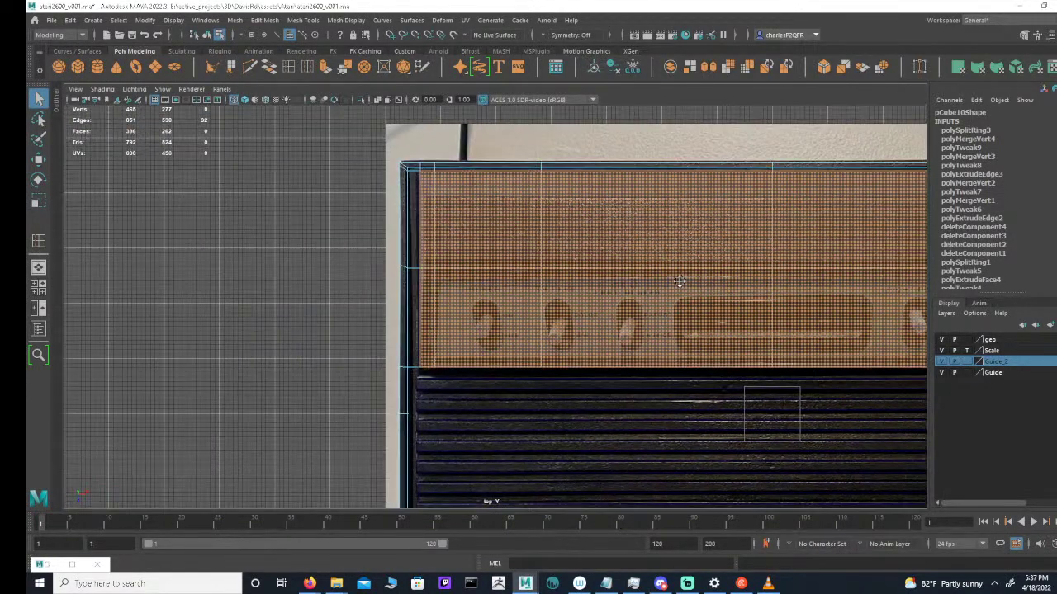
# Extrude the selected rear and switch-panel faces and raise them slightly above the console body in the side view
pyautogui.keyDown('alt'); pyautogui.moveTo(679, 281); pyautogui.dragTo(374, 278, button='middle'); pyautogui.keyUp('alt')
pyautogui.press('space')
pyautogui.press('space')
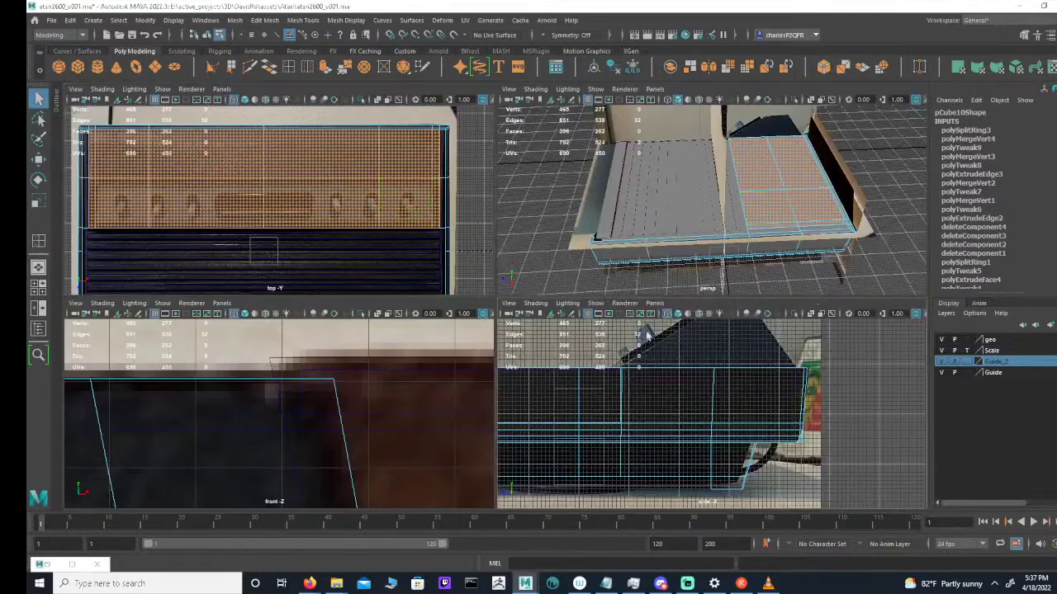
pyautogui.keyDown('alt'); pyautogui.moveTo(537, 385); pyautogui.dragTo(450, 324, button='right'); pyautogui.keyUp('alt')
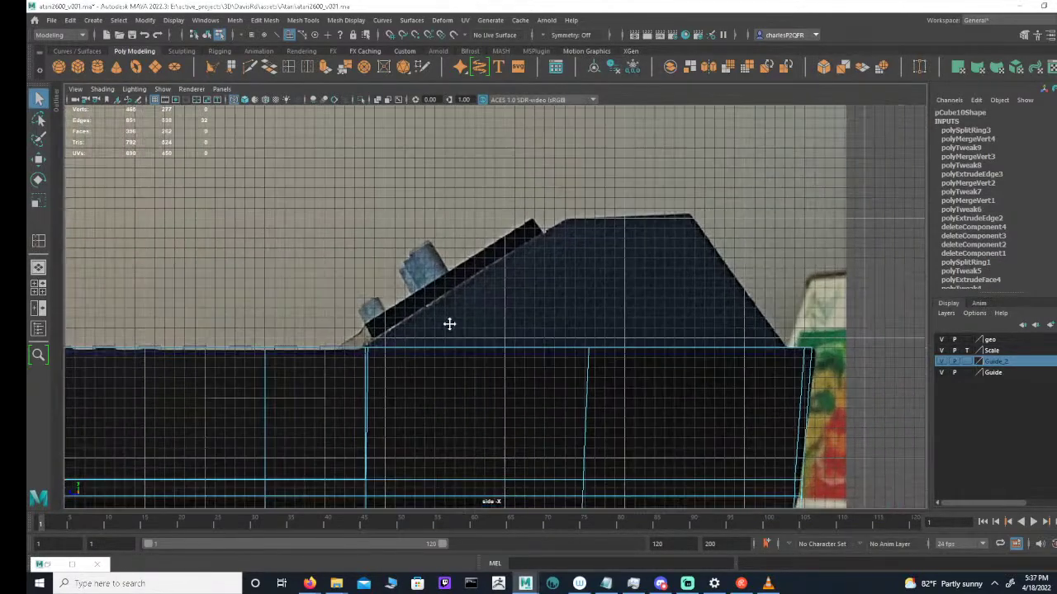
pyautogui.click(327, 69)
pyautogui.press('w')
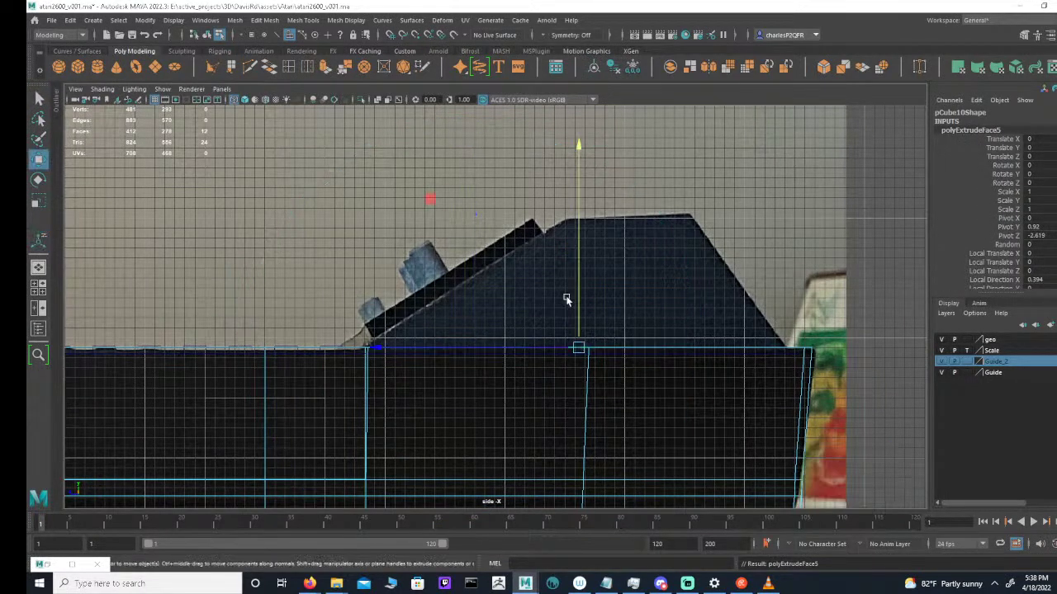
pyautogui.moveTo(578, 299); pyautogui.dragTo(577, 292)
pyautogui.keyDown('alt'); pyautogui.moveTo(732, 324); pyautogui.dragTo(652, 305, button='middle'); pyautogui.keyUp('alt')
pyautogui.keyDown('alt'); pyautogui.moveTo(652, 305); pyautogui.dragTo(694, 295, button='right'); pyautogui.keyUp('alt')
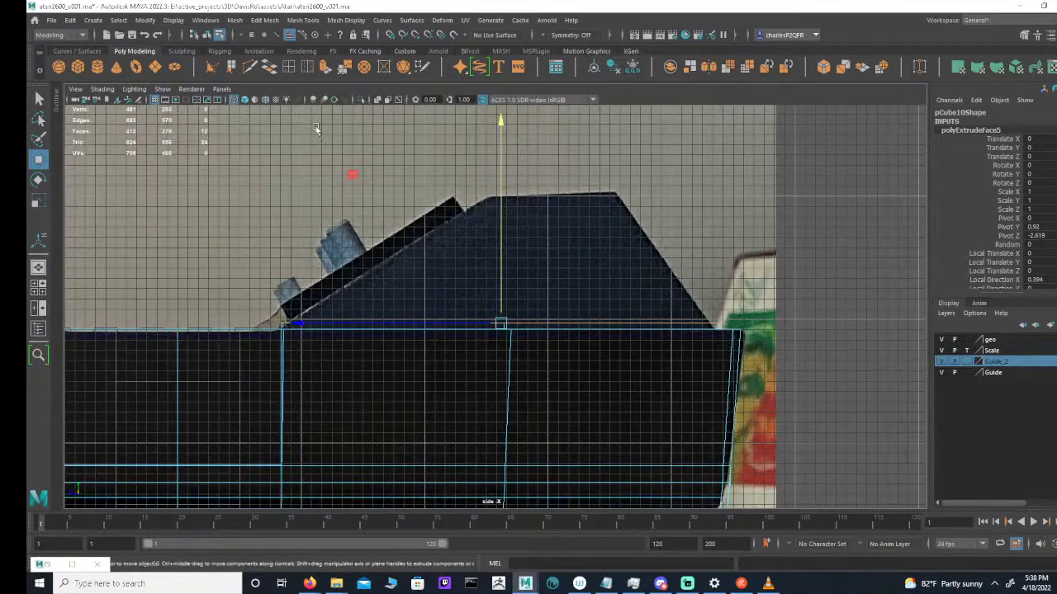
# Move the extruded strip's upper and lower rear vertices forward to the foot of the hump's rear slope in the side reference
pyautogui.click(252, 35)
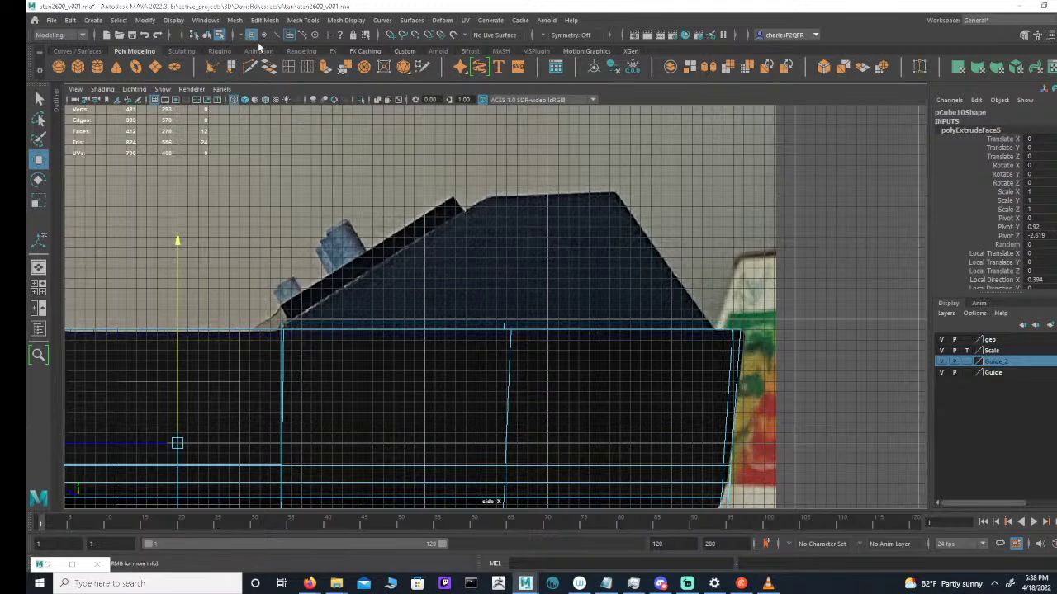
pyautogui.click(731, 326)
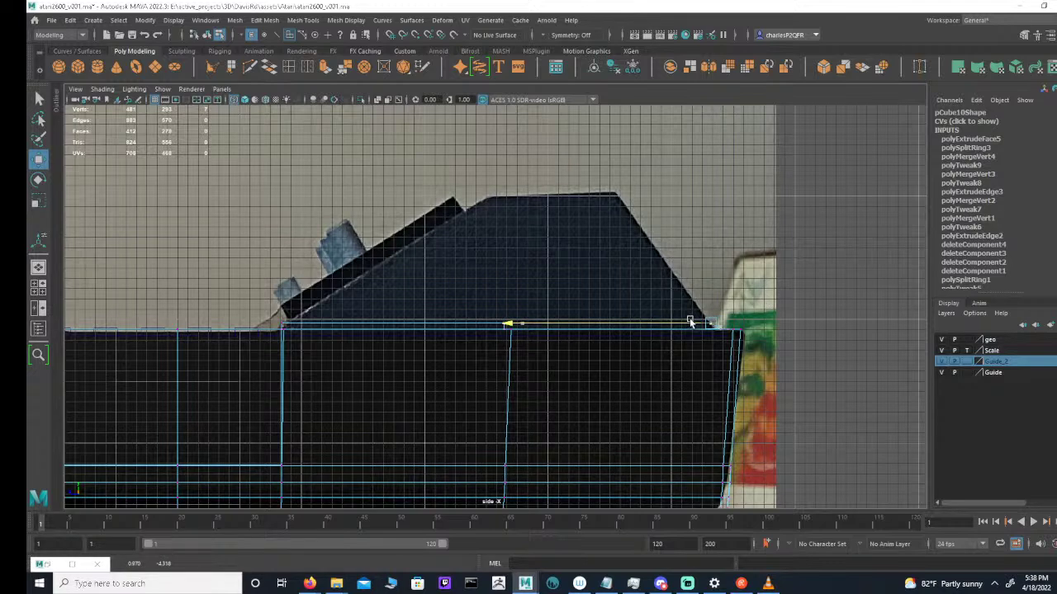
pyautogui.scroll(5, 689, 322)
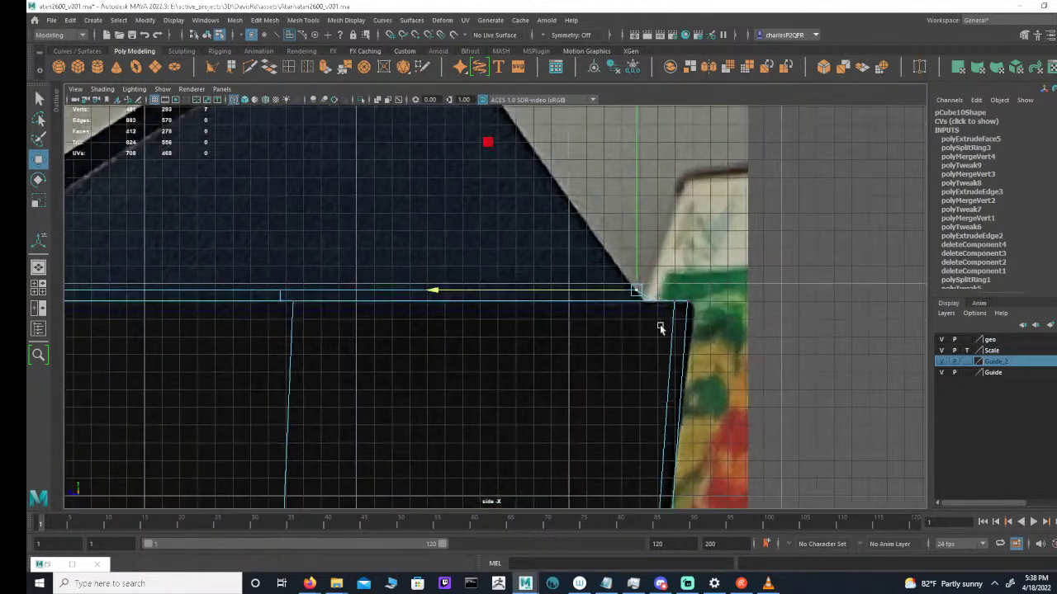
pyautogui.moveTo(660, 302); pyautogui.dragTo(637, 305)
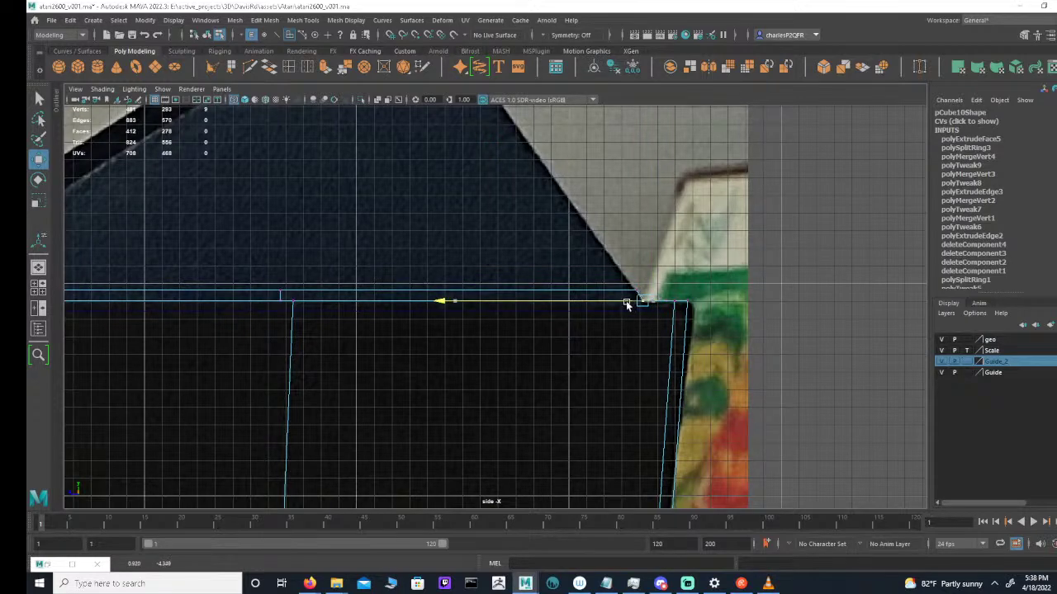
pyautogui.scroll(-5, 578, 338)
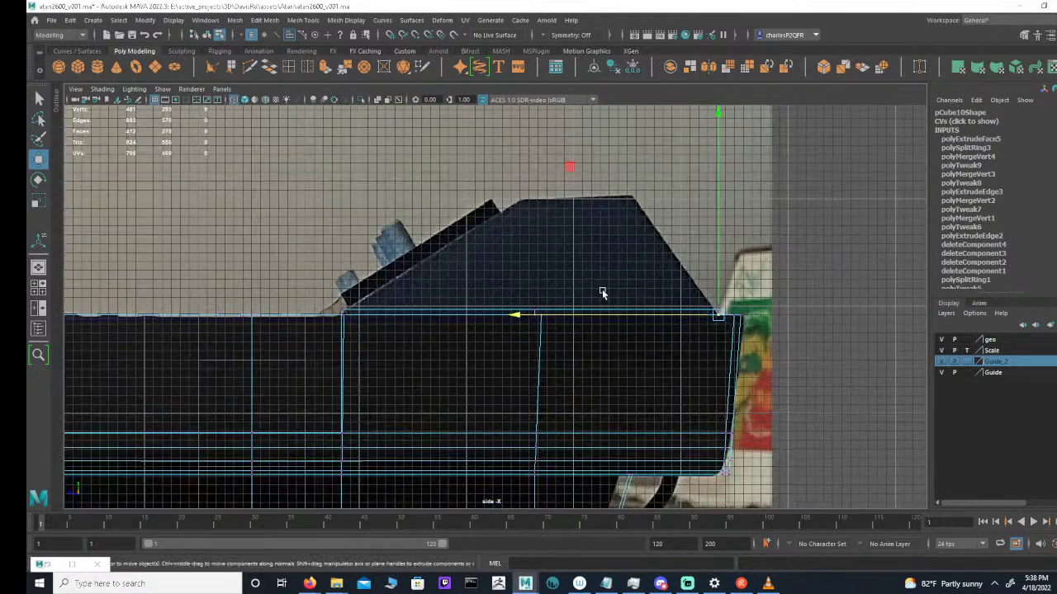
pyautogui.scroll(2, 455, 293)
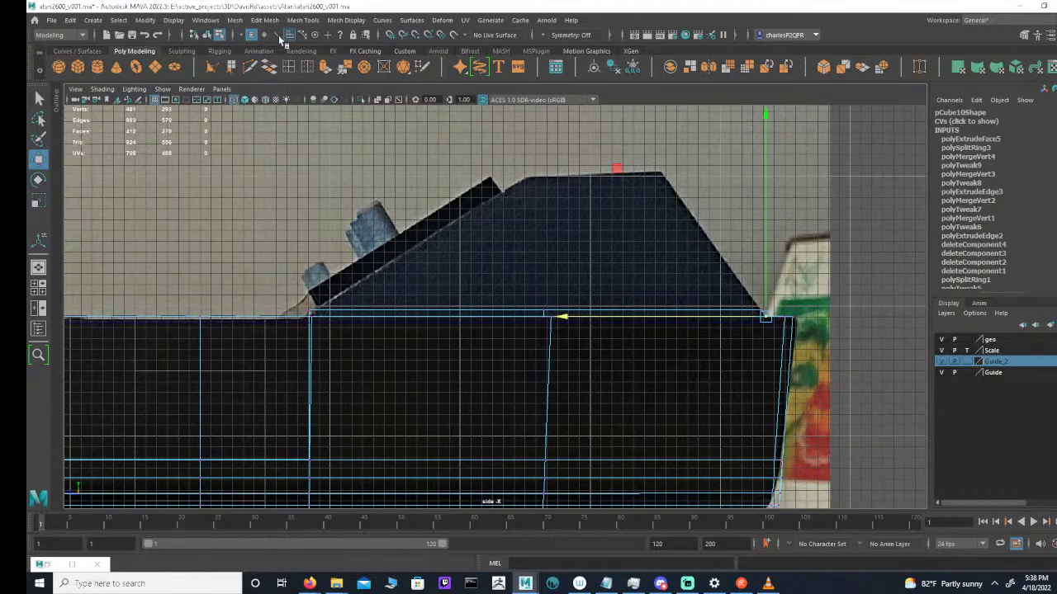
# Extrude the raised strip's top faces again and lift them to the height of the hump's flat top in the side reference
pyautogui.press('Left')
pyautogui.click(289, 35)
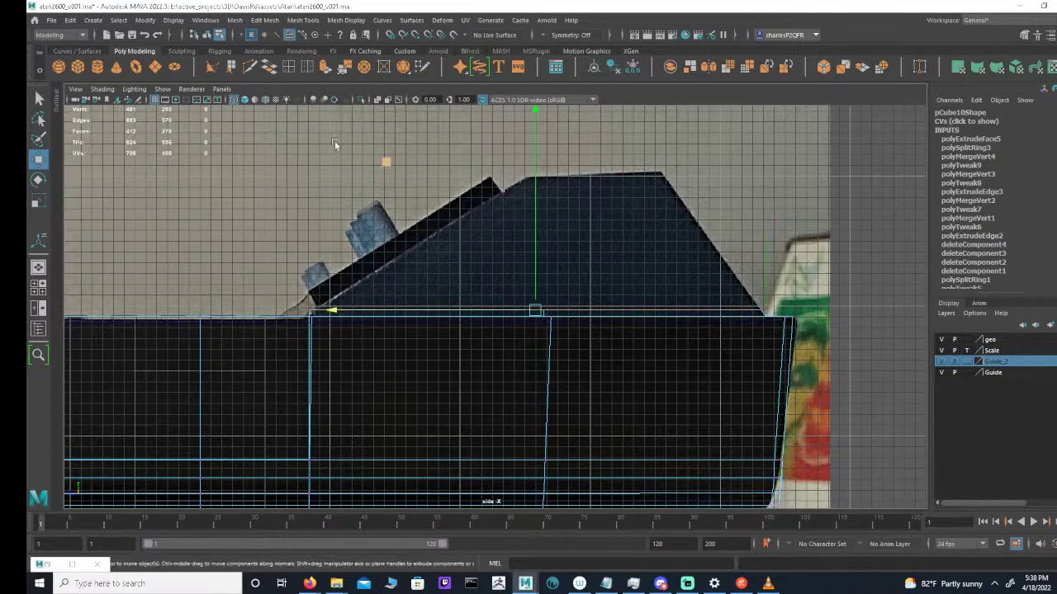
pyautogui.hotkey('ctrl', 'e')
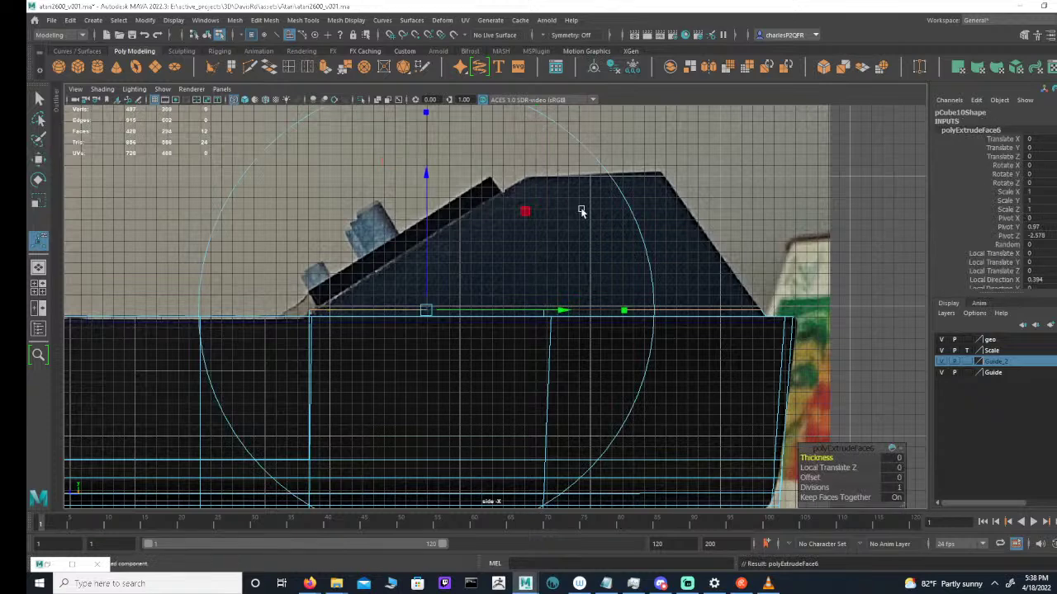
pyautogui.press('w')
pyautogui.moveTo(541, 212); pyautogui.dragTo(553, 101, button='middle')
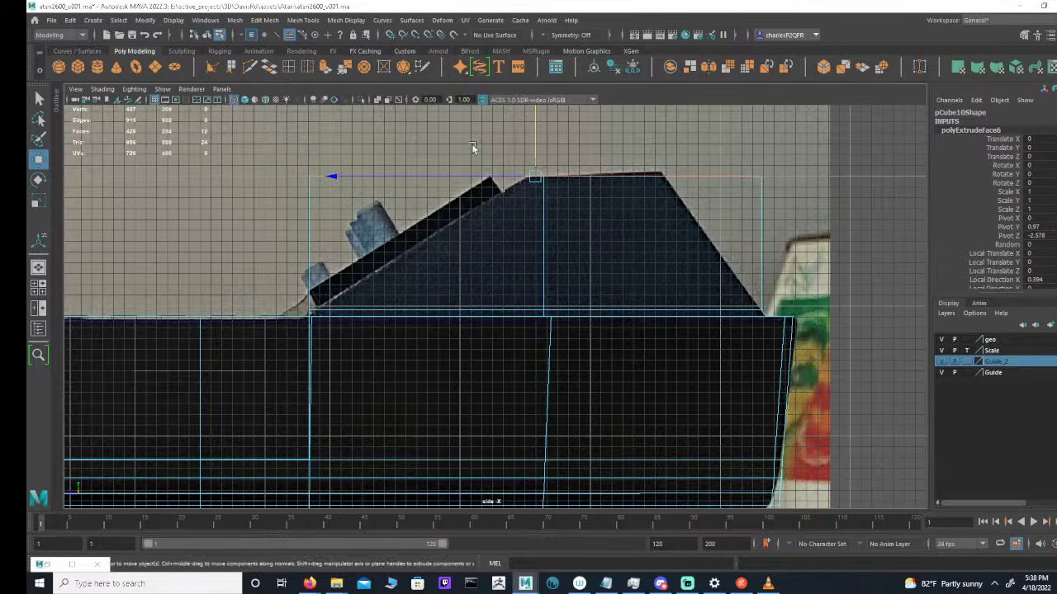
# Move the raised block's rear and front top vertices inward to match the hump's sloped profile in the side reference
pyautogui.click(252, 36)
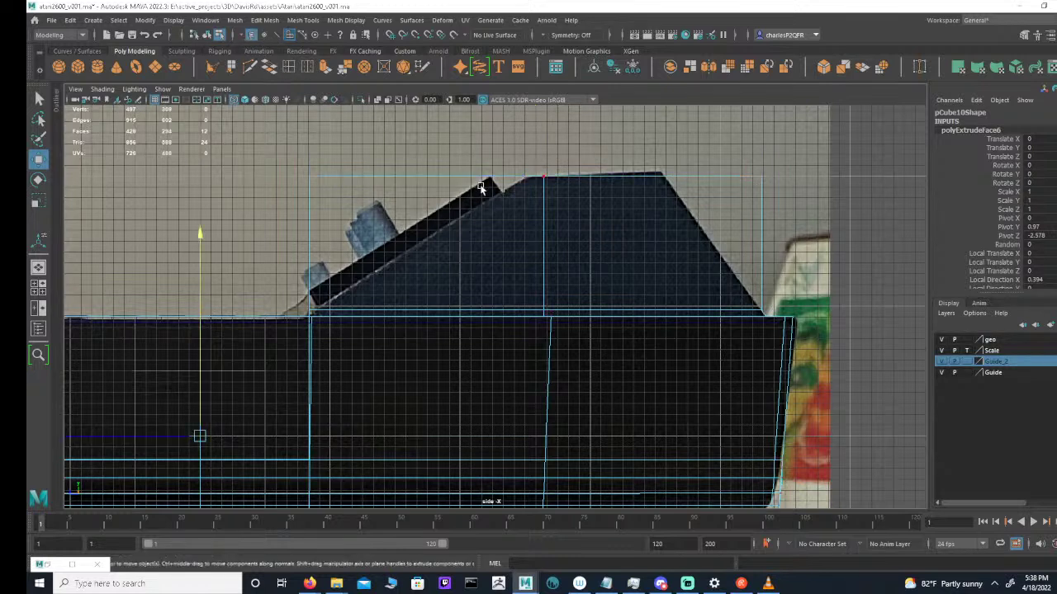
pyautogui.moveTo(763, 198); pyautogui.dragTo(762, 198)
pyautogui.press('e')
pyautogui.press('w')
pyautogui.moveTo(595, 180); pyautogui.dragTo(497, 176)
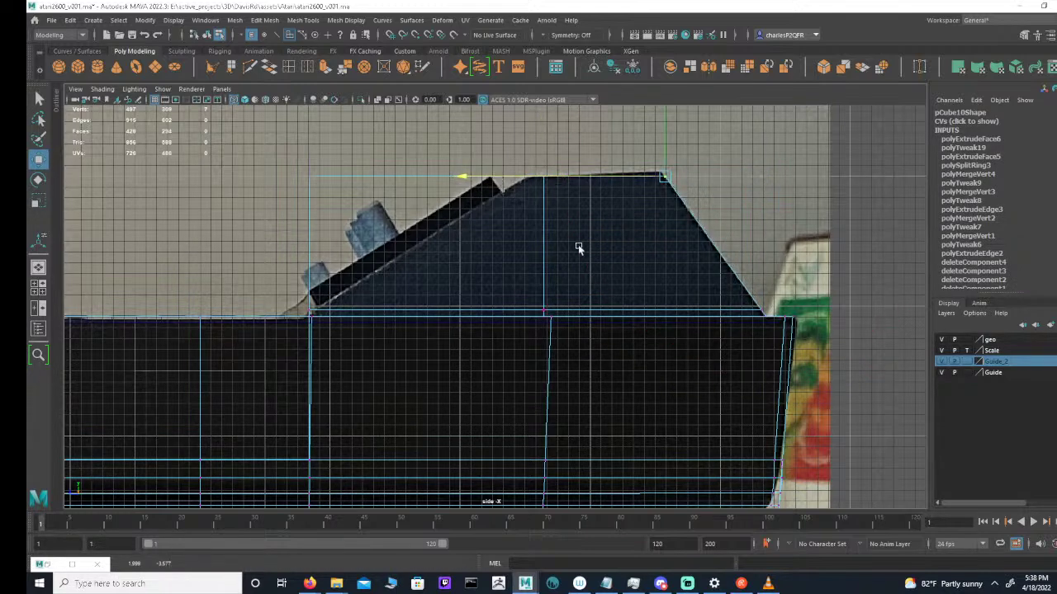
pyautogui.scroll(2, 621, 223)
pyautogui.moveTo(272, 191); pyautogui.dragTo(483, 212)
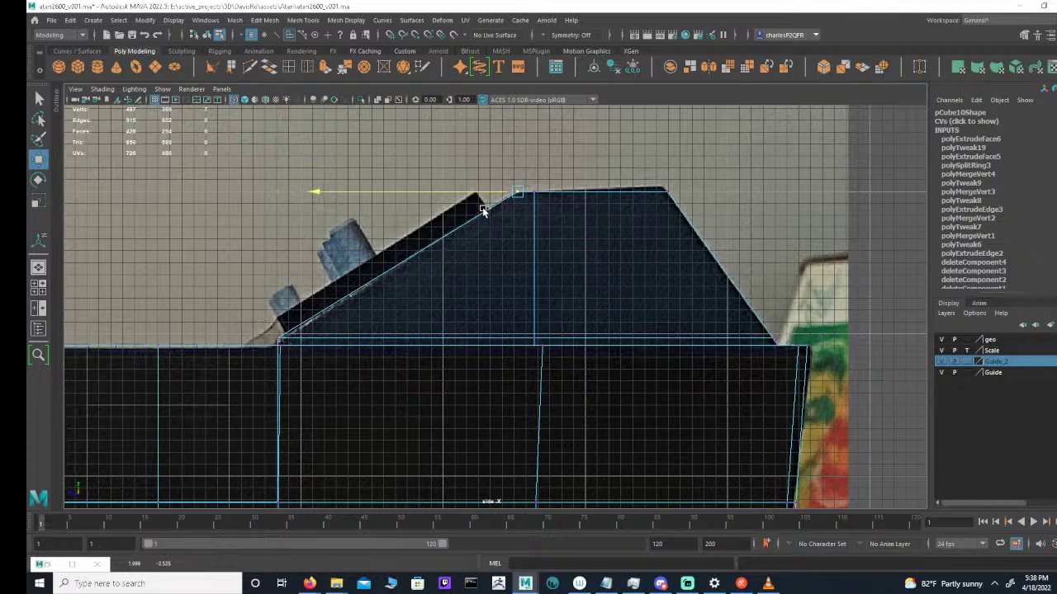
# Try to shift all the hump's top vertices rearward to line up with the textured band in the top reference photo
pyautogui.press('space')
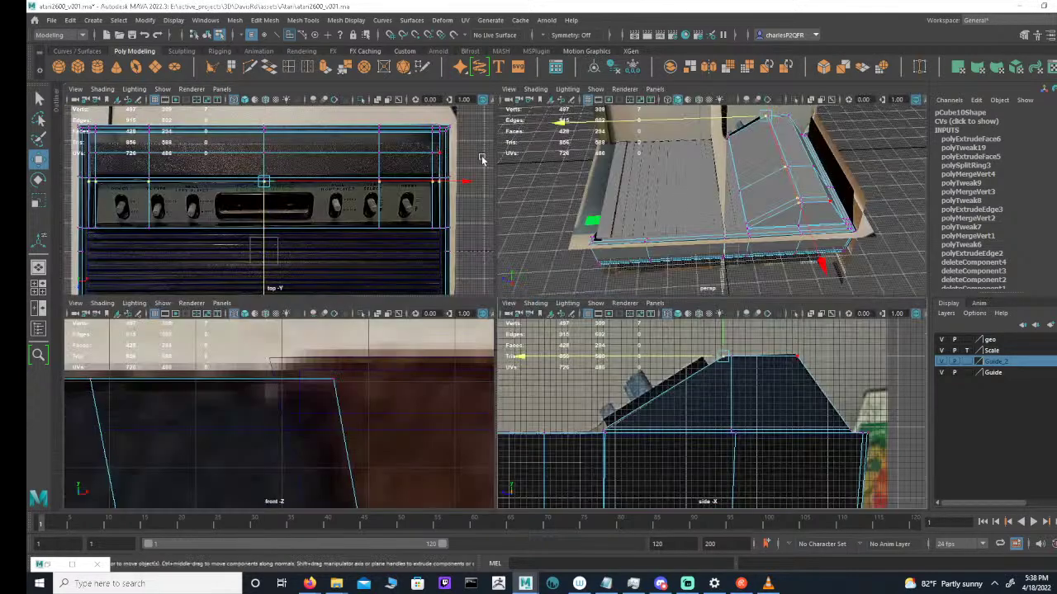
pyautogui.keyDown('alt'); pyautogui.moveTo(264, 169); pyautogui.dragTo(325, 189, button='middle'); pyautogui.keyUp('alt')
pyautogui.keyDown('alt'); pyautogui.moveTo(326, 189); pyautogui.dragTo(371, 189, button='right'); pyautogui.keyUp('alt')
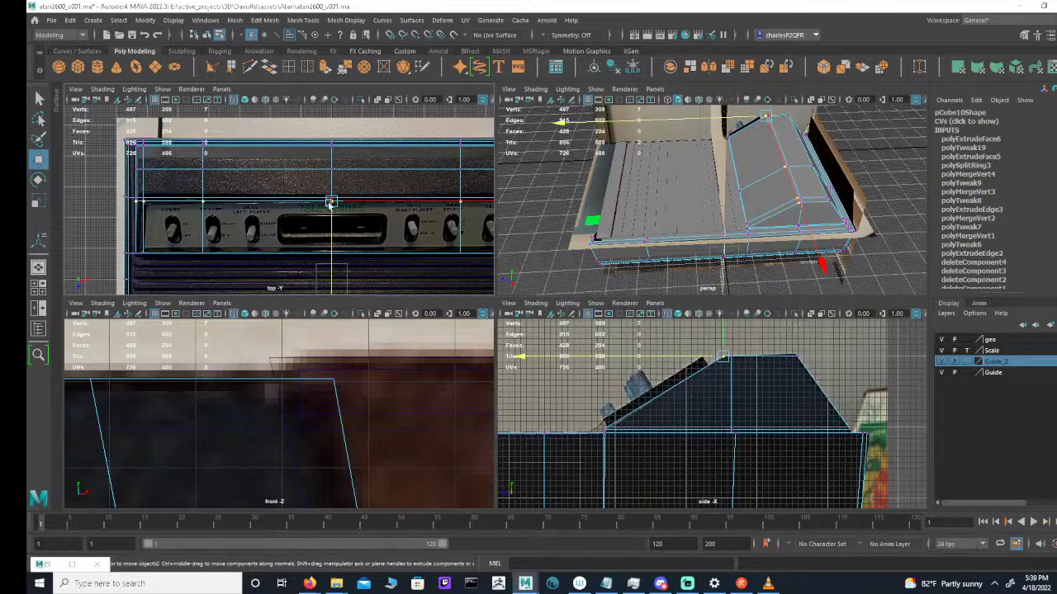
pyautogui.keyDown('alt'); pyautogui.moveTo(291, 229); pyautogui.dragTo(292, 237, button='middle'); pyautogui.keyUp('alt')
pyautogui.moveTo(824, 332); pyautogui.dragTo(777, 373)
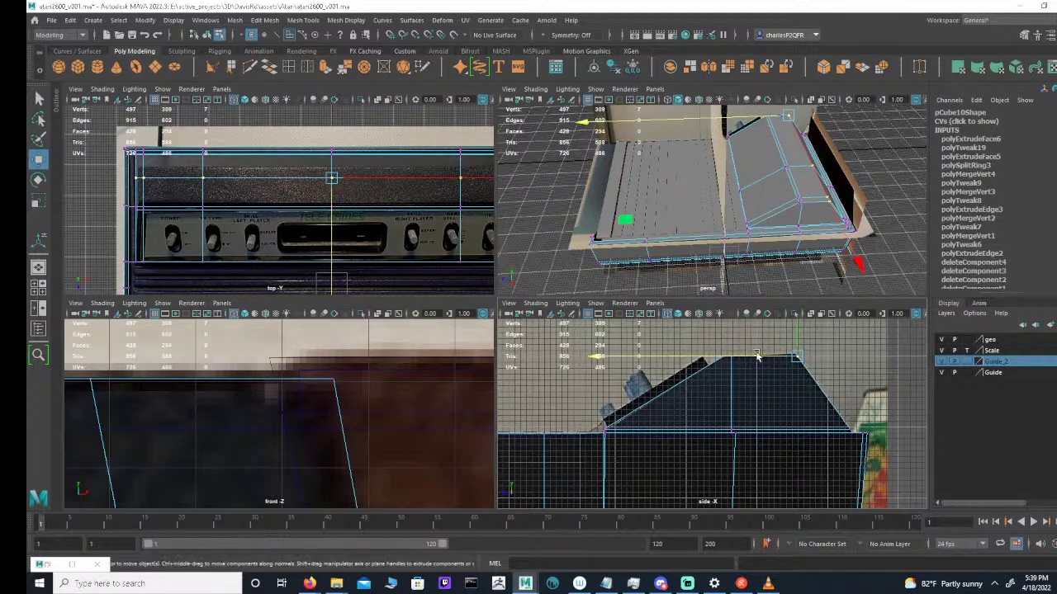
pyautogui.moveTo(830, 338); pyautogui.dragTo(718, 382)
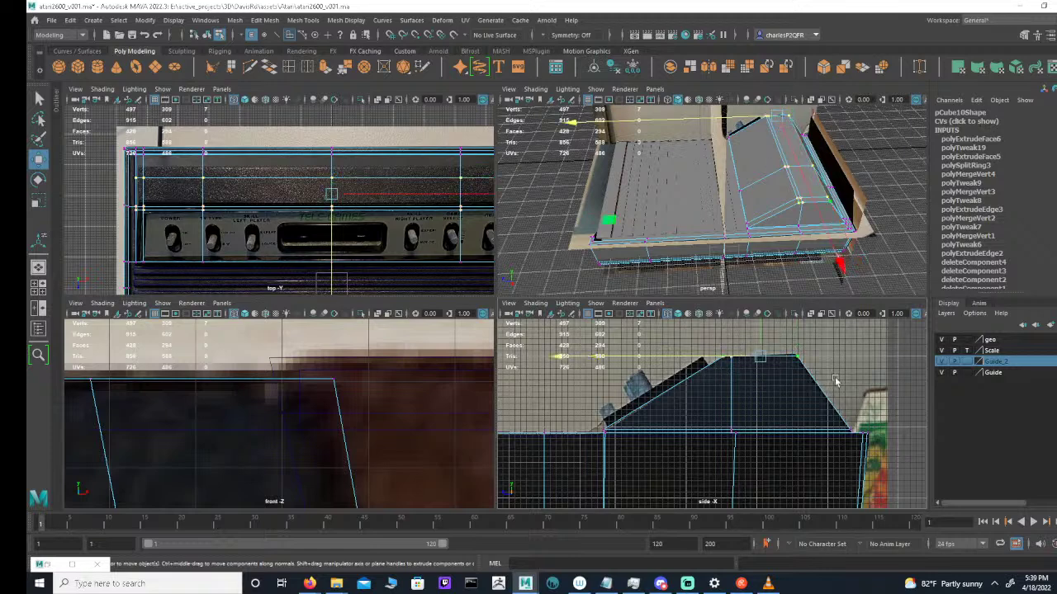
pyautogui.press('space')
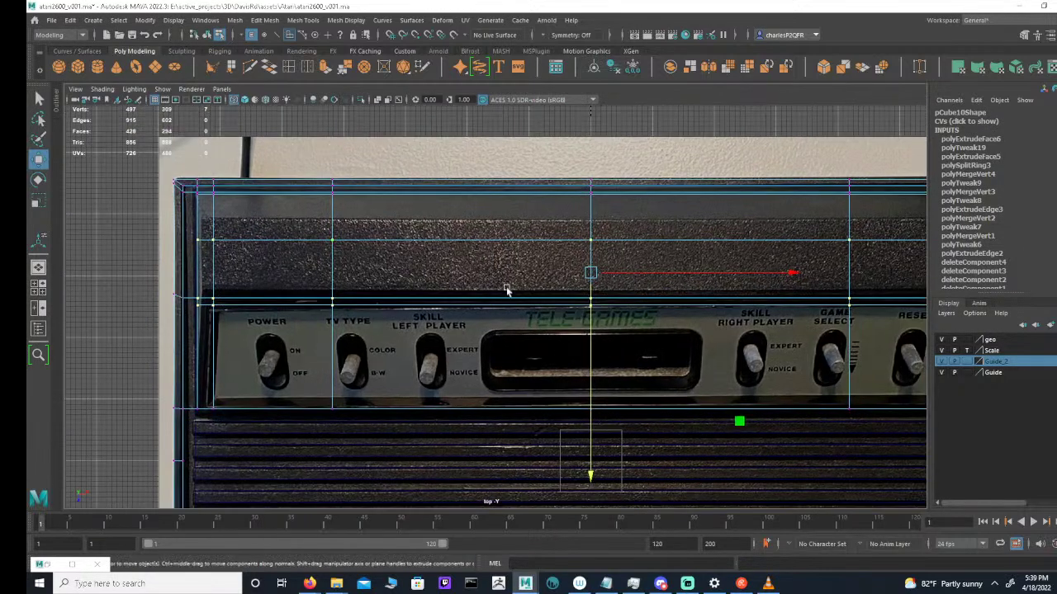
pyautogui.moveTo(587, 347); pyautogui.dragTo(588, 332)
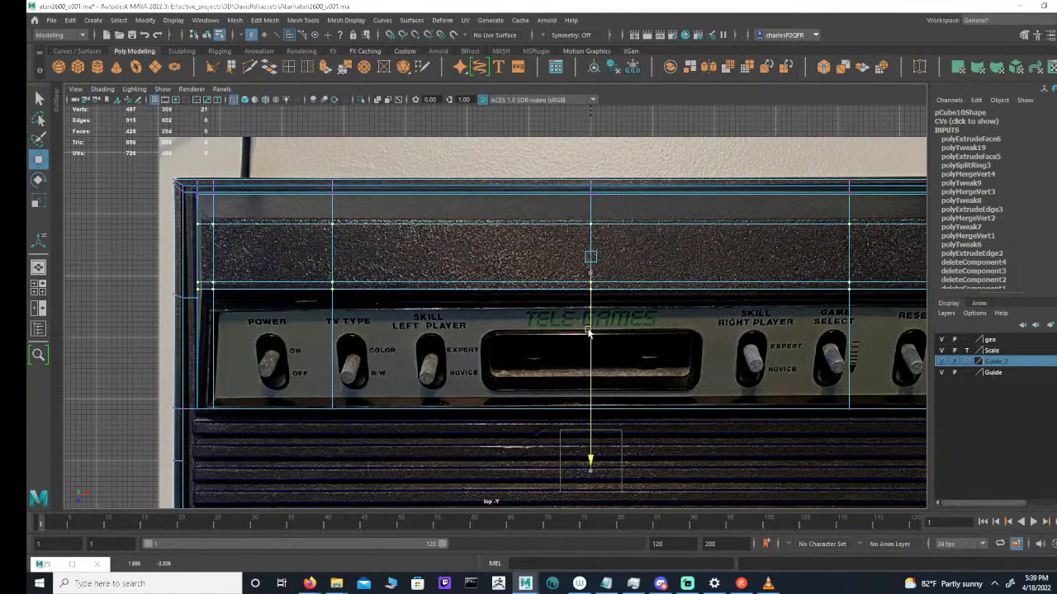
pyautogui.hotkey('ctrl', 'z')
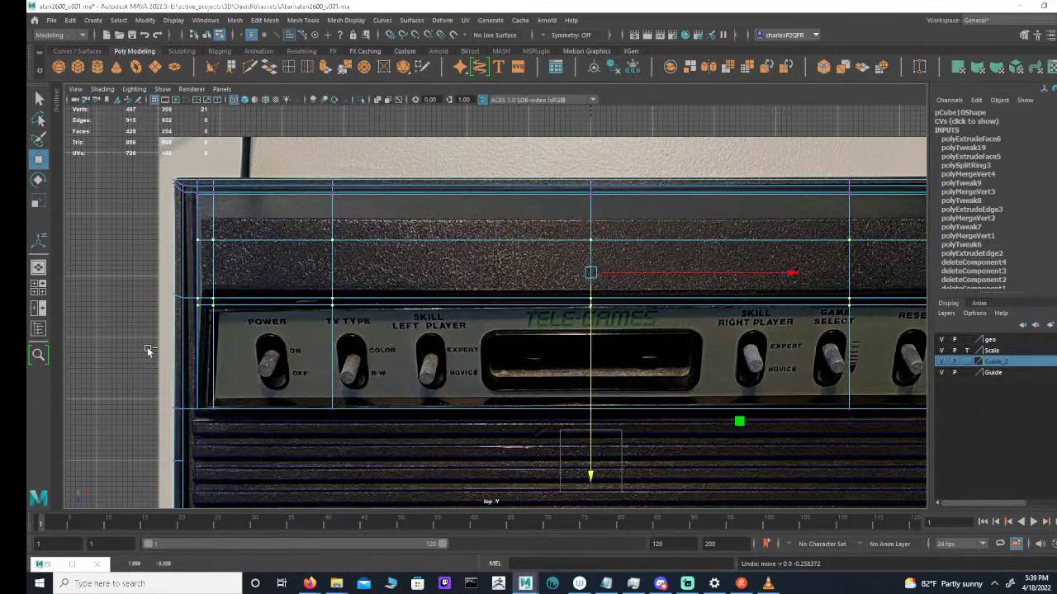
# Compare the hump with the top and side reference photos and examine the edge flow on its end face in perspective
pyautogui.keyDown('alt'); pyautogui.moveTo(625, 340); pyautogui.dragTo(443, 342, button='middle'); pyautogui.keyUp('alt')
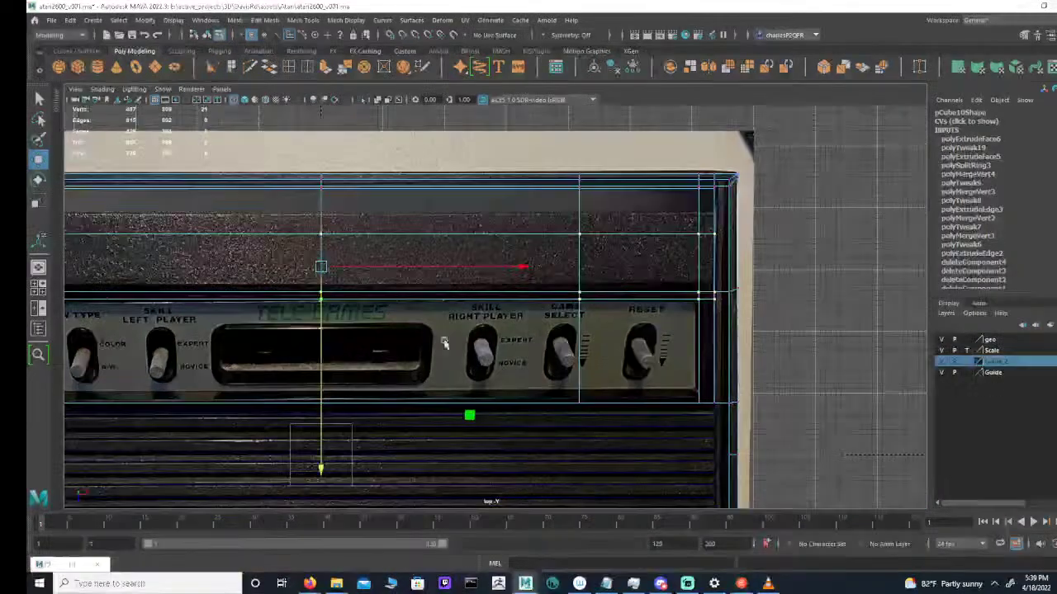
pyautogui.moveTo(800, 347); pyautogui.dragTo(456, 298)
pyautogui.press('space')
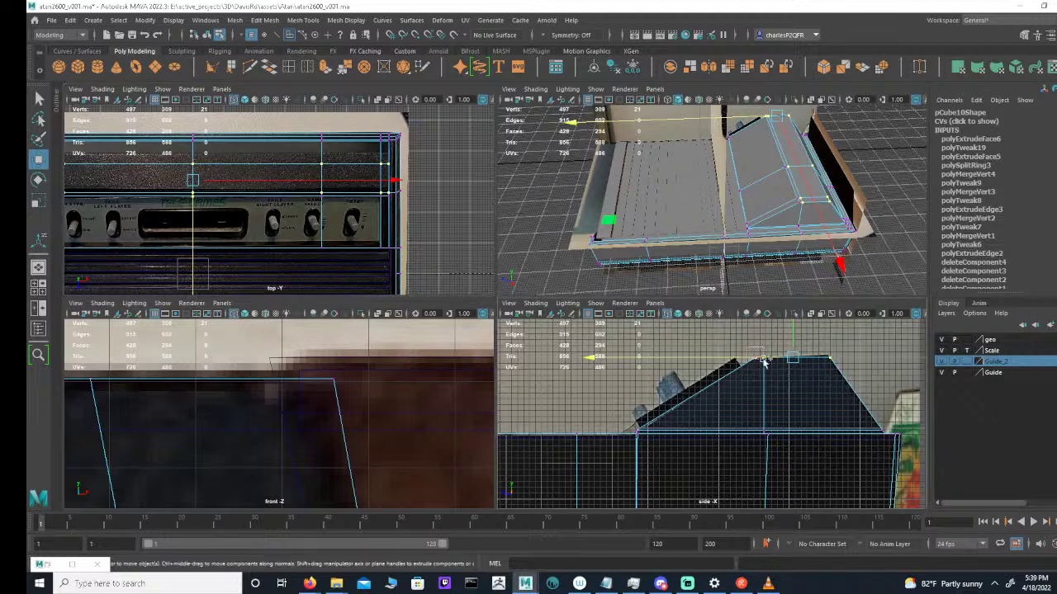
pyautogui.press('space')
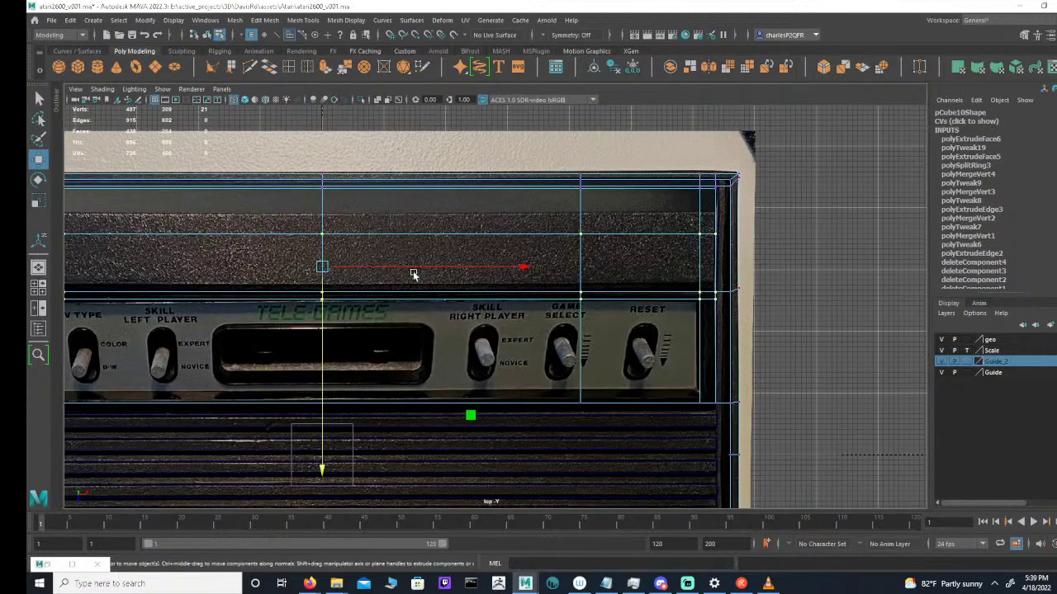
pyautogui.keyDown('alt'); pyautogui.moveTo(528, 258); pyautogui.dragTo(571, 244, button='middle'); pyautogui.keyUp('alt')
pyautogui.keyDown('alt'); pyautogui.moveTo(570, 245); pyautogui.dragTo(531, 231, button='right'); pyautogui.keyUp('alt')
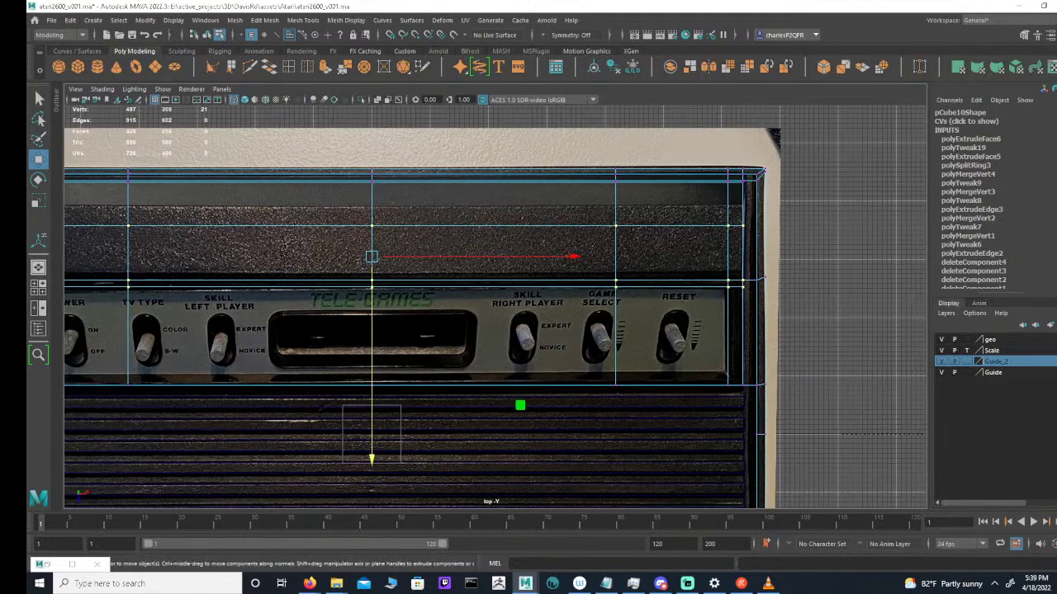
pyautogui.press('space')
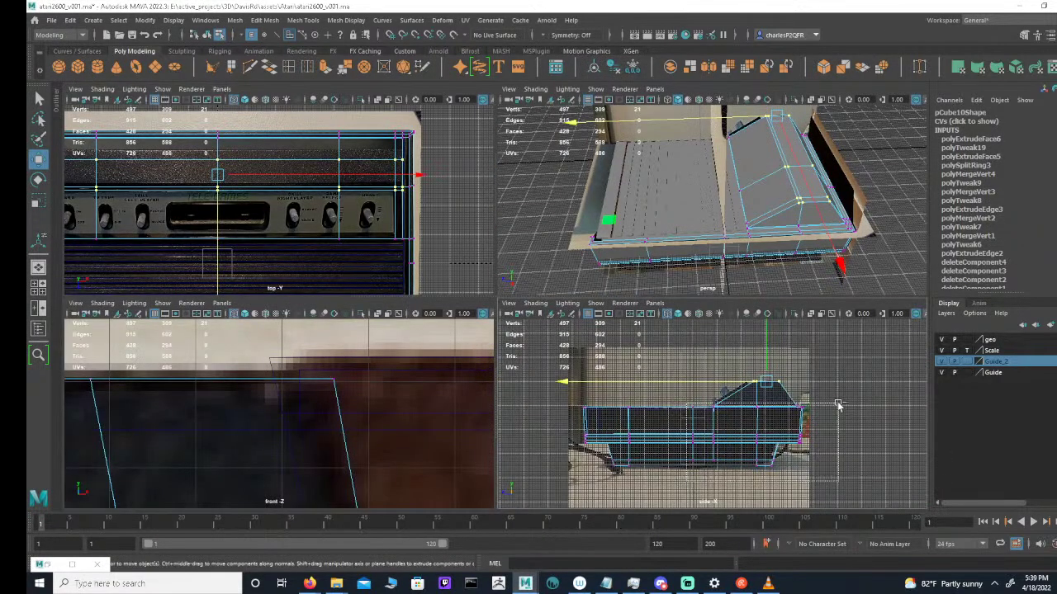
pyautogui.keyDown('alt'); pyautogui.moveTo(786, 196); pyautogui.dragTo(848, 175); pyautogui.keyUp('alt')
pyautogui.keyDown('alt'); pyautogui.moveTo(739, 193); pyautogui.dragTo(842, 192); pyautogui.keyUp('alt')
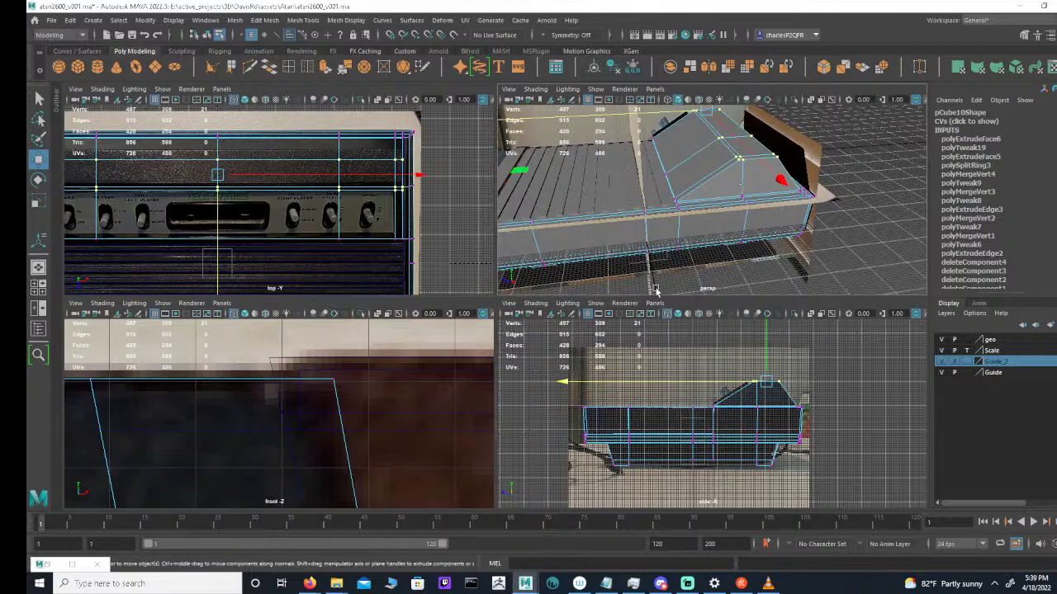
pyautogui.keyDown('alt'); pyautogui.moveTo(758, 158); pyautogui.dragTo(715, 190); pyautogui.keyUp('alt')
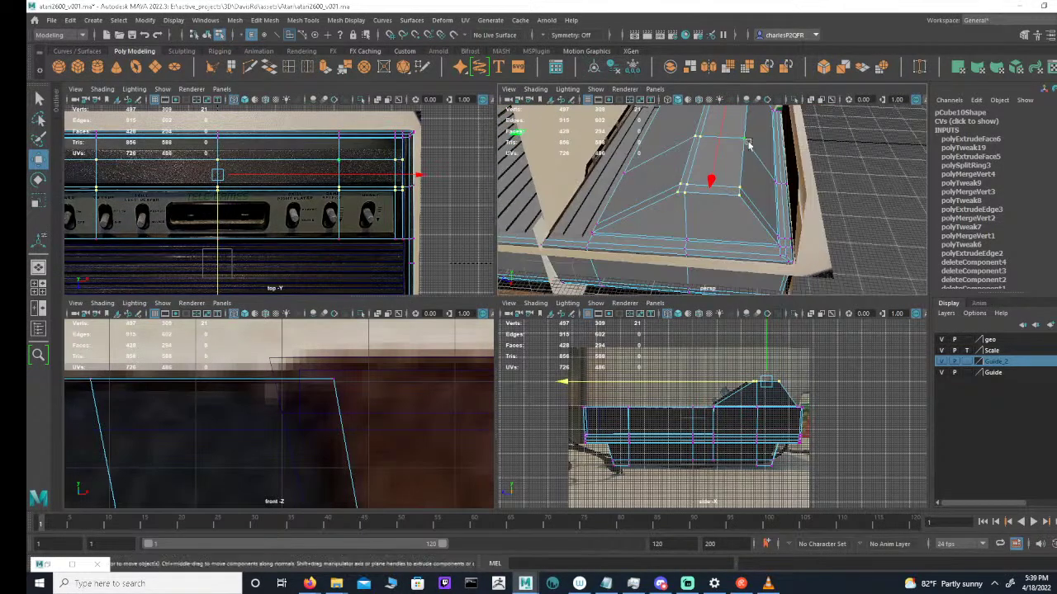
# Cut an edge with Multi-Cut across one hump end face, from its middle bottom vertex to the upper vertex at the switch-panel slope
pyautogui.click(250, 68)
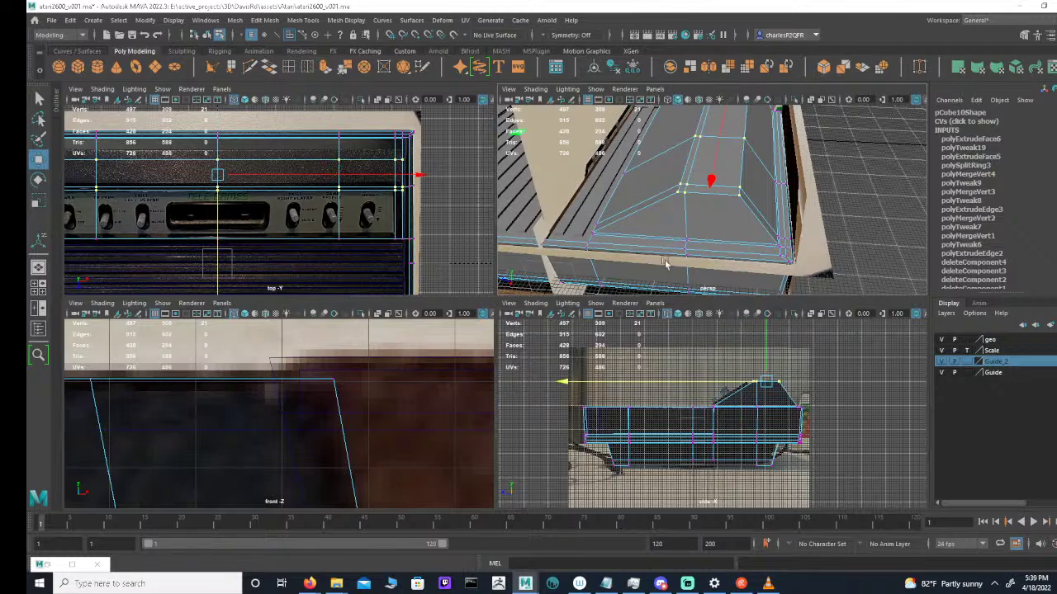
pyautogui.press('space')
pyautogui.keyDown('alt'); pyautogui.moveTo(739, 192); pyautogui.dragTo(552, 268); pyautogui.keyUp('alt')
pyautogui.click(543, 306)
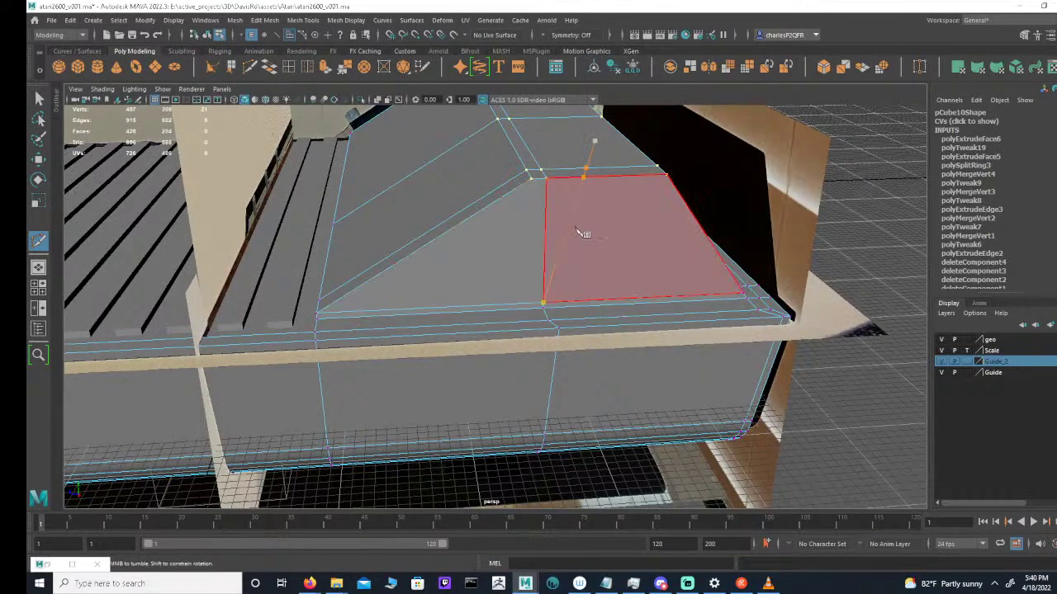
pyautogui.click(530, 177)
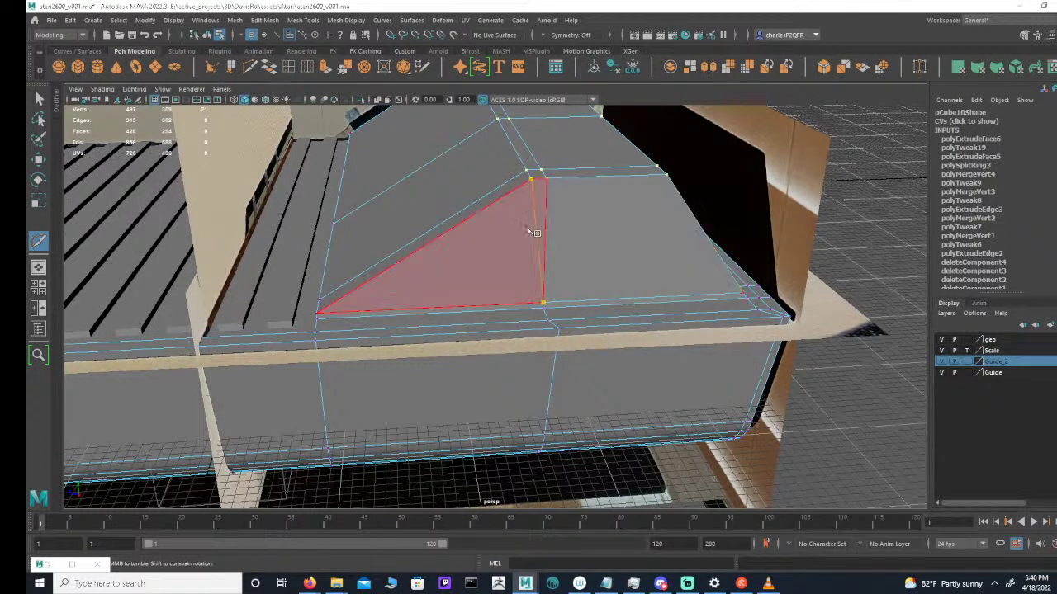
pyautogui.press('Return')
# Cut the matching edge on the hump's opposite end face, from its middle bottom vertex to the upper vertex at the switch-panel slope
pyautogui.keyDown('alt'); pyautogui.moveTo(606, 237); pyautogui.dragTo(556, 232); pyautogui.keyUp('alt')
pyautogui.scroll(-5, 561, 236)
pyautogui.click(523, 352)
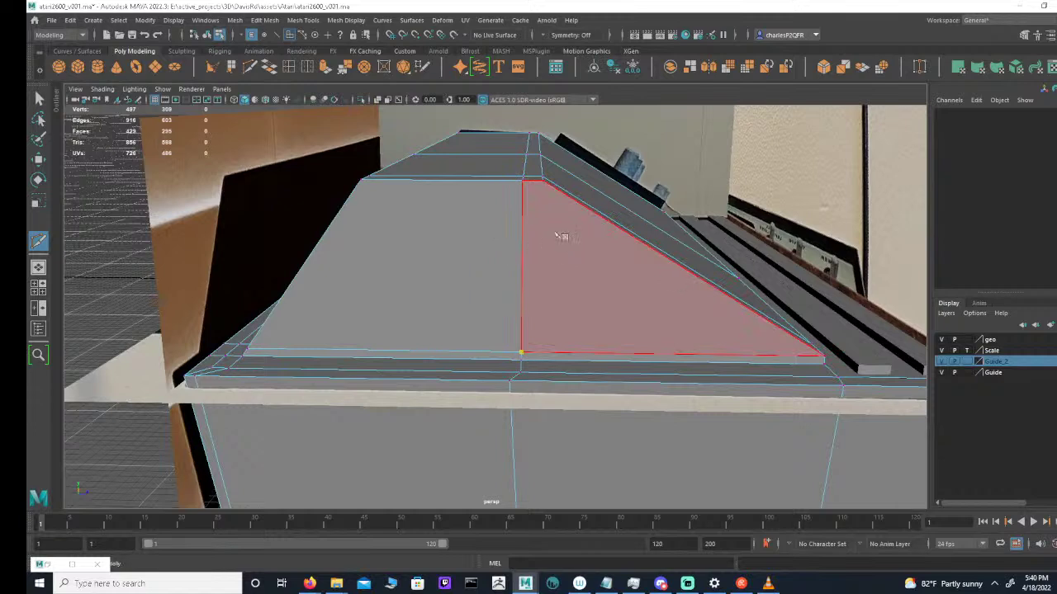
pyautogui.click(544, 181)
pyautogui.press('Return')
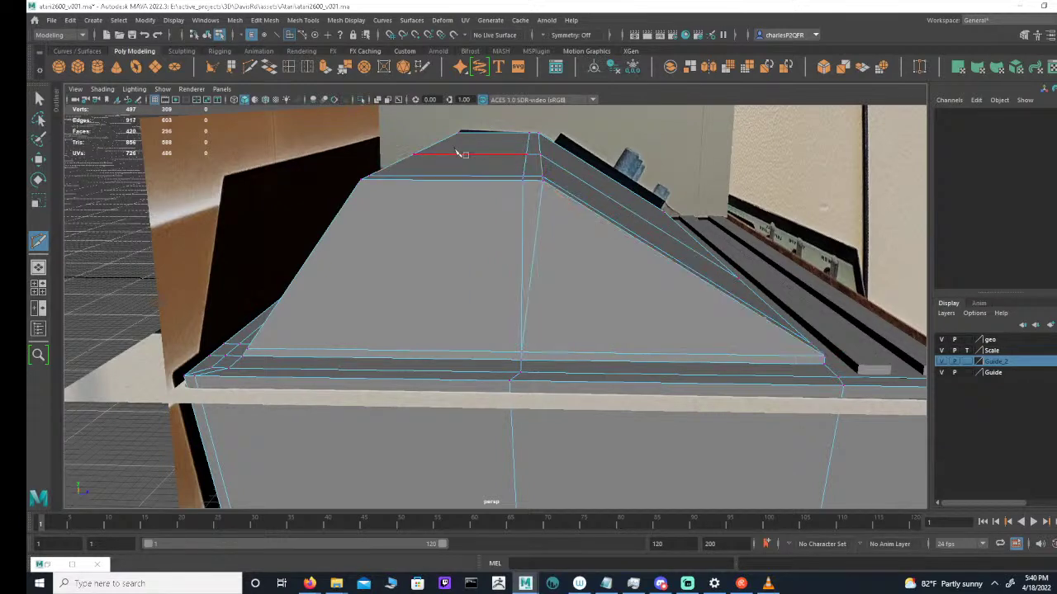
# Delete the redundant edge loop running along the hump's top beside the switch-panel ridge and down both end faces
pyautogui.click(278, 35)
pyautogui.click(360, 179)
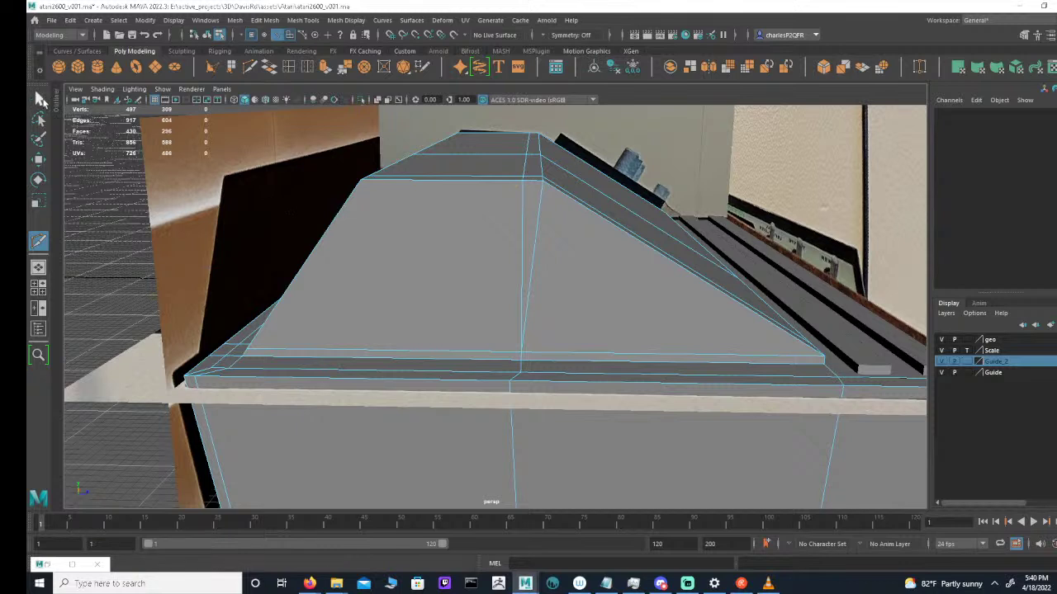
pyautogui.click(40, 99)
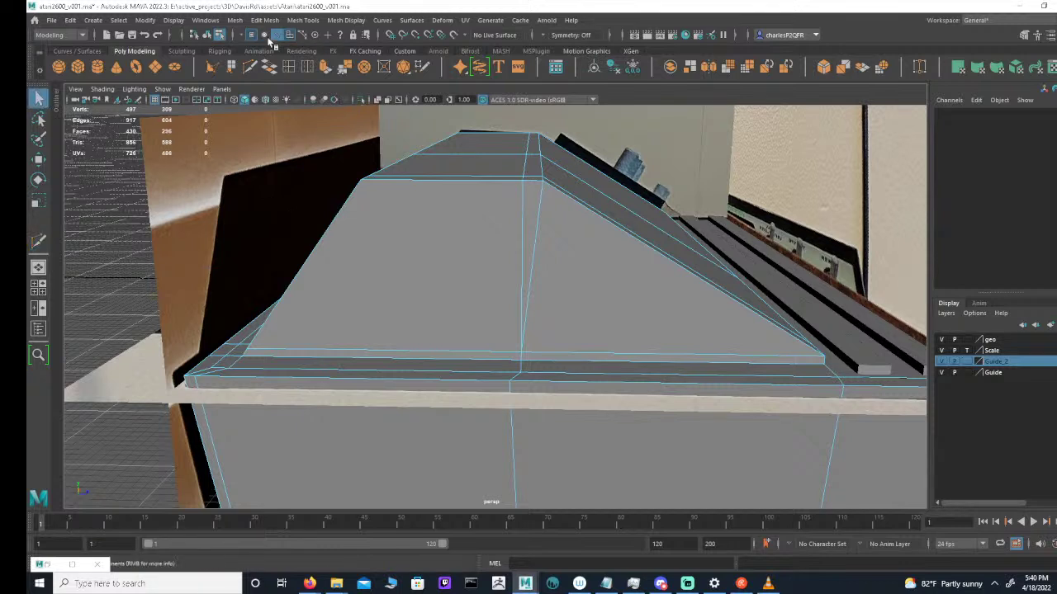
pyautogui.click(277, 37)
pyautogui.click(519, 207)
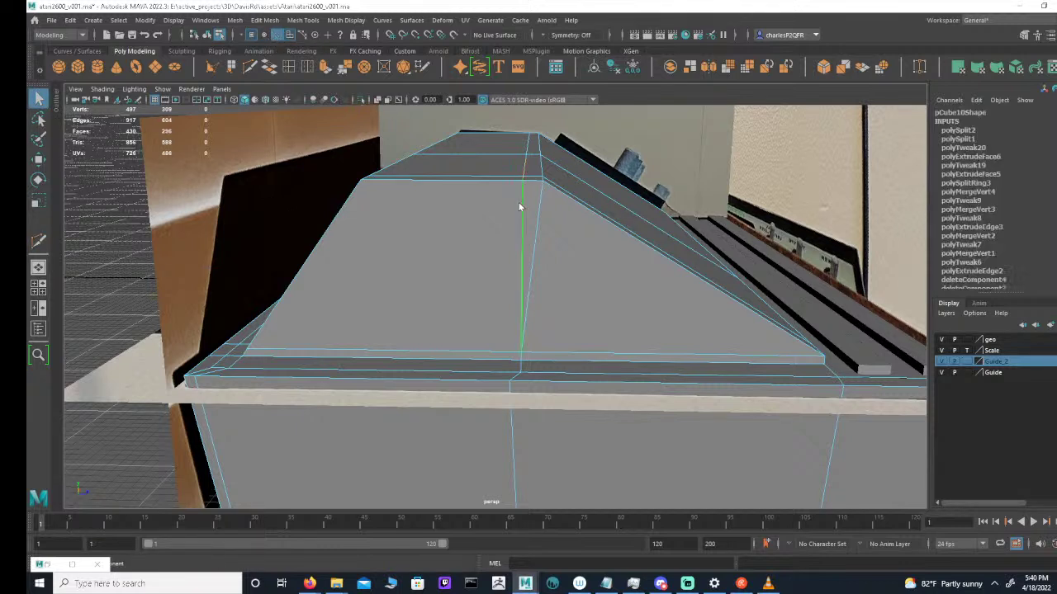
pyautogui.keyDown('alt'); pyautogui.moveTo(570, 231); pyautogui.dragTo(357, 254); pyautogui.keyUp('alt')
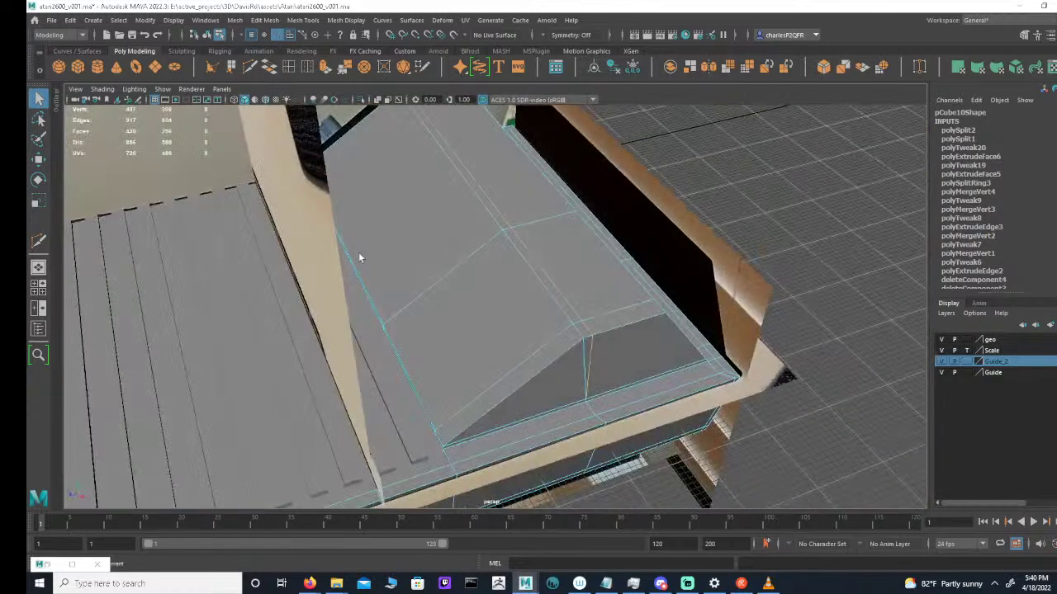
pyautogui.press('Delete')
# Delete the extra edge loop around the hump's base, including the end-face and rear base edges
pyautogui.press('w')
pyautogui.keyDown('alt'); pyautogui.moveTo(416, 272); pyautogui.dragTo(479, 209); pyautogui.keyUp('alt')
pyautogui.click(481, 211)
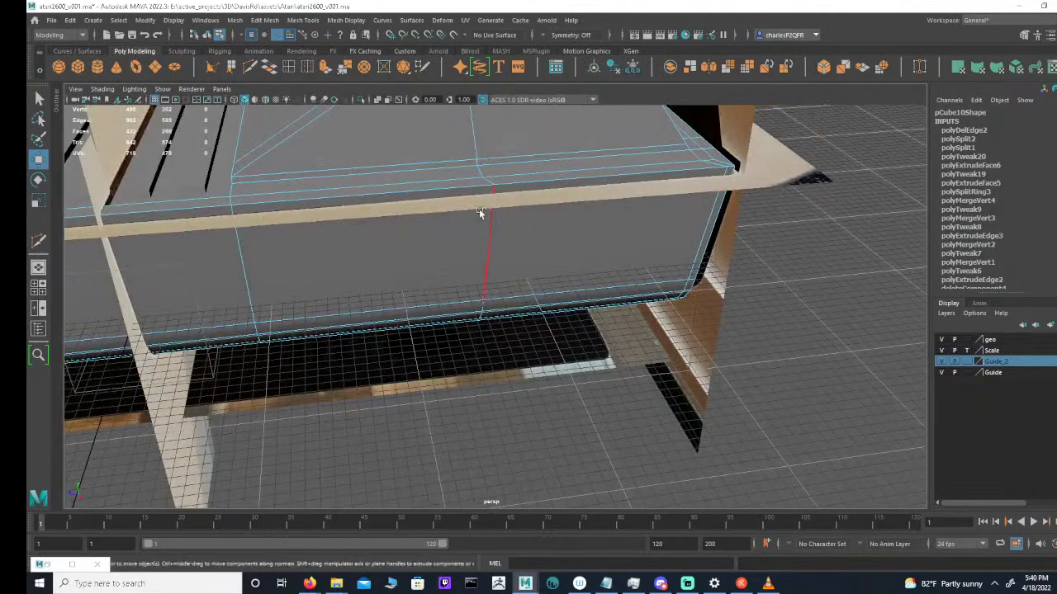
pyautogui.click(444, 165)
pyautogui.keyDown('alt'); pyautogui.moveTo(475, 164); pyautogui.dragTo(512, 213); pyautogui.keyUp('alt')
pyautogui.keyDown('alt'); pyautogui.moveTo(454, 242); pyautogui.dragTo(507, 266); pyautogui.keyUp('alt')
pyautogui.click(492, 284)
pyautogui.keyDown('shift'); pyautogui.click(619, 274); pyautogui.keyUp('shift')
pyautogui.keyDown('alt'); pyautogui.moveTo(619, 274); pyautogui.dragTo(537, 228); pyautogui.keyUp('alt')
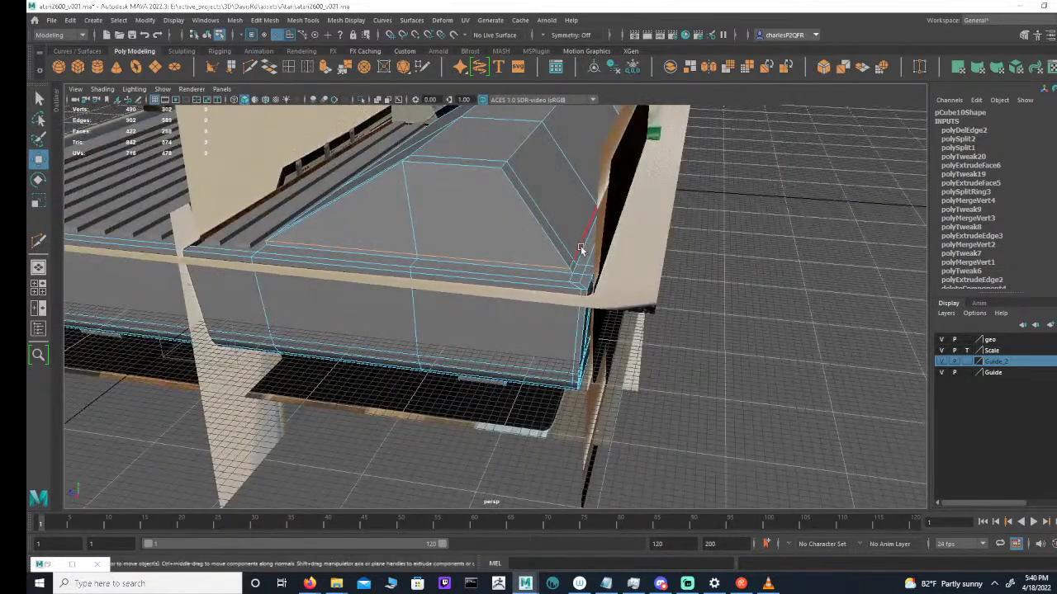
pyautogui.keyDown('alt'); pyautogui.moveTo(644, 206); pyautogui.dragTo(762, 264); pyautogui.keyUp('alt')
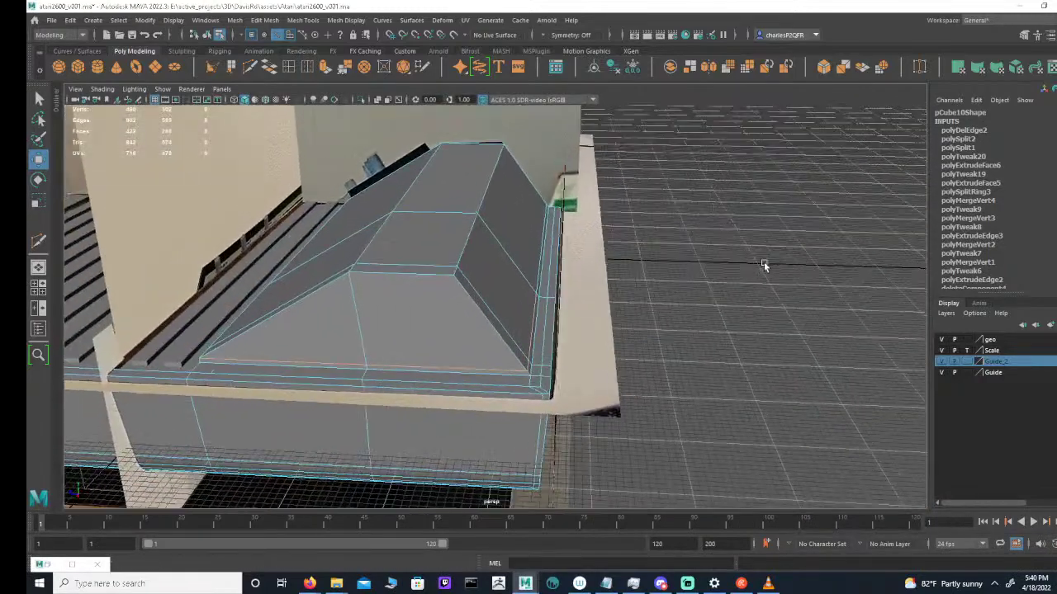
pyautogui.keyDown('alt'); pyautogui.moveTo(534, 270); pyautogui.dragTo(415, 213); pyautogui.keyUp('alt')
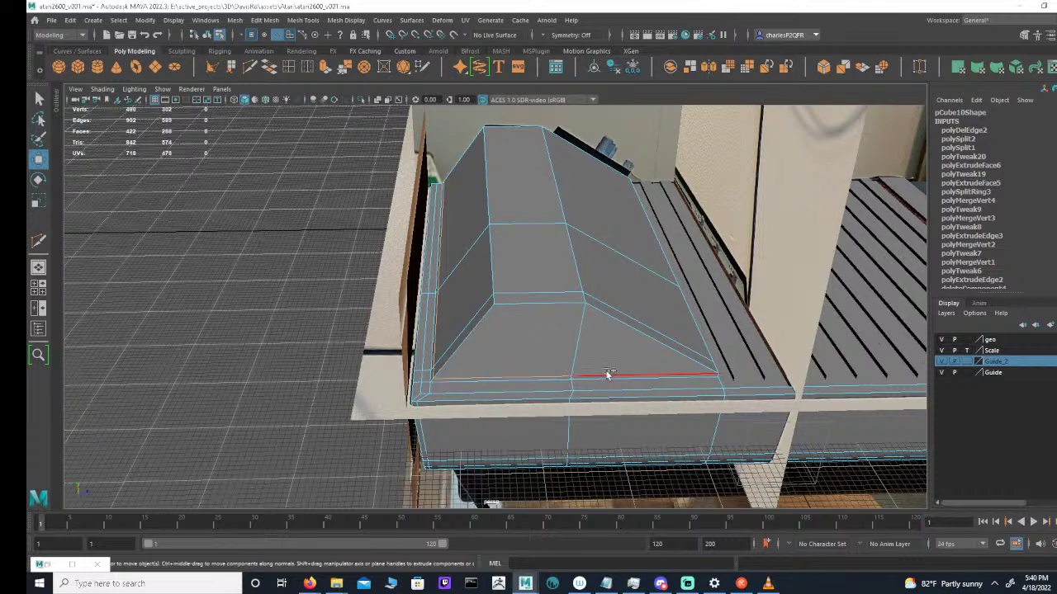
pyautogui.press('Delete')
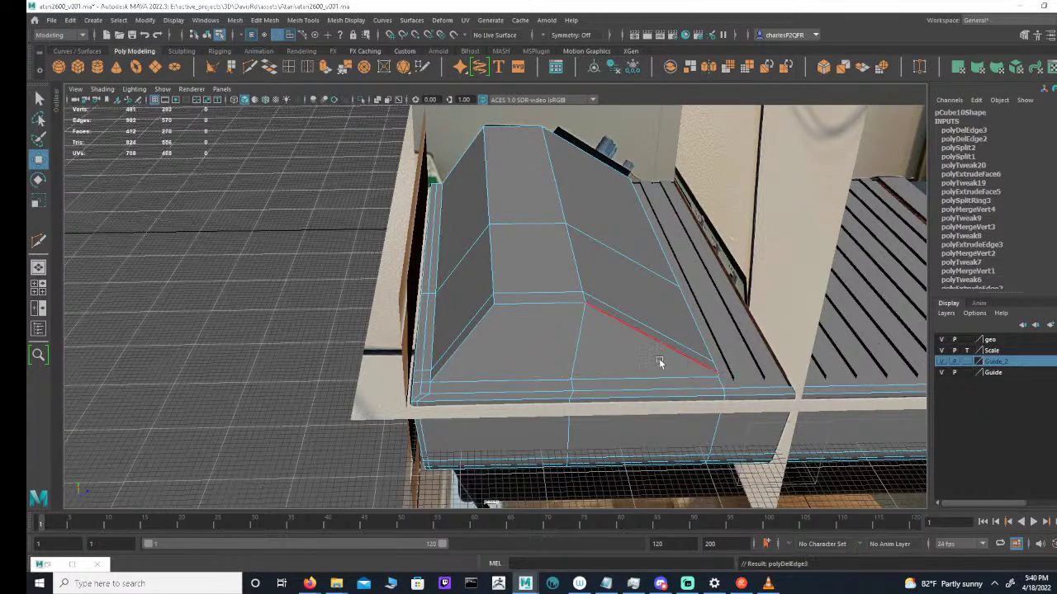
# Move both rows of the hump's top vertices rearward to line up with the textured band in the top reference photo
pyautogui.keyDown('alt'); pyautogui.moveTo(578, 358); pyautogui.dragTo(668, 345); pyautogui.keyUp('alt')
pyautogui.keyDown('alt'); pyautogui.moveTo(591, 328); pyautogui.dragTo(679, 298); pyautogui.keyUp('alt')
pyautogui.click(601, 308)
pyautogui.keyDown('alt'); pyautogui.moveTo(493, 276); pyautogui.dragTo(655, 279); pyautogui.keyUp('alt')
pyautogui.press('space')
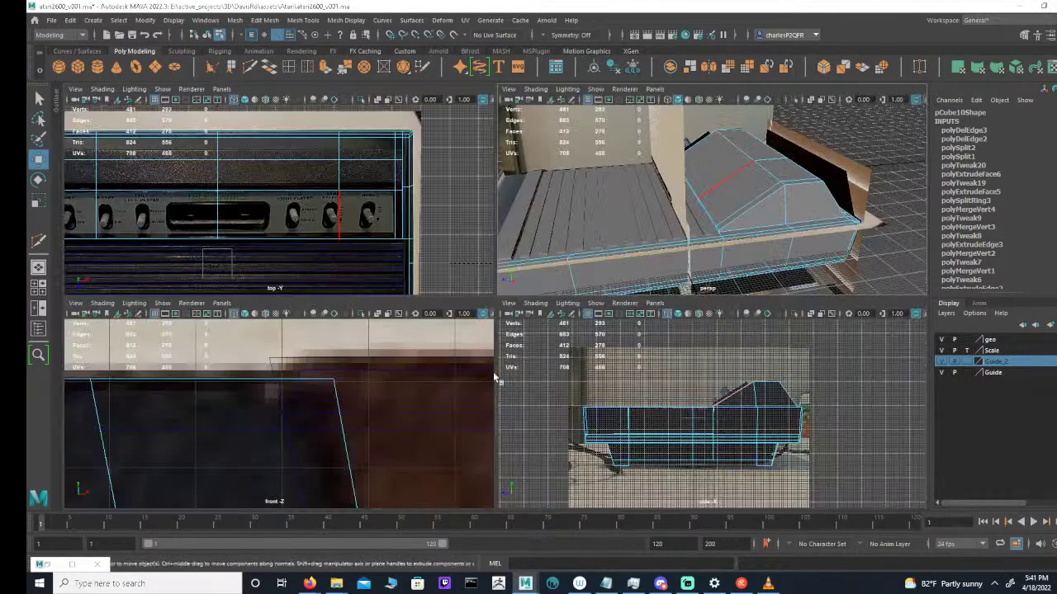
pyautogui.scroll(4, 618, 419)
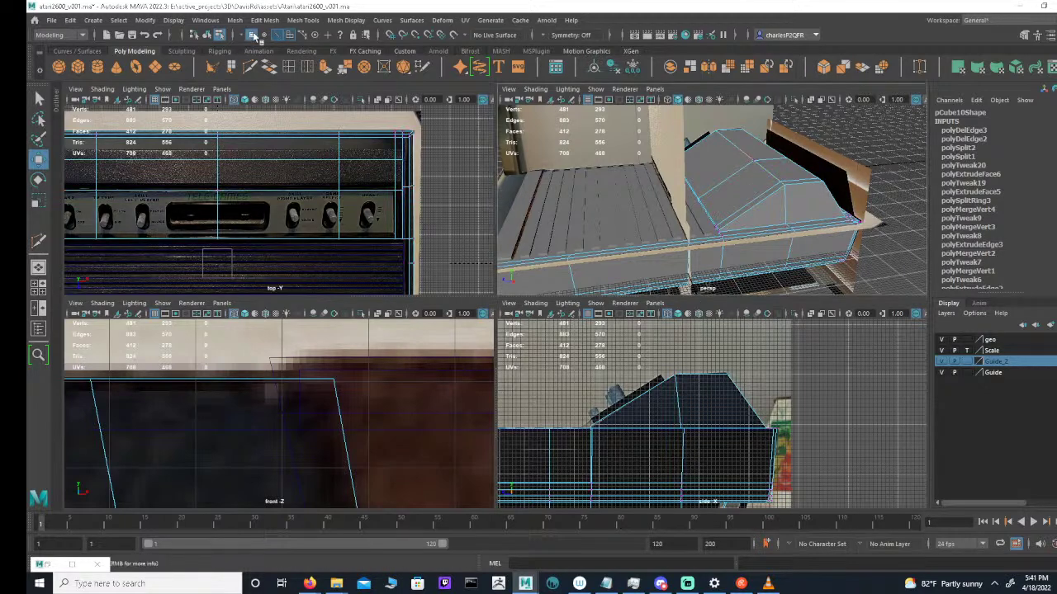
pyautogui.press('F9')
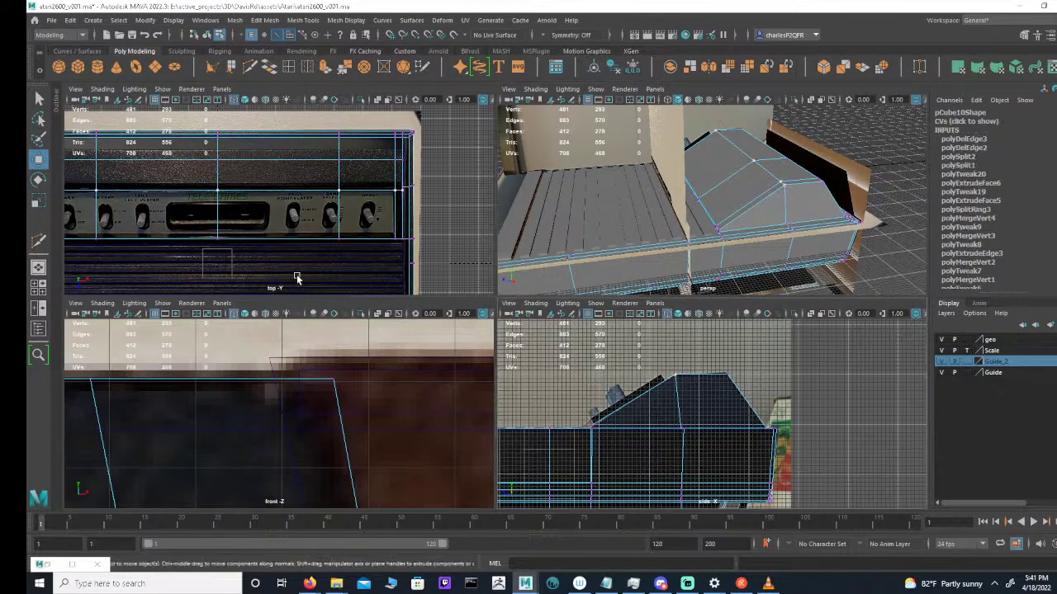
pyautogui.keyDown('alt'); pyautogui.moveTo(221, 195); pyautogui.dragTo(198, 216, button='middle'); pyautogui.keyUp('alt')
pyautogui.keyDown('alt'); pyautogui.moveTo(198, 217); pyautogui.dragTo(269, 213, button='right'); pyautogui.keyUp('alt')
pyautogui.keyDown('alt'); pyautogui.moveTo(269, 213); pyautogui.dragTo(271, 222, button='middle'); pyautogui.keyUp('alt')
pyautogui.press('e')
pyautogui.press('w')
pyautogui.keyDown('shift'); pyautogui.moveTo(762, 349); pyautogui.dragTo(716, 383); pyautogui.keyUp('shift')
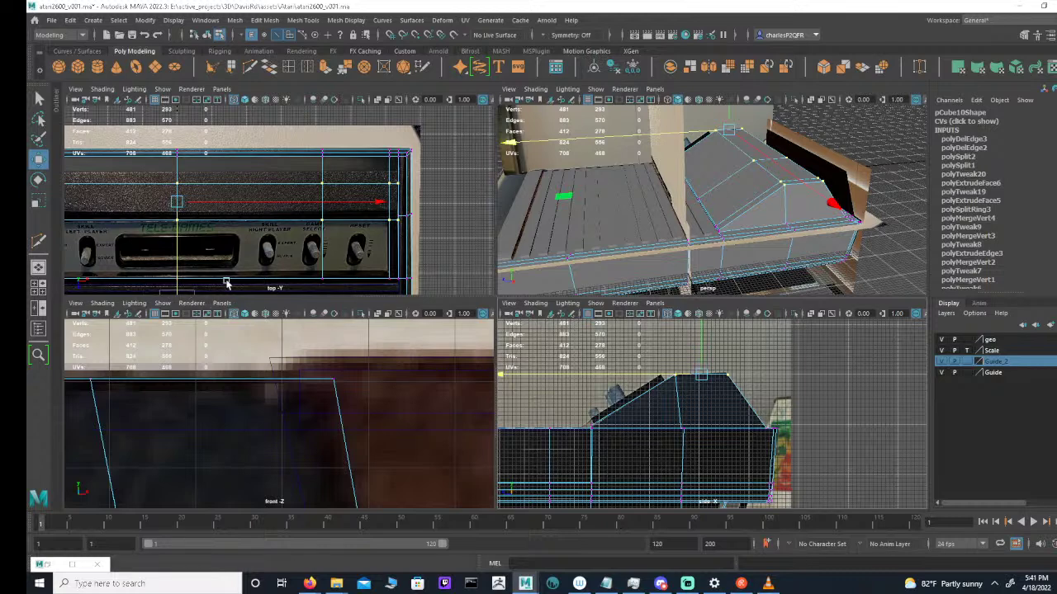
pyautogui.keyDown('alt'); pyautogui.moveTo(206, 230); pyautogui.dragTo(235, 229, button='middle'); pyautogui.keyUp('alt')
pyautogui.moveTo(207, 240); pyautogui.dragTo(206, 231)
# Nudge only the rear row of the hump's top vertices to match the textured band's back edge
pyautogui.keyDown('alt'); pyautogui.moveTo(274, 210); pyautogui.dragTo(322, 210, button='middle'); pyautogui.keyUp('alt')
pyautogui.keyDown('alt'); pyautogui.moveTo(322, 210); pyautogui.dragTo(215, 209, button='right'); pyautogui.keyUp('alt')
pyautogui.press('space')
pyautogui.keyDown('alt'); pyautogui.moveTo(445, 244); pyautogui.dragTo(627, 245, button='middle'); pyautogui.keyUp('alt')
pyautogui.keyDown('alt'); pyautogui.moveTo(628, 246); pyautogui.dragTo(460, 240, button='right'); pyautogui.keyUp('alt')
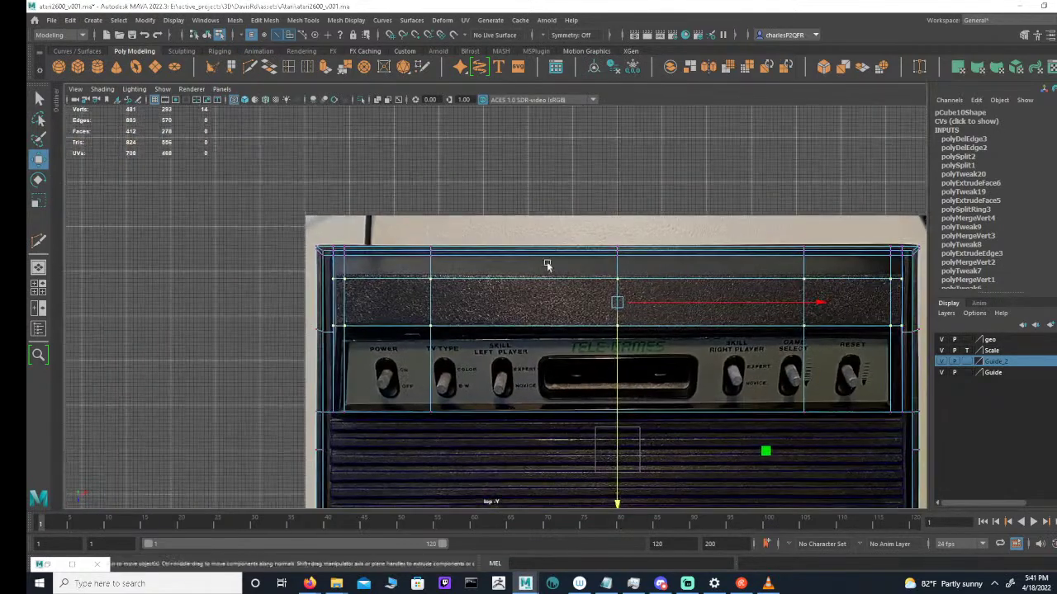
pyautogui.keyDown('alt'); pyautogui.moveTo(561, 271); pyautogui.dragTo(443, 257, button='middle'); pyautogui.keyUp('alt')
pyautogui.moveTo(495, 347); pyautogui.dragTo(495, 347)
pyautogui.keyDown('ctrl'); pyautogui.moveTo(198, 343); pyautogui.dragTo(886, 295); pyautogui.keyUp('ctrl')
pyautogui.moveTo(500, 370); pyautogui.dragTo(493, 373)
pyautogui.hotkey('ctrl', 'z')
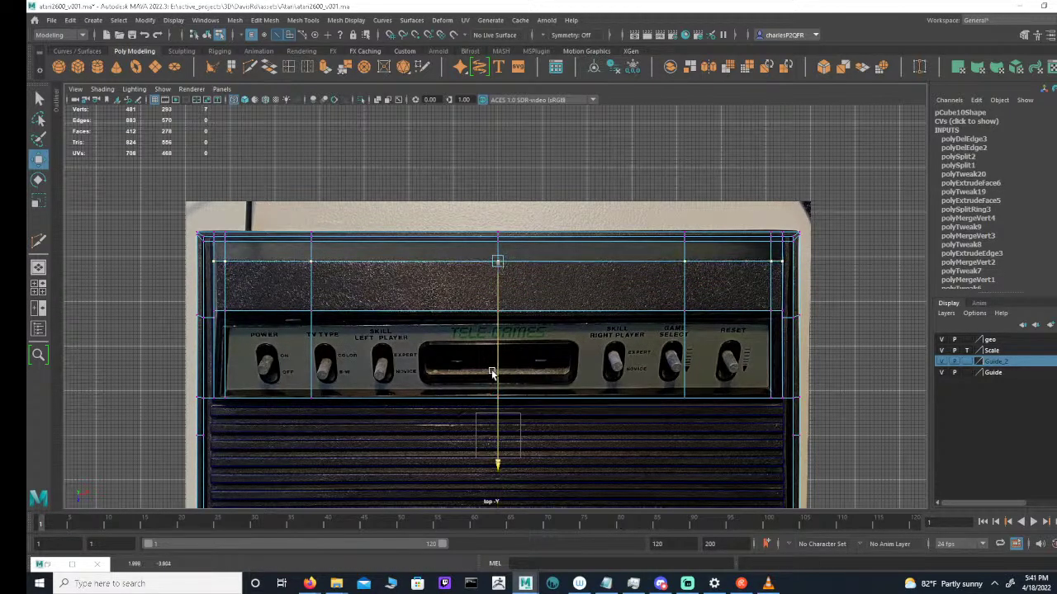
# Compare the hump's profile with the top and side reference photos and check its shape in perspective
pyautogui.press('space')
pyautogui.keyDown('alt'); pyautogui.moveTo(703, 269); pyautogui.dragTo(795, 234); pyautogui.keyUp('alt')
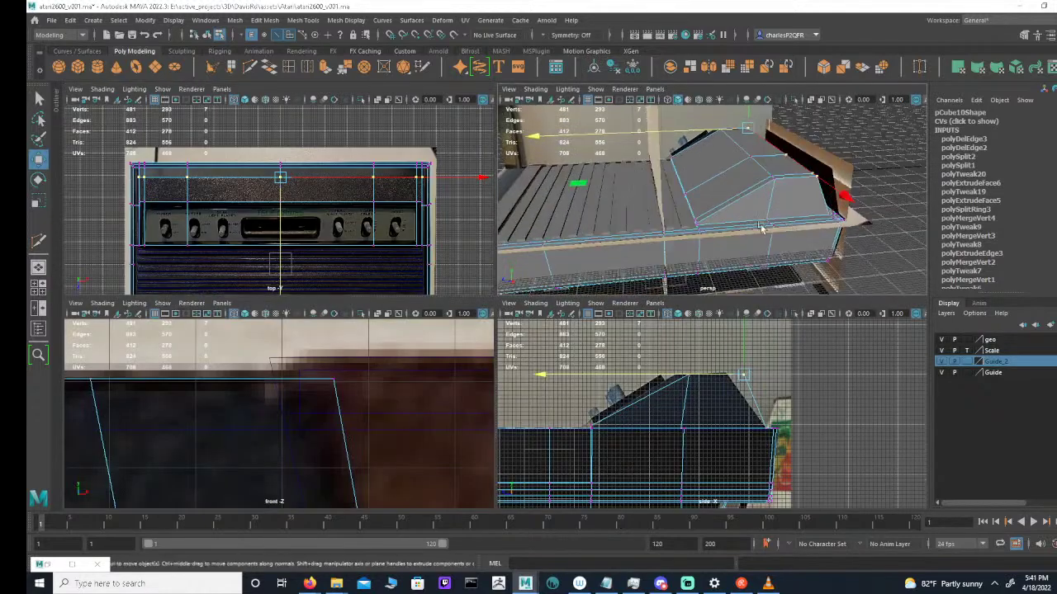
pyautogui.scroll(2, 246, 233)
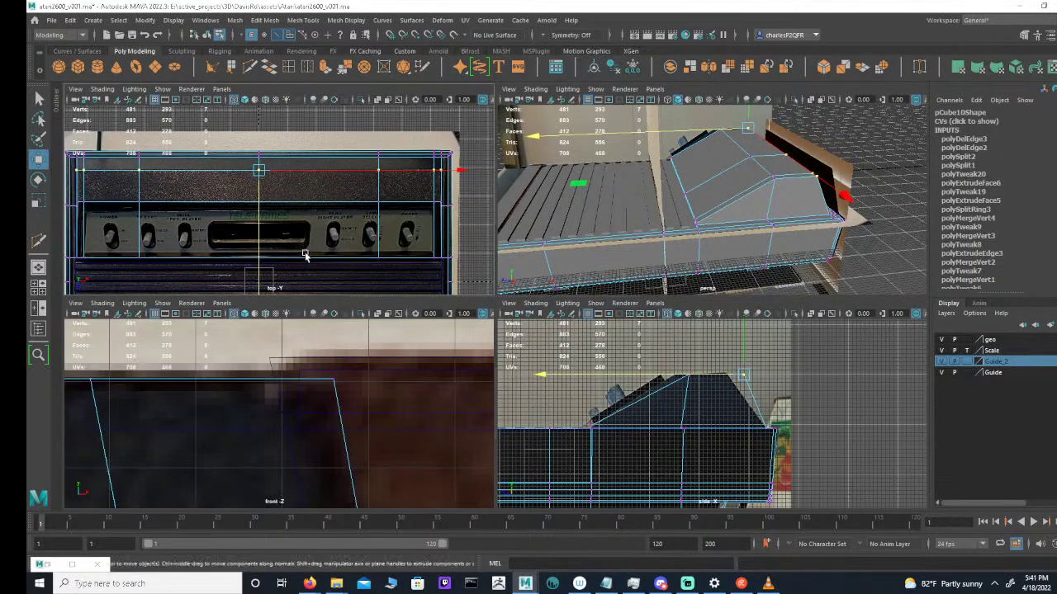
pyautogui.scroll(3, 716, 384)
pyautogui.scroll(1, 717, 384)
pyautogui.keyDown('alt'); pyautogui.moveTo(609, 377); pyautogui.dragTo(622, 435, button='middle'); pyautogui.keyUp('alt')
pyautogui.keyDown('alt'); pyautogui.moveTo(322, 199); pyautogui.dragTo(322, 198, button='middle'); pyautogui.keyUp('alt')
pyautogui.scroll(1, 322, 199)
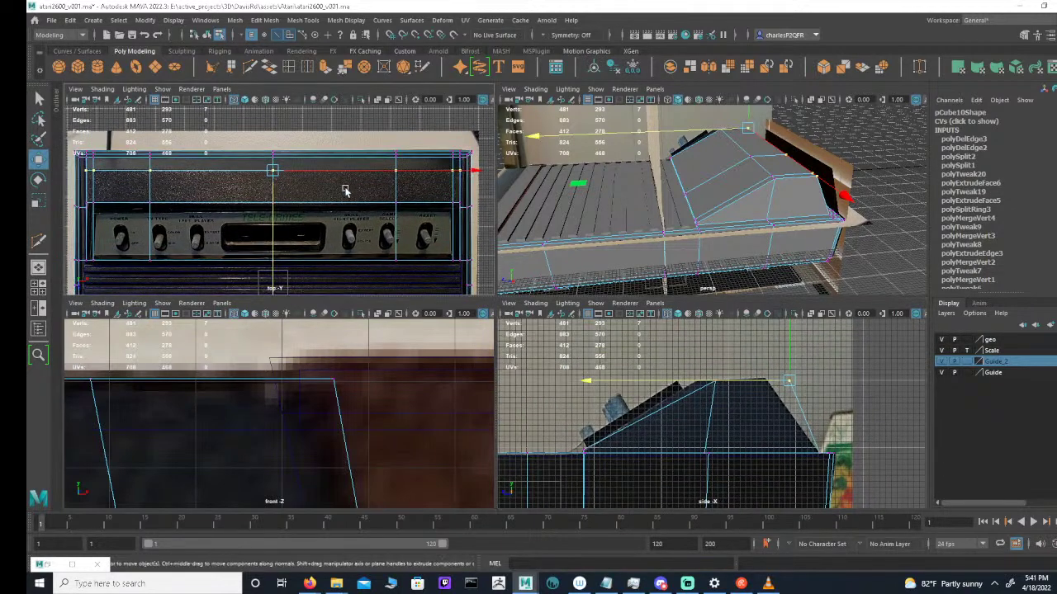
# Select the full strip of faces on the hump's front slope that covers the switch panel
pyautogui.click(290, 35)
pyautogui.click(90, 224)
pyautogui.keyDown('alt'); pyautogui.moveTo(271, 223); pyautogui.dragTo(189, 190, button='middle'); pyautogui.keyUp('alt')
pyautogui.scroll(3, 279, 210)
pyautogui.scroll(4, 283, 219)
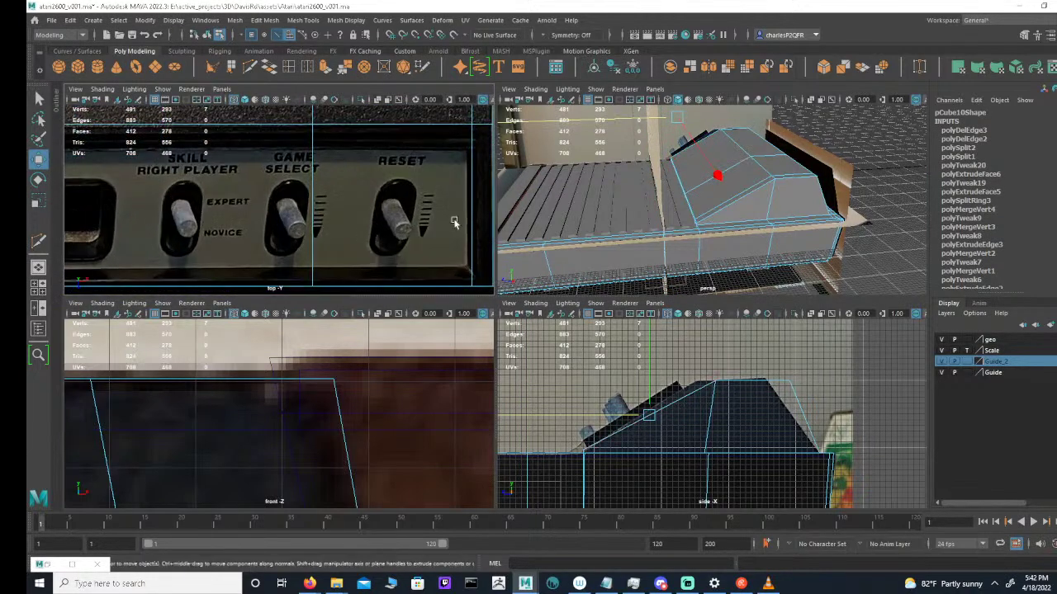
pyautogui.scroll(-5, 321, 225)
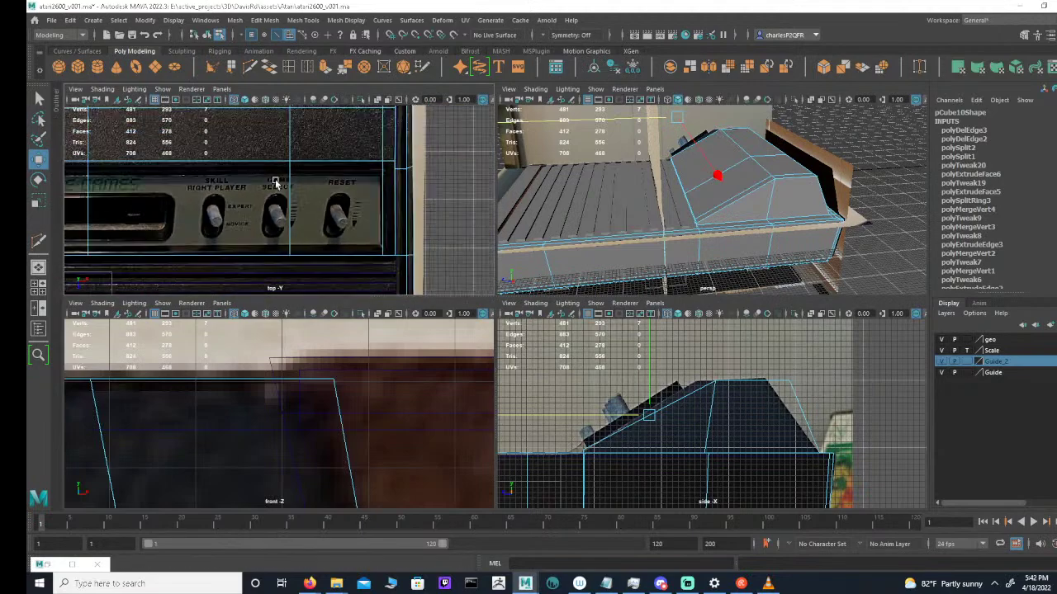
pyautogui.keyDown('shift'); pyautogui.click(346, 206); pyautogui.keyUp('shift')
pyautogui.keyDown('shift'); pyautogui.doubleClick(333, 207); pyautogui.keyUp('shift')
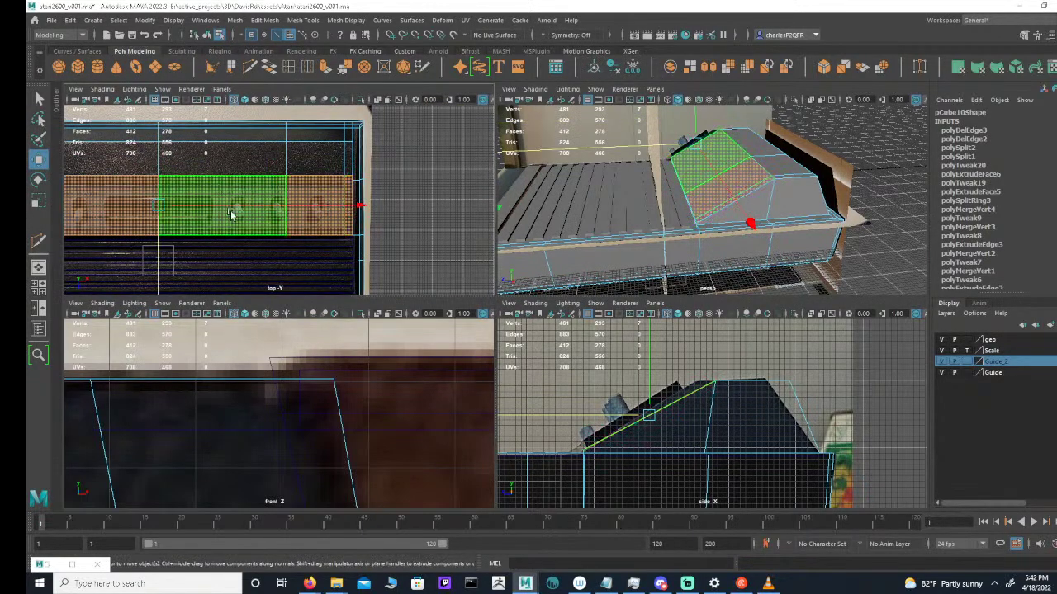
pyautogui.keyDown('alt'); pyautogui.moveTo(250, 214); pyautogui.dragTo(384, 234, button='middle'); pyautogui.keyUp('alt')
pyautogui.scroll(1, 384, 234)
pyautogui.press('space')
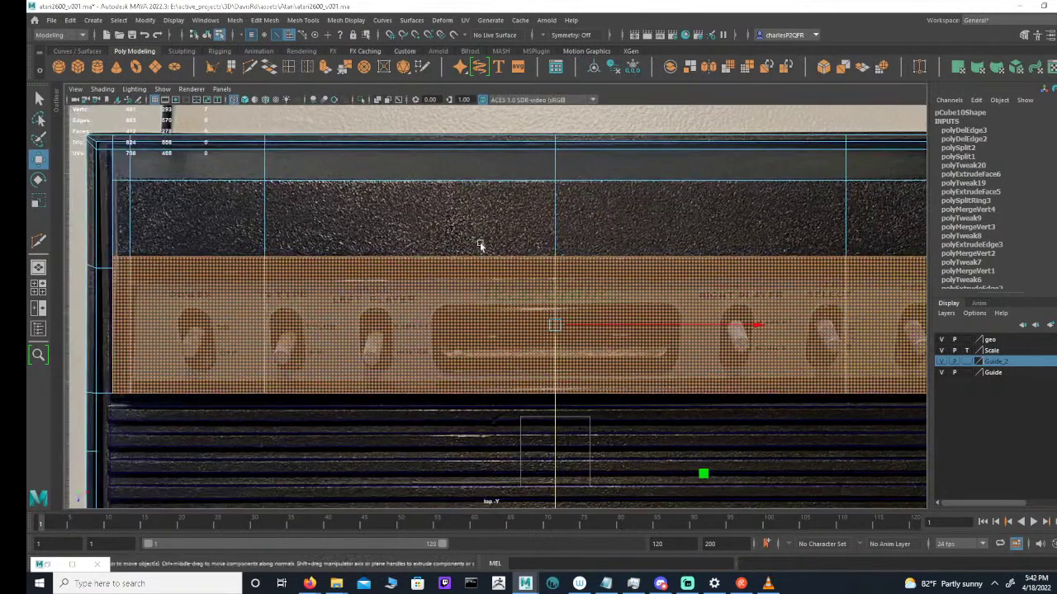
pyautogui.press('f')
# Try to extrude the switch-panel faces and scale them around their common centre
pyautogui.click(328, 68)
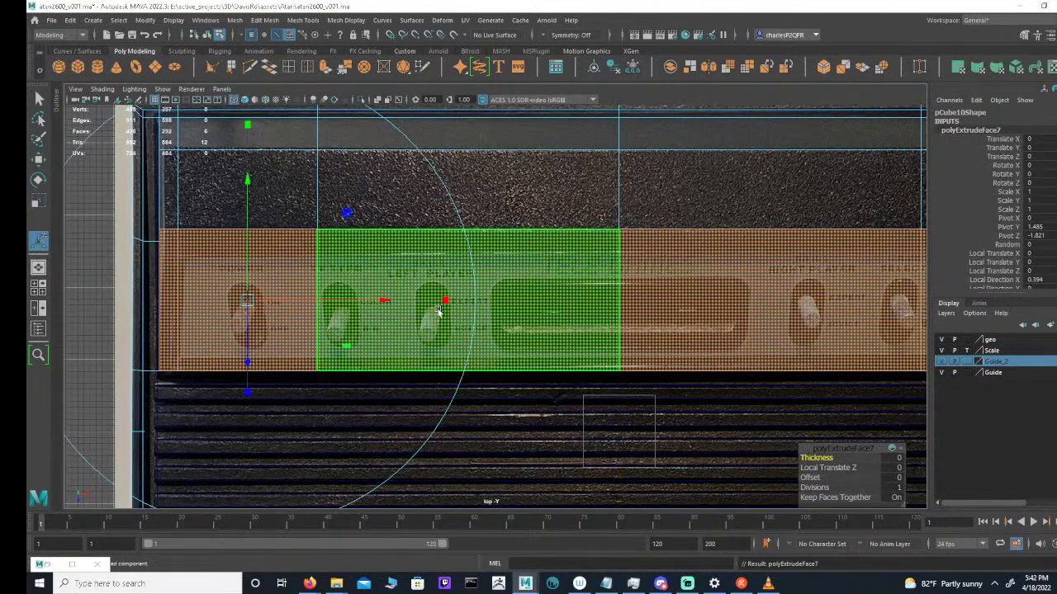
pyautogui.press('r')
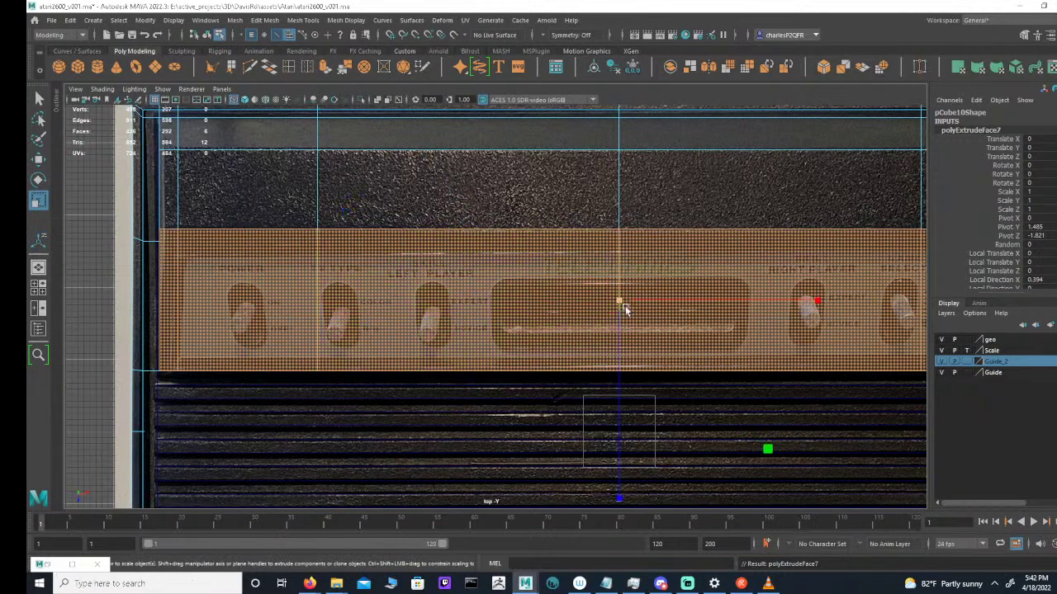
pyautogui.moveTo(618, 303); pyautogui.dragTo(608, 300)
pyautogui.hotkey('ctrl', 'z')
pyautogui.hotkey('ctrl', 'z')
pyautogui.hotkey('ctrl', 'z')
pyautogui.click(583, 319)
pyautogui.hotkey('ctrl', 'y')
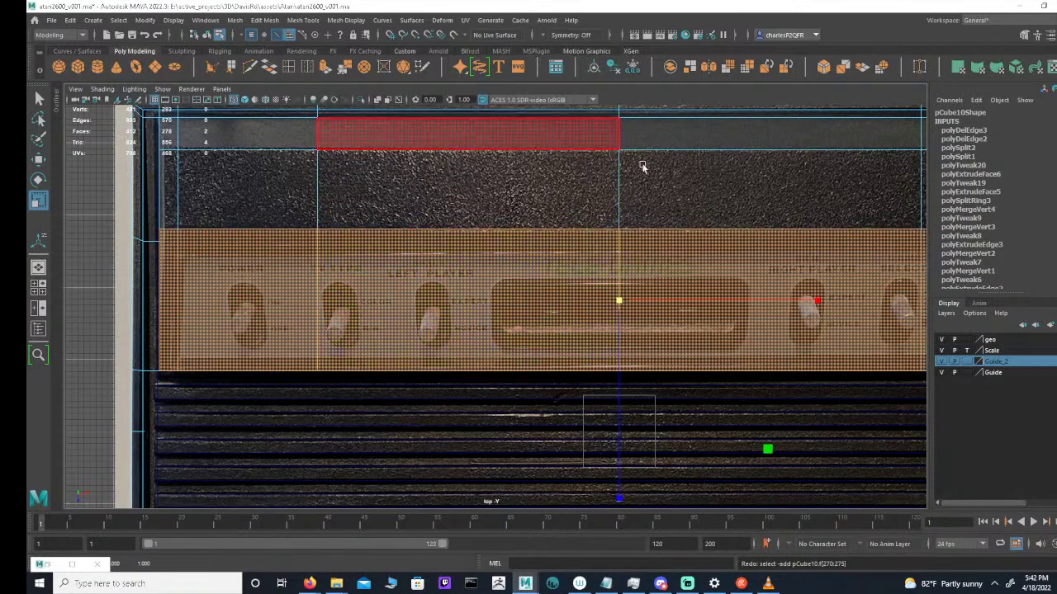
# Extrude the switch-panel faces together and scale the extrusion slightly inward in height and width to form a border
pyautogui.scroll(1, 505, 237)
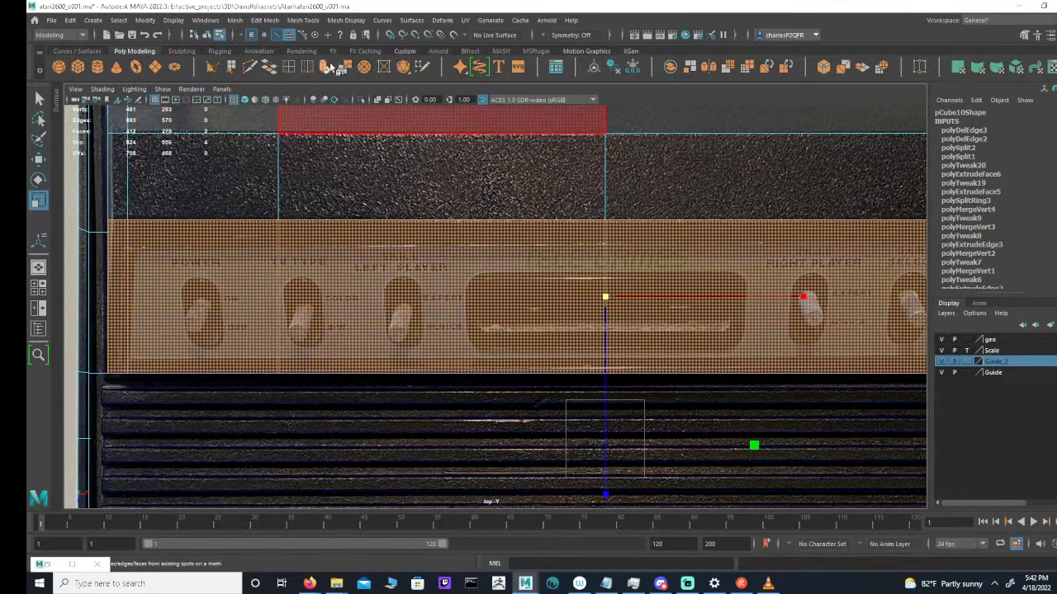
pyautogui.click(325, 67)
pyautogui.keyDown('alt'); pyautogui.moveTo(393, 305); pyautogui.dragTo(521, 306, button='middle'); pyautogui.keyUp('alt')
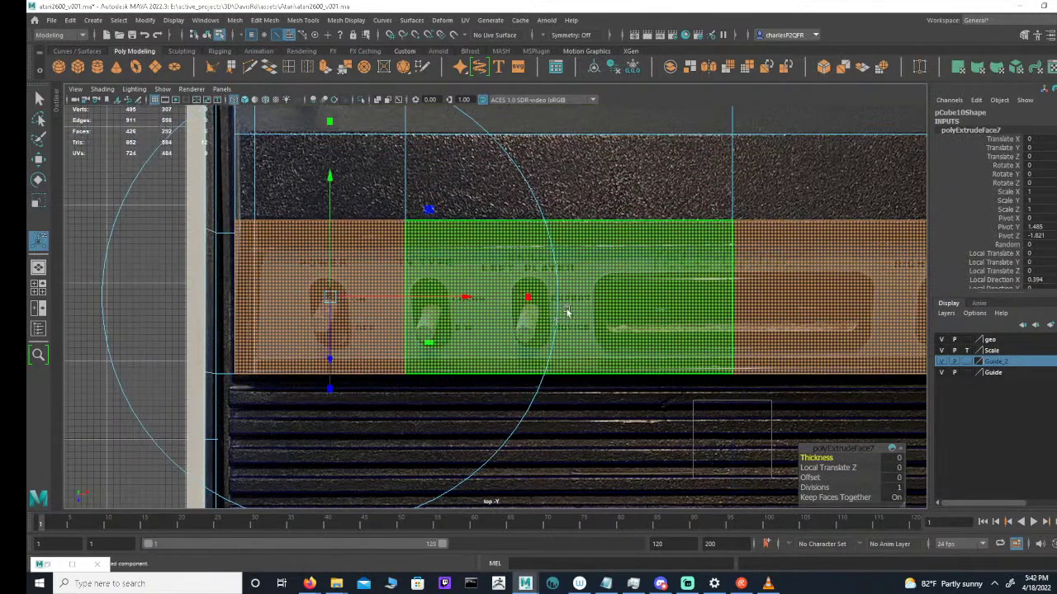
pyautogui.click(527, 300)
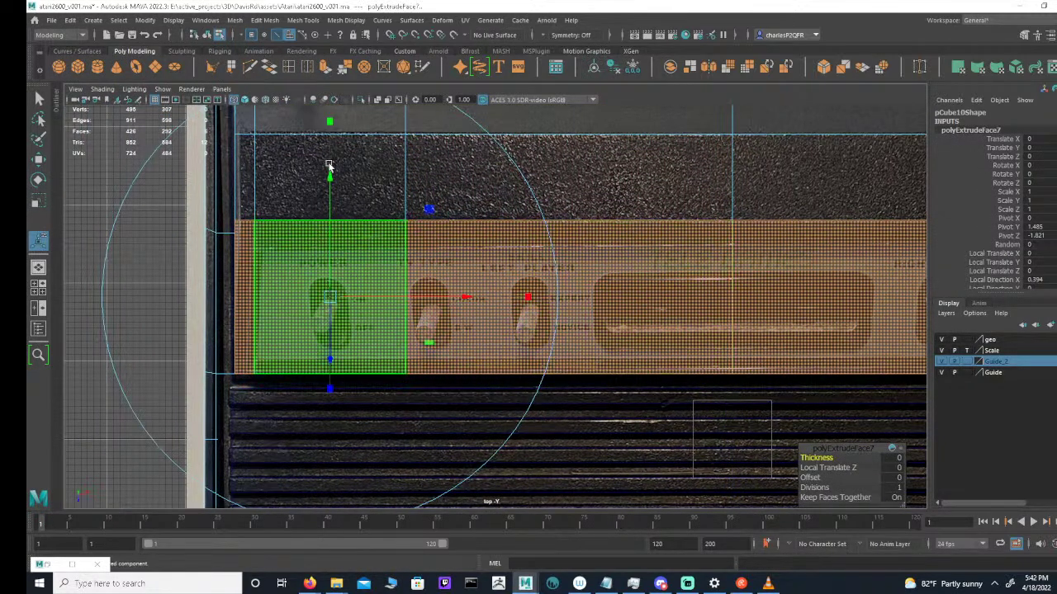
pyautogui.moveTo(328, 121)
pyautogui.mouseDown()
pyautogui.moveTo(321, 157)
pyautogui.moveTo(322, 128)
pyautogui.moveTo(320, 137)
pyautogui.mouseUp()
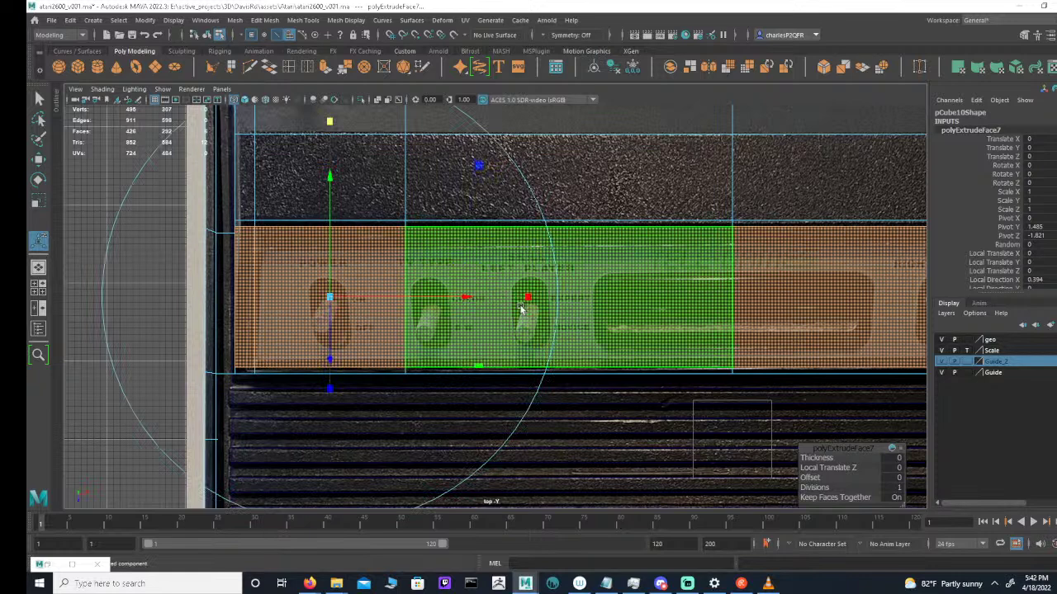
pyautogui.moveTo(528, 298); pyautogui.dragTo(340, 275)
# Examine how the inset faces line up with the switch panel's border at both ends of the top reference photo
pyautogui.keyDown('alt'); pyautogui.moveTo(681, 293); pyautogui.dragTo(578, 293, button='middle'); pyautogui.keyUp('alt')
pyautogui.keyDown('alt'); pyautogui.moveTo(578, 292); pyautogui.dragTo(546, 292, button='right'); pyautogui.keyUp('alt')
pyautogui.keyDown('alt'); pyautogui.moveTo(843, 305); pyautogui.dragTo(487, 292, button='middle'); pyautogui.keyUp('alt')
pyautogui.keyDown('alt'); pyautogui.moveTo(517, 292); pyautogui.dragTo(523, 291, button='right'); pyautogui.keyUp('alt')
pyautogui.keyDown('alt'); pyautogui.moveTo(398, 282); pyautogui.dragTo(351, 279, button='right'); pyautogui.keyUp('alt')
pyautogui.keyDown('alt'); pyautogui.moveTo(253, 273); pyautogui.dragTo(601, 258, button='middle'); pyautogui.keyUp('alt')
pyautogui.keyDown('alt'); pyautogui.moveTo(601, 258); pyautogui.dragTo(626, 257, button='right'); pyautogui.keyUp('alt')
pyautogui.keyDown('alt'); pyautogui.moveTo(502, 251); pyautogui.dragTo(622, 250, button='right'); pyautogui.keyUp('alt')
pyautogui.keyDown('alt'); pyautogui.moveTo(483, 247); pyautogui.dragTo(534, 248, button='middle'); pyautogui.keyUp('alt')
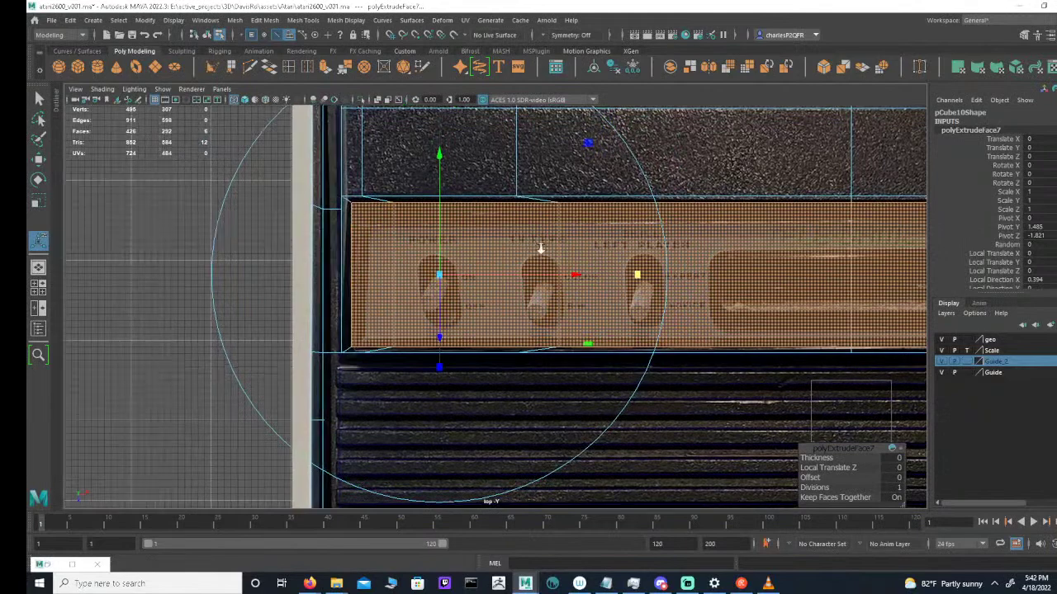
# Fine-tune the inset's height against the switch panel's border in the top reference photo and check it in perspective
pyautogui.keyDown('alt'); pyautogui.moveTo(533, 247); pyautogui.dragTo(603, 252, button='right'); pyautogui.keyUp('alt')
pyautogui.moveTo(433, 366); pyautogui.dragTo(435, 358)
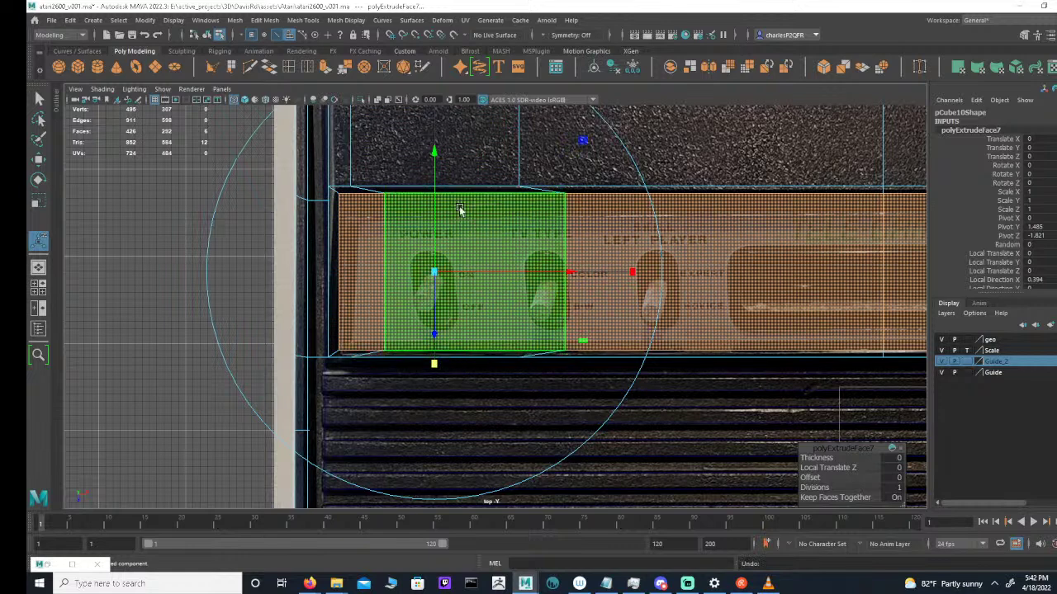
pyautogui.keyDown('alt'); pyautogui.moveTo(458, 198); pyautogui.dragTo(467, 260, button='middle'); pyautogui.keyUp('alt')
pyautogui.moveTo(447, 164)
pyautogui.mouseDown()
pyautogui.moveTo(441, 174)
pyautogui.moveTo(441, 165)
pyautogui.mouseUp()
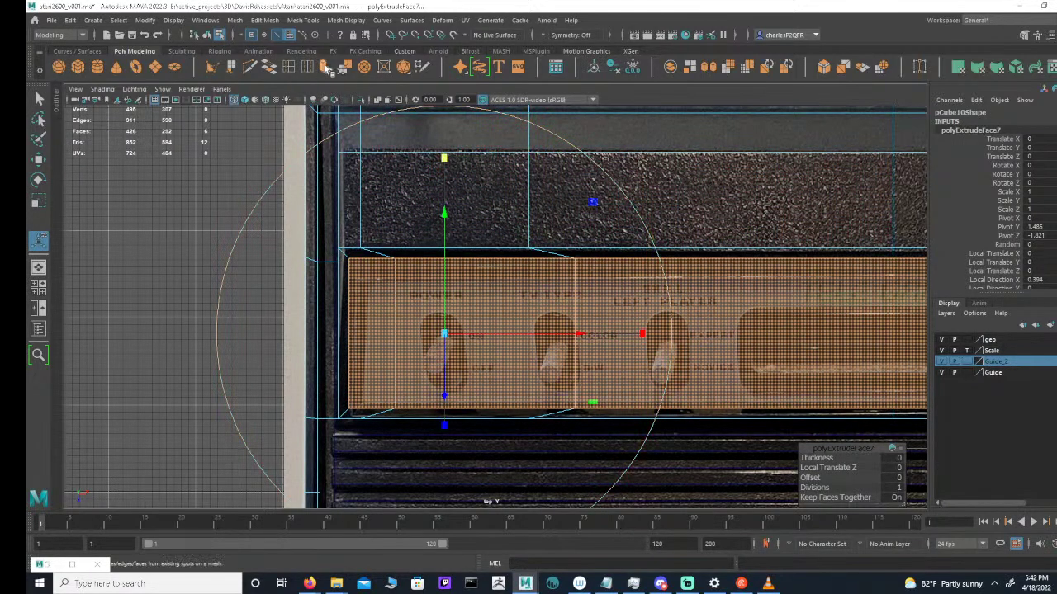
pyautogui.moveTo(444, 157); pyautogui.dragTo(444, 146)
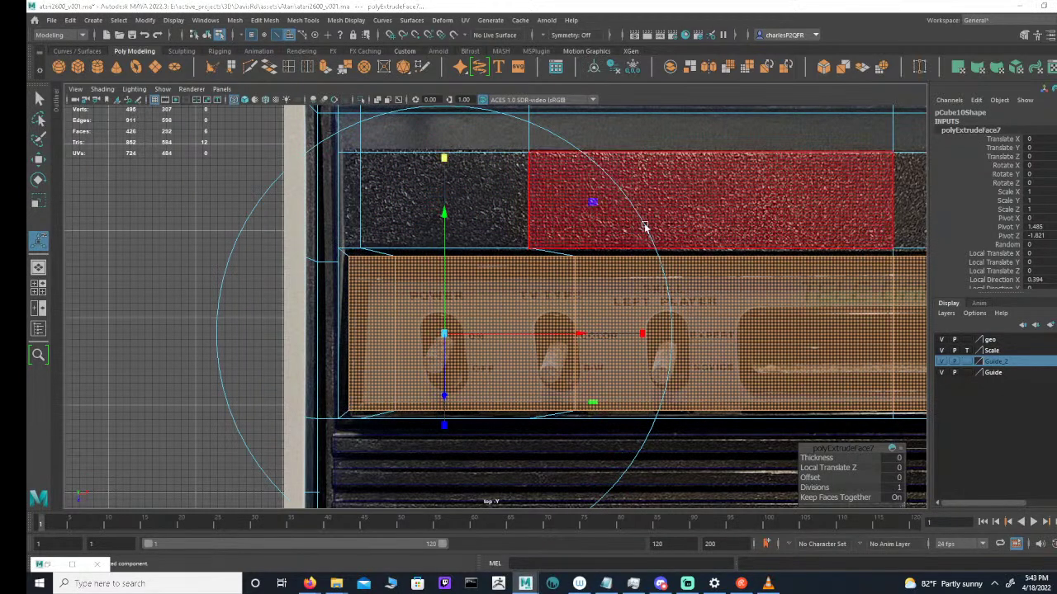
pyautogui.press('space')
pyautogui.keyDown('alt'); pyautogui.moveTo(682, 213); pyautogui.dragTo(736, 232); pyautogui.keyUp('alt')
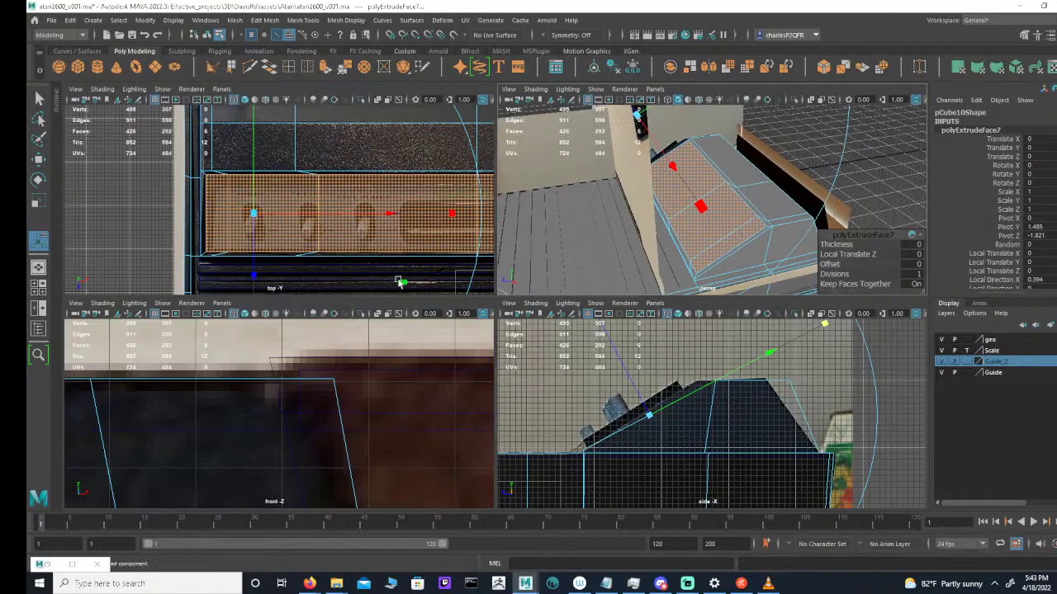
pyautogui.press('space')
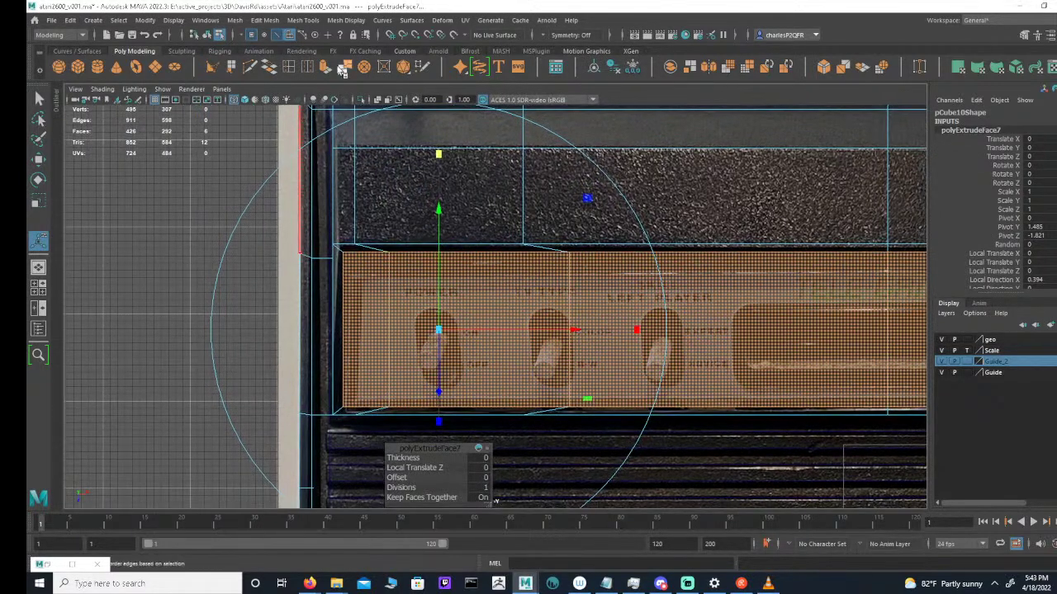
# Extrude the switch-panel faces once more and scale the new extrusion slightly inward to form a thin rim inside the border
pyautogui.hotkey('ctrl', 'e')
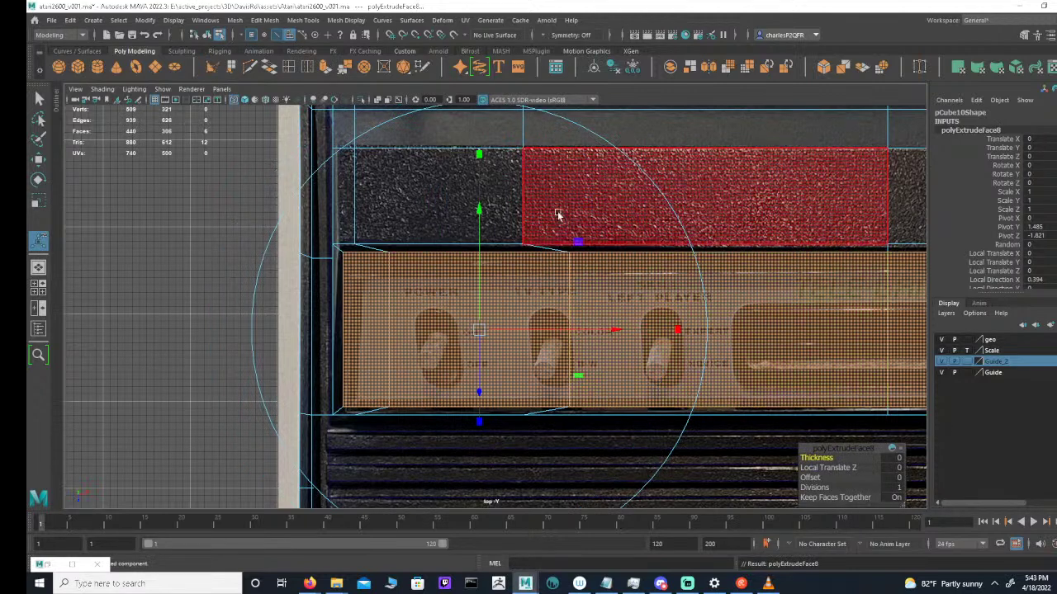
pyautogui.click(487, 166)
pyautogui.moveTo(679, 332); pyautogui.dragTo(625, 329)
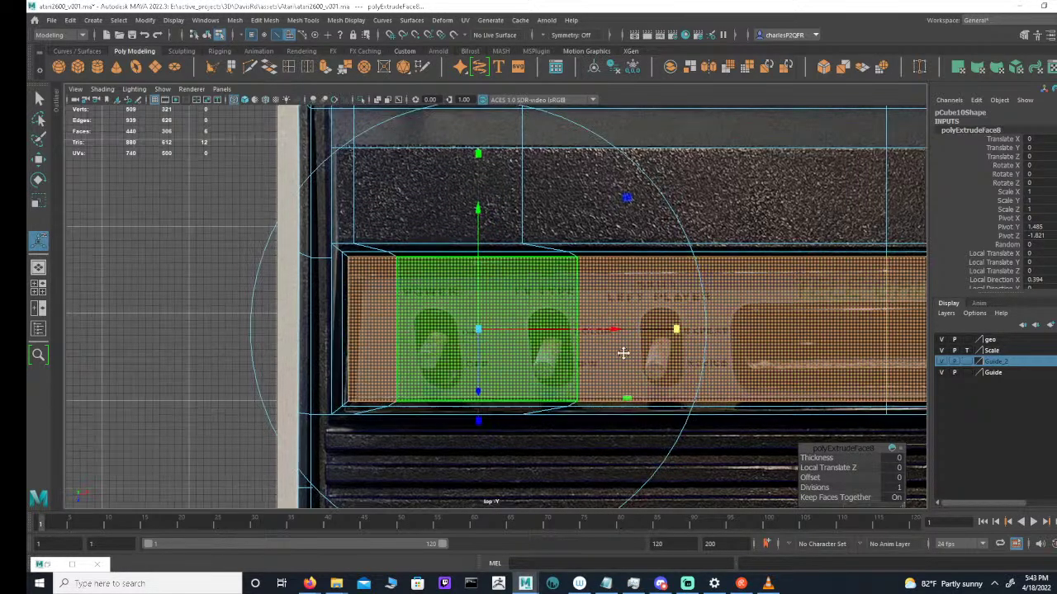
# Extrude the thin ring of faces around the switch panel outward as a raised frame, with a local Z offset of 0.151
pyautogui.keyDown('alt'); pyautogui.moveTo(621, 357); pyautogui.dragTo(413, 329, button='middle'); pyautogui.keyUp('alt')
pyautogui.scroll(-2, 438, 326)
pyautogui.keyDown('alt'); pyautogui.moveTo(707, 305); pyautogui.dragTo(369, 297, button='middle'); pyautogui.keyUp('alt')
pyautogui.click(601, 234)
pyautogui.click(604, 231)
pyautogui.keyDown('shift'); pyautogui.doubleClick(561, 231); pyautogui.keyUp('shift')
pyautogui.keyDown('alt'); pyautogui.moveTo(422, 315); pyautogui.dragTo(669, 318, button='middle'); pyautogui.keyUp('alt')
pyautogui.click(655, 347)
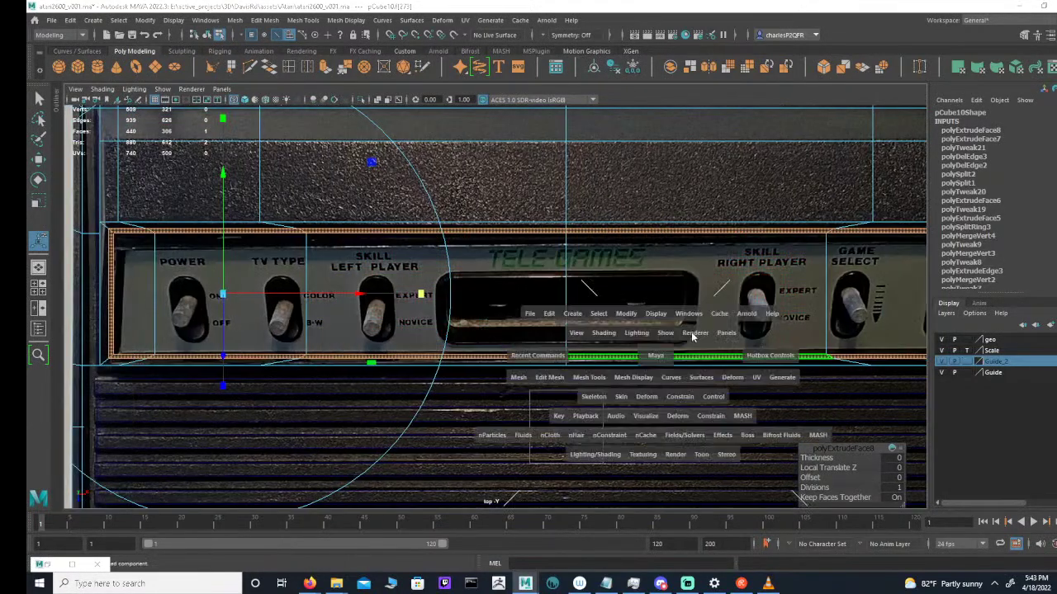
pyautogui.press('space')
pyautogui.click(334, 110)
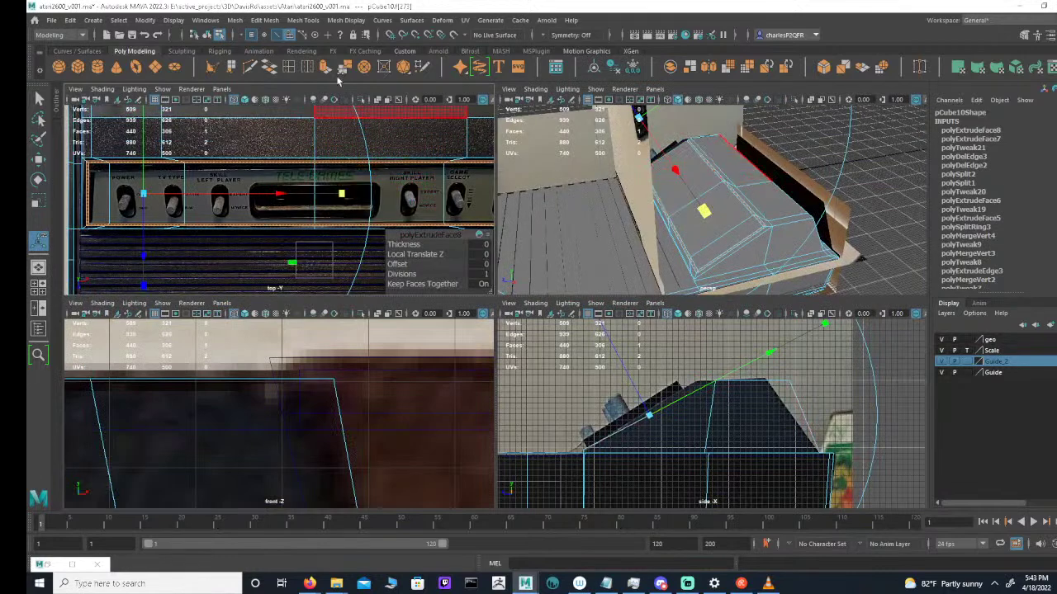
pyautogui.click(328, 70)
pyautogui.moveTo(568, 406); pyautogui.dragTo(563, 397)
# Examine the raised frame around the switch panel against the top reference photo and in the perspective view
pyautogui.keyDown('alt'); pyautogui.moveTo(797, 247); pyautogui.dragTo(698, 216); pyautogui.keyUp('alt')
pyautogui.keyDown('alt'); pyautogui.moveTo(146, 203); pyautogui.dragTo(250, 197, button='middle'); pyautogui.keyUp('alt')
pyautogui.keyDown('alt'); pyautogui.moveTo(250, 197); pyautogui.dragTo(311, 189, button='right'); pyautogui.keyUp('alt')
pyautogui.keyDown('alt'); pyautogui.moveTo(268, 192); pyautogui.dragTo(231, 195, button='middle'); pyautogui.keyUp('alt')
pyautogui.keyDown('alt'); pyautogui.moveTo(231, 195); pyautogui.dragTo(112, 175, button='right'); pyautogui.keyUp('alt')
pyautogui.keyDown('alt'); pyautogui.moveTo(382, 189); pyautogui.dragTo(279, 197, button='middle'); pyautogui.keyUp('alt')
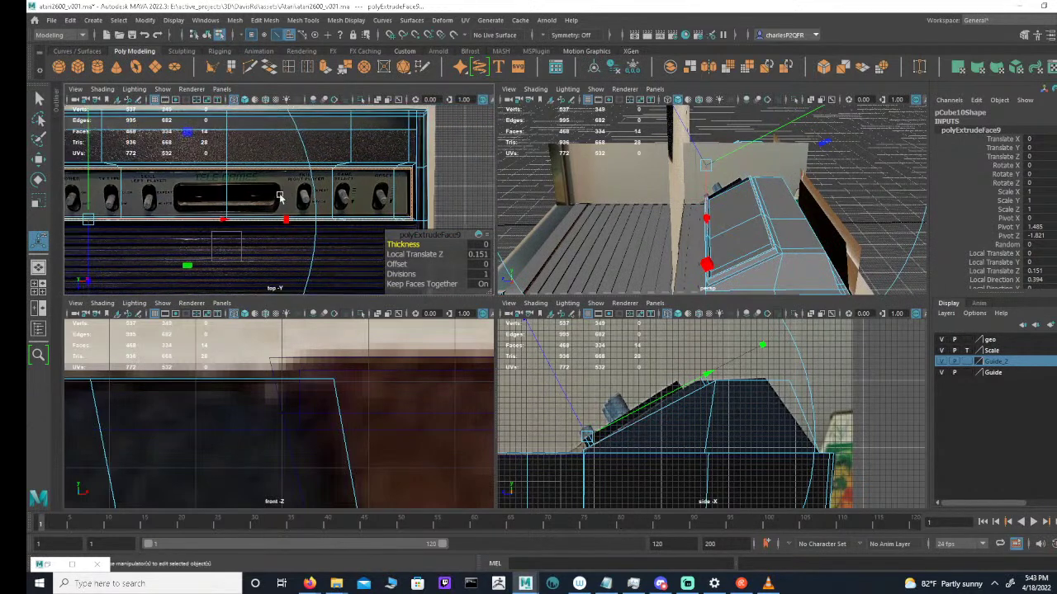
pyautogui.click(326, 184)
pyautogui.click(346, 184)
pyautogui.scroll(-4, 375, 169)
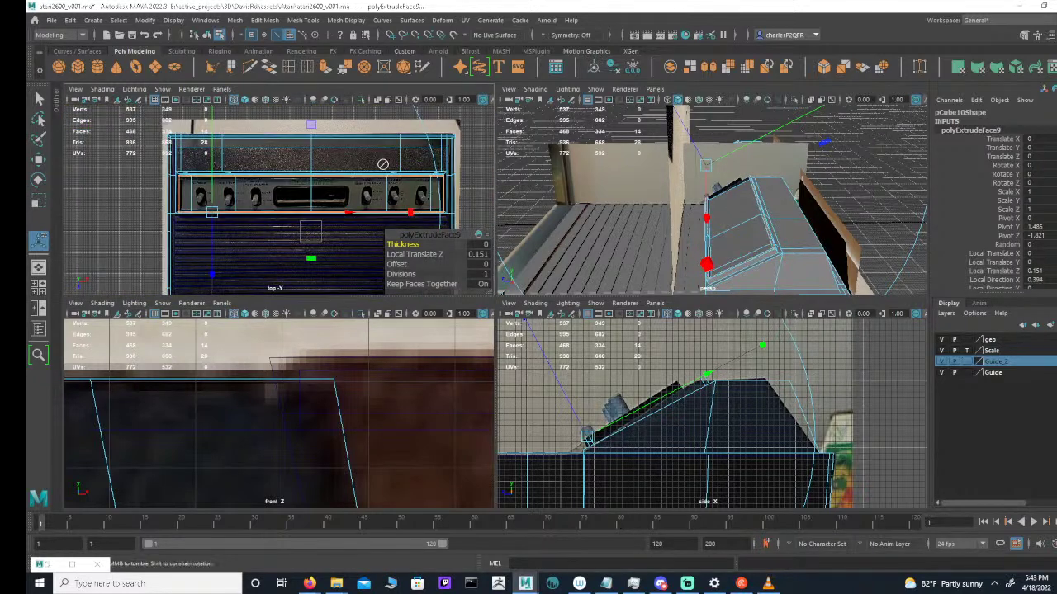
pyautogui.keyDown('alt'); pyautogui.moveTo(750, 256); pyautogui.dragTo(667, 231); pyautogui.keyUp('alt')
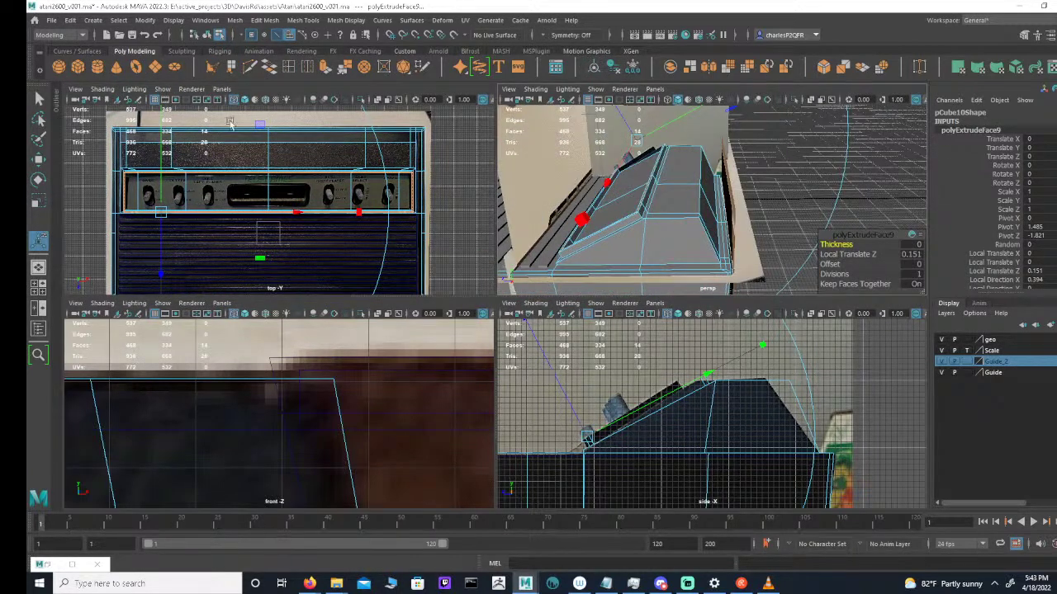
# Duplicate the whole console body and raise the copy above the original to a Translate Y of 6.856
pyautogui.click(289, 36)
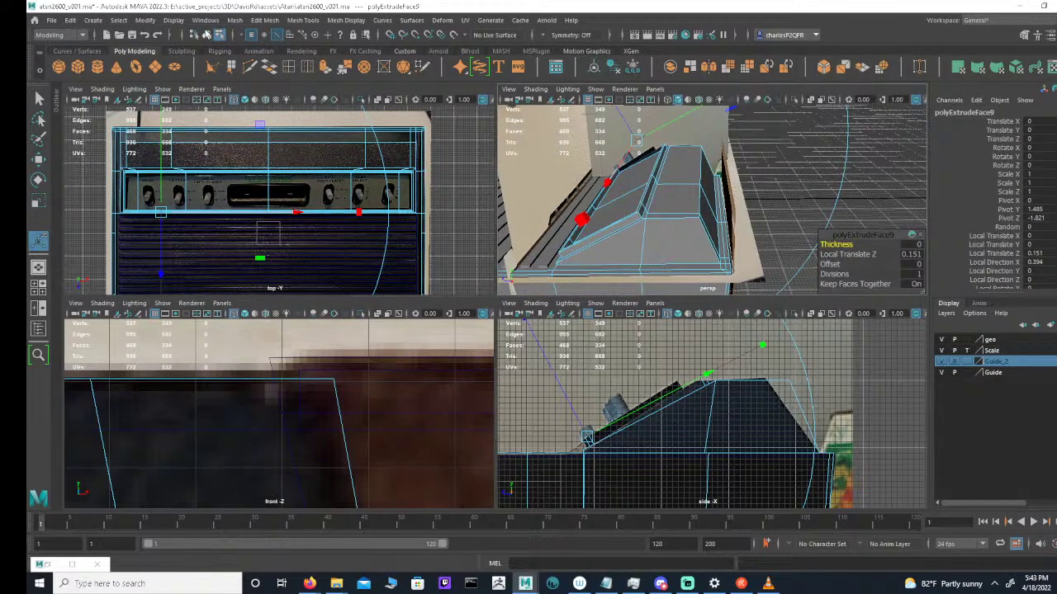
pyautogui.click(207, 34)
pyautogui.keyDown('alt'); pyautogui.moveTo(647, 176); pyautogui.dragTo(612, 189); pyautogui.keyUp('alt')
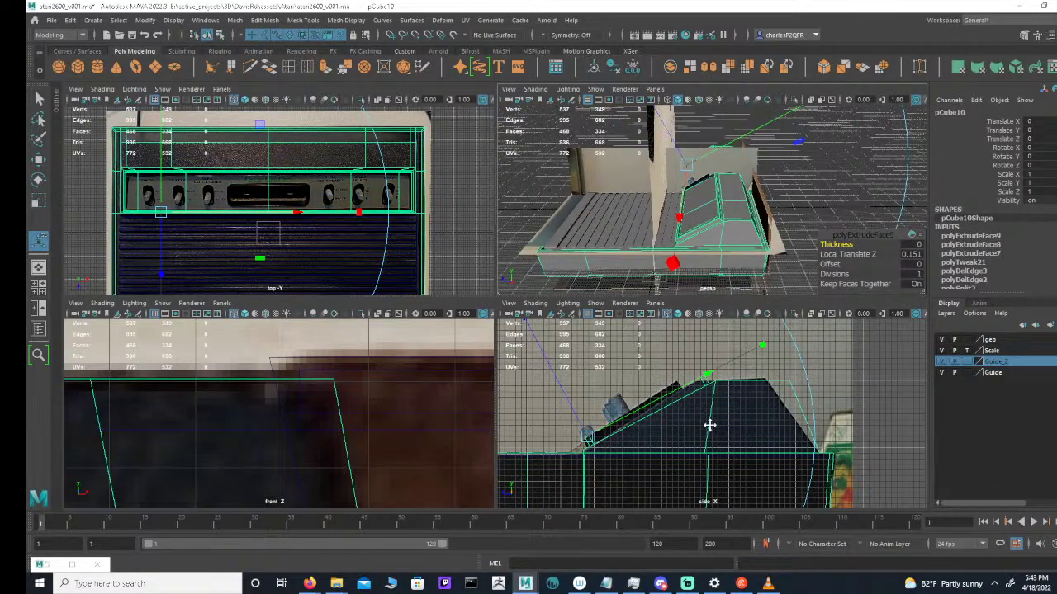
pyautogui.keyDown('alt'); pyautogui.moveTo(709, 425); pyautogui.dragTo(502, 406, button='right'); pyautogui.keyUp('alt')
pyautogui.press('w')
pyautogui.keyDown('alt'); pyautogui.moveTo(580, 434); pyautogui.dragTo(619, 415, button='middle'); pyautogui.keyUp('alt')
pyautogui.scroll(-1, 619, 415)
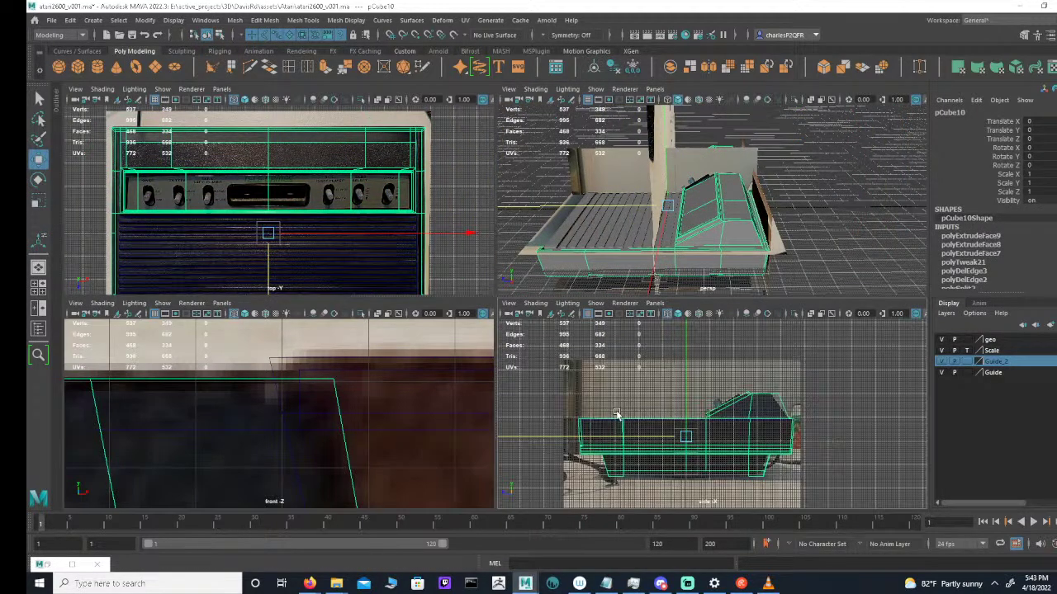
pyautogui.hotkey('ctrl', 'd')
pyautogui.press('e')
pyautogui.press('w')
pyautogui.moveTo(689, 400); pyautogui.dragTo(692, 230)
pyautogui.keyDown('alt'); pyautogui.moveTo(707, 412); pyautogui.dragTo(606, 406, button='right'); pyautogui.keyUp('alt')
pyautogui.keyDown('alt'); pyautogui.moveTo(606, 406); pyautogui.dragTo(599, 480, button='middle'); pyautogui.keyUp('alt')
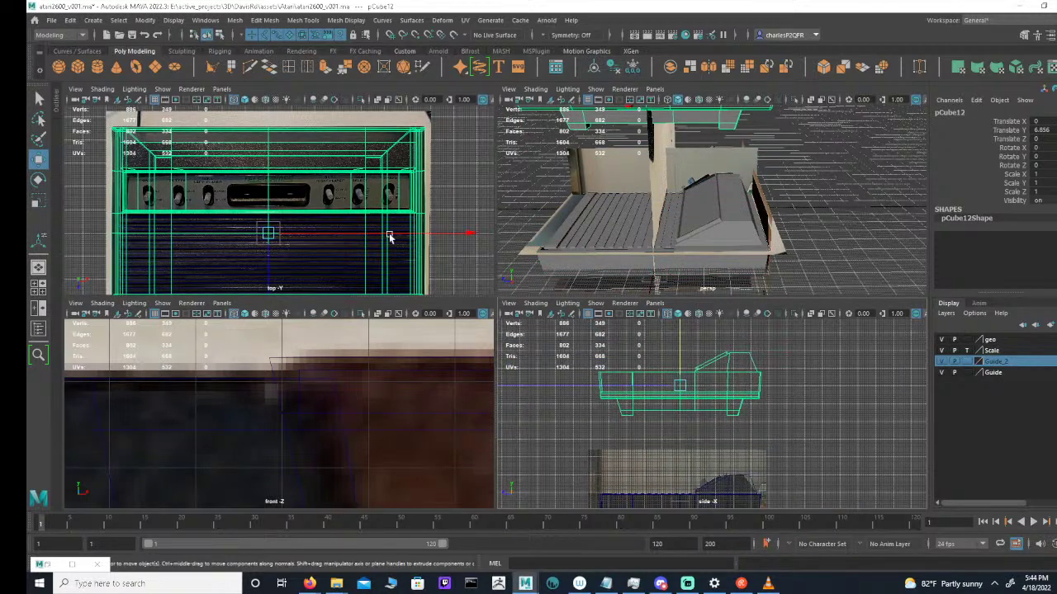
# Delete the lower body faces of the raised copy in the side view, keeping its top surface and the rear hump
pyautogui.click(220, 35)
pyautogui.click(289, 34)
pyautogui.press('space')
pyautogui.keyDown('alt'); pyautogui.moveTo(530, 347); pyautogui.dragTo(578, 349, button='middle'); pyautogui.keyUp('alt')
pyautogui.moveTo(259, 356); pyautogui.dragTo(779, 262)
pyautogui.press('Delete')
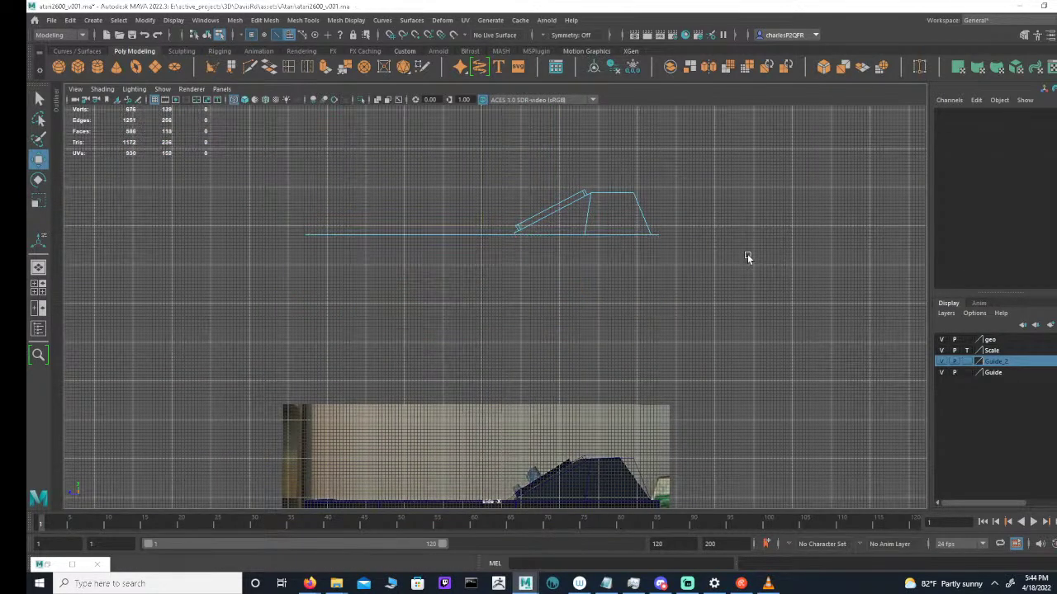
# Delete the flat strip faces directly around the base of the raised copy's hump, along both sides and the rear
pyautogui.press('space')
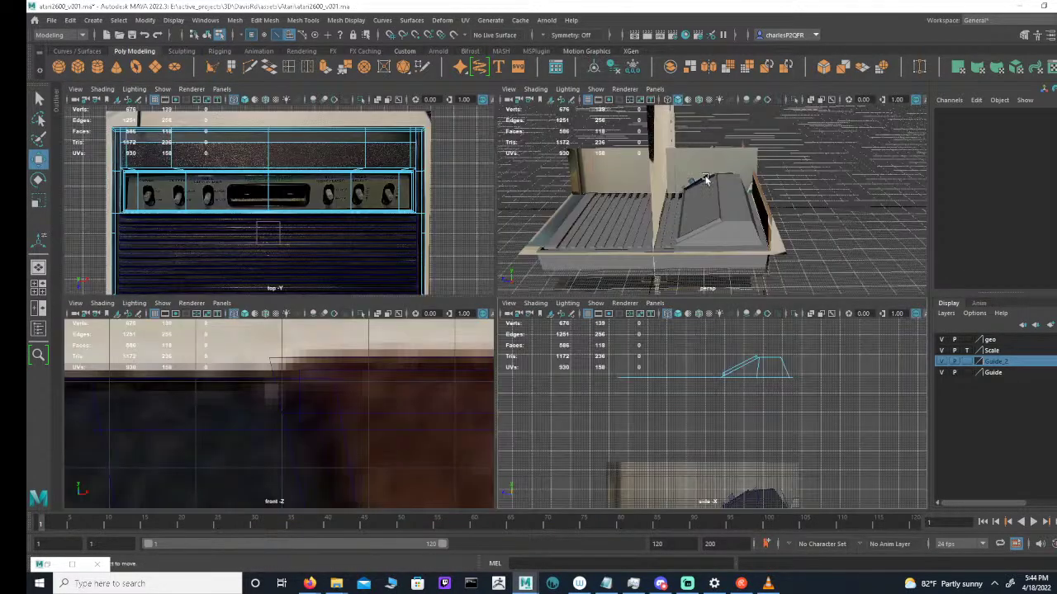
pyautogui.keyDown('alt'); pyautogui.moveTo(727, 179); pyautogui.dragTo(682, 166); pyautogui.keyUp('alt')
pyautogui.scroll(-5, 654, 180)
pyautogui.keyDown('alt'); pyautogui.moveTo(655, 181); pyautogui.dragTo(788, 184, button='right'); pyautogui.keyUp('alt')
pyautogui.keyDown('alt'); pyautogui.moveTo(788, 184); pyautogui.dragTo(772, 221); pyautogui.keyUp('alt')
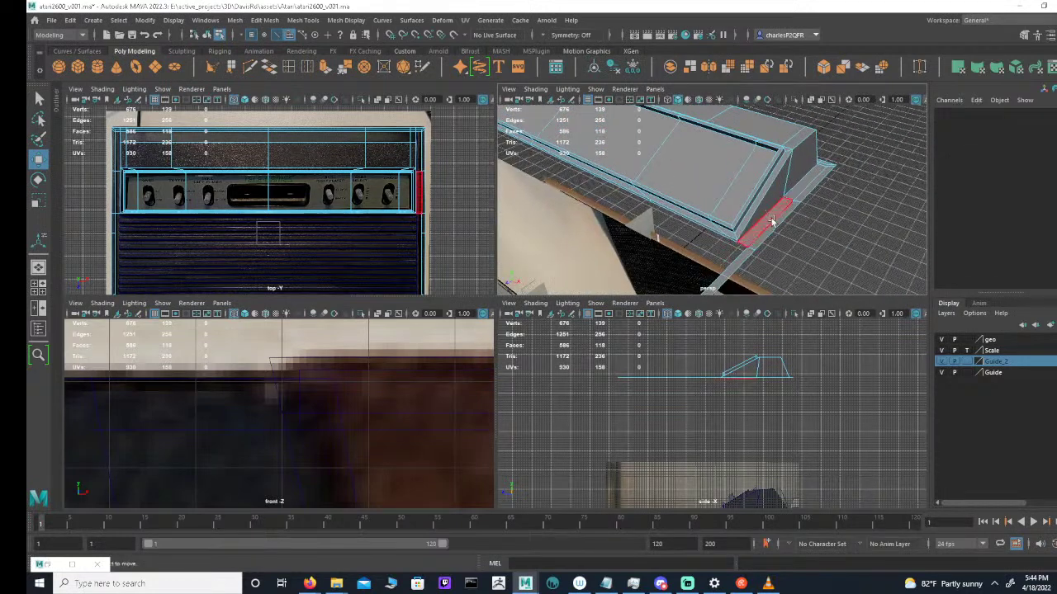
pyautogui.click(761, 231)
pyautogui.keyDown('shift'); pyautogui.click(810, 183); pyautogui.keyUp('shift')
pyautogui.keyDown('alt'); pyautogui.moveTo(809, 183); pyautogui.dragTo(716, 191); pyautogui.keyUp('alt')
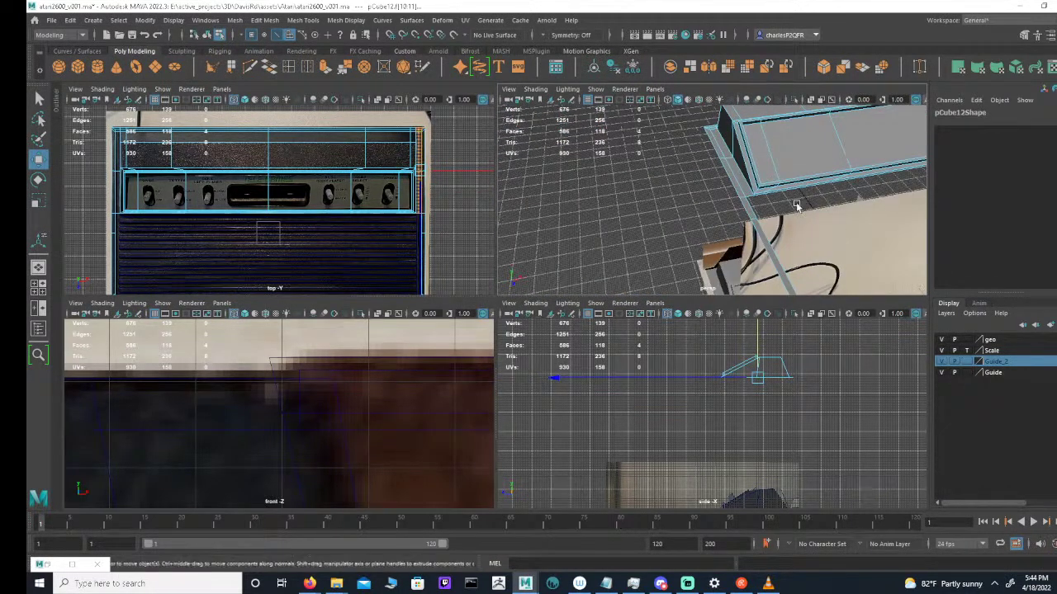
pyautogui.keyDown('shift'); pyautogui.click(733, 177); pyautogui.keyUp('shift')
pyautogui.keyDown('shift'); pyautogui.click(717, 145); pyautogui.keyUp('shift')
pyautogui.keyDown('alt'); pyautogui.moveTo(716, 145); pyautogui.dragTo(807, 194); pyautogui.keyUp('alt')
pyautogui.keyDown('shift'); pyautogui.click(826, 218); pyautogui.keyUp('shift')
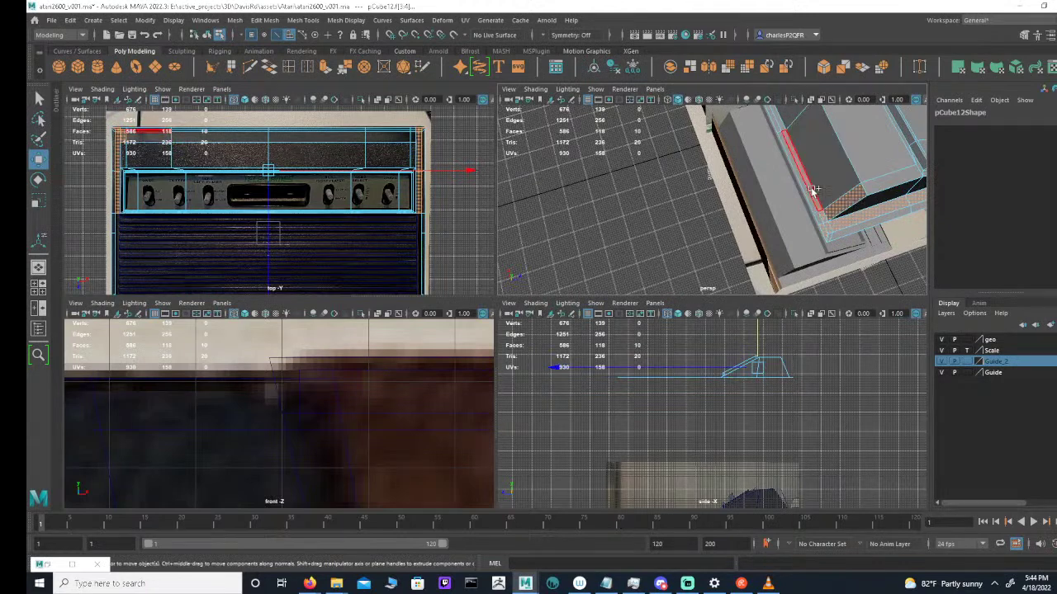
pyautogui.hotkey('ctrl', 'z')
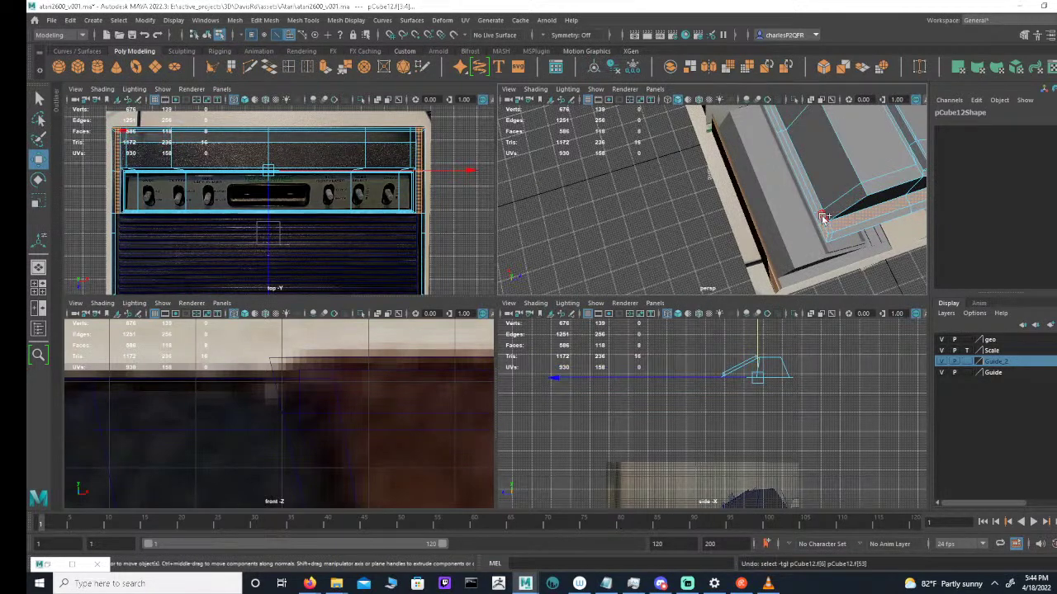
pyautogui.keyDown('shift'); pyautogui.doubleClick(810, 188); pyautogui.keyUp('shift')
pyautogui.keyDown('alt'); pyautogui.moveTo(788, 180); pyautogui.dragTo(885, 182); pyautogui.keyUp('alt')
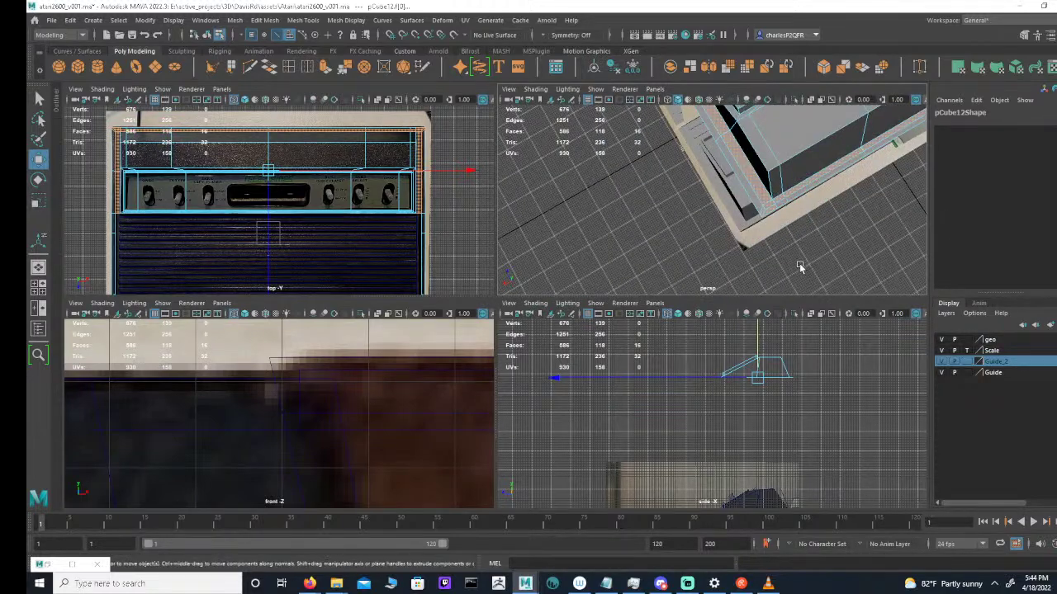
pyautogui.press('Delete')
# Delete the remaining outer loop of flat rim faces from the raised copy so that only the hump is left
pyautogui.click(788, 196)
pyautogui.keyDown('shift'); pyautogui.doubleClick(750, 200); pyautogui.keyUp('shift')
pyautogui.keyDown('alt'); pyautogui.moveTo(774, 184); pyautogui.dragTo(722, 173); pyautogui.keyUp('alt')
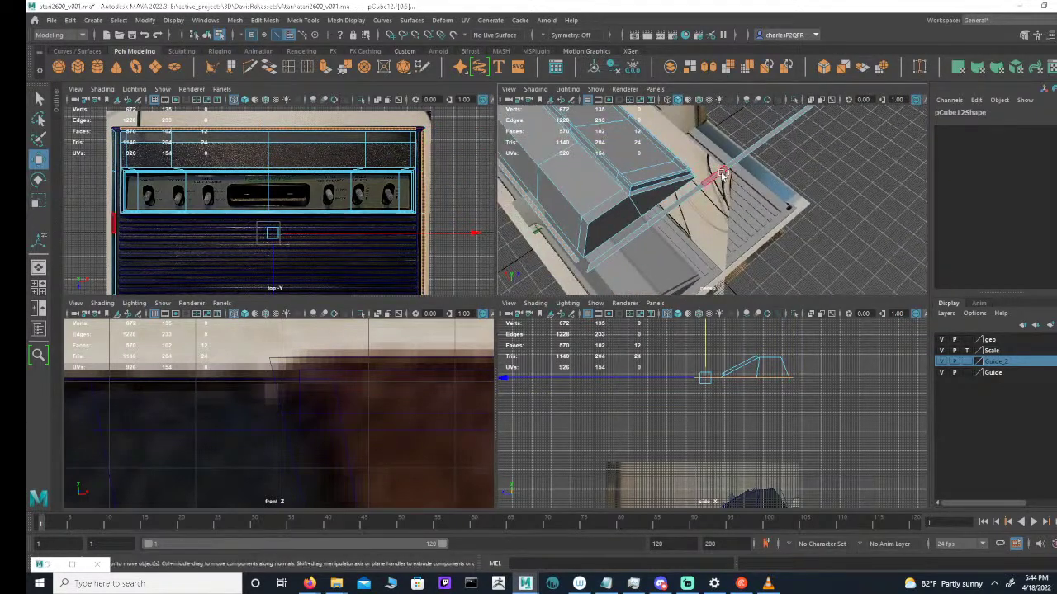
pyautogui.keyDown('shift'); pyautogui.click(724, 167); pyautogui.keyUp('shift')
pyautogui.press('Delete')
# Delete the hump's side, rear, top, switch-panel and frame faces from the original console body
pyautogui.keyDown('alt'); pyautogui.moveTo(838, 169); pyautogui.dragTo(732, 178); pyautogui.keyUp('alt')
pyautogui.doubleClick(638, 242)
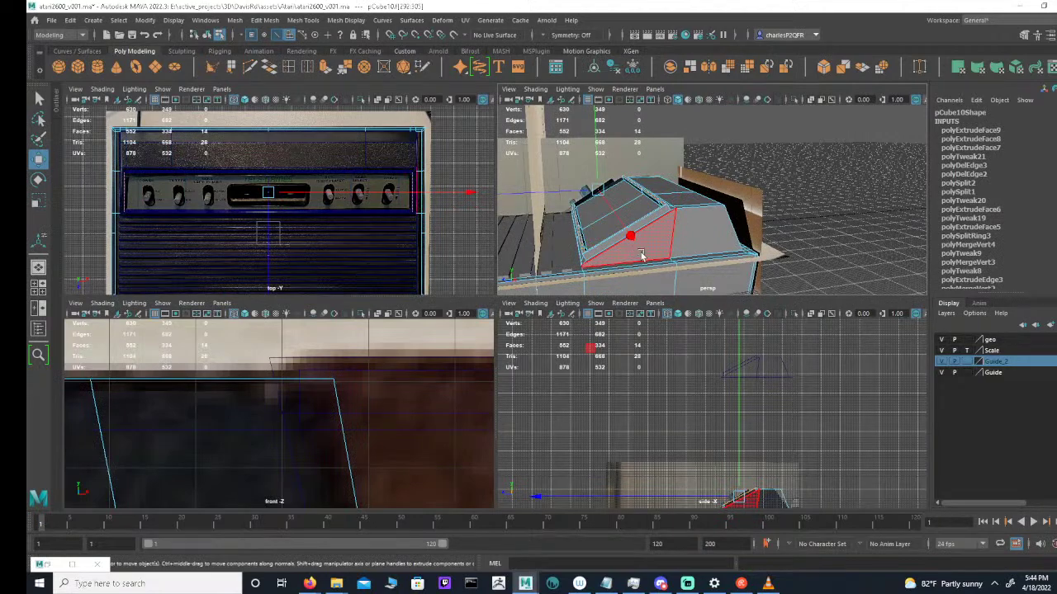
pyautogui.click(640, 255)
pyautogui.keyDown('shift'); pyautogui.doubleClick(691, 242); pyautogui.keyUp('shift')
pyautogui.keyDown('alt'); pyautogui.moveTo(691, 242); pyautogui.dragTo(620, 251); pyautogui.keyUp('alt')
pyautogui.keyDown('alt'); pyautogui.moveTo(710, 198); pyautogui.dragTo(791, 256, button='middle'); pyautogui.keyUp('alt')
pyautogui.keyDown('alt'); pyautogui.moveTo(790, 257); pyautogui.dragTo(690, 232); pyautogui.keyUp('alt')
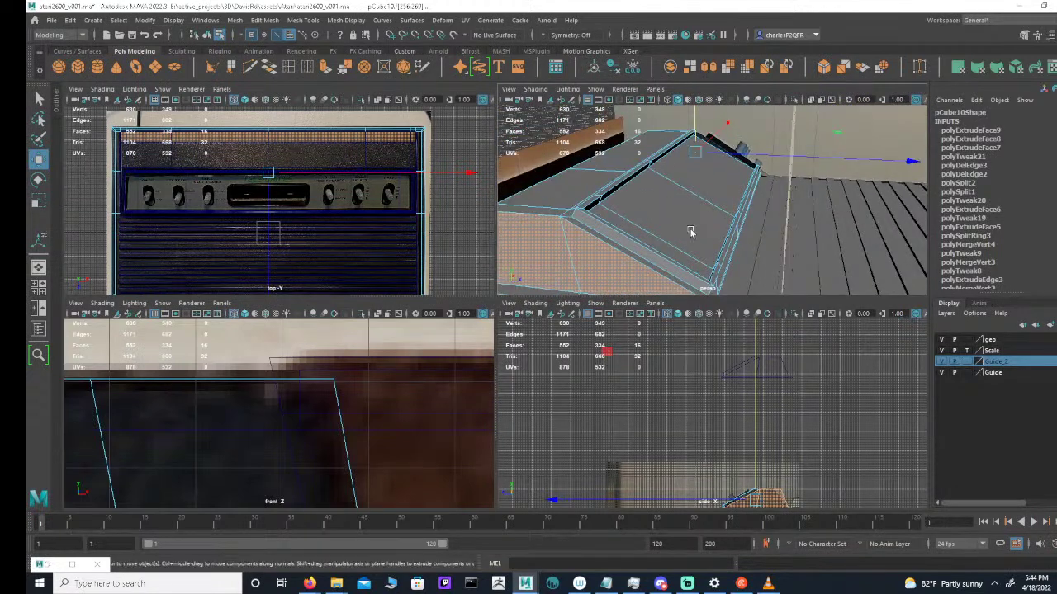
pyautogui.press('Delete')
pyautogui.click(680, 227)
pyautogui.press('Delete')
pyautogui.keyDown('alt'); pyautogui.moveTo(729, 236); pyautogui.dragTo(819, 229); pyautogui.keyUp('alt')
pyautogui.click(762, 217)
pyautogui.keyDown('alt'); pyautogui.moveTo(819, 229); pyautogui.dragTo(682, 208, button='right'); pyautogui.keyUp('alt')
pyautogui.keyDown('alt'); pyautogui.moveTo(682, 208); pyautogui.dragTo(451, 110); pyautogui.keyUp('alt')
# Set the separated hump's Translate Y to 0 and check its fit on the console body
pyautogui.click(206, 34)
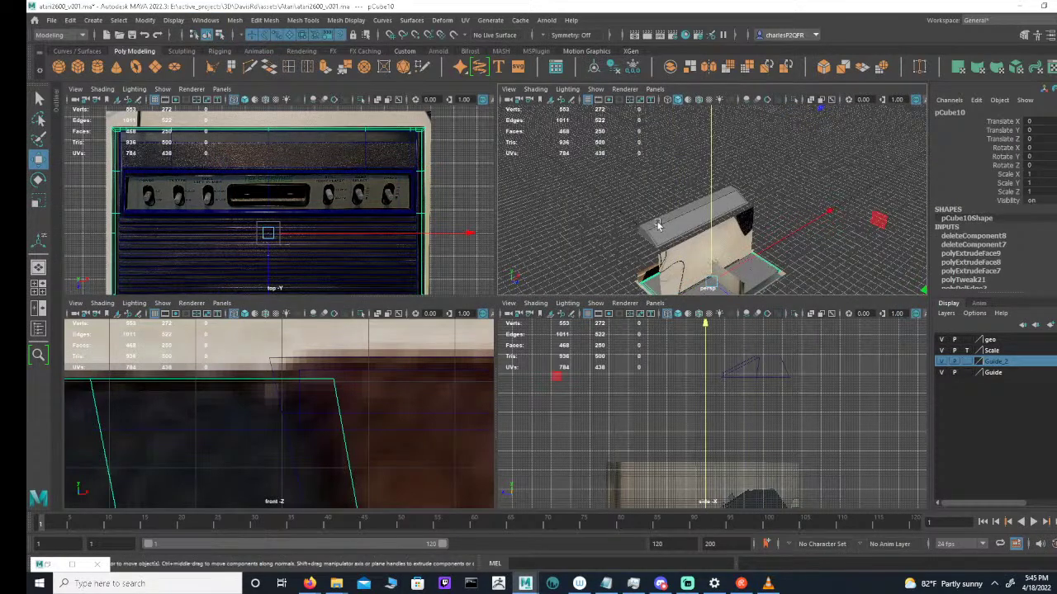
pyautogui.click(714, 213)
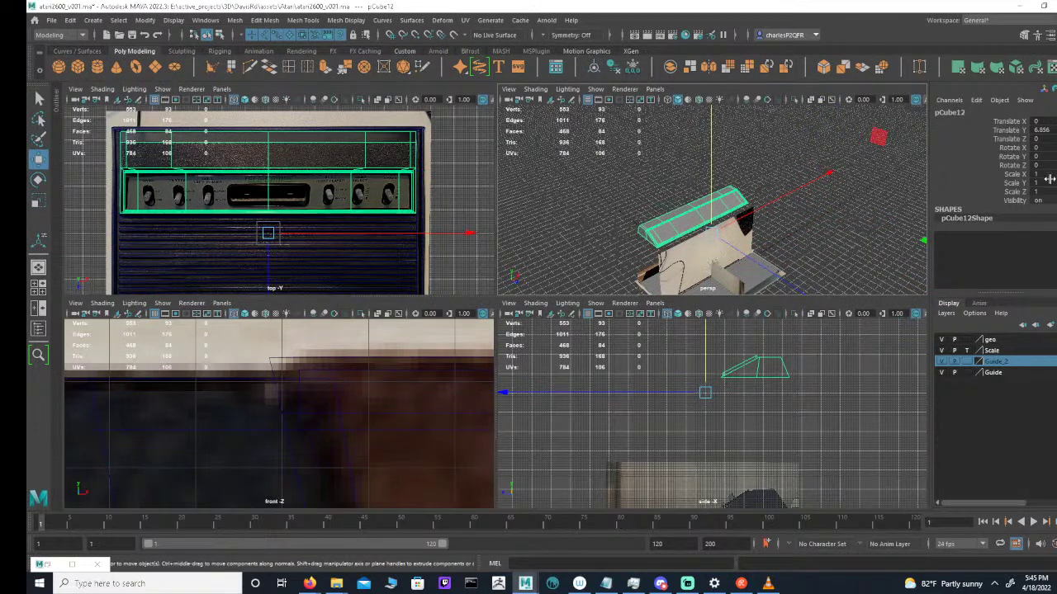
pyautogui.write('0')
pyautogui.press('Return')
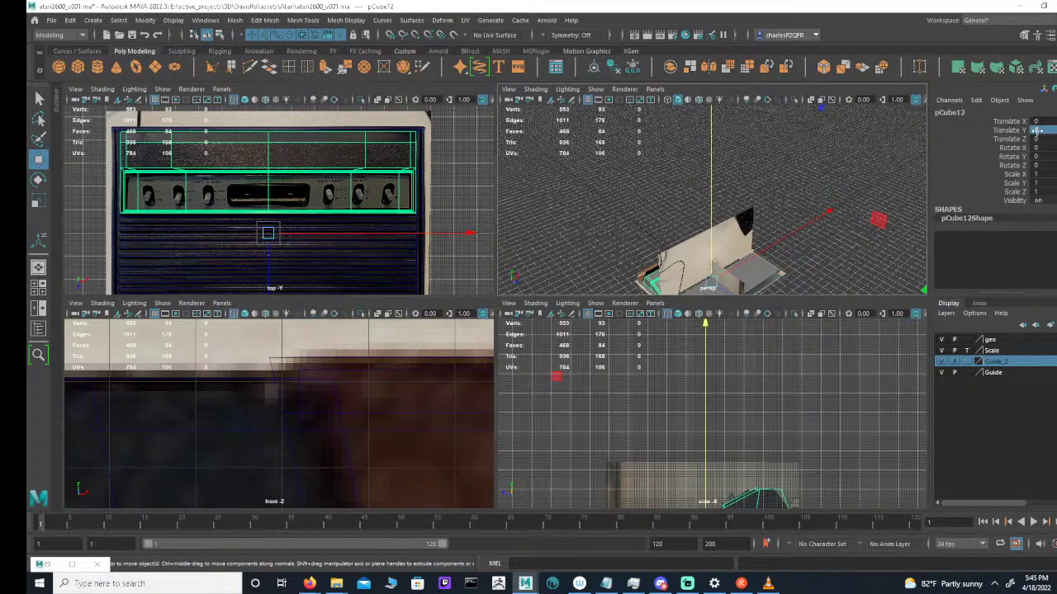
pyautogui.keyDown('alt'); pyautogui.moveTo(628, 207); pyautogui.dragTo(738, 217); pyautogui.keyUp('alt')
pyautogui.keyDown('alt'); pyautogui.moveTo(738, 217); pyautogui.dragTo(851, 165, button='right'); pyautogui.keyUp('alt')
pyautogui.keyDown('alt'); pyautogui.moveTo(851, 165); pyautogui.dragTo(771, 170); pyautogui.keyUp('alt')
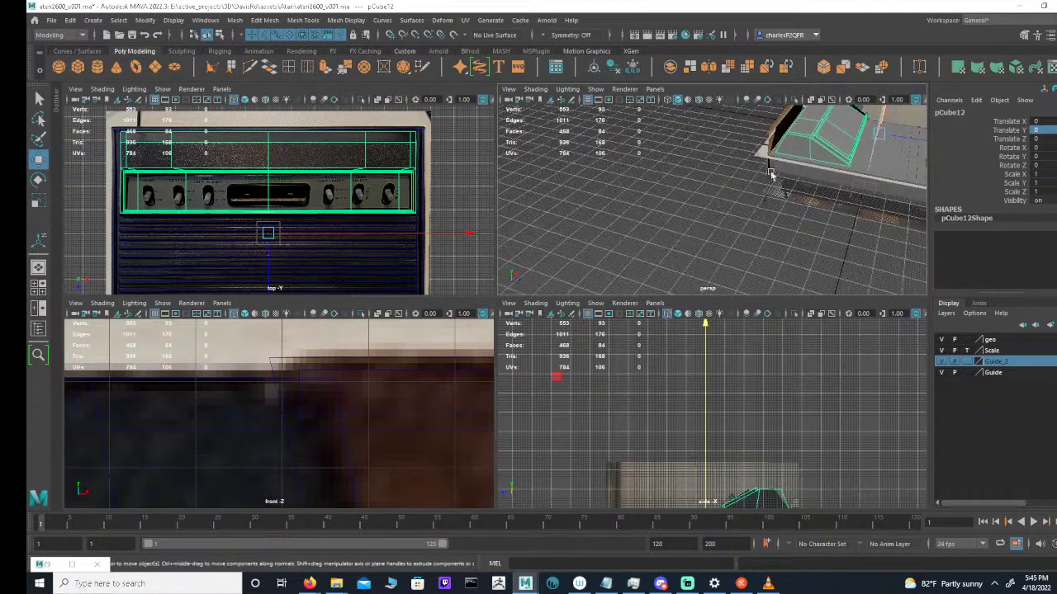
pyautogui.keyDown('alt'); pyautogui.moveTo(772, 170); pyautogui.dragTo(821, 170, button='right'); pyautogui.keyUp('alt')
pyautogui.keyDown('alt'); pyautogui.moveTo(821, 171); pyautogui.dragTo(611, 159); pyautogui.keyUp('alt')
# Duplicate the separated hump and raise the copy above the console to a Translate Y of 5.742
pyautogui.hotkey('ctrl', 'd')
pyautogui.keyDown('alt'); pyautogui.moveTo(718, 170); pyautogui.dragTo(746, 137); pyautogui.keyUp('alt')
pyautogui.keyDown('alt'); pyautogui.moveTo(746, 138); pyautogui.dragTo(758, 191, button='right'); pyautogui.keyUp('alt')
pyautogui.keyDown('alt'); pyautogui.moveTo(758, 193); pyautogui.dragTo(695, 41); pyautogui.keyUp('alt')
pyautogui.keyDown('alt'); pyautogui.moveTo(685, 124); pyautogui.dragTo(570, 206); pyautogui.keyUp('alt')
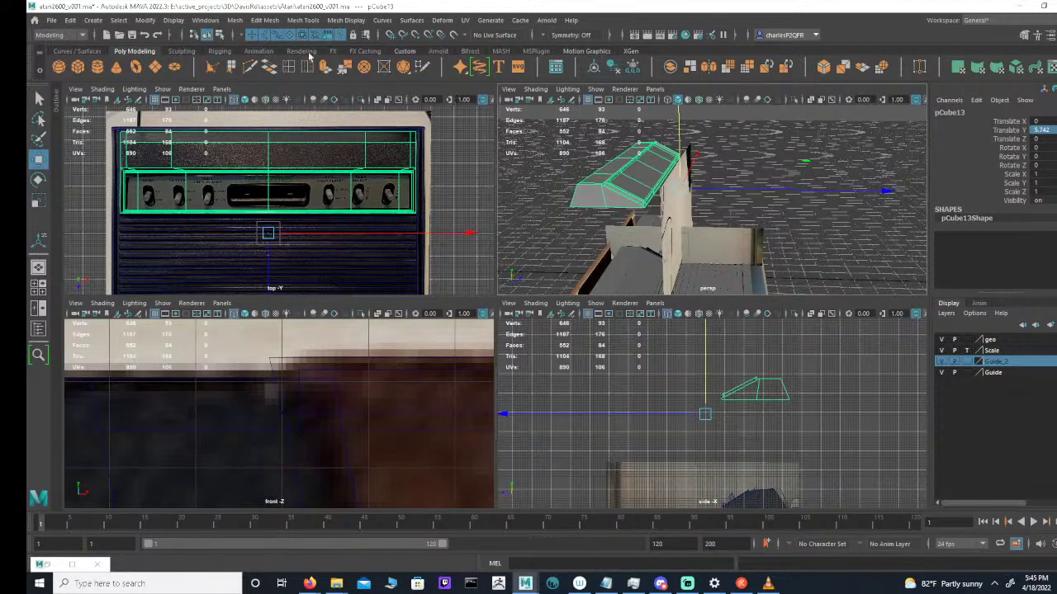
# Delete the row of switch-panel faces inside the frame of the raised hump copy
pyautogui.click(220, 35)
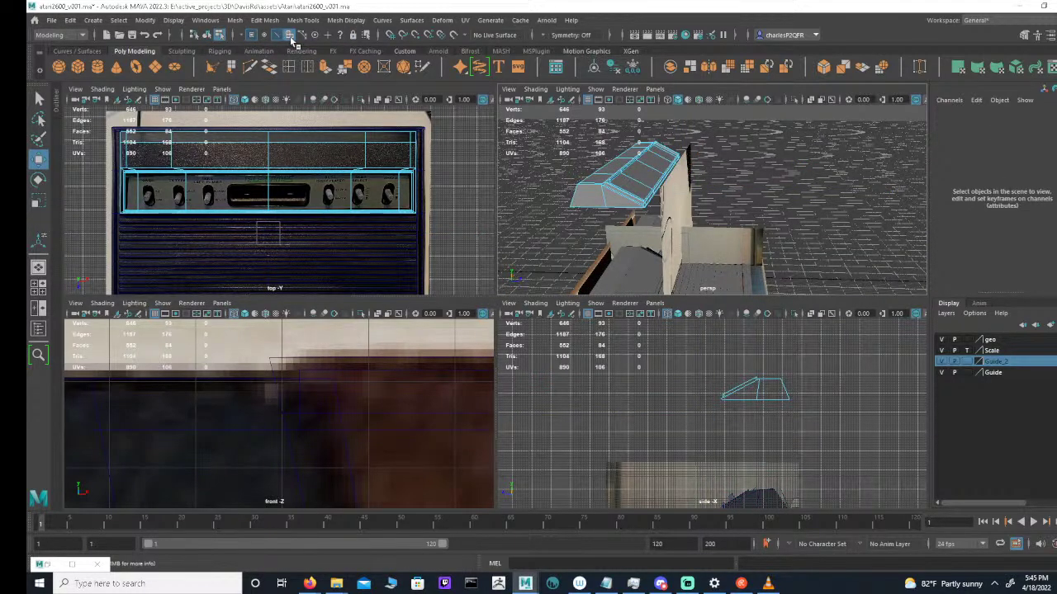
pyautogui.keyDown('alt'); pyautogui.moveTo(556, 215); pyautogui.dragTo(621, 247); pyautogui.keyUp('alt')
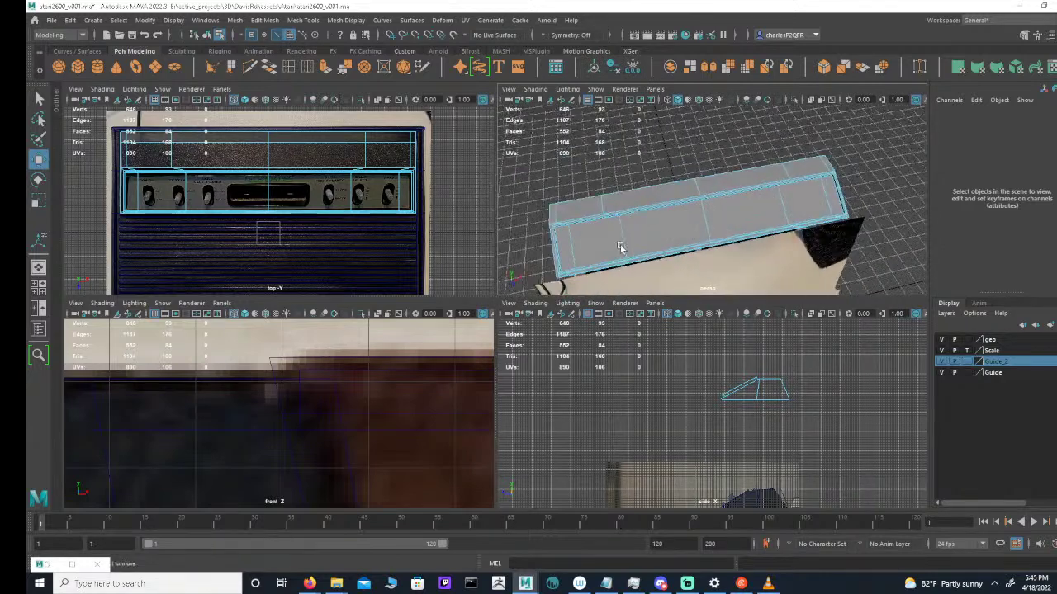
pyautogui.click(567, 246)
pyautogui.keyDown('shift'); pyautogui.doubleClick(835, 199); pyautogui.keyUp('shift')
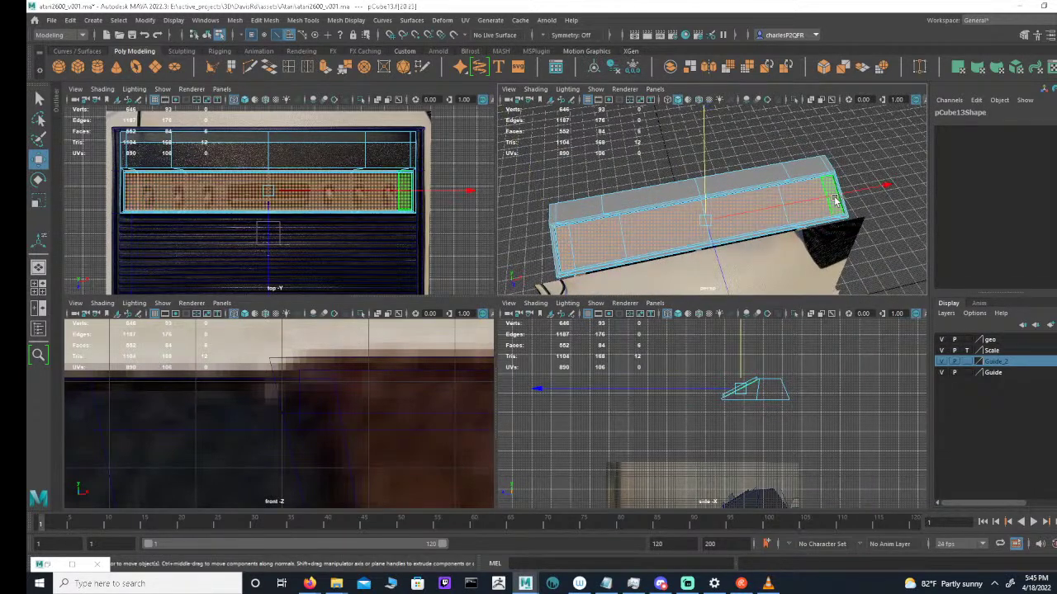
pyautogui.press('Delete')
# Delete every face of the lower hump except its row of switch-panel faces
pyautogui.keyDown('alt'); pyautogui.moveTo(635, 212); pyautogui.dragTo(708, 216); pyautogui.keyUp('alt')
pyautogui.click(699, 217)
pyautogui.click(708, 216)
pyautogui.keyDown('alt'); pyautogui.moveTo(784, 170); pyautogui.dragTo(716, 209); pyautogui.keyUp('alt')
pyautogui.keyDown('shift'); pyautogui.doubleClick(715, 215); pyautogui.keyUp('shift')
pyautogui.scroll(-5, 752, 226)
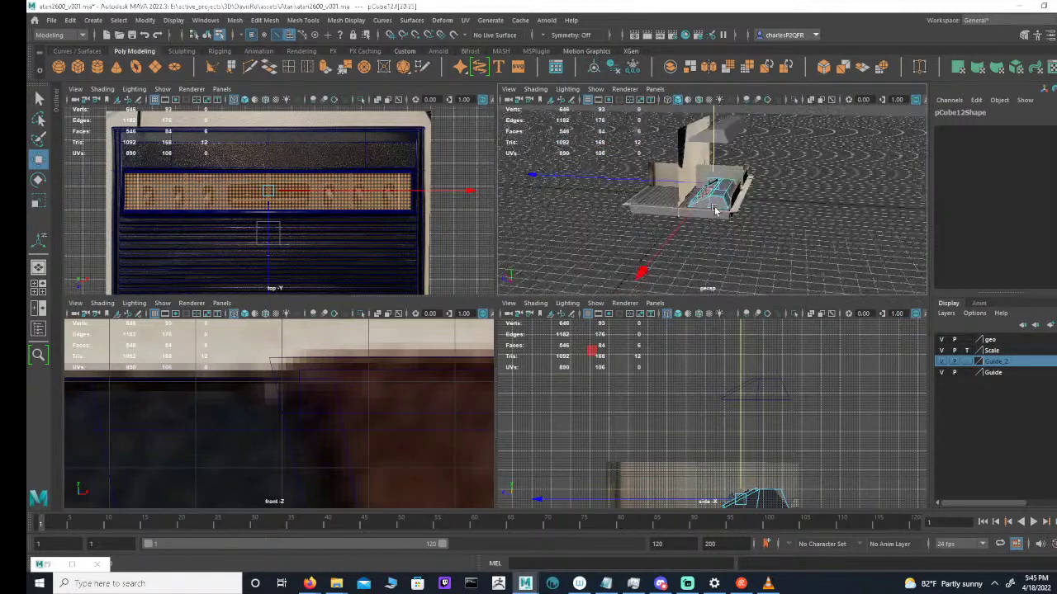
pyautogui.keyDown('shift'); pyautogui.moveTo(798, 150); pyautogui.dragTo(679, 217); pyautogui.keyUp('shift')
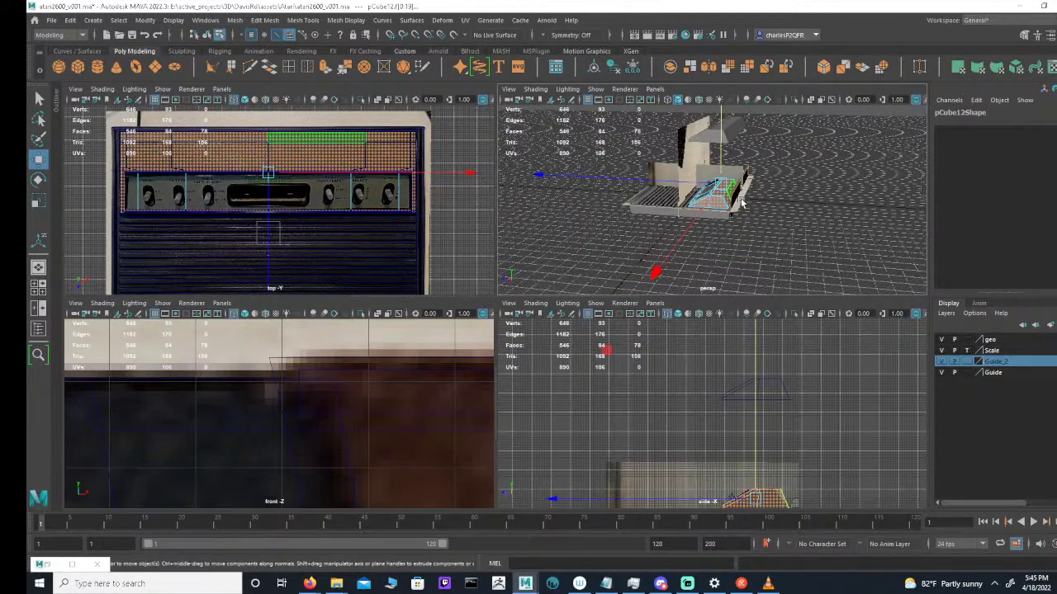
pyautogui.press('Delete')
# Set the raised hump shell's Translate Y to 0, then select the separate switch panel and frame it in the top view
pyautogui.keyDown('alt'); pyautogui.moveTo(570, 204); pyautogui.dragTo(522, 137); pyautogui.keyUp('alt')
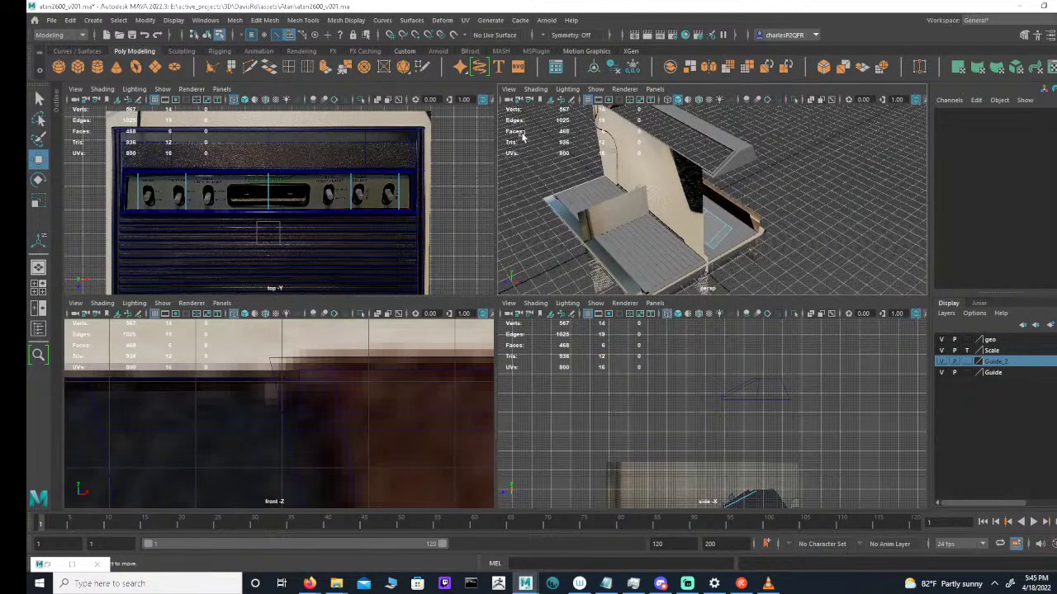
pyautogui.click(206, 35)
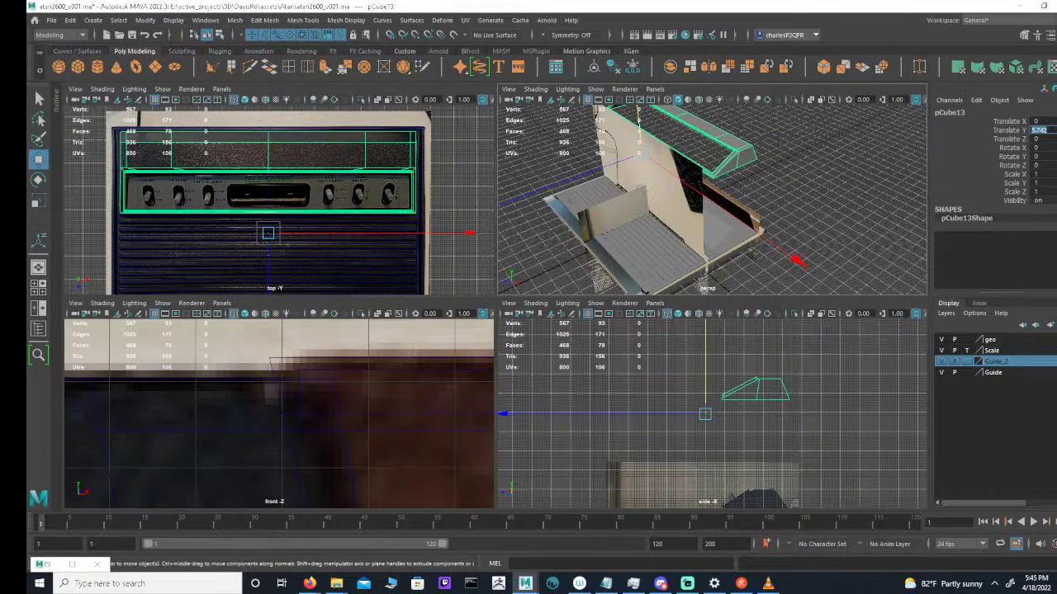
pyautogui.write('0')
pyautogui.press('Return')
pyautogui.moveTo(661, 205)
pyautogui.keyDown('alt'); pyautogui.mouseDown()
pyautogui.moveTo(644, 207)
pyautogui.moveTo(713, 185)
pyautogui.moveTo(671, 222)
pyautogui.mouseUp(); pyautogui.keyUp('alt')
pyautogui.click(663, 238)
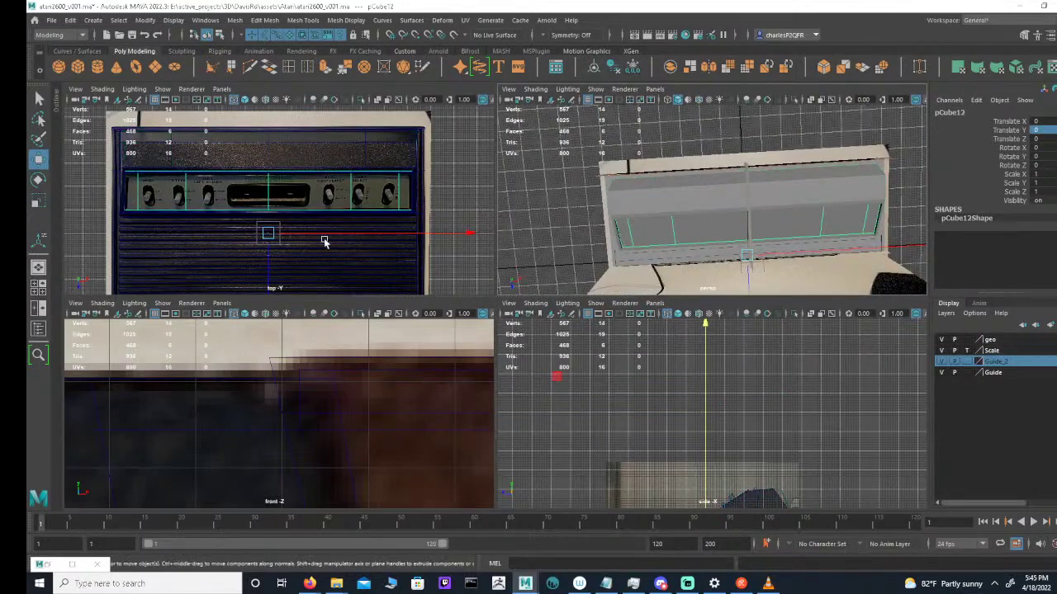
pyautogui.press('f')
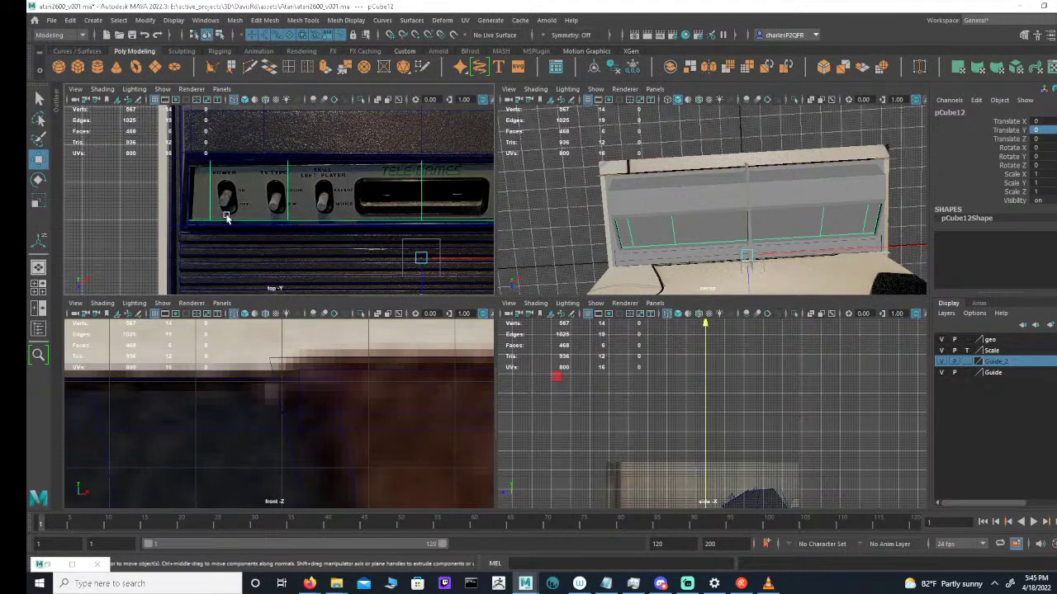
# Hide the Guide_2 reference layer to expose the remaining image planes around the console
pyautogui.keyDown('alt'); pyautogui.moveTo(429, 204); pyautogui.dragTo(333, 193, button='middle'); pyautogui.keyUp('alt')
pyautogui.moveTo(479, 180)
pyautogui.keyDown('alt'); pyautogui.mouseDown(button='middle')
pyautogui.moveTo(322, 181)
pyautogui.moveTo(352, 204)
pyautogui.mouseUp(button='middle'); pyautogui.keyUp('alt')
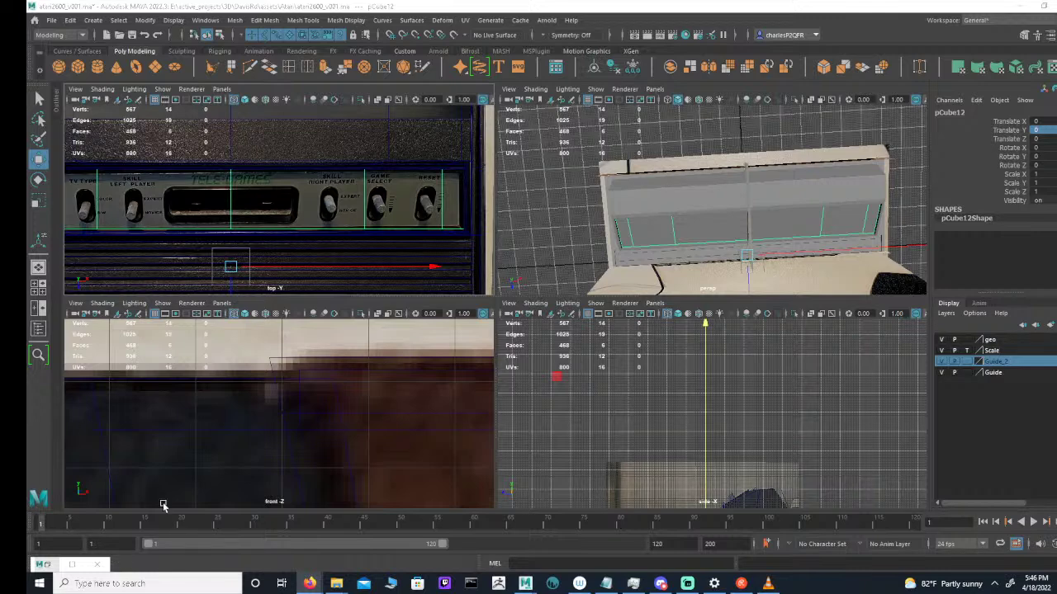
pyautogui.moveTo(662, 185)
pyautogui.keyDown('alt'); pyautogui.mouseDown()
pyautogui.moveTo(726, 198)
pyautogui.moveTo(669, 227)
pyautogui.moveTo(689, 185)
pyautogui.moveTo(657, 169)
pyautogui.mouseUp(); pyautogui.keyUp('alt')
pyautogui.press('space')
pyautogui.keyDown('alt'); pyautogui.moveTo(643, 290); pyautogui.dragTo(584, 279); pyautogui.keyUp('alt')
pyautogui.keyDown('alt'); pyautogui.moveTo(594, 319); pyautogui.dragTo(672, 327); pyautogui.keyUp('alt')
pyautogui.click(942, 362)
pyautogui.keyDown('alt'); pyautogui.moveTo(399, 292); pyautogui.dragTo(484, 306); pyautogui.keyUp('alt')
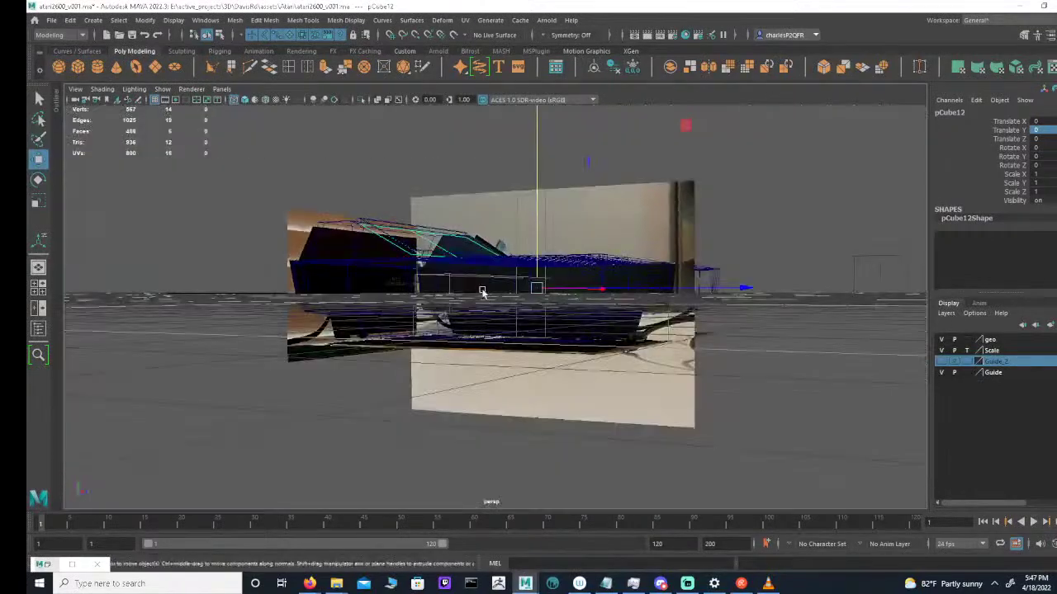
# Raise the underside reference image plane to a Translate Y of -0.648 inside the console body
pyautogui.click(496, 295)
pyautogui.click(351, 291)
pyautogui.keyDown('alt'); pyautogui.moveTo(354, 290); pyautogui.dragTo(593, 268); pyautogui.keyUp('alt')
pyautogui.moveTo(605, 336)
pyautogui.keyDown('alt'); pyautogui.mouseDown()
pyautogui.moveTo(494, 282)
pyautogui.moveTo(505, 302)
pyautogui.moveTo(451, 295)
pyautogui.moveTo(566, 294)
pyautogui.moveTo(620, 343)
pyautogui.mouseUp(); pyautogui.keyUp('alt')
pyautogui.keyDown('alt'); pyautogui.moveTo(672, 324); pyautogui.dragTo(601, 278); pyautogui.keyUp('alt')
pyautogui.keyDown('alt'); pyautogui.moveTo(676, 224); pyautogui.dragTo(596, 299); pyautogui.keyUp('alt')
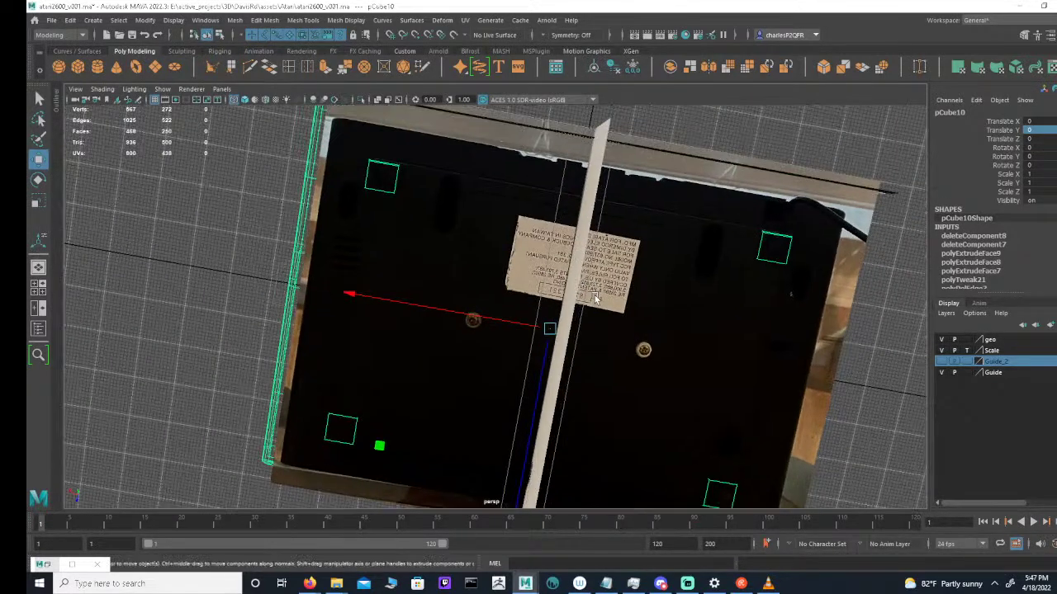
pyautogui.click(859, 217)
pyautogui.press('space')
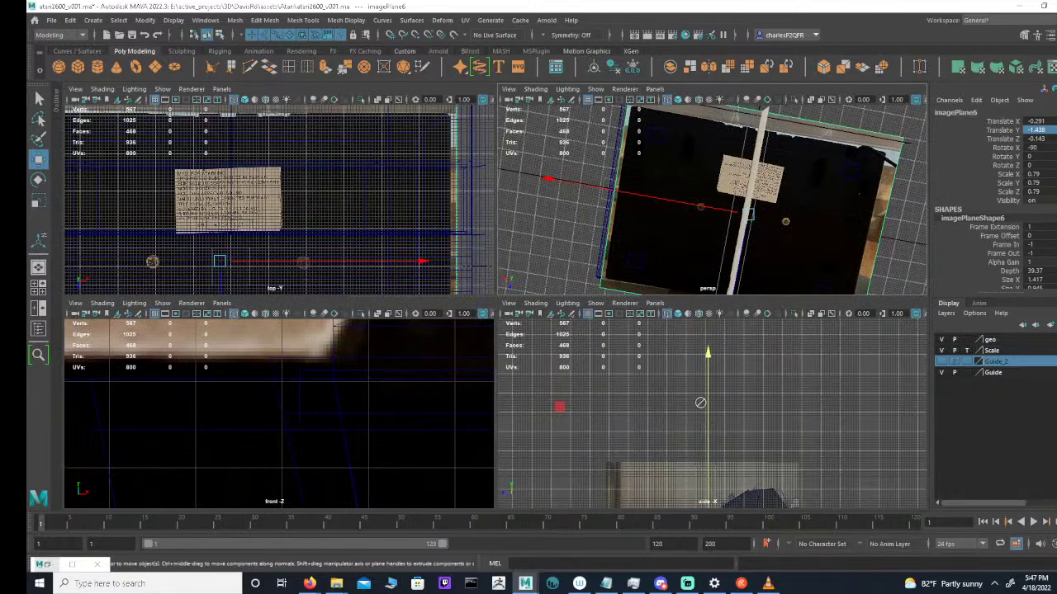
pyautogui.scroll(10, 710, 404)
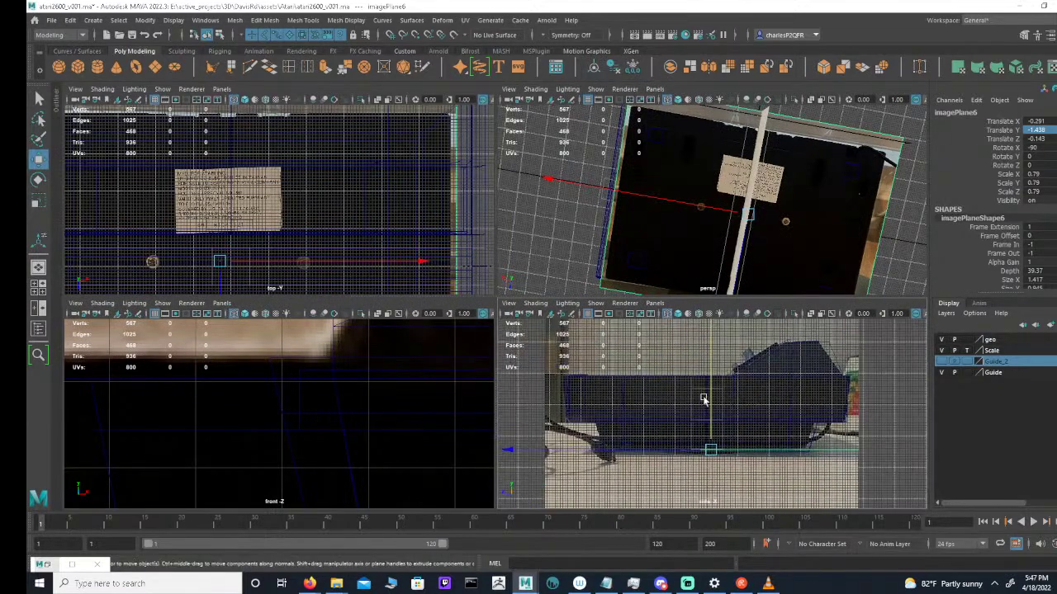
pyautogui.moveTo(712, 398); pyautogui.dragTo(713, 372)
# Select the console's main body and compare its outline with the underside reference from above
pyautogui.keyDown('alt'); pyautogui.moveTo(284, 212); pyautogui.dragTo(395, 194, button='middle'); pyautogui.keyUp('alt')
pyautogui.scroll(-2, 395, 194)
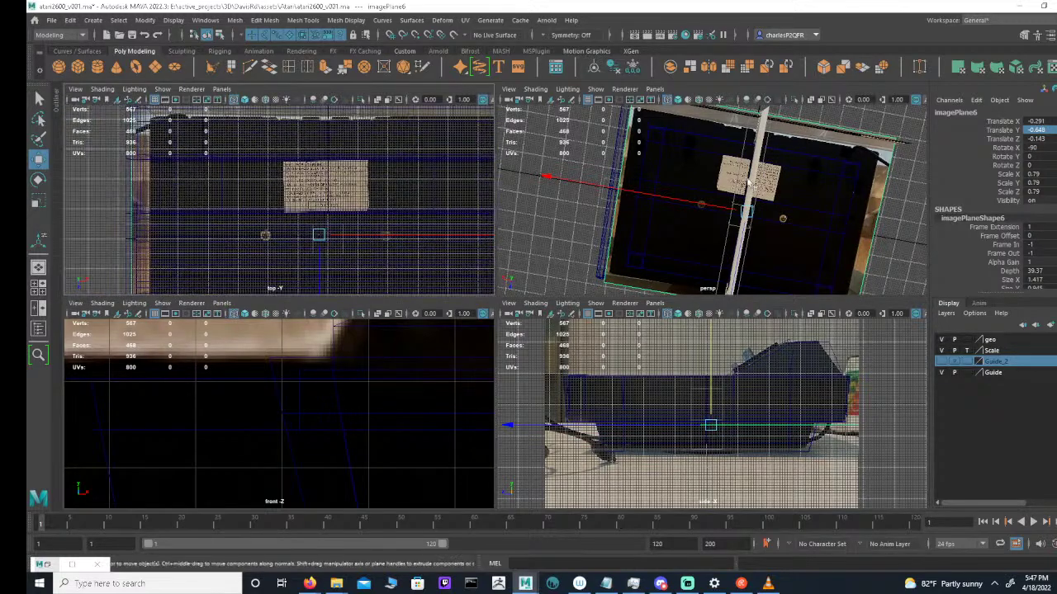
pyautogui.click(660, 260)
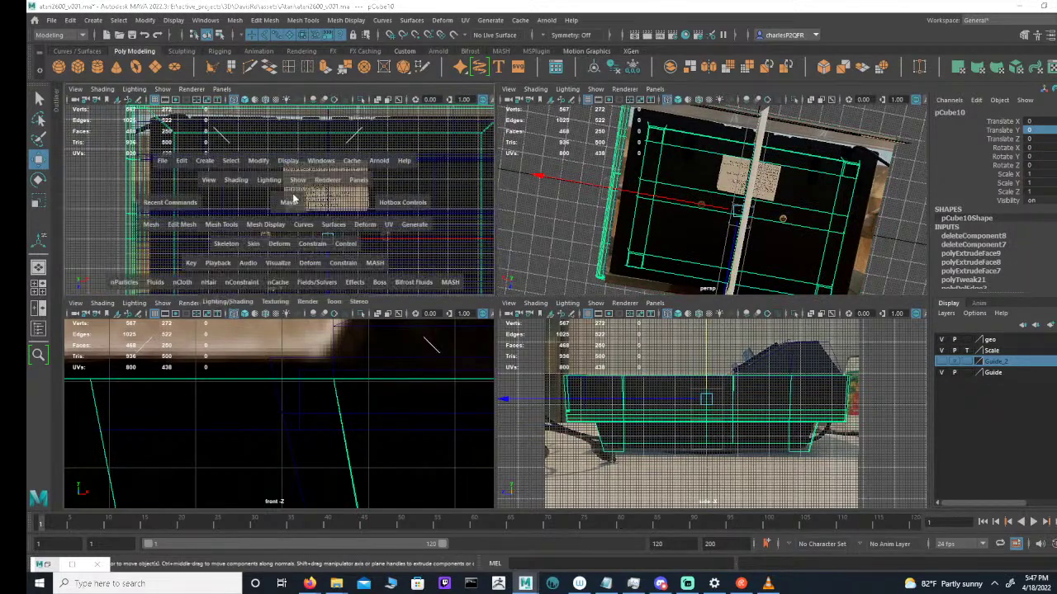
pyautogui.press('space')
pyautogui.scroll(-3, 535, 236)
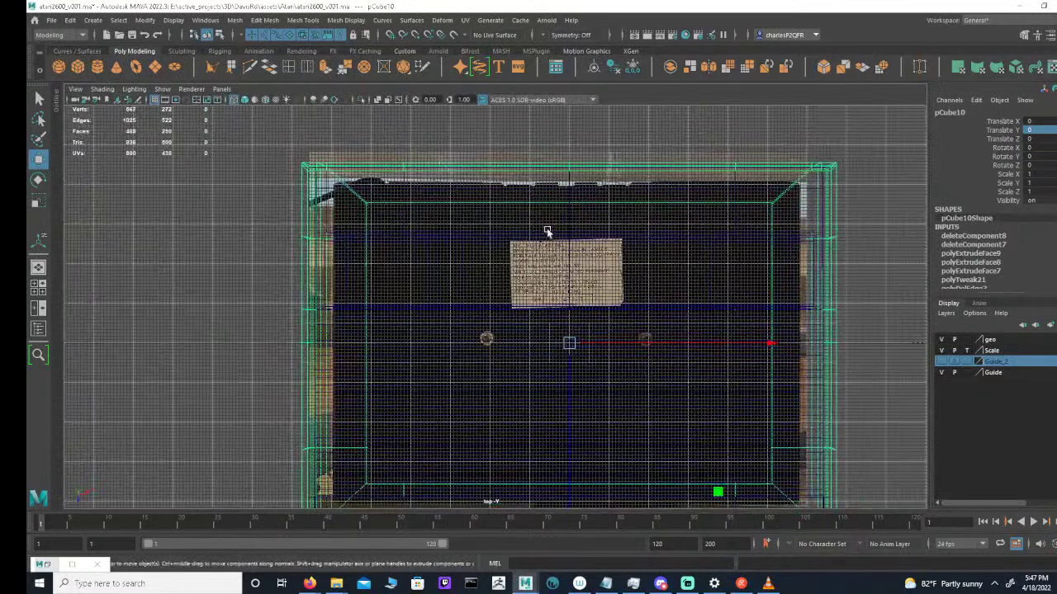
pyautogui.press('space')
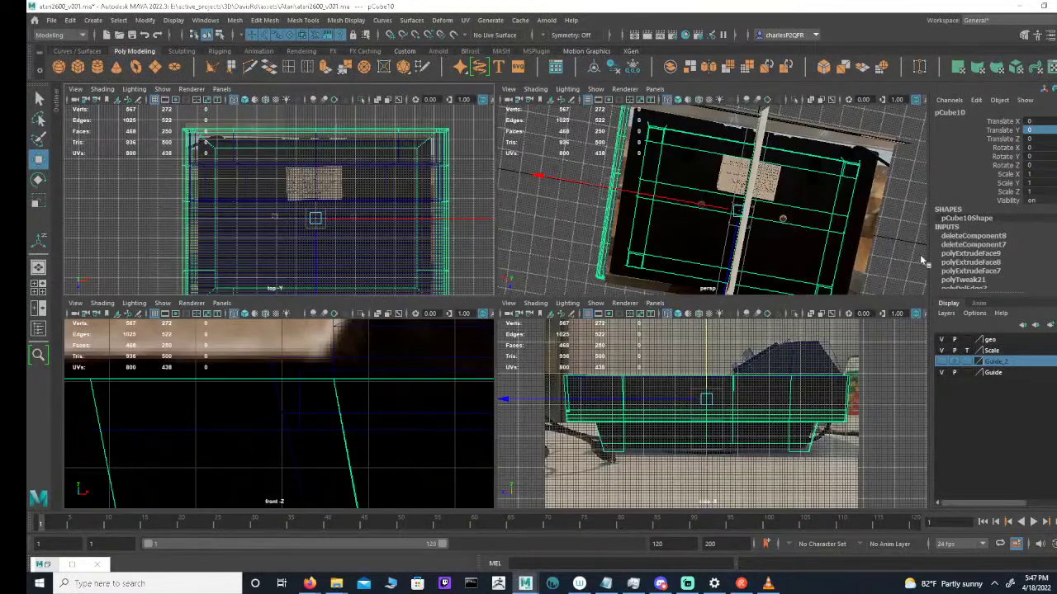
pyautogui.keyDown('alt'); pyautogui.moveTo(767, 226); pyautogui.dragTo(691, 177, button='middle'); pyautogui.keyUp('alt')
pyautogui.keyDown('alt'); pyautogui.moveTo(691, 177); pyautogui.dragTo(712, 276); pyautogui.keyUp('alt')
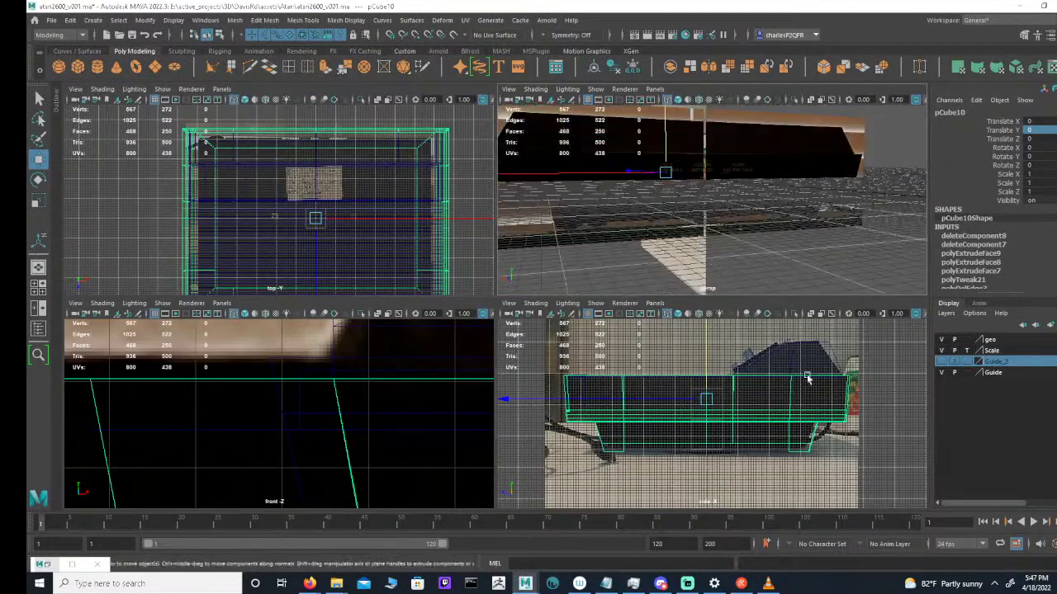
# Select the hump shell and switch panel together and frame them in the shaded perspective view
pyautogui.keyDown('alt'); pyautogui.moveTo(788, 345); pyautogui.dragTo(789, 366, button='middle'); pyautogui.keyUp('alt')
pyautogui.scroll(-2, 787, 364)
pyautogui.moveTo(751, 350); pyautogui.dragTo(829, 384)
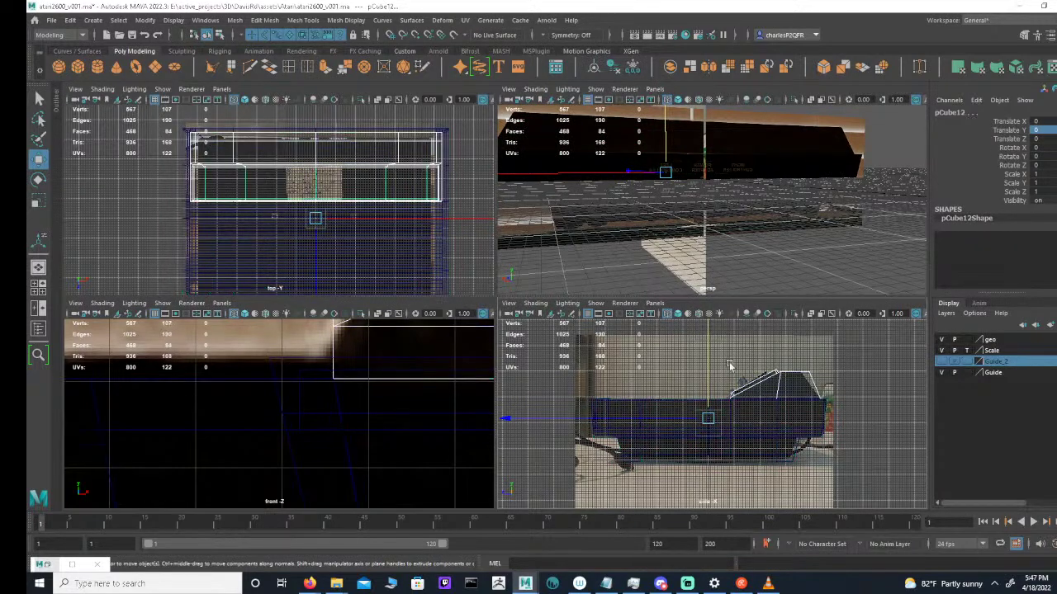
pyautogui.keyDown('alt'); pyautogui.moveTo(719, 255); pyautogui.dragTo(748, 234); pyautogui.keyUp('alt')
pyautogui.press('5')
pyautogui.press('f')
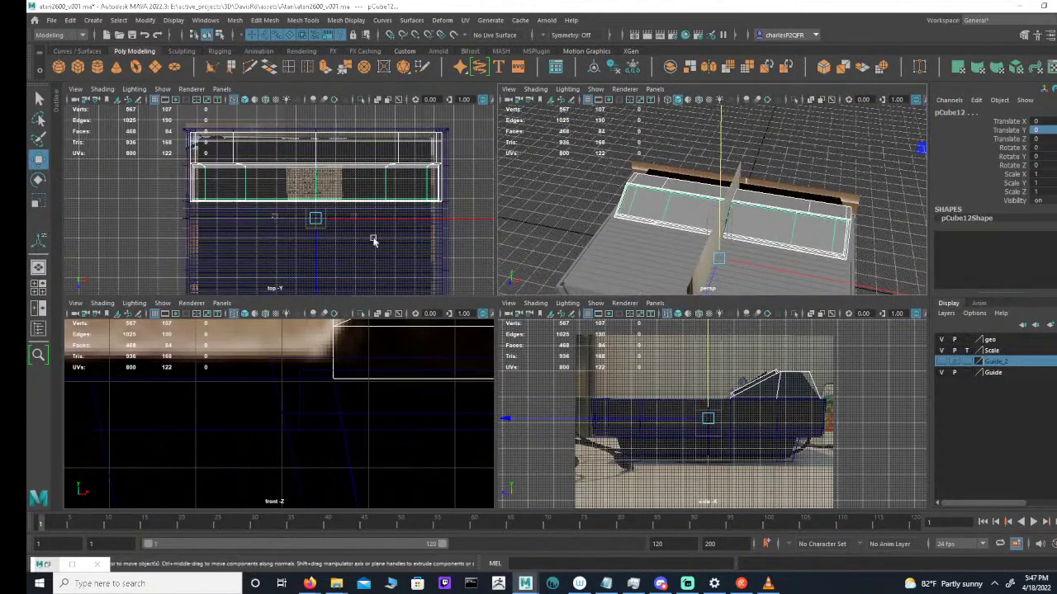
# Show the Guide_2 layer again and frame the switch panel reference in the top view
pyautogui.click(942, 362)
pyautogui.press('space')
pyautogui.scroll(2, 526, 238)
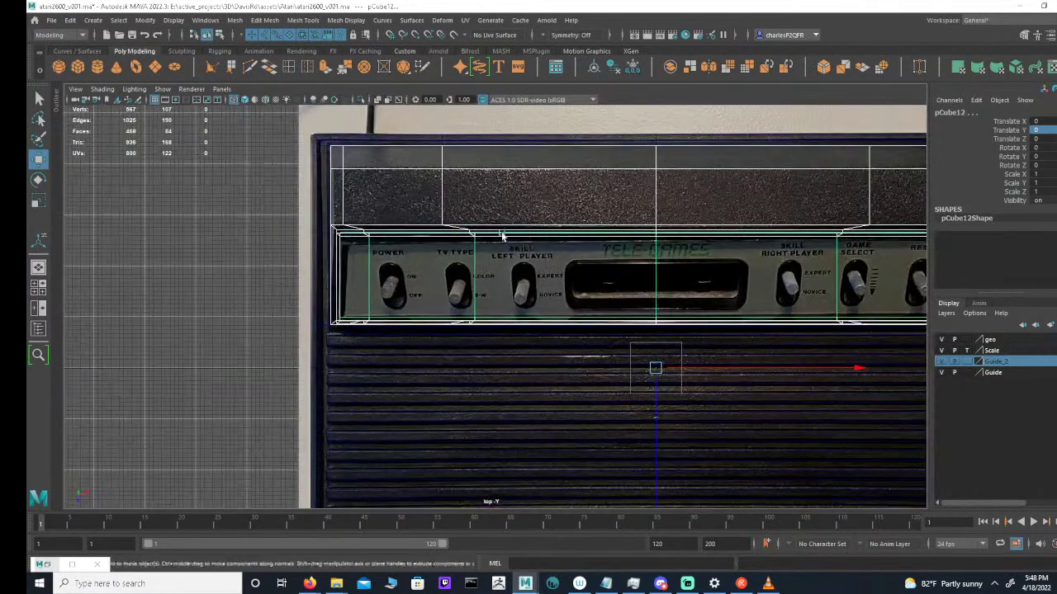
pyautogui.keyDown('alt'); pyautogui.moveTo(527, 238); pyautogui.dragTo(497, 253, button='middle'); pyautogui.keyUp('alt')
pyautogui.scroll(1, 398, 239)
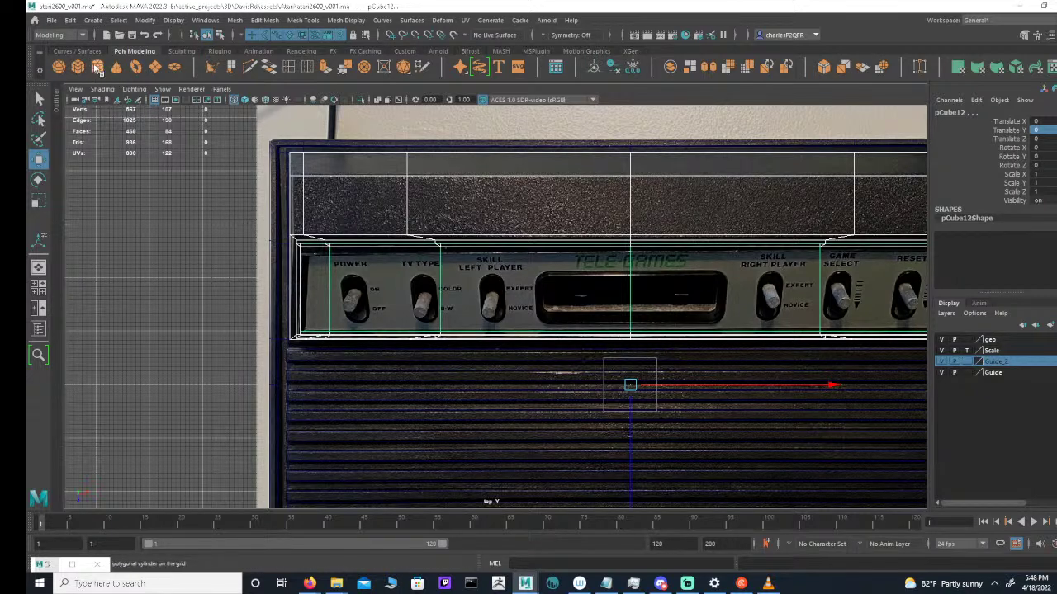
# Create a polygon cylinder with 16 axis subdivisions and place it over the left player skill switch
pyautogui.click(98, 68)
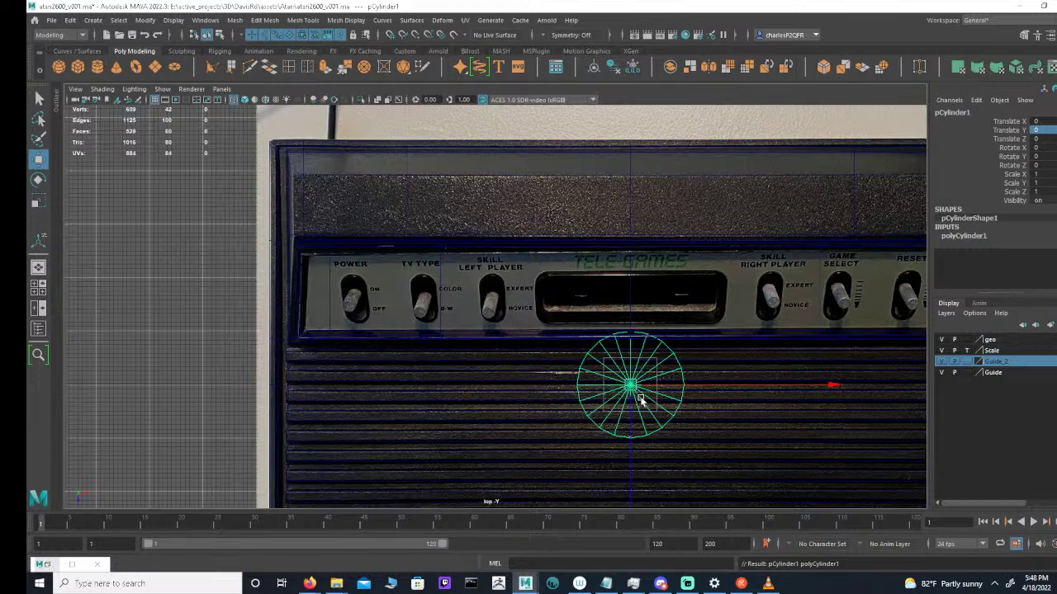
pyautogui.moveTo(630, 384); pyautogui.dragTo(492, 289)
pyautogui.scroll(6, 492, 288)
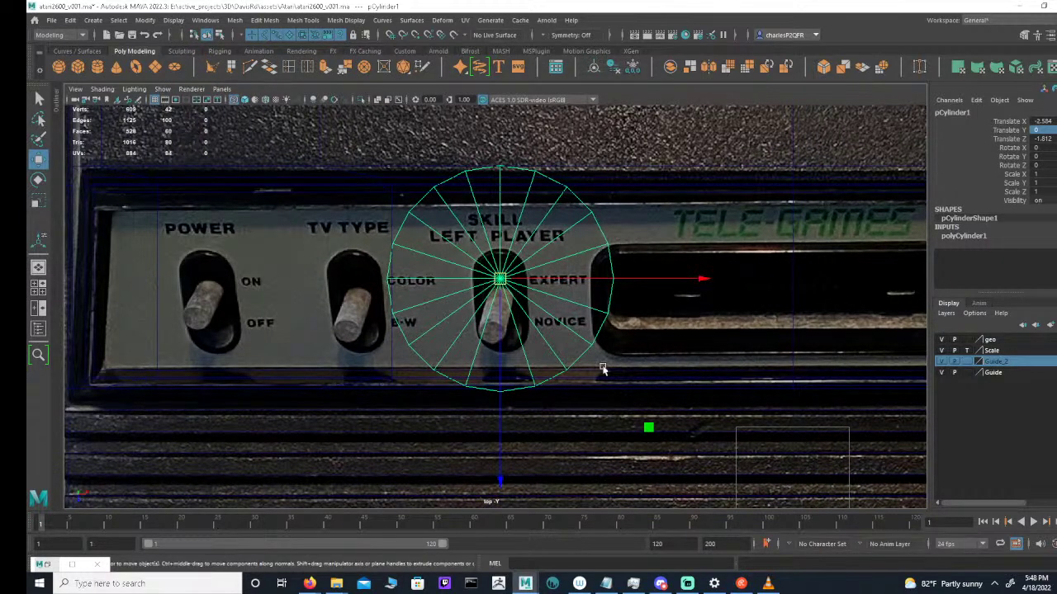
pyautogui.scroll(1, 712, 365)
pyautogui.click(966, 236)
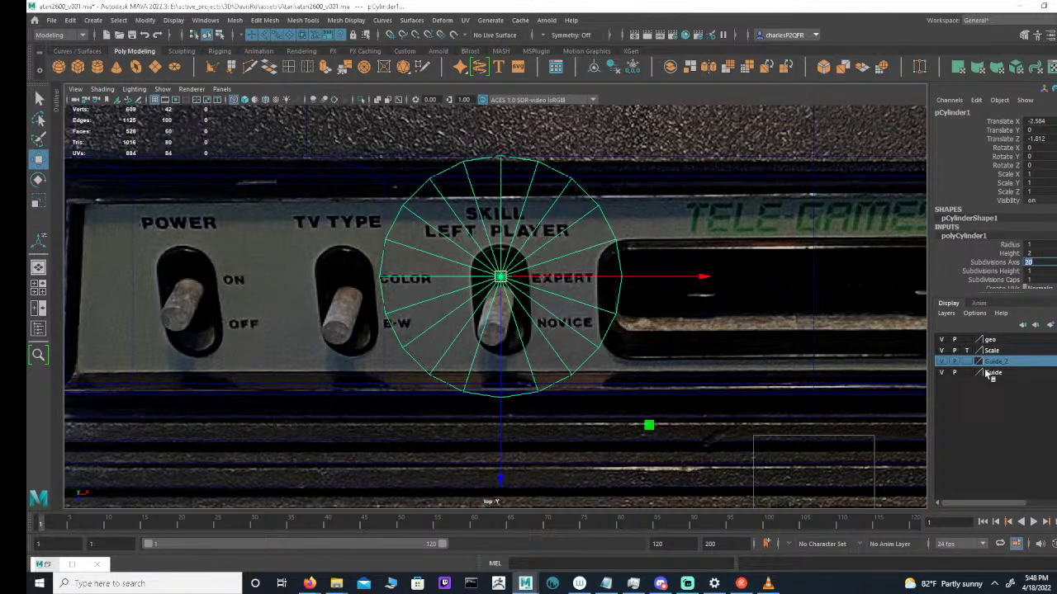
pyautogui.press('Return')
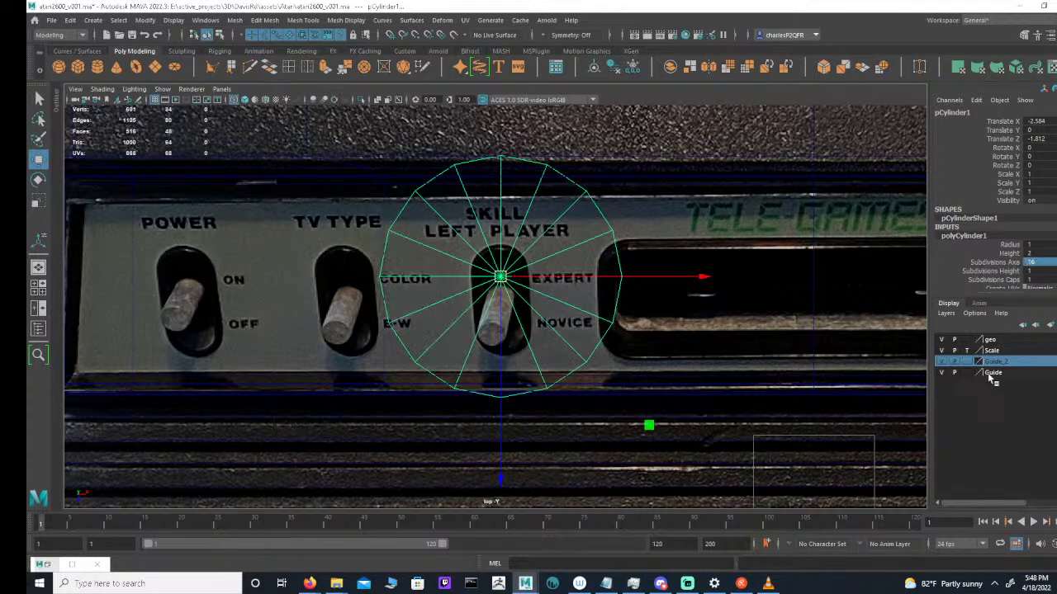
# Set the cylinder's radius to 0.1 and move it to the tip of the left player skill lever
pyautogui.click(1039, 244)
pyautogui.write('0.1')
pyautogui.press('Return')
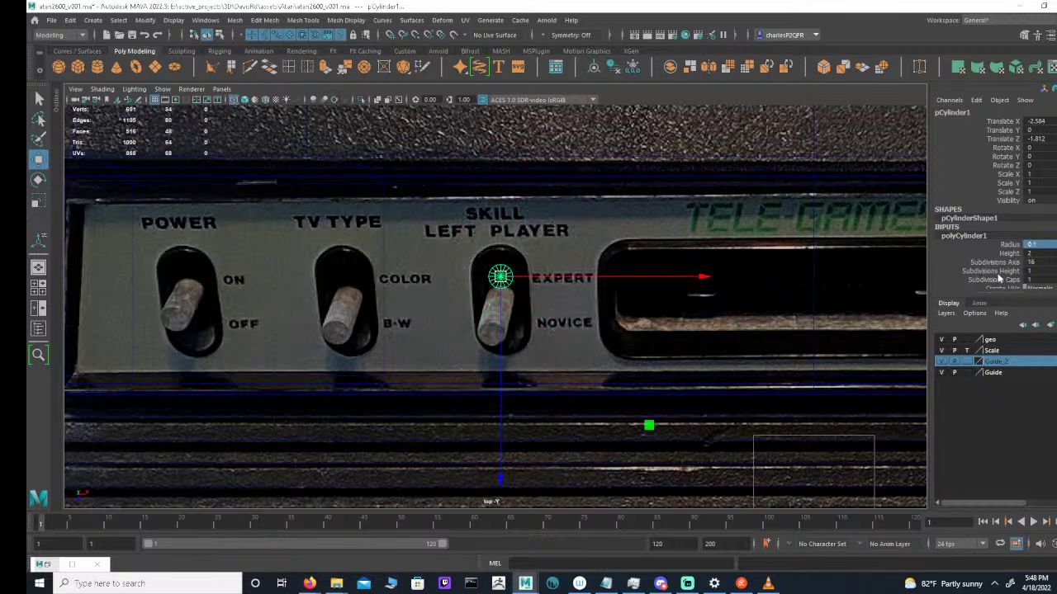
pyautogui.moveTo(500, 277); pyautogui.dragTo(490, 337)
pyautogui.keyDown('alt'); pyautogui.moveTo(583, 351); pyautogui.dragTo(460, 349, button='right'); pyautogui.keyUp('alt')
pyautogui.keyDown('alt'); pyautogui.moveTo(460, 350); pyautogui.dragTo(430, 357, button='middle'); pyautogui.keyUp('alt')
pyautogui.keyDown('alt'); pyautogui.moveTo(562, 368); pyautogui.dragTo(799, 360, button='right'); pyautogui.keyUp('alt')
pyautogui.scroll(1, 477, 362)
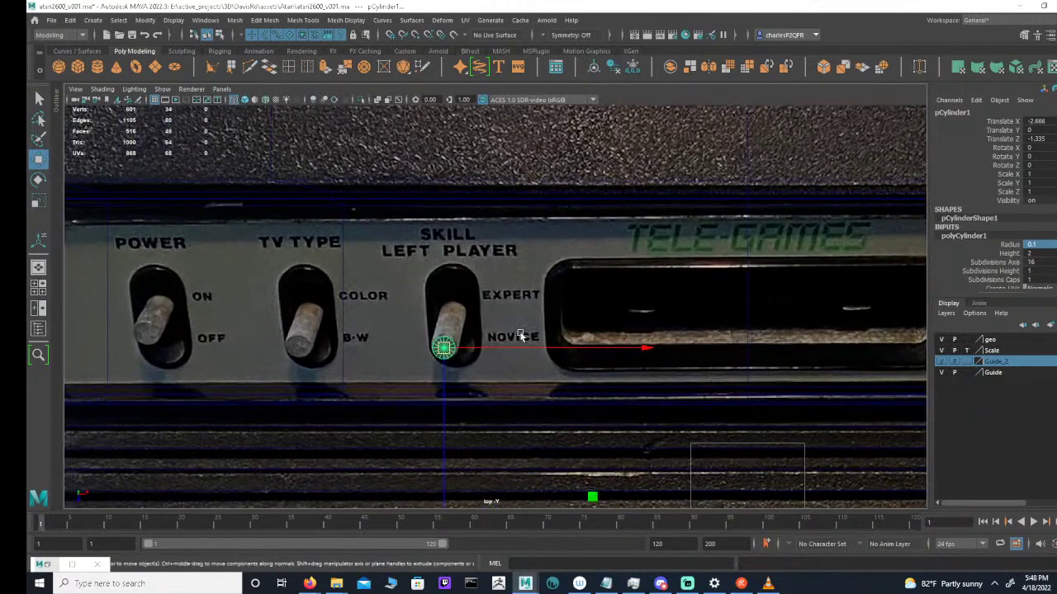
# Scale the cylinder uniformly to 1.134 and centre it on the lever tip at Translate X -2.651, Z -1.354
pyautogui.press('r')
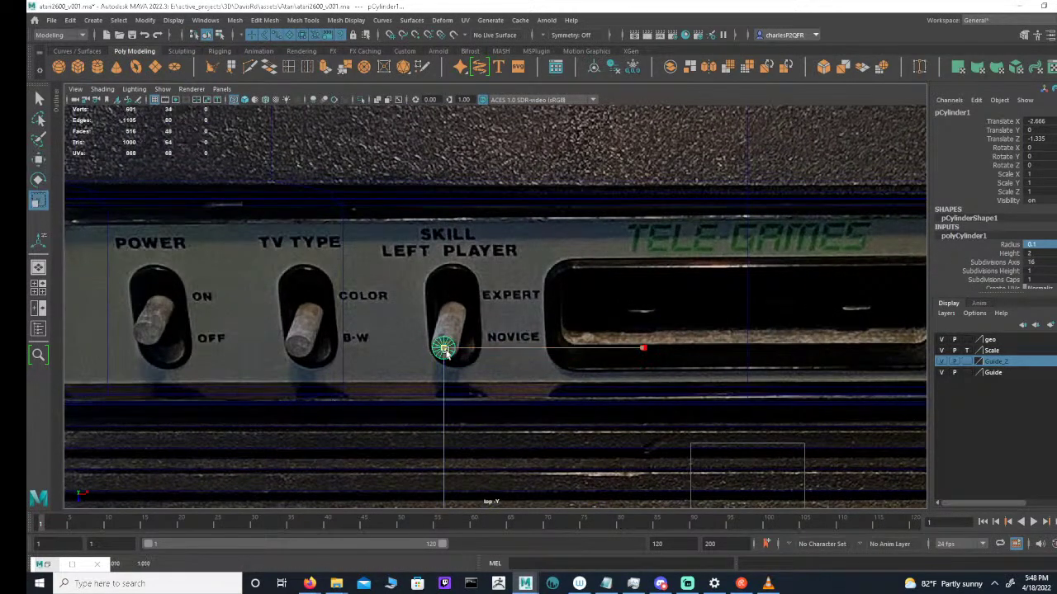
pyautogui.moveTo(456, 355); pyautogui.dragTo(479, 349)
pyautogui.press('e')
pyautogui.press('w')
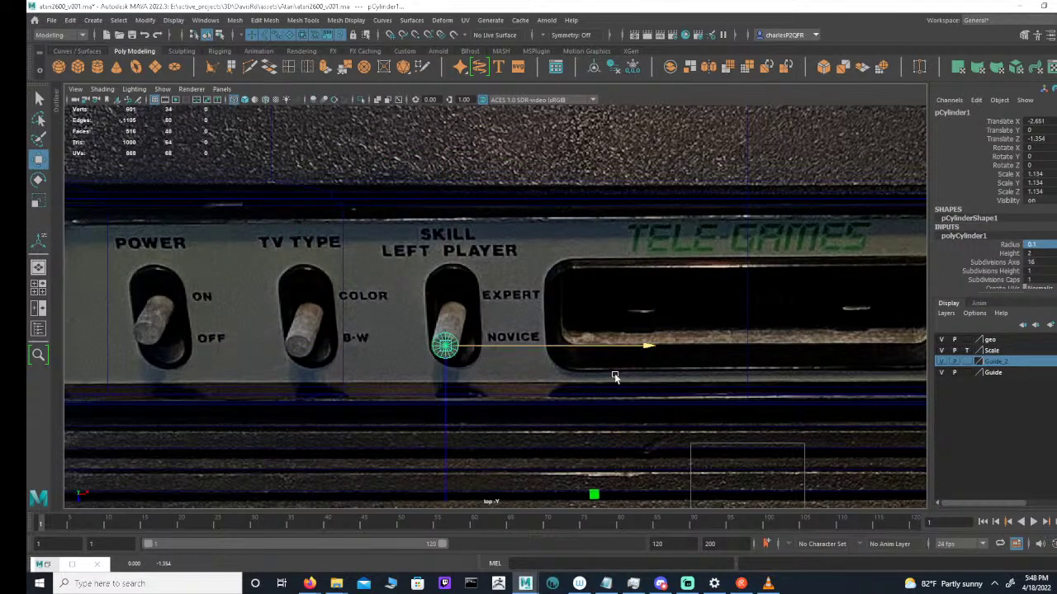
# Raise the cylinder to Translate Y 1.761 and move it across to the Game Select lever at Translate X 3.982
pyautogui.press('space')
pyautogui.keyDown('alt'); pyautogui.moveTo(783, 390); pyautogui.dragTo(735, 436, button='middle'); pyautogui.keyUp('alt')
pyautogui.scroll(5, 736, 436)
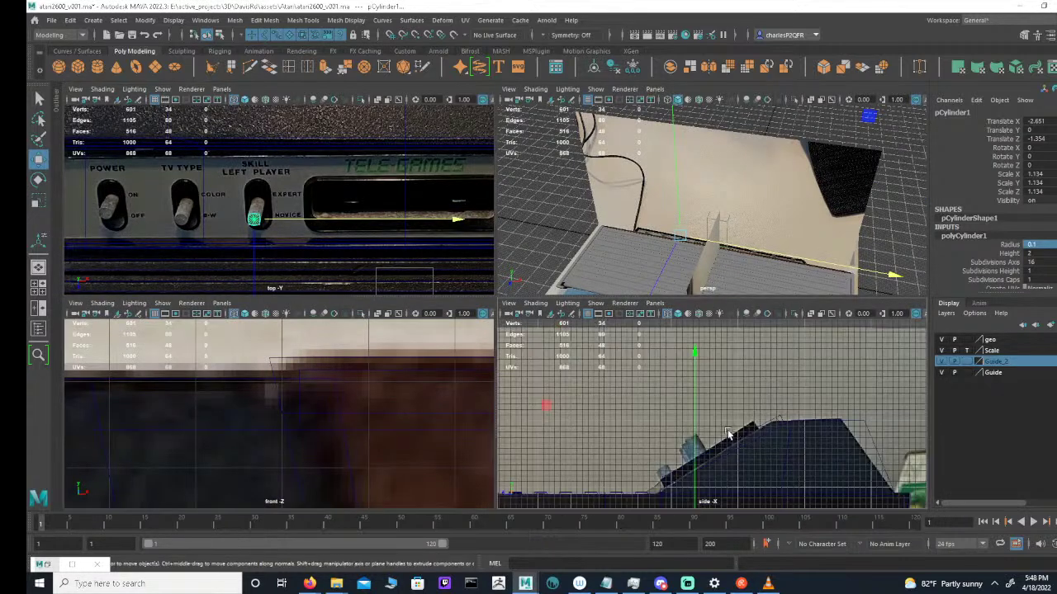
pyautogui.moveTo(696, 427); pyautogui.dragTo(711, 312)
pyautogui.scroll(-4, 330, 223)
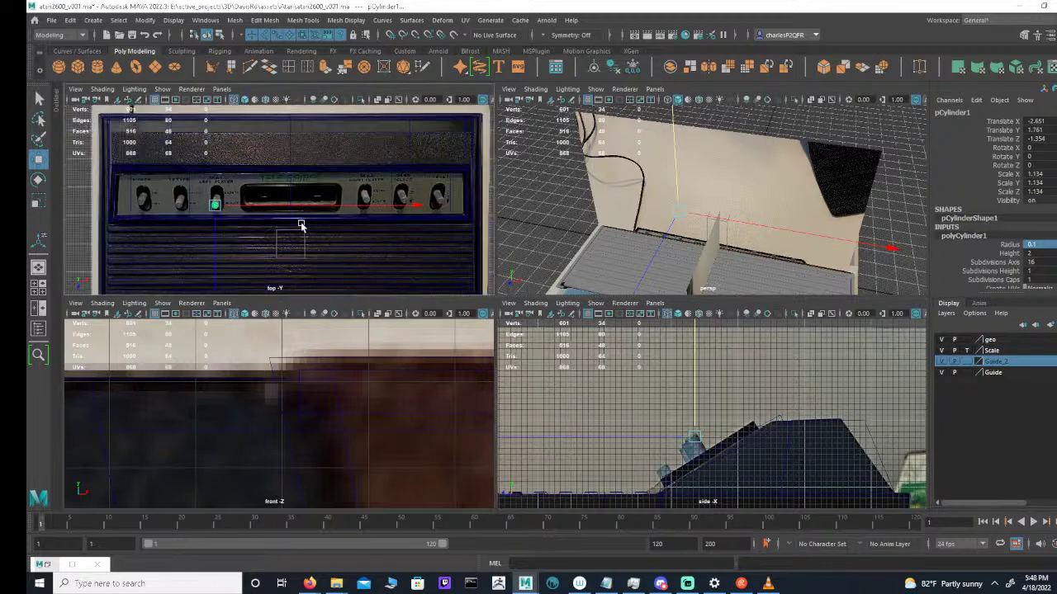
pyautogui.moveTo(316, 206); pyautogui.dragTo(492, 254)
# Set the cylinder's height to 1 and lower it to a Translate Y of 1.199 in the side view
pyautogui.keyDown('alt'); pyautogui.moveTo(699, 474); pyautogui.dragTo(757, 391, button='middle'); pyautogui.keyUp('alt')
pyautogui.scroll(-4, 795, 382)
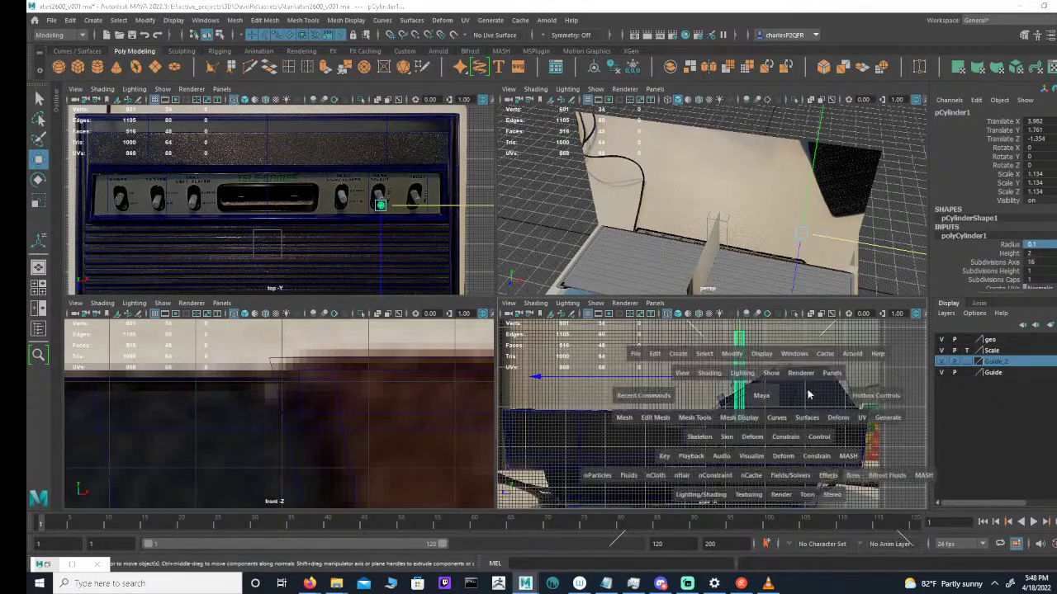
pyautogui.press('space')
pyautogui.scroll(2, 746, 314)
pyautogui.press('Tab')
pyautogui.write('1')
pyautogui.press('Return')
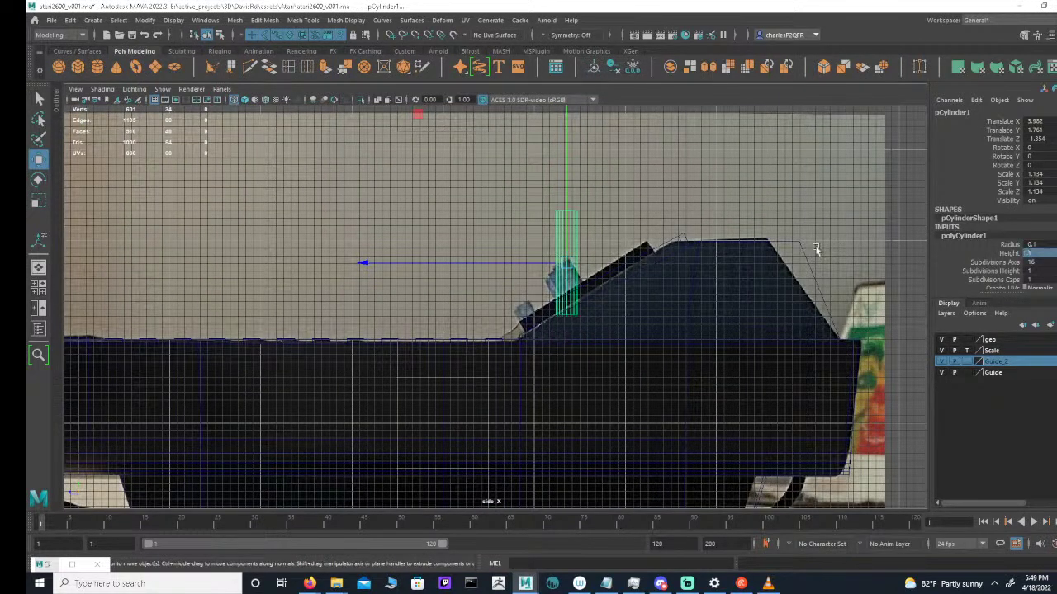
pyautogui.moveTo(563, 182); pyautogui.dragTo(575, 232)
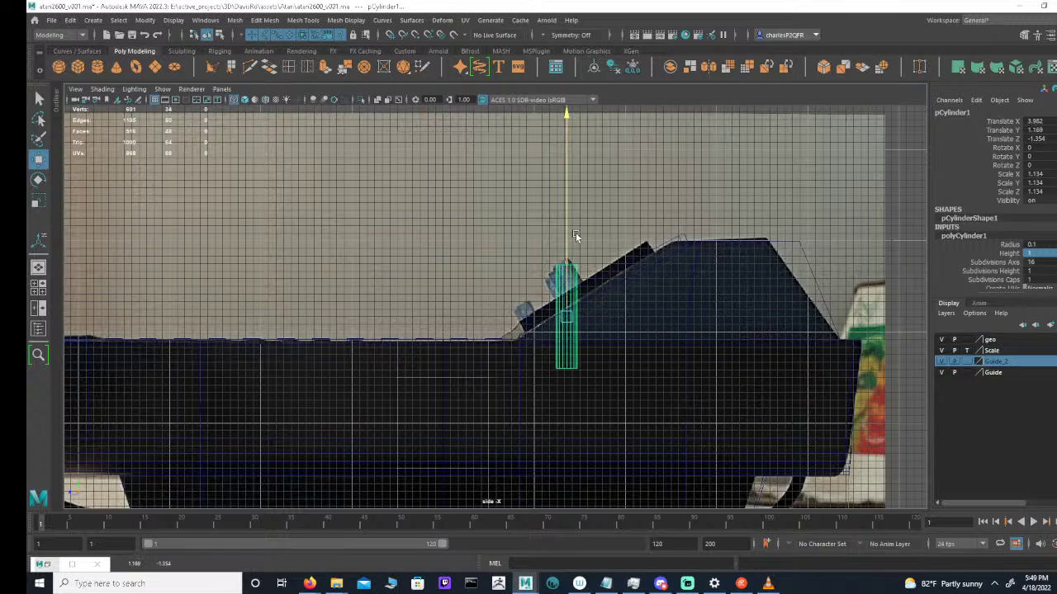
pyautogui.press('space')
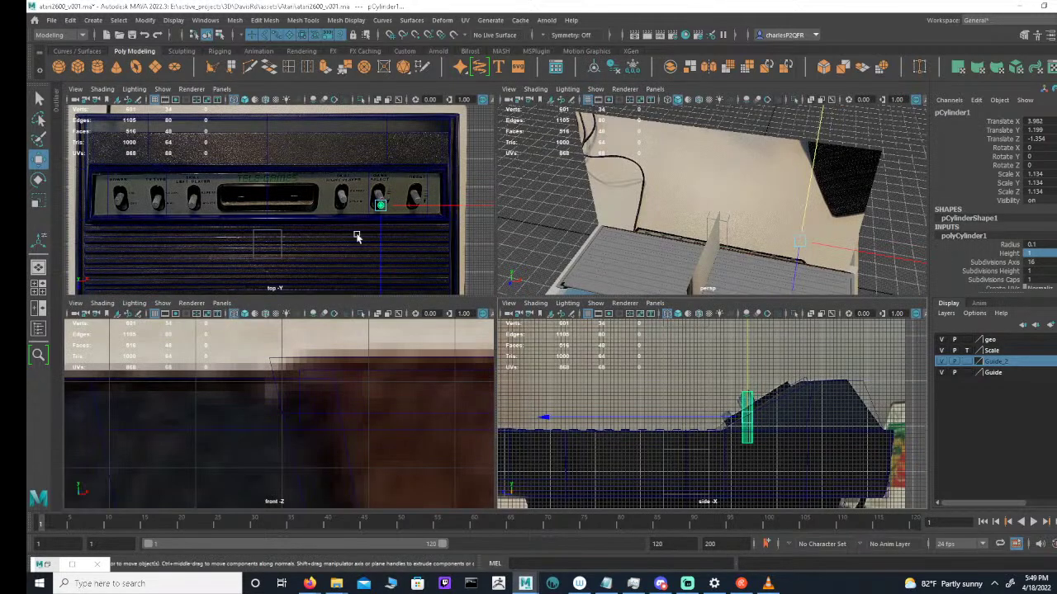
# Duplicate the lever cylinder and move the copy onto the right player skill switch in the top view
pyautogui.keyDown('alt'); pyautogui.moveTo(356, 240); pyautogui.dragTo(414, 241, button='right'); pyautogui.keyUp('alt')
pyautogui.keyDown('alt'); pyautogui.moveTo(415, 241); pyautogui.dragTo(379, 235, button='middle'); pyautogui.keyUp('alt')
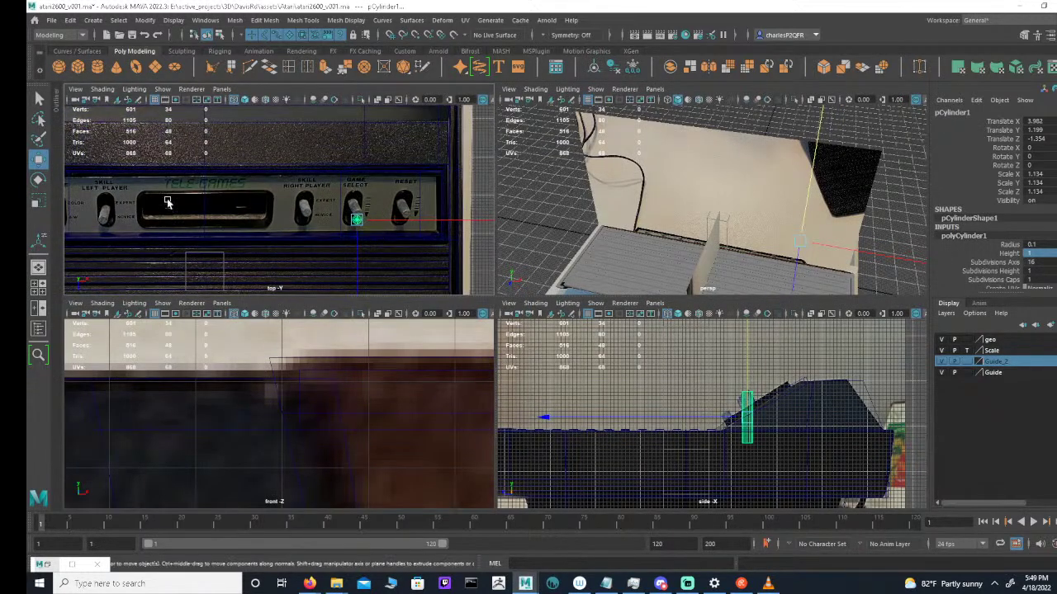
pyautogui.press('space')
pyautogui.keyDown('alt'); pyautogui.moveTo(361, 194); pyautogui.dragTo(448, 273, button='right'); pyautogui.keyUp('alt')
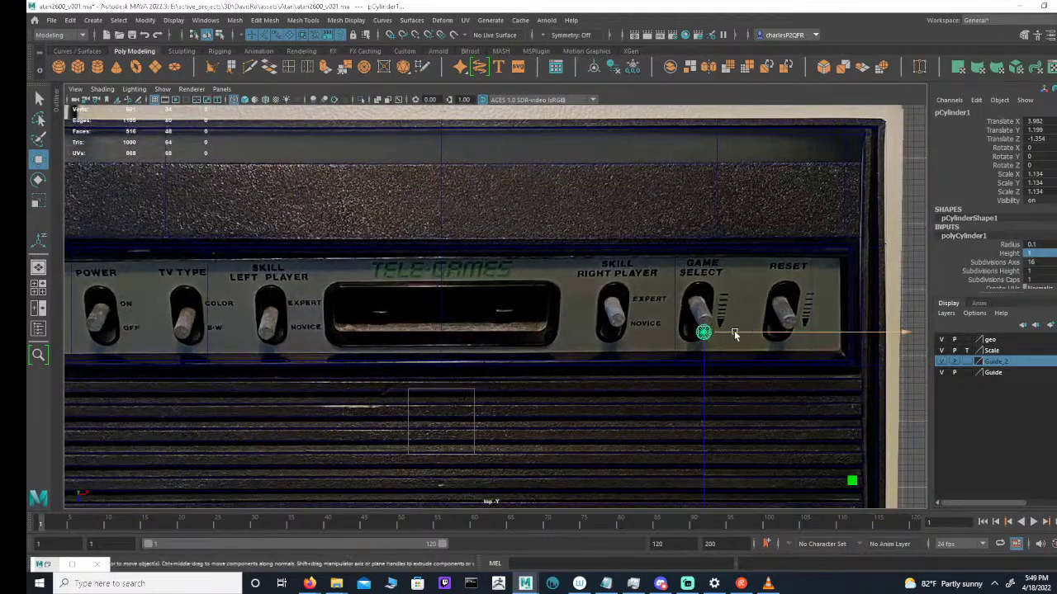
pyautogui.keyDown('alt'); pyautogui.moveTo(705, 288); pyautogui.dragTo(765, 280, button='right'); pyautogui.keyUp('alt')
pyautogui.keyDown('alt'); pyautogui.moveTo(765, 280); pyautogui.dragTo(677, 278, button='middle'); pyautogui.keyUp('alt')
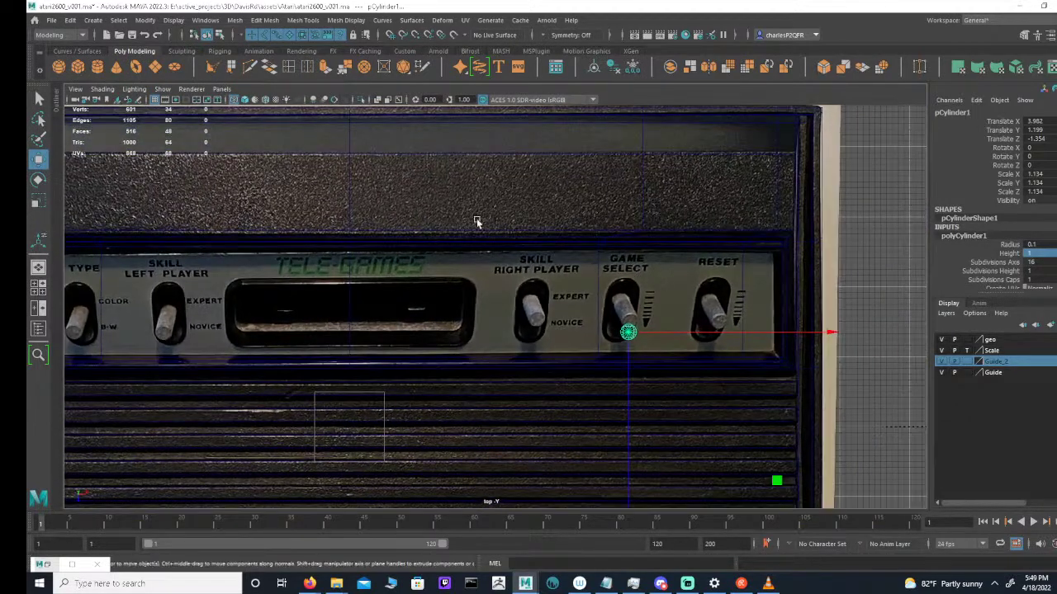
pyautogui.keyDown('alt'); pyautogui.moveTo(484, 266); pyautogui.dragTo(453, 223, button='middle'); pyautogui.keyUp('alt')
pyautogui.keyDown('alt'); pyautogui.moveTo(452, 223); pyautogui.dragTo(609, 303, button='right'); pyautogui.keyUp('alt')
pyautogui.keyDown('alt'); pyautogui.moveTo(609, 302); pyautogui.dragTo(629, 337, button='middle'); pyautogui.keyUp('alt')
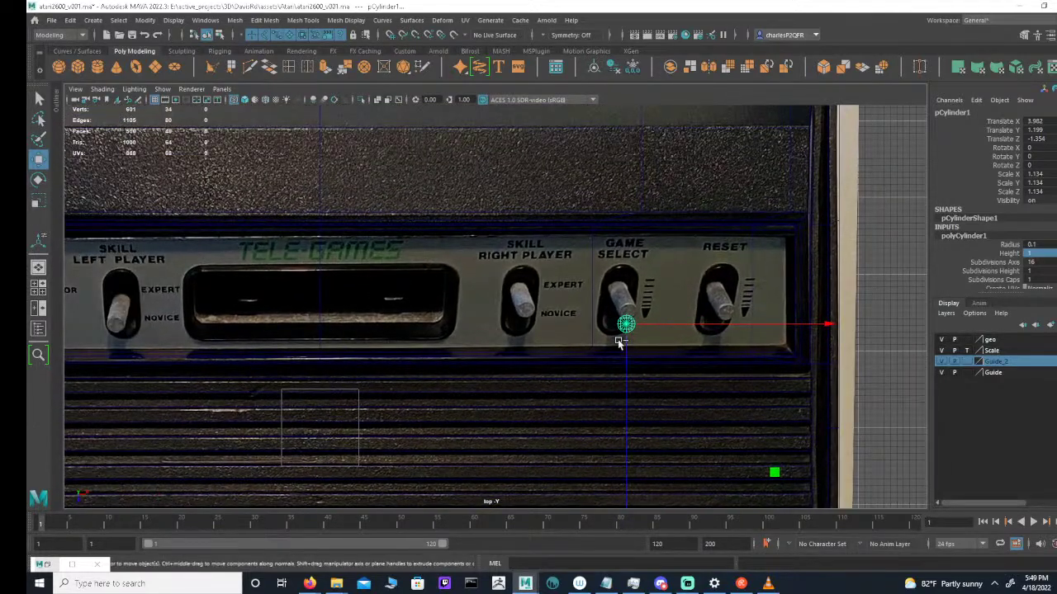
pyautogui.hotkey('ctrl', 'd')
pyautogui.press('e')
pyautogui.press('w')
pyautogui.moveTo(625, 358); pyautogui.dragTo(544, 279)
pyautogui.scroll(1, 501, 378)
pyautogui.scroll(2, 501, 378)
# Scale the copy uniformly to 2.437 and align it with the slot's Expert end at Translate X 2.623, Z -1.866
pyautogui.press('r')
pyautogui.moveTo(503, 297); pyautogui.dragTo(559, 298)
pyautogui.press('w')
pyautogui.moveTo(503, 329); pyautogui.dragTo(503, 337)
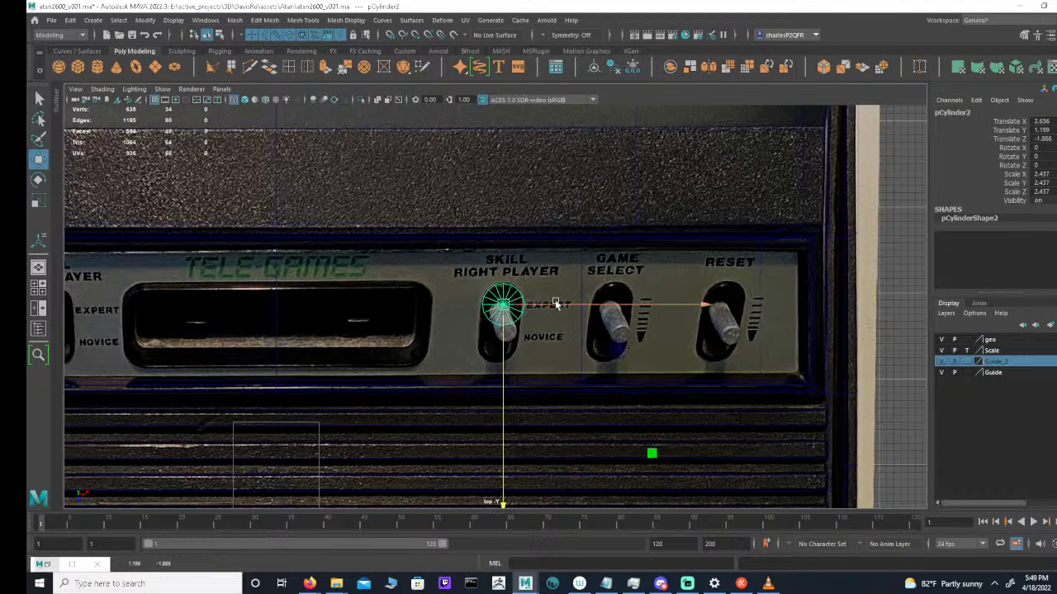
pyautogui.moveTo(558, 305); pyautogui.dragTo(555, 306)
# Duplicate the enlarged cylinder to the slot's Novice end and select both slot cylinders together
pyautogui.hotkey('ctrl', 'd')
pyautogui.scroll(6, 566, 364)
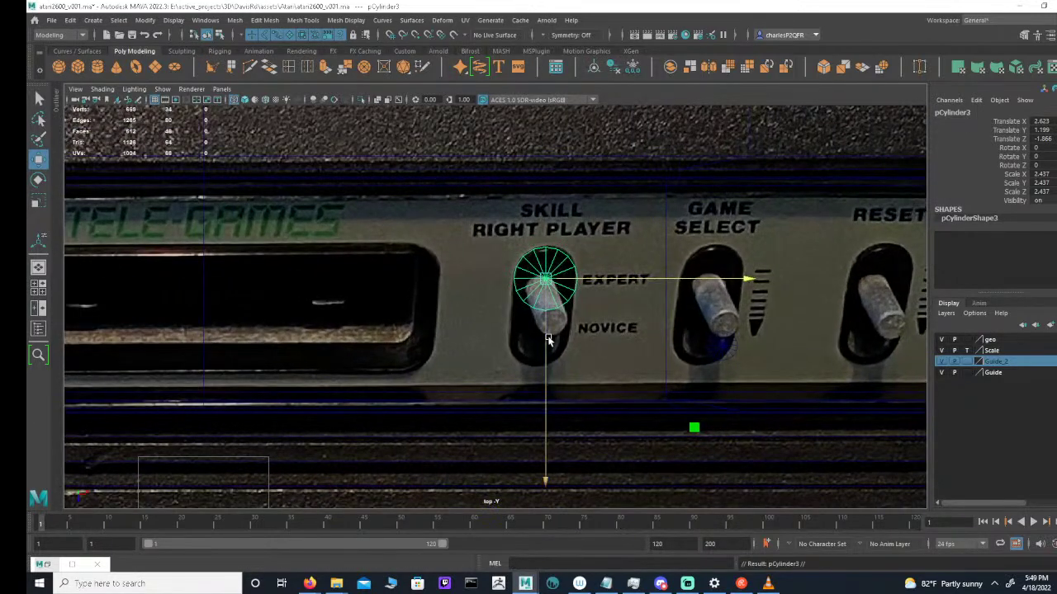
pyautogui.moveTo(548, 339); pyautogui.dragTo(544, 389)
pyautogui.keyDown('alt'); pyautogui.moveTo(567, 358); pyautogui.dragTo(536, 346, button='middle'); pyautogui.keyUp('alt')
pyautogui.scroll(1, 549, 295)
pyautogui.keyDown('shift'); pyautogui.moveTo(539, 280); pyautogui.dragTo(484, 242); pyautogui.keyUp('shift')
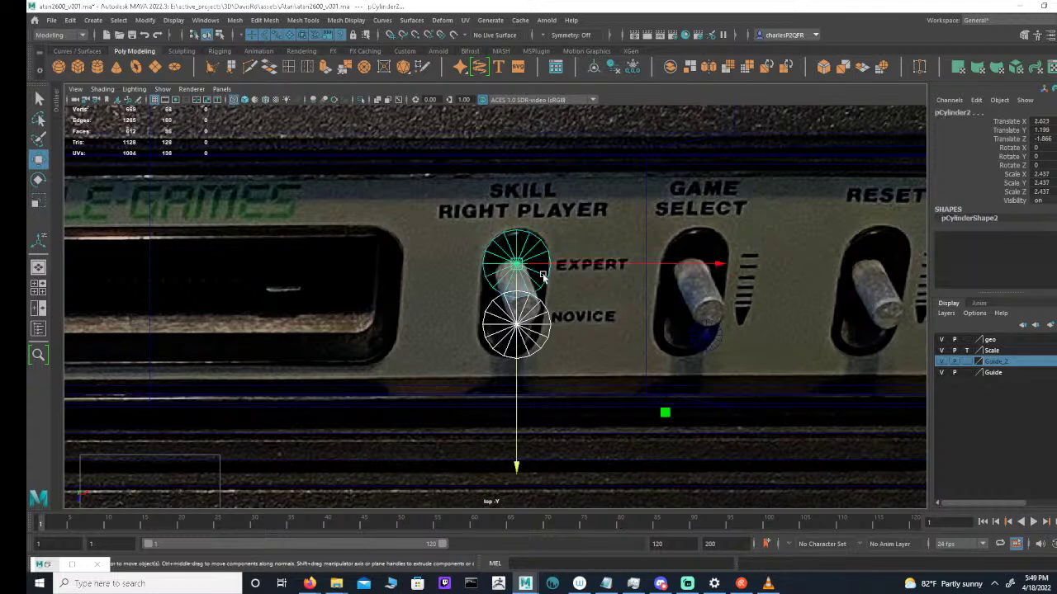
# Combine the two cylinders at the right player skill slot into a single mesh
pyautogui.click(234, 21)
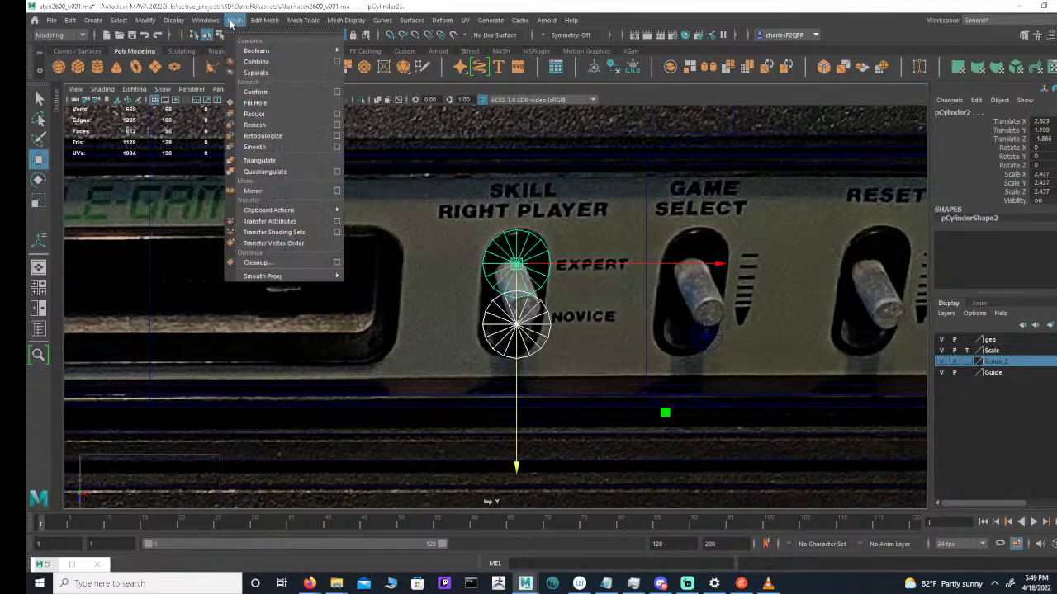
pyautogui.moveTo(266, 21)
pyautogui.click(272, 60)
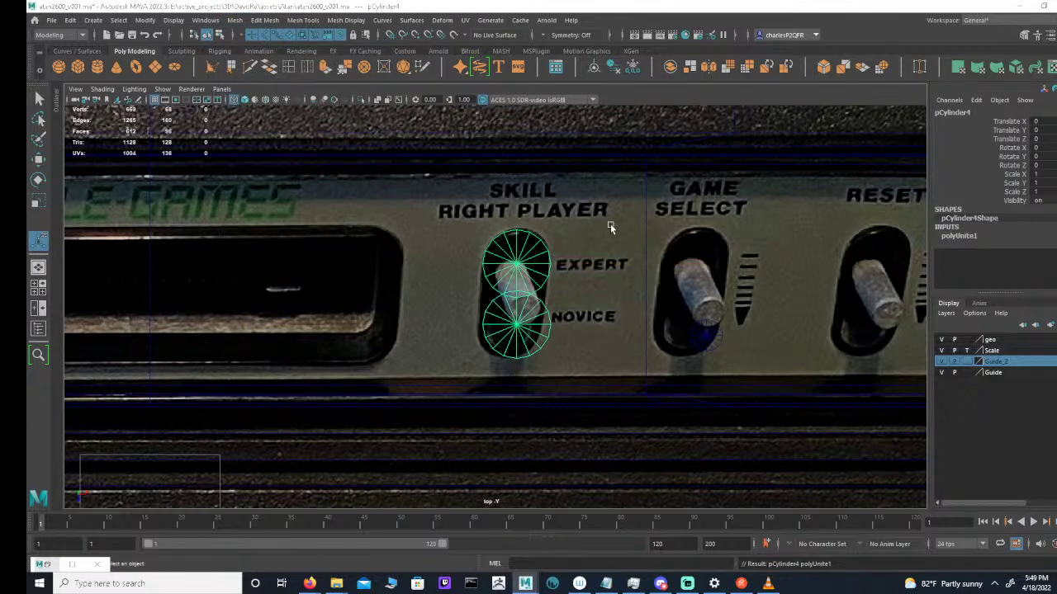
# Raise the combined cylinders clear above the console to a Translate Y of 11.051
pyautogui.press('space')
pyautogui.press('space')
pyautogui.keyDown('alt'); pyautogui.moveTo(849, 221); pyautogui.dragTo(534, 276); pyautogui.keyUp('alt')
pyautogui.keyDown('alt'); pyautogui.moveTo(533, 276); pyautogui.dragTo(536, 299, button='right'); pyautogui.keyUp('alt')
pyautogui.scroll(2, 555, 296)
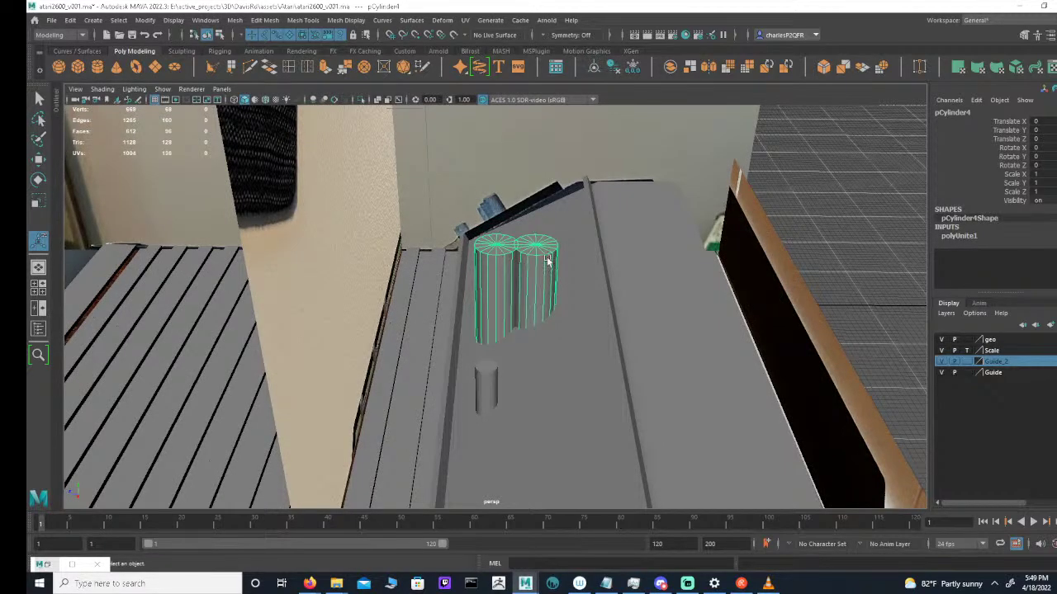
pyautogui.press('w')
pyautogui.keyDown('alt'); pyautogui.moveTo(559, 259); pyautogui.dragTo(635, 289, button='middle'); pyautogui.keyUp('alt')
pyautogui.keyDown('alt'); pyautogui.moveTo(635, 289); pyautogui.dragTo(421, 260, button='right'); pyautogui.keyUp('alt')
pyautogui.keyDown('alt'); pyautogui.moveTo(605, 270); pyautogui.dragTo(642, 359, button='middle'); pyautogui.keyUp('alt')
pyautogui.keyDown('alt'); pyautogui.moveTo(641, 359); pyautogui.dragTo(563, 328, button='right'); pyautogui.keyUp('alt')
pyautogui.moveTo(564, 327); pyautogui.dragTo(573, 124)
pyautogui.keyDown('alt'); pyautogui.moveTo(606, 176); pyautogui.dragTo(592, 335, button='middle'); pyautogui.keyUp('alt')
pyautogui.keyDown('alt'); pyautogui.moveTo(591, 335); pyautogui.dragTo(578, 297, button='right'); pyautogui.keyUp('alt')
pyautogui.moveTo(580, 294); pyautogui.dragTo(589, 157)
pyautogui.keyDown('alt'); pyautogui.moveTo(645, 214); pyautogui.dragTo(630, 282, button='middle'); pyautogui.keyUp('alt')
pyautogui.keyDown('alt'); pyautogui.moveTo(630, 282); pyautogui.dragTo(689, 261, button='right'); pyautogui.keyUp('alt')
pyautogui.keyDown('alt'); pyautogui.moveTo(293, 116); pyautogui.dragTo(392, 97, button='right'); pyautogui.keyUp('alt')
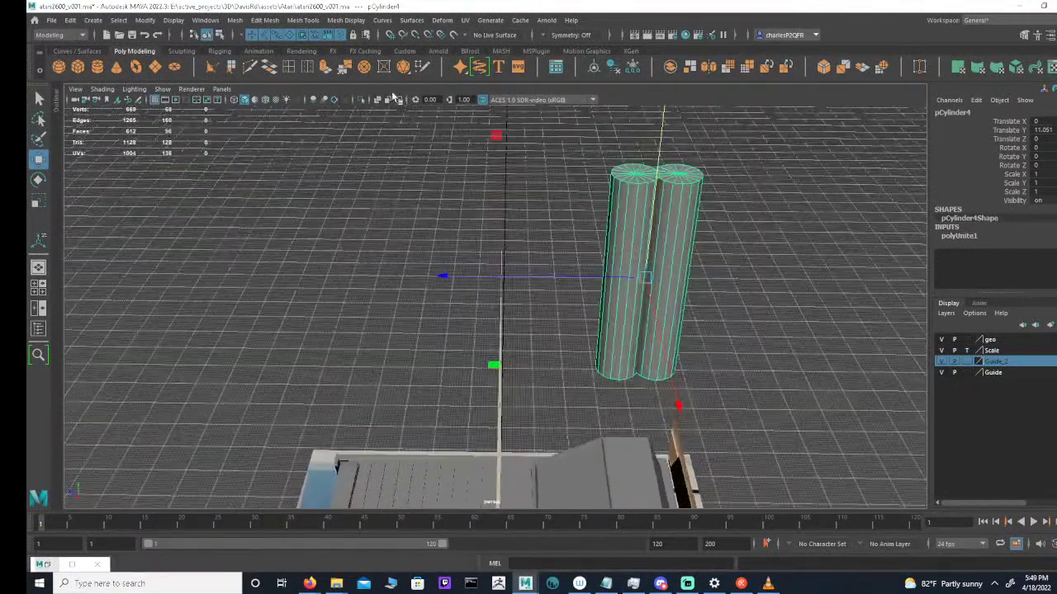
# Delete the side and bottom faces of the combined cylinders, keeping only their two top caps
pyautogui.press('F8')
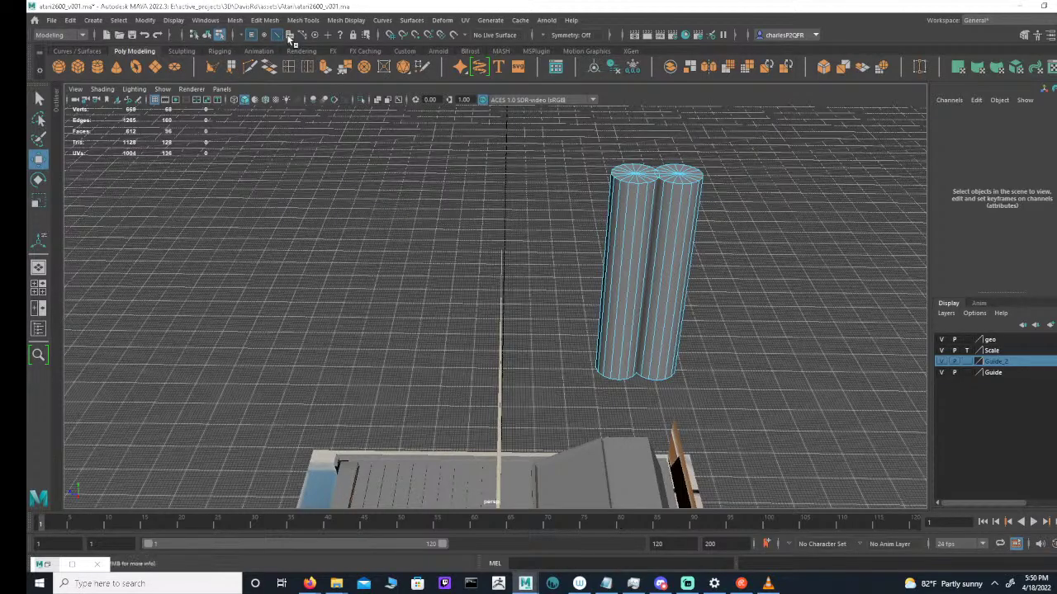
pyautogui.keyDown('alt'); pyautogui.moveTo(330, 92); pyautogui.dragTo(495, 163); pyautogui.keyUp('alt')
pyautogui.keyDown('alt'); pyautogui.moveTo(495, 162); pyautogui.dragTo(462, 215, button='right'); pyautogui.keyUp('alt')
pyautogui.keyDown('alt'); pyautogui.moveTo(462, 215); pyautogui.dragTo(521, 210); pyautogui.keyUp('alt')
pyautogui.keyDown('alt'); pyautogui.moveTo(521, 210); pyautogui.dragTo(387, 200, button='right'); pyautogui.keyUp('alt')
pyautogui.moveTo(435, 226); pyautogui.dragTo(643, 350)
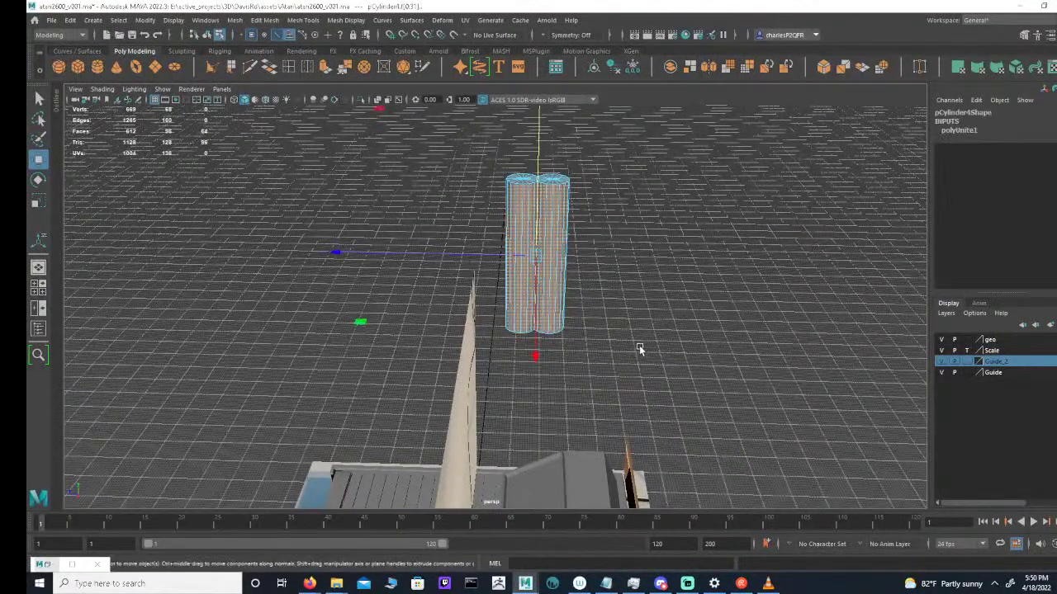
pyautogui.press('Delete')
pyautogui.keyDown('alt'); pyautogui.moveTo(565, 257); pyautogui.dragTo(649, 228); pyautogui.keyUp('alt')
pyautogui.keyDown('alt'); pyautogui.moveTo(649, 227); pyautogui.dragTo(617, 284, button='middle'); pyautogui.keyUp('alt')
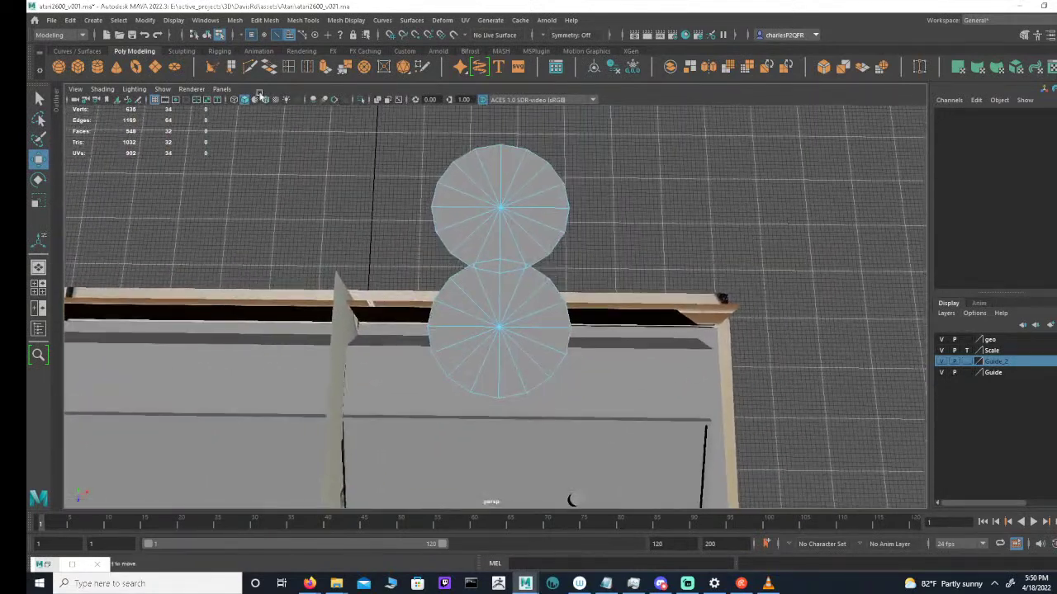
pyautogui.click(290, 35)
pyautogui.click(995, 583)
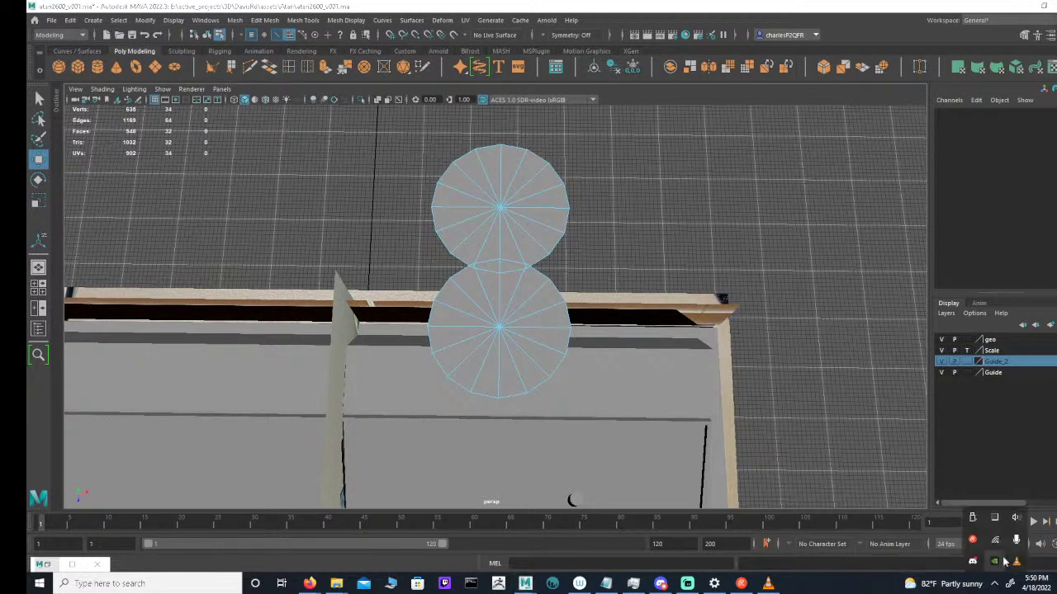
pyautogui.click(1015, 519)
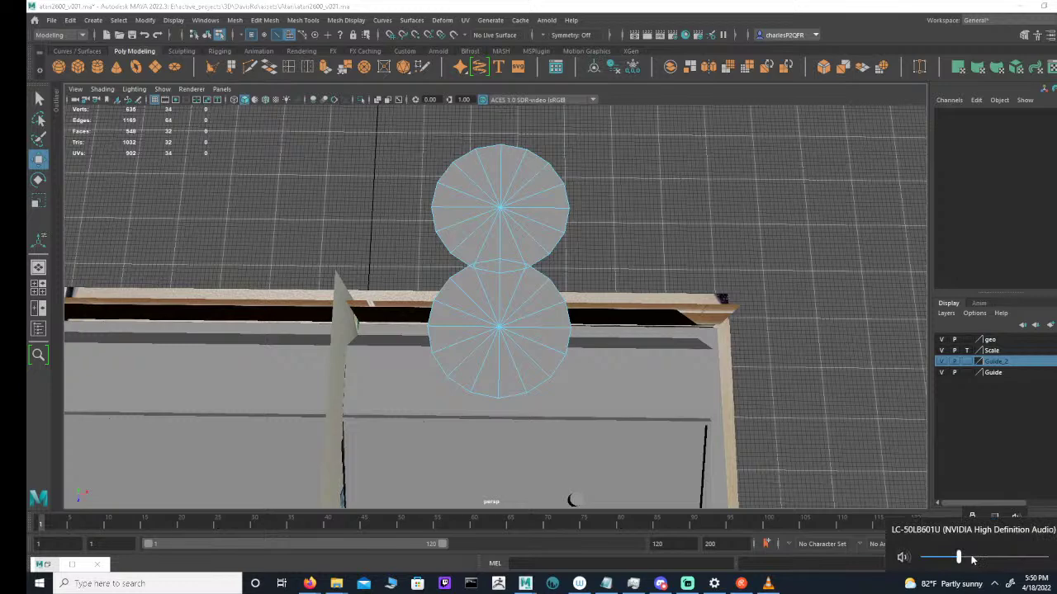
pyautogui.click(723, 11)
# Delete the wedge faces on the facing halves of both caps, keeping only the two outward-facing half discs
pyautogui.keyDown('alt'); pyautogui.moveTo(524, 263); pyautogui.dragTo(523, 245); pyautogui.keyUp('alt')
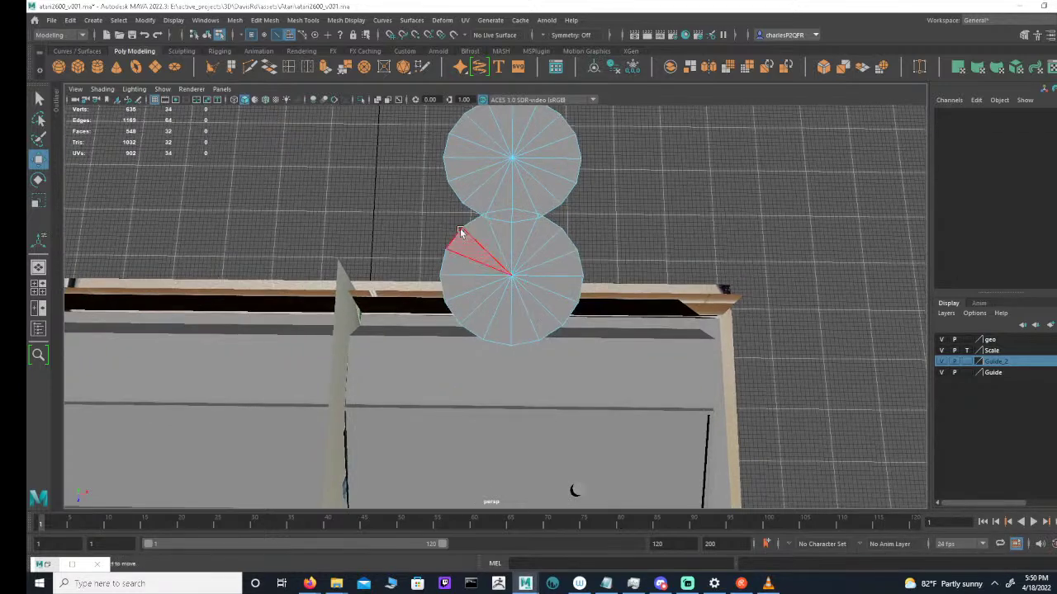
pyautogui.click(464, 216)
pyautogui.click(538, 221)
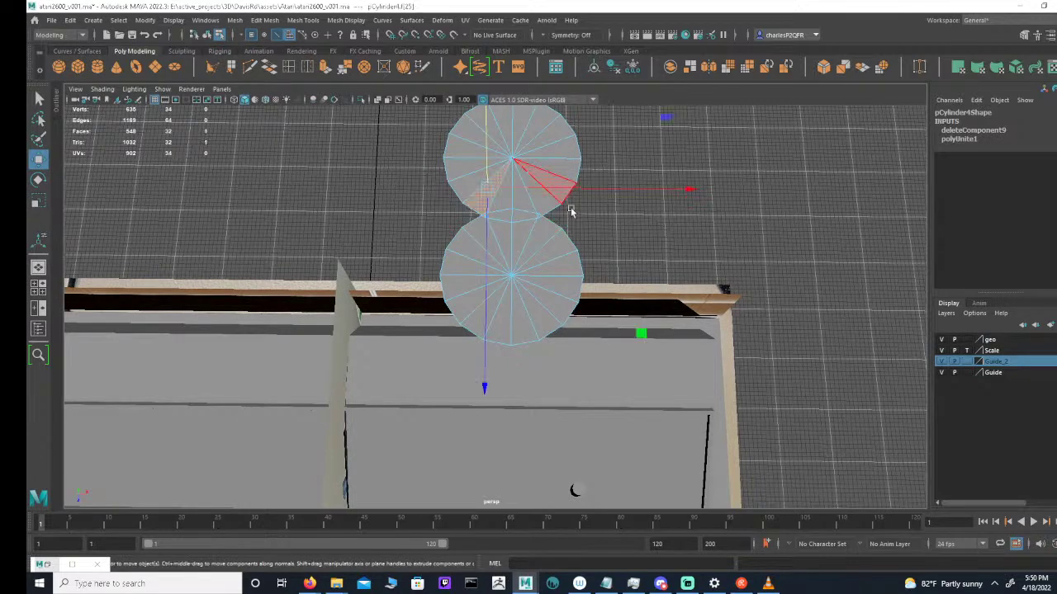
pyautogui.keyDown('shift'); pyautogui.click(525, 203); pyautogui.keyUp('shift')
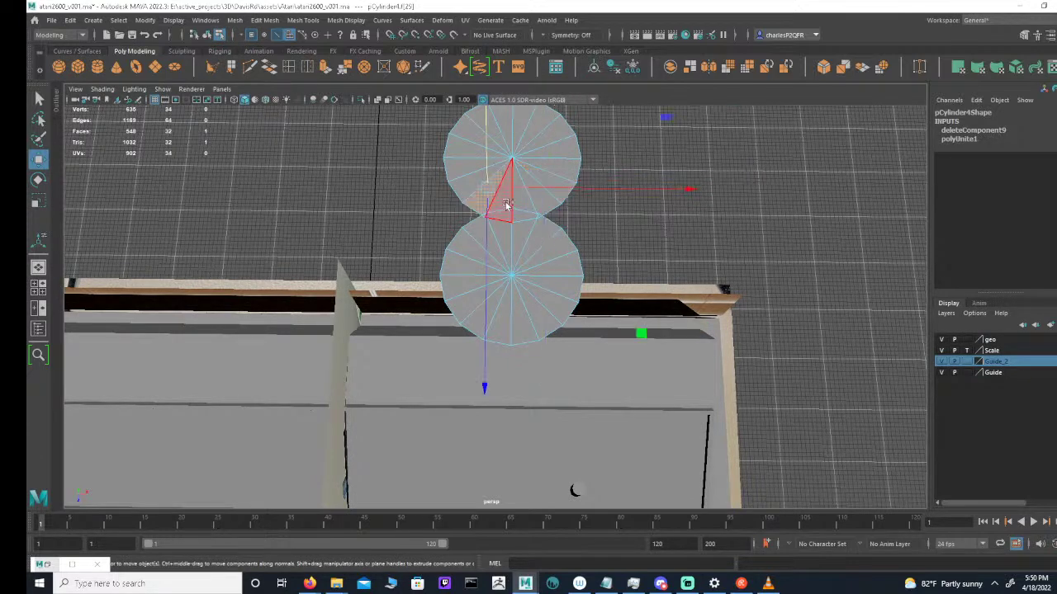
pyautogui.keyDown('shift'); pyautogui.click(527, 205); pyautogui.keyUp('shift')
pyautogui.keyDown('shift'); pyautogui.click(542, 208); pyautogui.keyUp('shift')
pyautogui.keyDown('shift'); pyautogui.click(480, 230); pyautogui.keyUp('shift')
pyautogui.keyDown('shift'); pyautogui.click(501, 232); pyautogui.keyUp('shift')
pyautogui.keyDown('shift'); pyautogui.click(527, 234); pyautogui.keyUp('shift')
pyautogui.keyDown('shift'); pyautogui.click(542, 236); pyautogui.keyUp('shift')
pyautogui.keyDown('alt'); pyautogui.moveTo(604, 237); pyautogui.dragTo(590, 256); pyautogui.keyUp('alt')
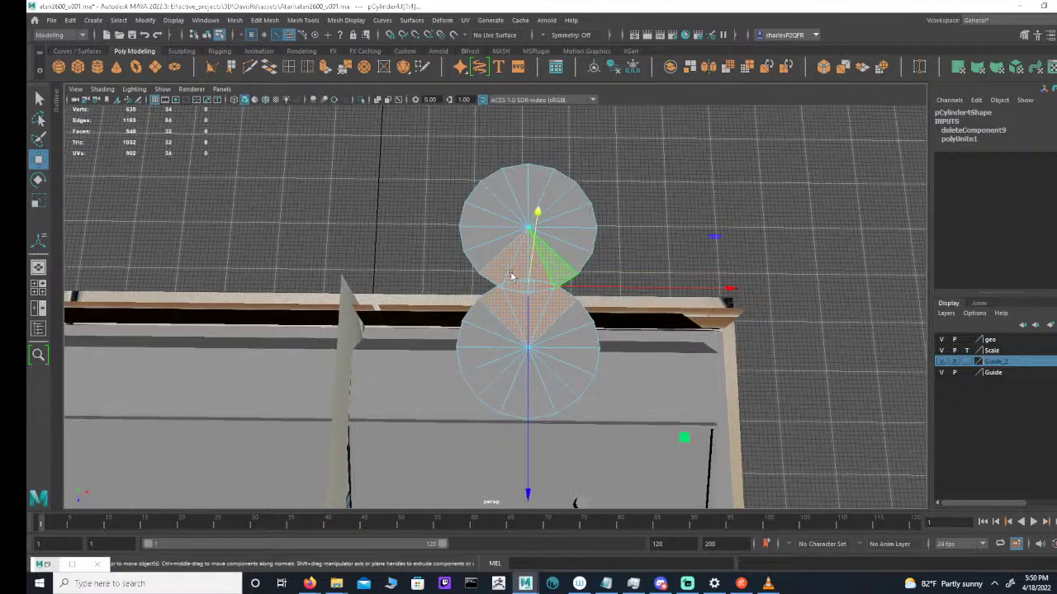
pyautogui.keyDown('shift'); pyautogui.click(472, 340); pyautogui.keyUp('shift')
pyautogui.keyDown('shift'); pyautogui.click(488, 320); pyautogui.keyUp('shift')
pyautogui.keyDown('shift'); pyautogui.click(562, 323); pyautogui.keyUp('shift')
pyautogui.keyDown('shift'); pyautogui.click(583, 333); pyautogui.keyUp('shift')
pyautogui.keyDown('shift'); pyautogui.click(481, 250); pyautogui.keyUp('shift')
pyautogui.keyDown('shift'); pyautogui.click(477, 237); pyautogui.keyUp('shift')
pyautogui.keyDown('shift'); pyautogui.click(575, 247); pyautogui.keyUp('shift')
pyautogui.moveTo(577, 246); pyautogui.dragTo(748, 290)
pyautogui.press('Delete')
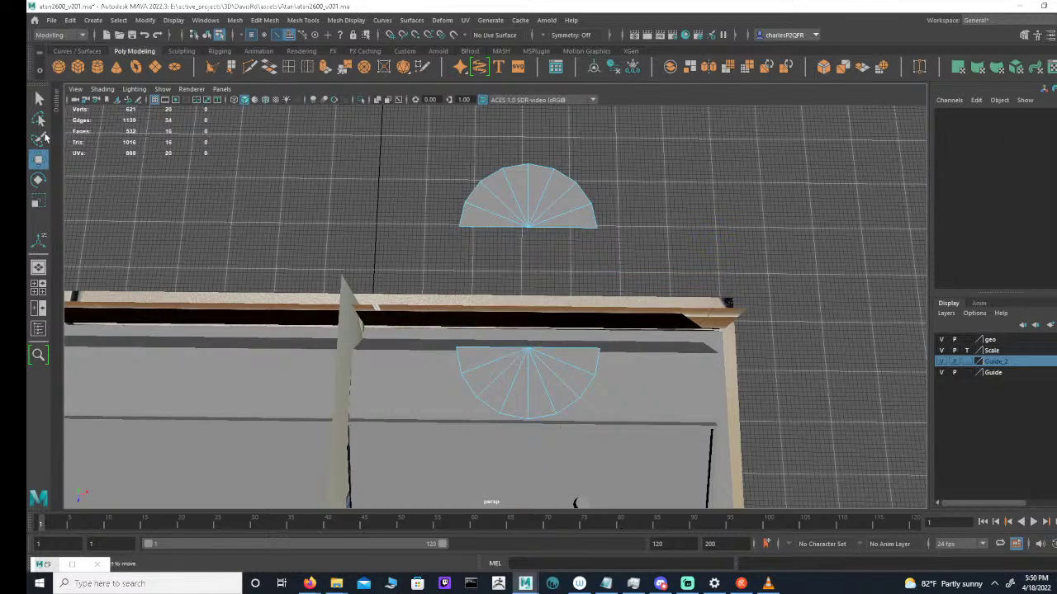
# Bridge the two half discs with two appended polygons between their straight edges to form a rounded slot shape
pyautogui.click(231, 66)
pyautogui.click(500, 225)
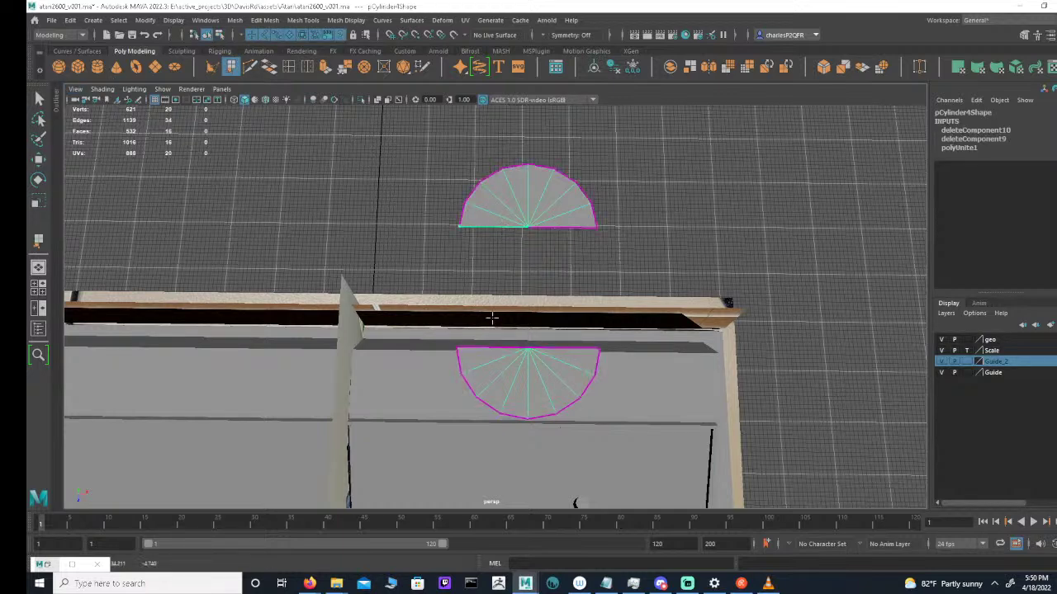
pyautogui.click(483, 345)
pyautogui.press('w')
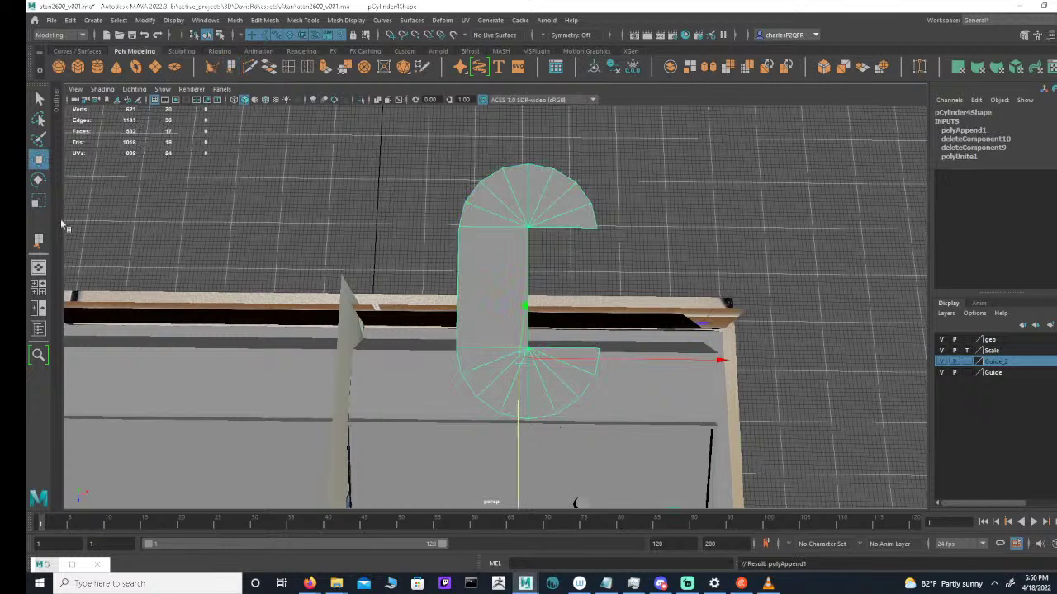
pyautogui.click(38, 241)
pyautogui.click(562, 227)
pyautogui.click(570, 349)
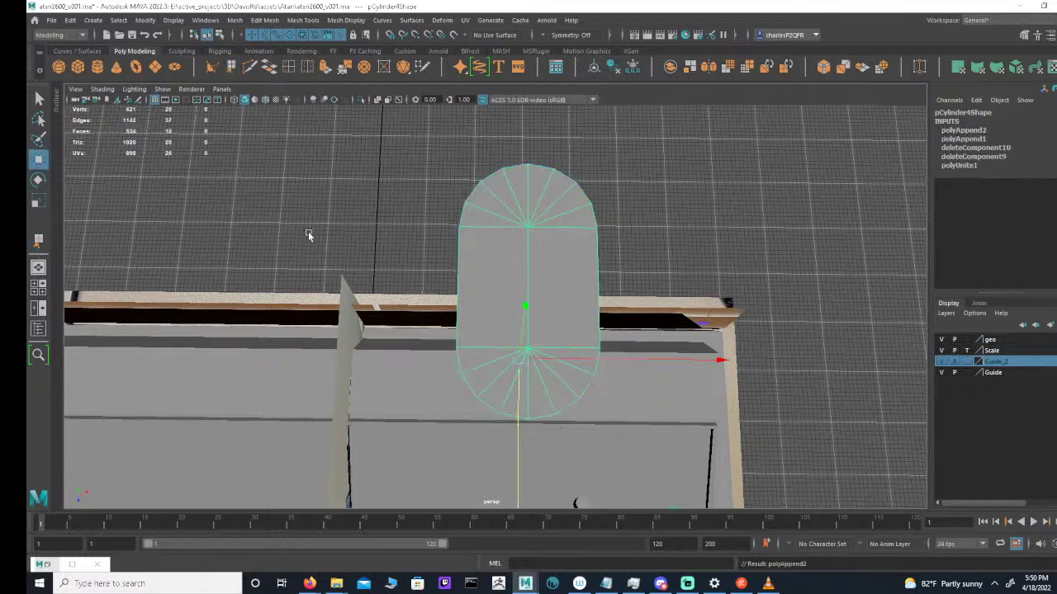
pyautogui.click(277, 36)
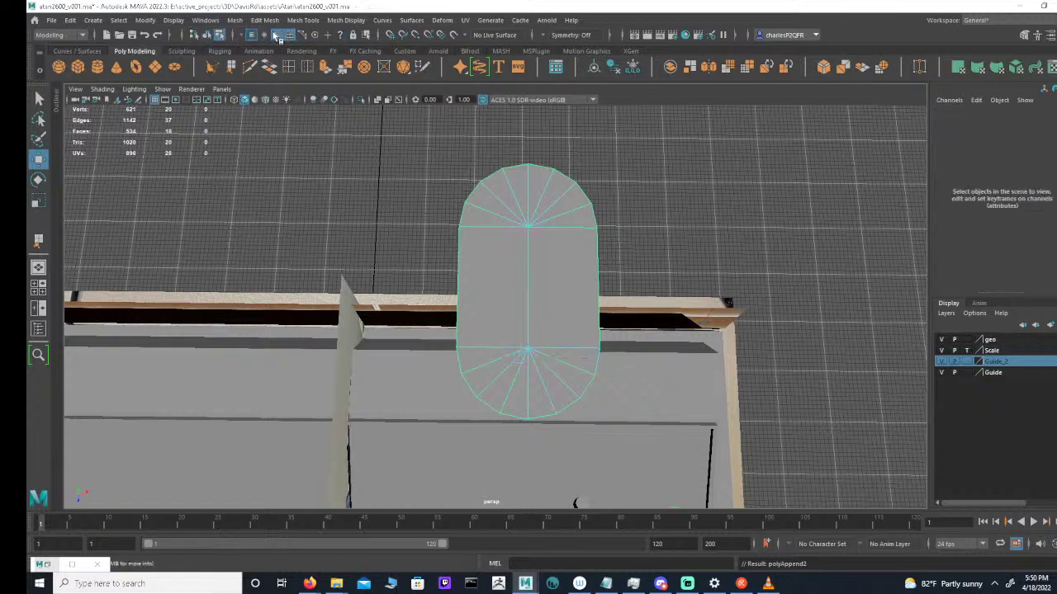
pyautogui.click(479, 213)
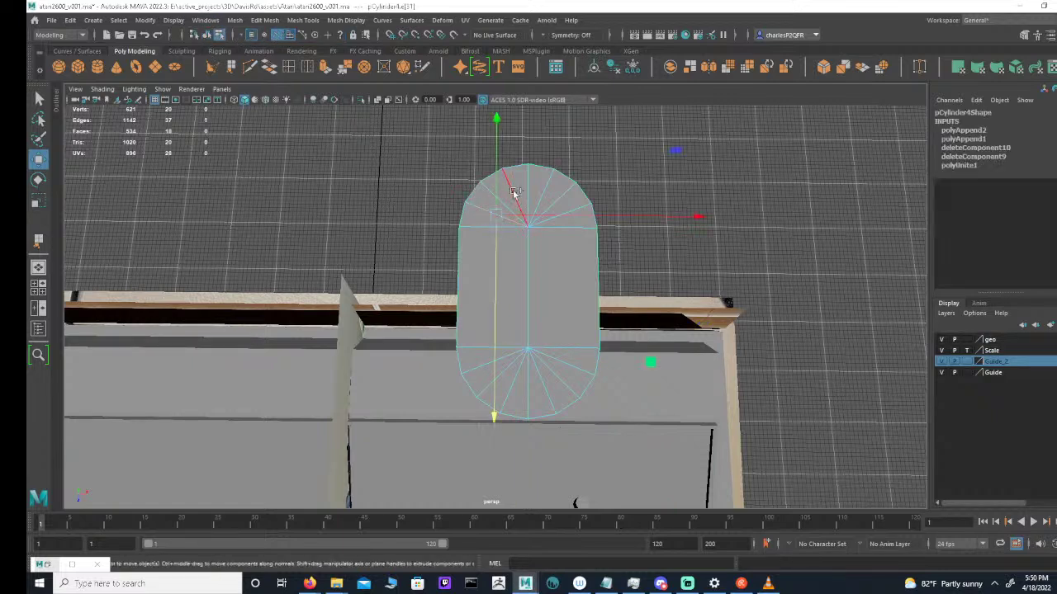
pyautogui.keyDown('shift'); pyautogui.click(552, 192); pyautogui.keyUp('shift')
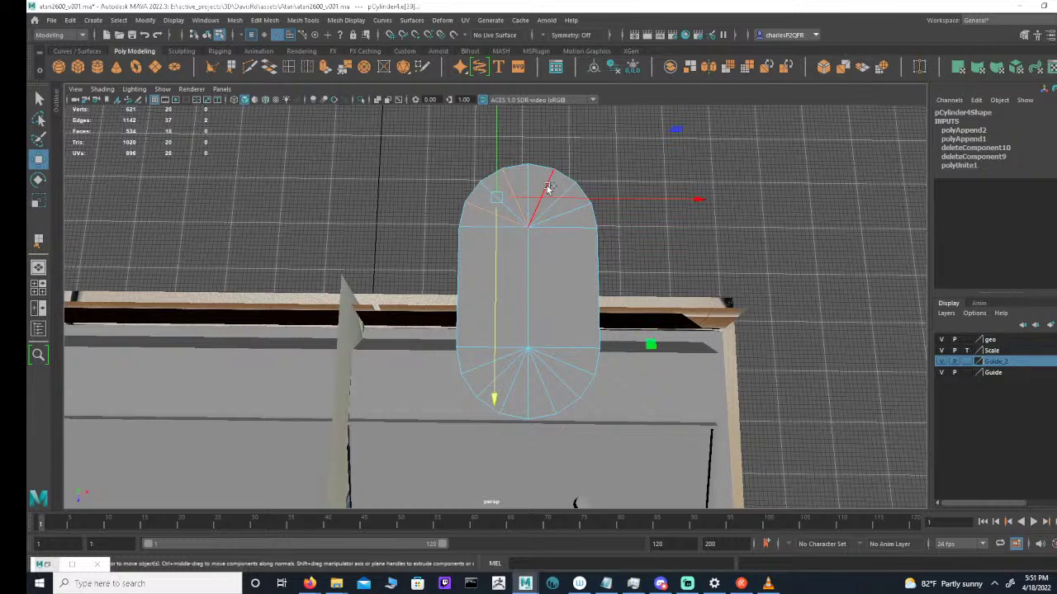
pyautogui.keyDown('shift'); pyautogui.click(549, 188); pyautogui.keyUp('shift')
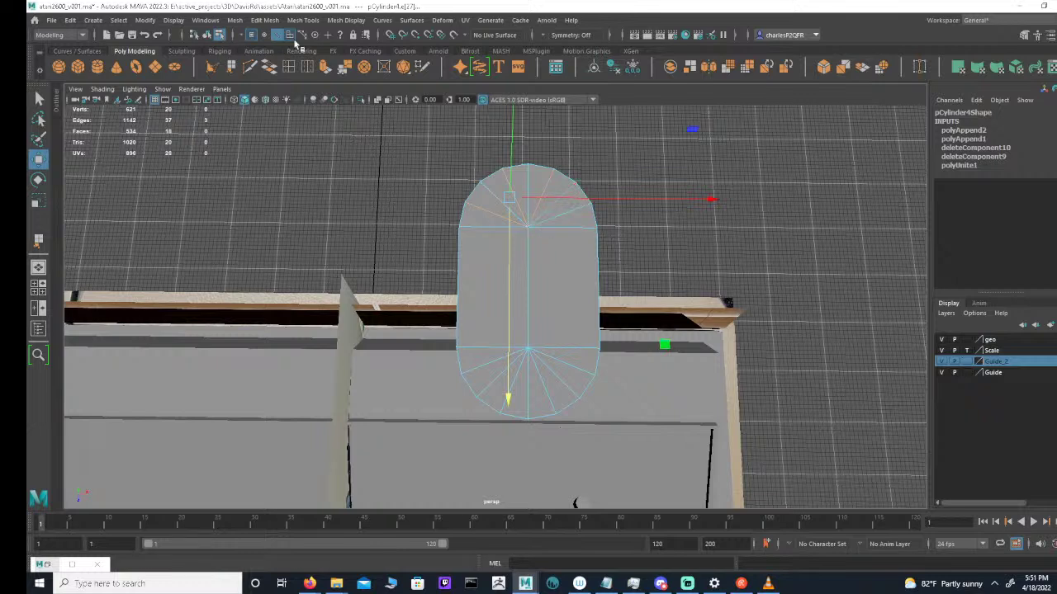
pyautogui.click(559, 249)
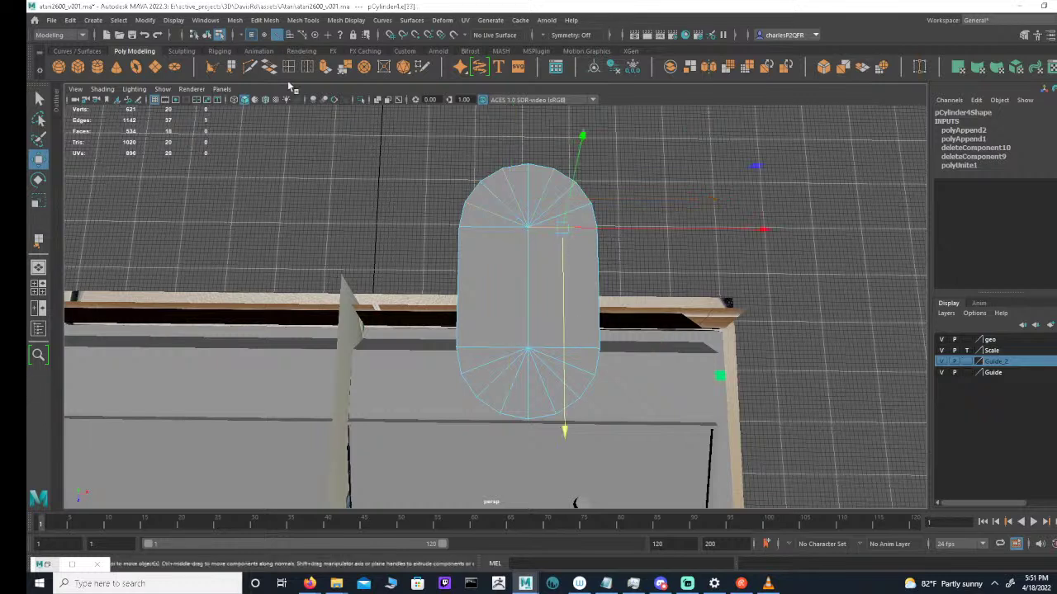
# Try to extrude all faces of the slot shape and scale them slightly inward over the top-view reference
pyautogui.doubleClick(516, 244)
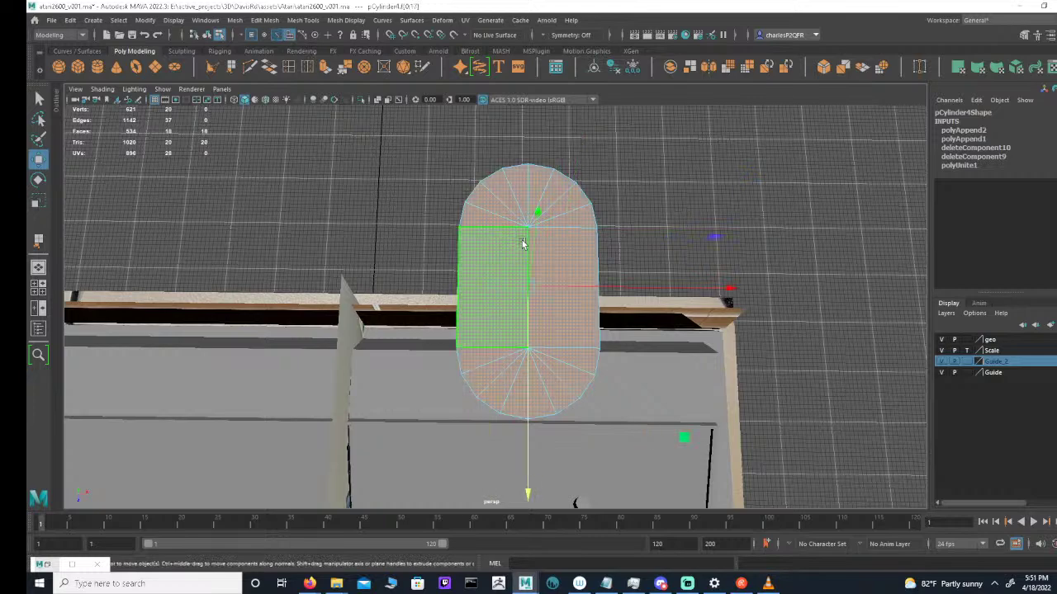
pyautogui.press('space')
pyautogui.press('space')
pyautogui.scroll(5, 477, 225)
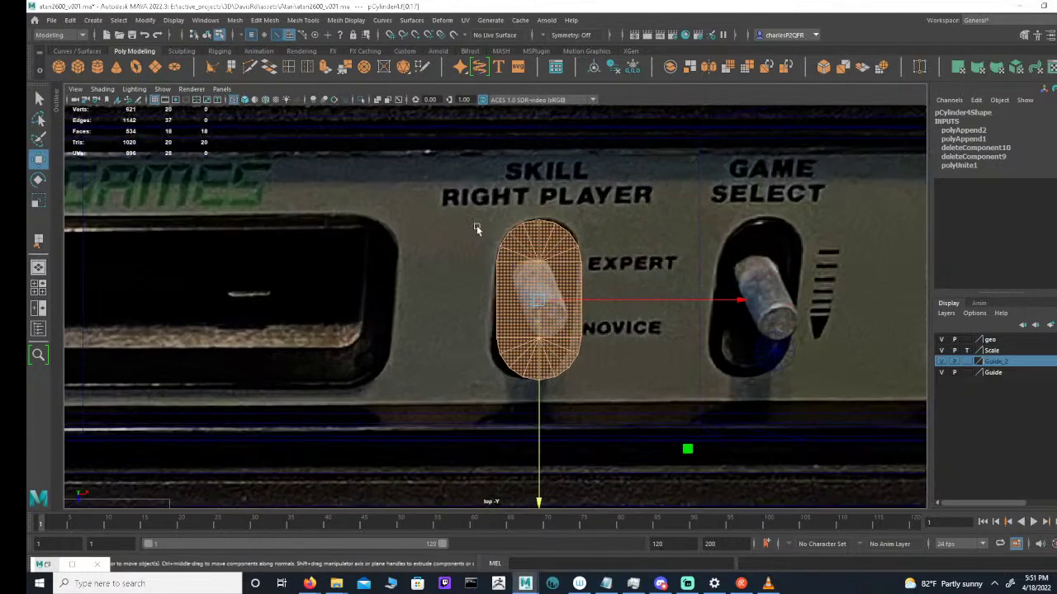
pyautogui.click(329, 68)
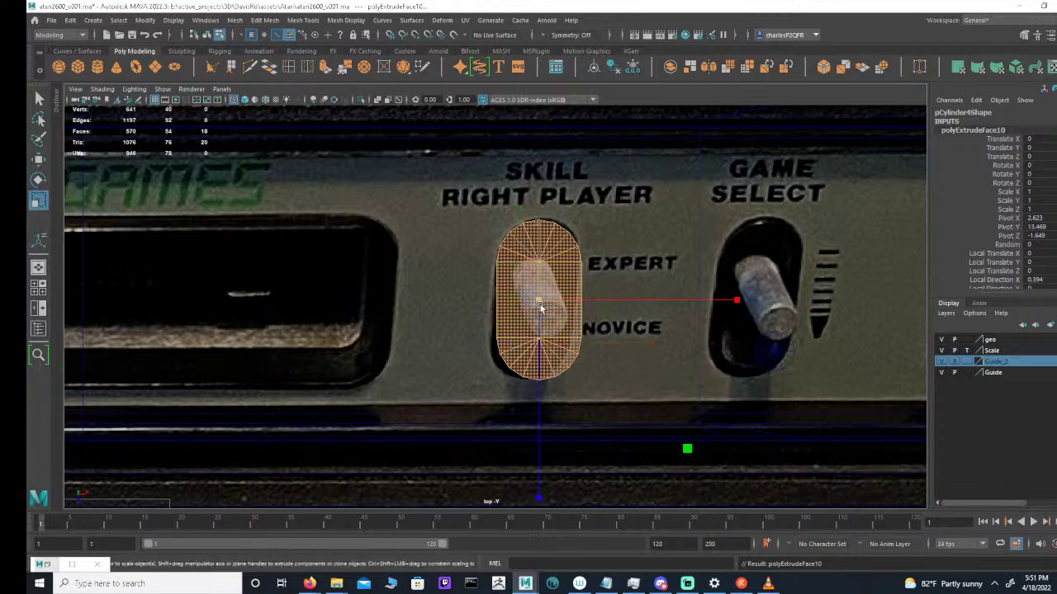
pyautogui.moveTo(539, 300); pyautogui.dragTo(554, 302)
# Undo the slot shape's face extrusion and inward scaling
pyautogui.press('space')
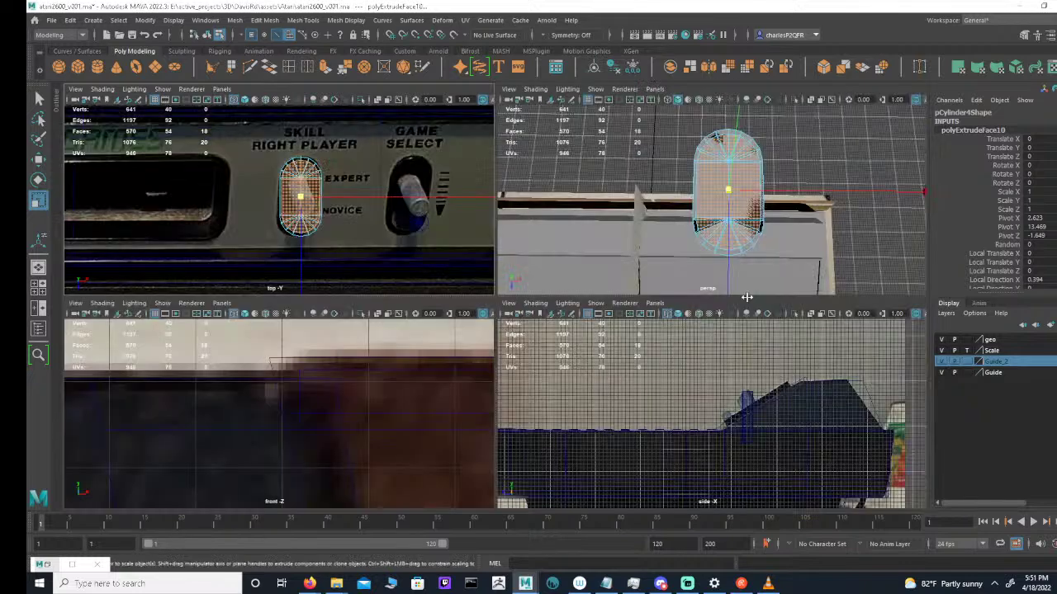
pyautogui.press('f')
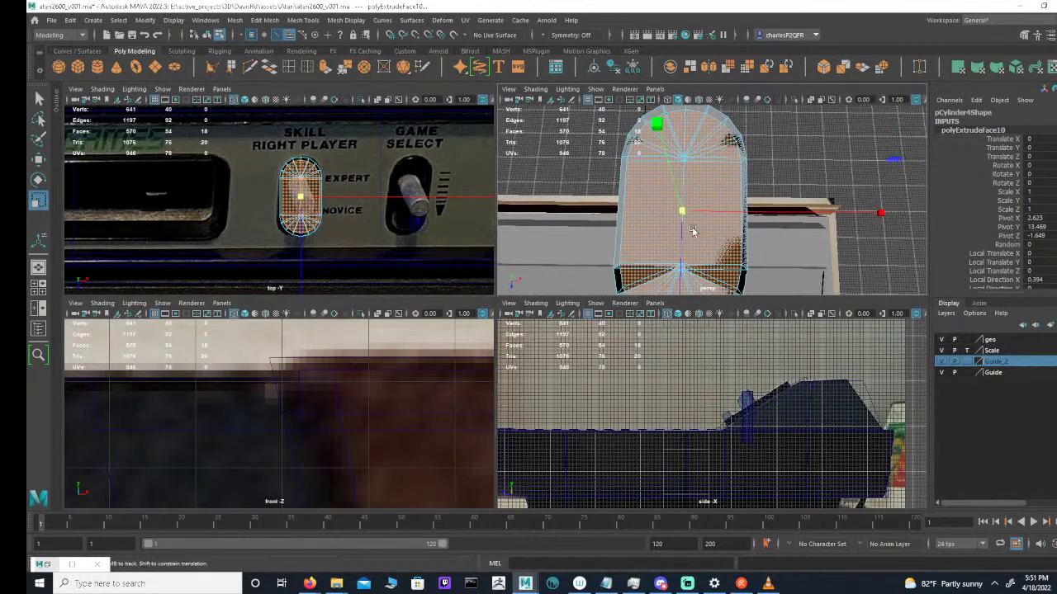
pyautogui.scroll(-3, 701, 229)
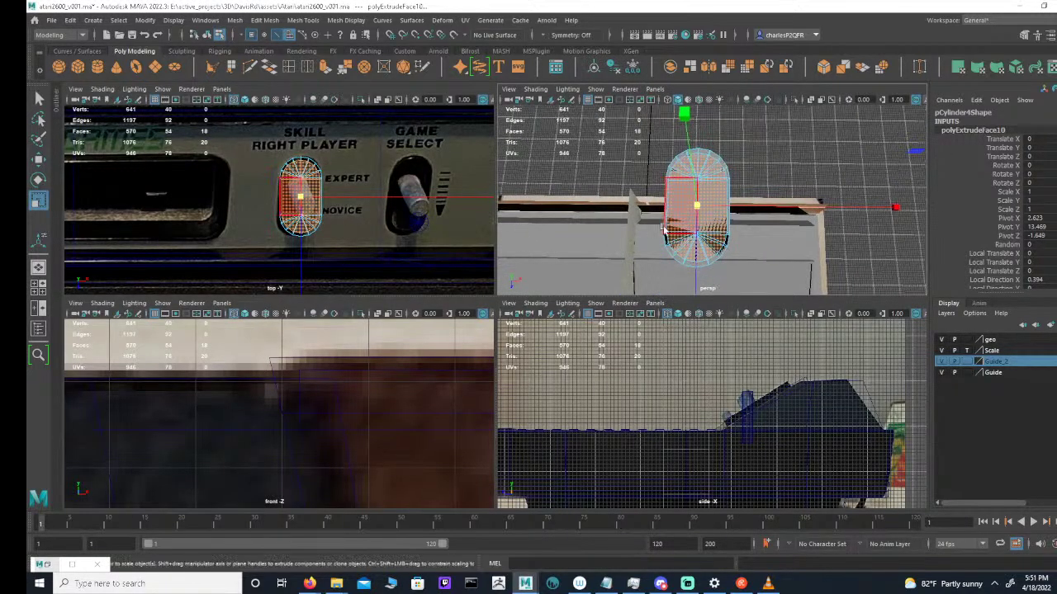
pyautogui.keyDown('alt'); pyautogui.moveTo(725, 363); pyautogui.dragTo(710, 283, button='middle'); pyautogui.keyUp('alt')
pyautogui.keyDown('alt'); pyautogui.moveTo(707, 214); pyautogui.dragTo(722, 224, button='middle'); pyautogui.keyUp('alt')
pyautogui.scroll(3, 728, 228)
pyautogui.hotkey('ctrl', 'z')
pyautogui.hotkey('ctrl', 'z')
pyautogui.hotkey('ctrl', 'z')
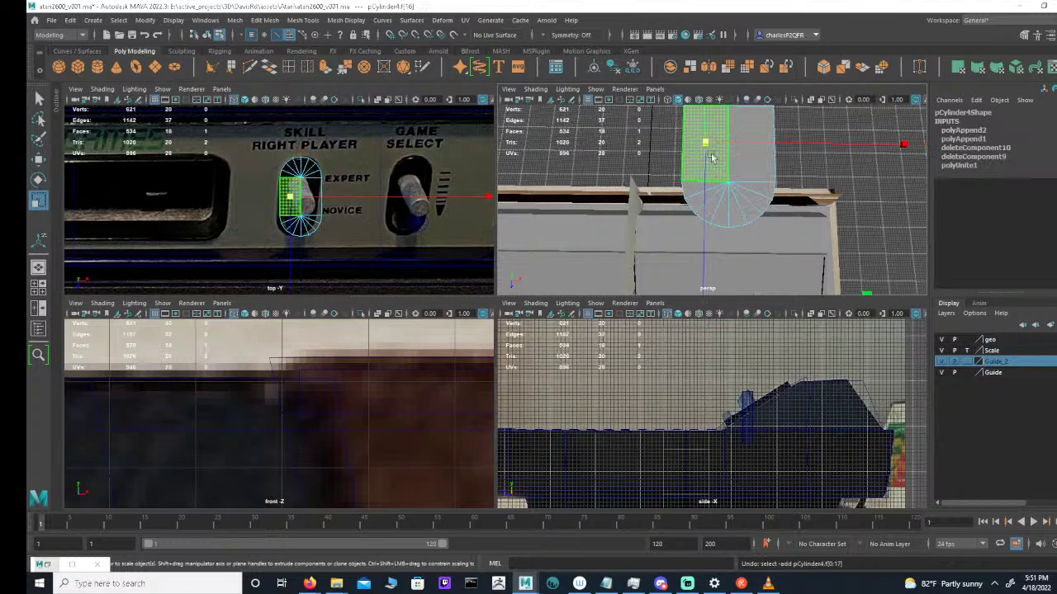
pyautogui.click(742, 185)
pyautogui.press('e')
pyautogui.press('w')
pyautogui.moveTo(727, 125); pyautogui.dragTo(732, 95)
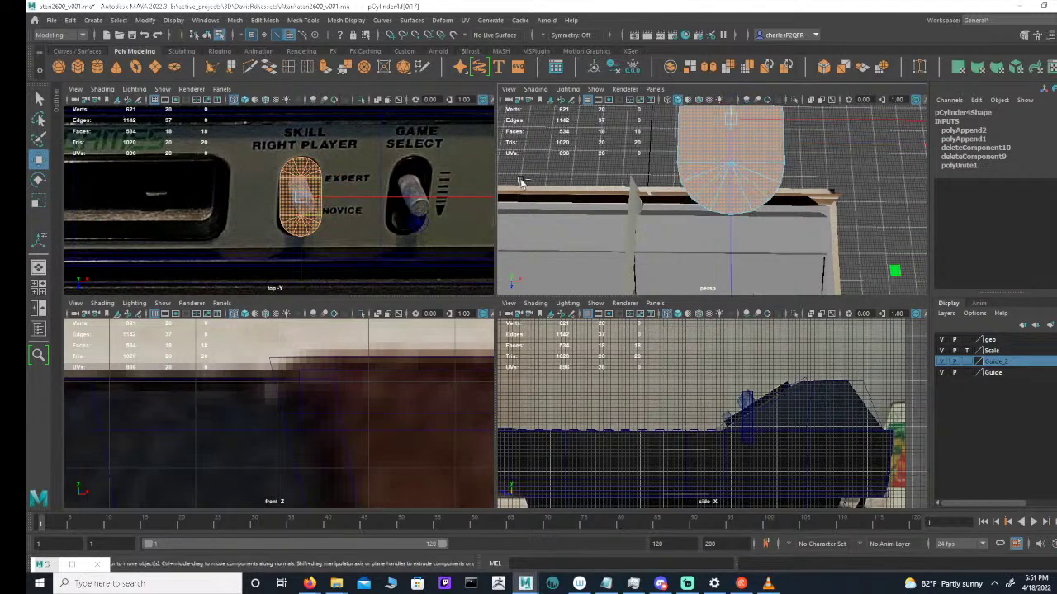
pyautogui.hotkey('ctrl', 'z')
# Examine the flat slot shape in the side and perspective views
pyautogui.keyDown('alt'); pyautogui.moveTo(685, 341); pyautogui.dragTo(661, 482, button='middle'); pyautogui.keyUp('alt')
pyautogui.scroll(-4, 696, 359)
pyautogui.keyDown('alt'); pyautogui.moveTo(735, 355); pyautogui.dragTo(784, 451, button='middle'); pyautogui.keyUp('alt')
pyautogui.keyDown('alt'); pyautogui.moveTo(784, 451); pyautogui.dragTo(455, 472, button='right'); pyautogui.keyUp('alt')
pyautogui.keyDown('alt'); pyautogui.moveTo(762, 398); pyautogui.dragTo(767, 427, button='middle'); pyautogui.keyUp('alt')
pyautogui.keyDown('alt'); pyautogui.moveTo(768, 427); pyautogui.dragTo(795, 413, button='right'); pyautogui.keyUp('alt')
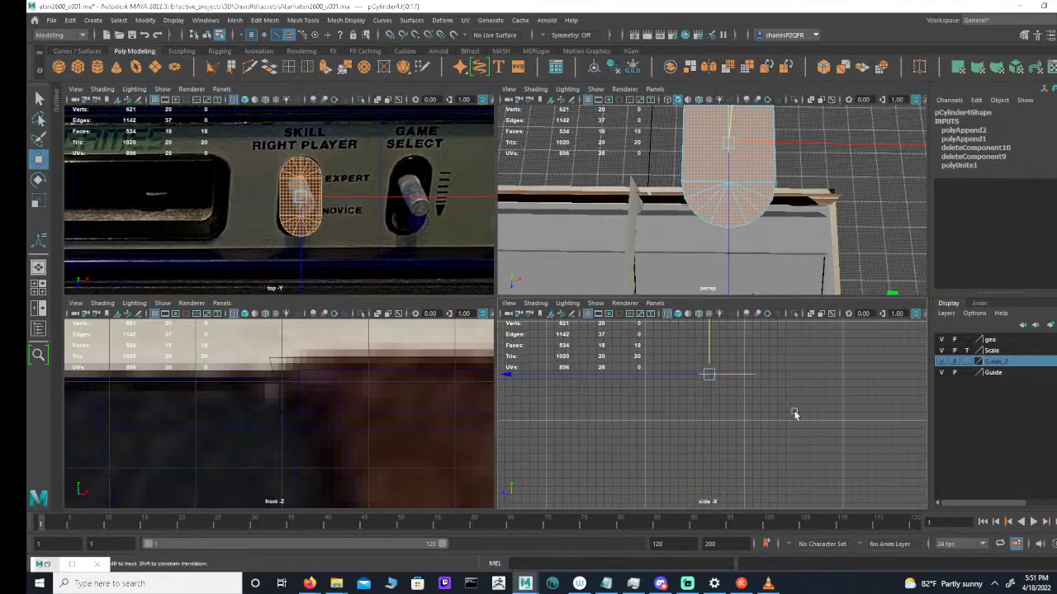
pyautogui.keyDown('alt'); pyautogui.moveTo(717, 384); pyautogui.dragTo(704, 430, button='middle'); pyautogui.keyUp('alt')
pyautogui.keyDown('alt'); pyautogui.moveTo(792, 252); pyautogui.dragTo(767, 176); pyautogui.keyUp('alt')
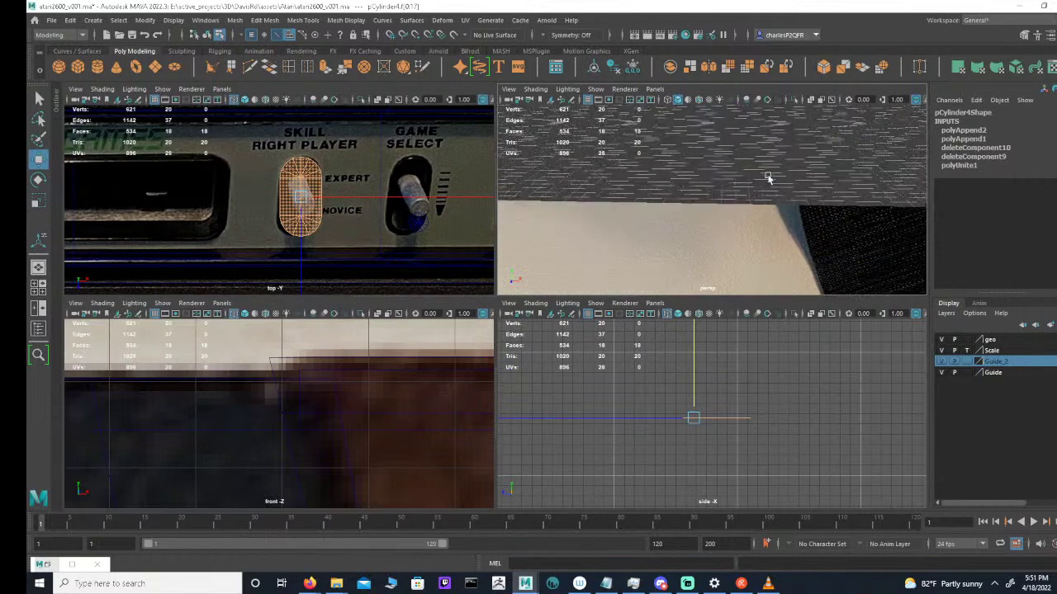
pyautogui.keyDown('alt'); pyautogui.moveTo(767, 177); pyautogui.dragTo(796, 211, button='middle'); pyautogui.keyUp('alt')
pyautogui.keyDown('alt'); pyautogui.moveTo(796, 211); pyautogui.dragTo(634, 225, button='right'); pyautogui.keyUp('alt')
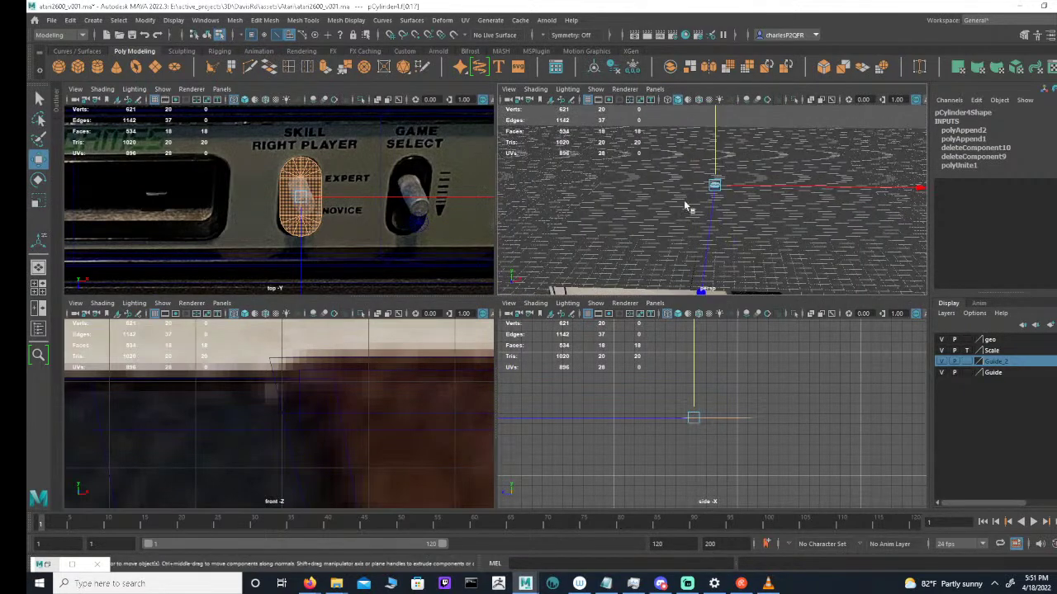
pyautogui.press('f')
pyautogui.keyDown('alt'); pyautogui.moveTo(719, 204); pyautogui.dragTo(739, 217); pyautogui.keyUp('alt')
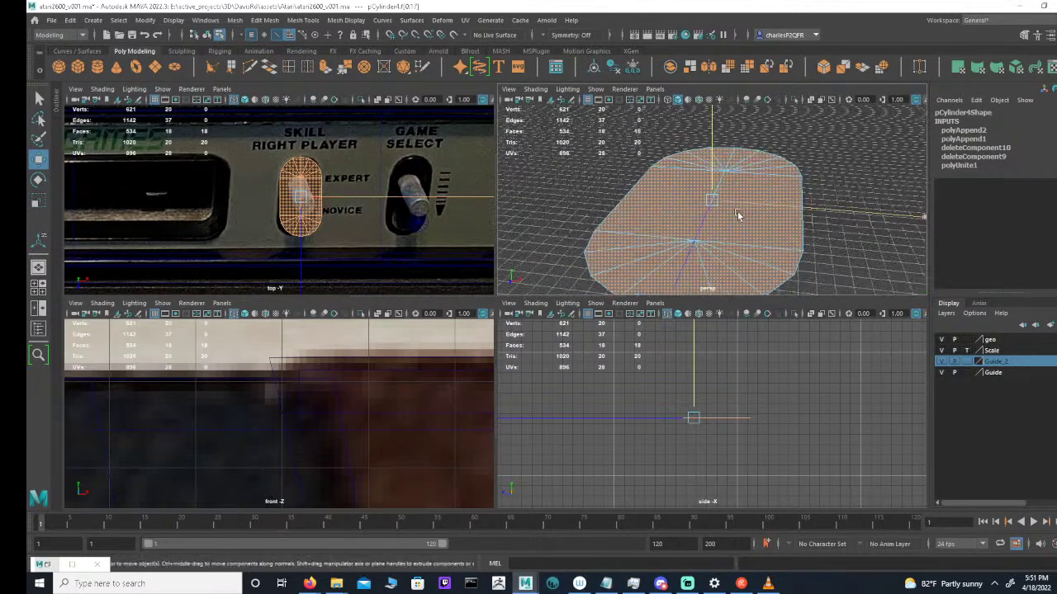
# Try deleting a face of the slot shape, and undo the deletion
pyautogui.press('F11')
pyautogui.click(760, 225)
pyautogui.press('Delete')
pyautogui.hotkey('ctrl', 'z')
# Extrude all faces of the slot shape and scale them uniformly inward to leave a thin rim around the slot
pyautogui.doubleClick(672, 225)
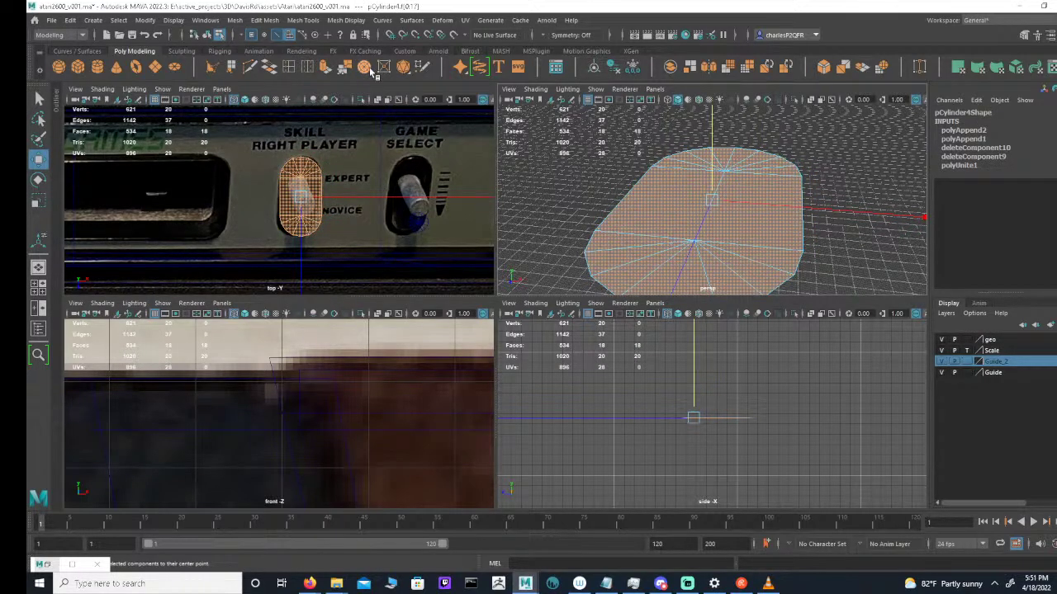
pyautogui.click(327, 70)
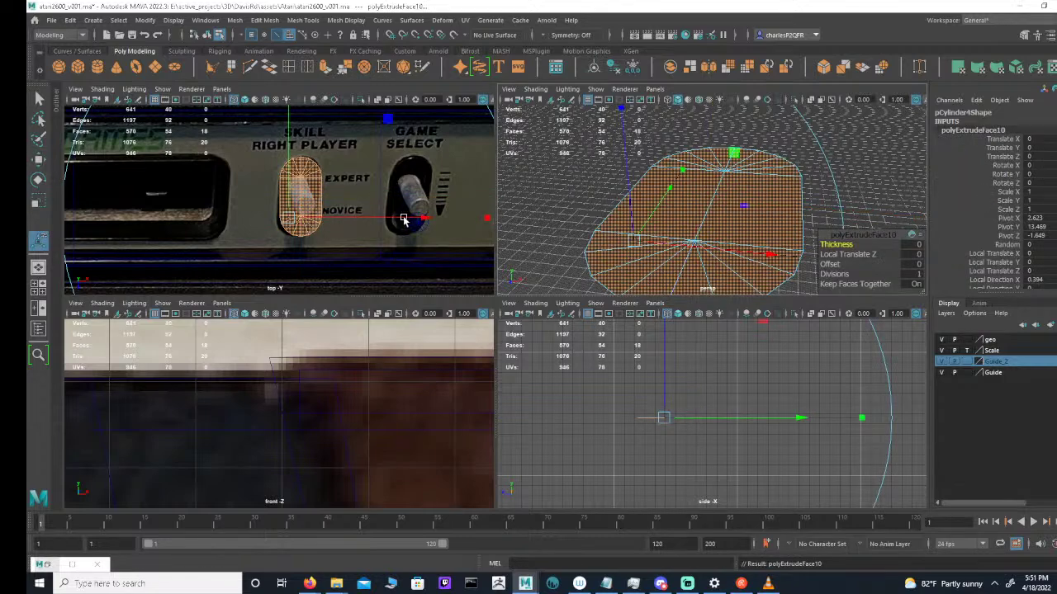
pyautogui.press('r')
pyautogui.moveTo(302, 199); pyautogui.dragTo(299, 198)
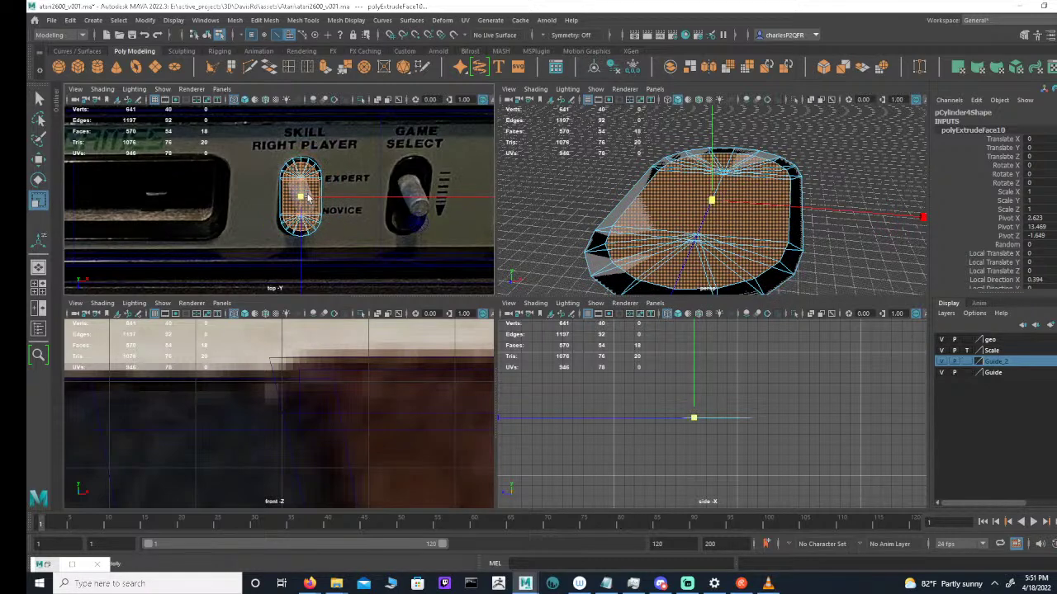
pyautogui.scroll(5, 305, 197)
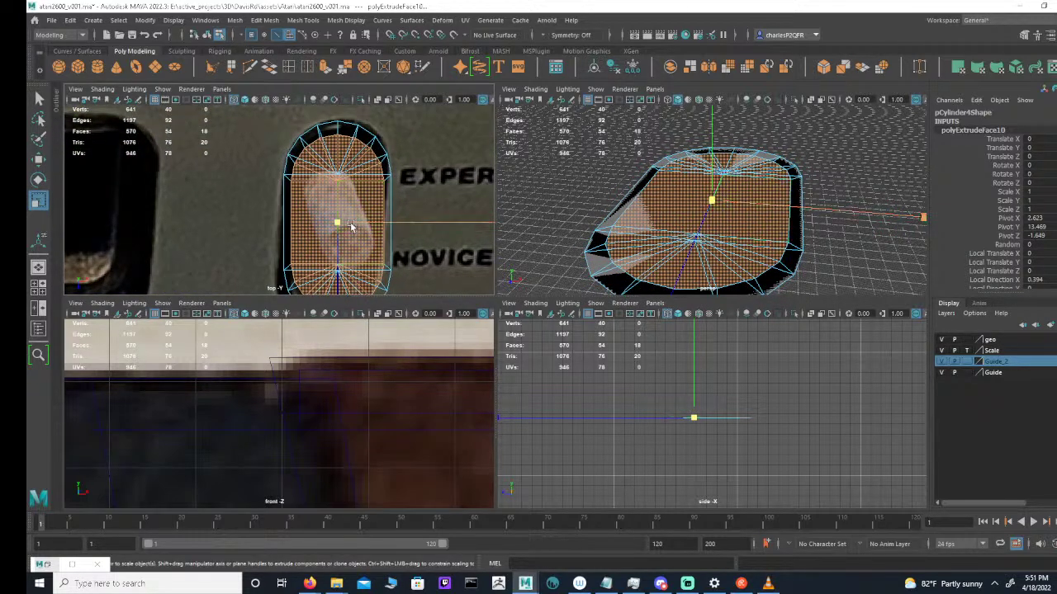
# Scale the extruded inner faces to the slot outline and delete them with the cap faces beneath, leaving an open oval ring
pyautogui.moveTo(337, 229); pyautogui.dragTo(337, 223)
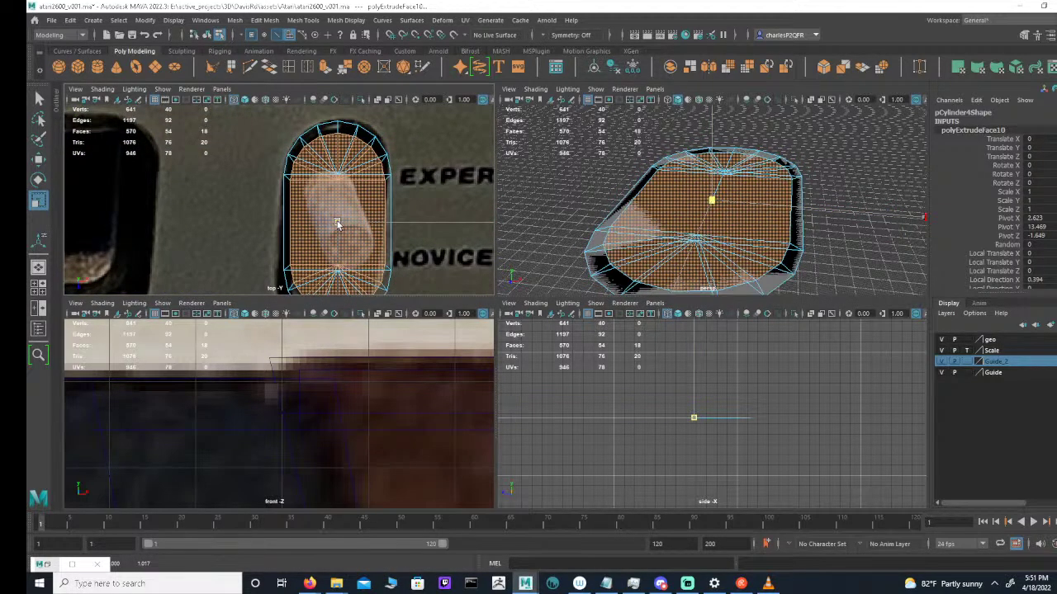
pyautogui.press('Delete')
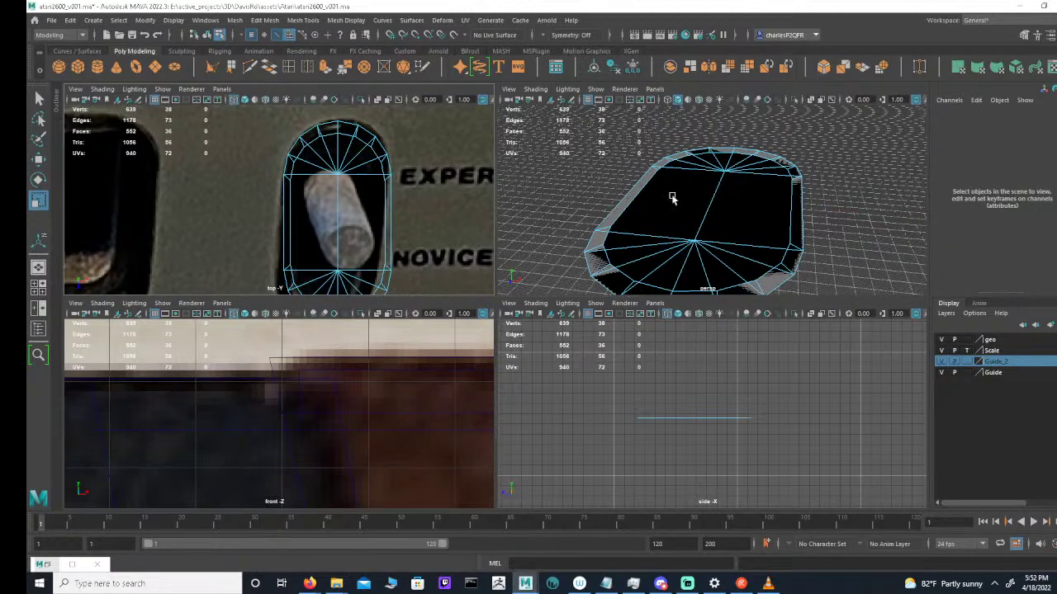
pyautogui.doubleClick(652, 220)
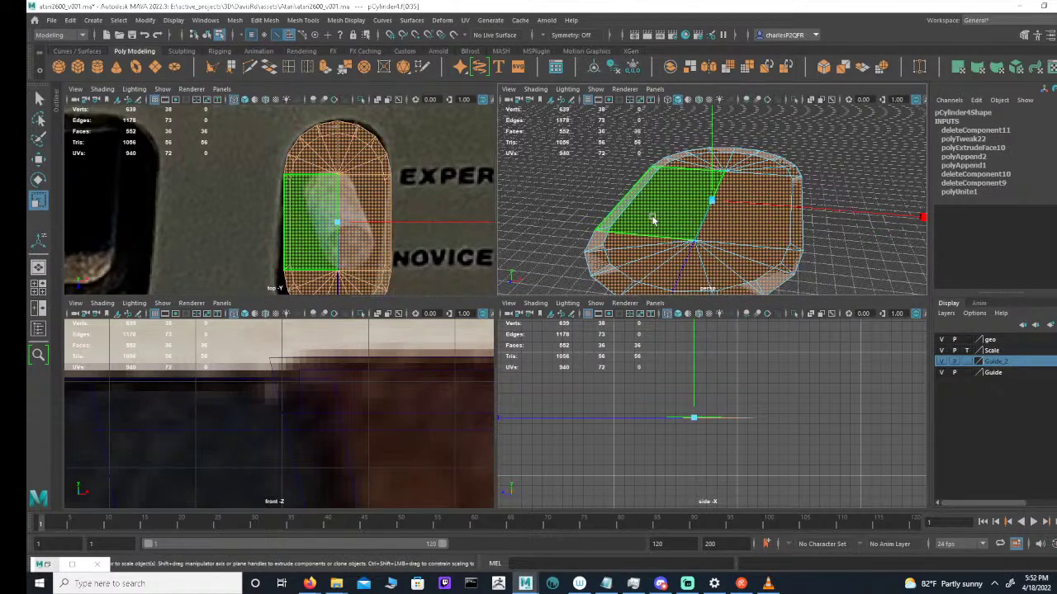
pyautogui.click(617, 231)
pyautogui.doubleClick(604, 235)
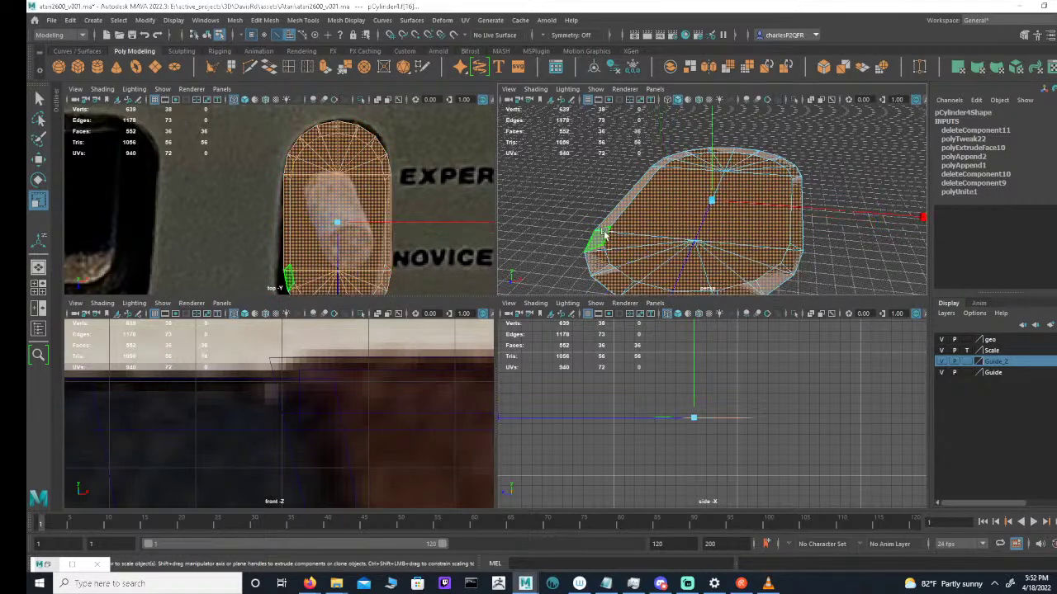
pyautogui.keyDown('alt'); pyautogui.moveTo(697, 235); pyautogui.dragTo(700, 231); pyautogui.keyUp('alt')
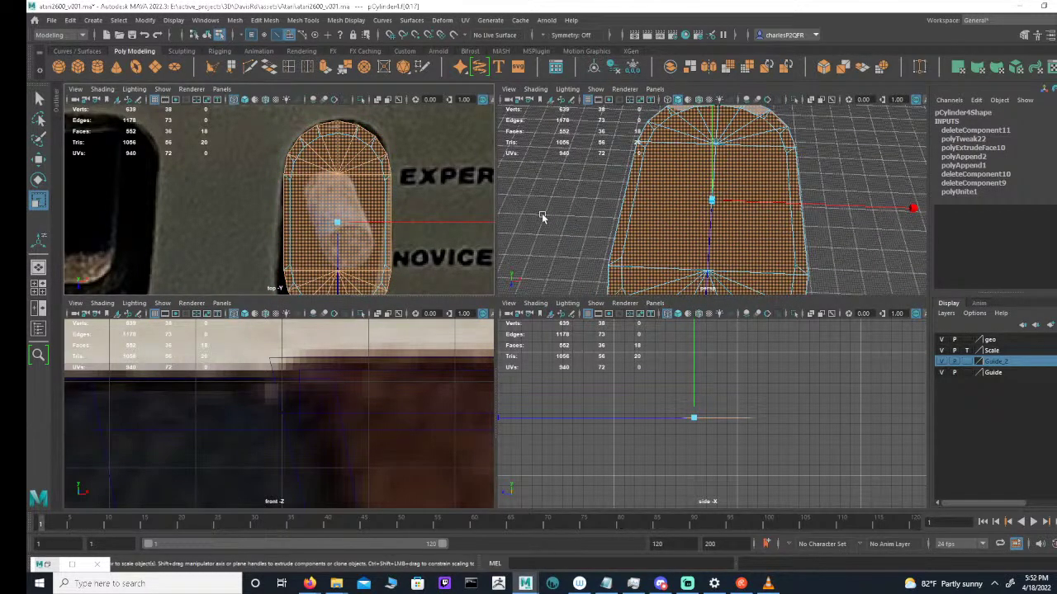
pyautogui.press('Delete')
# Compare the remaining oval ring with the right player skill switch slot in the top reference image
pyautogui.keyDown('alt'); pyautogui.moveTo(671, 195); pyautogui.dragTo(719, 165); pyautogui.keyUp('alt')
pyautogui.doubleClick(765, 195)
pyautogui.keyDown('alt'); pyautogui.moveTo(353, 197); pyautogui.dragTo(431, 188, button='middle'); pyautogui.keyUp('alt')
pyautogui.scroll(-3, 368, 151)
pyautogui.scroll(1, 397, 165)
pyautogui.scroll(3, 432, 188)
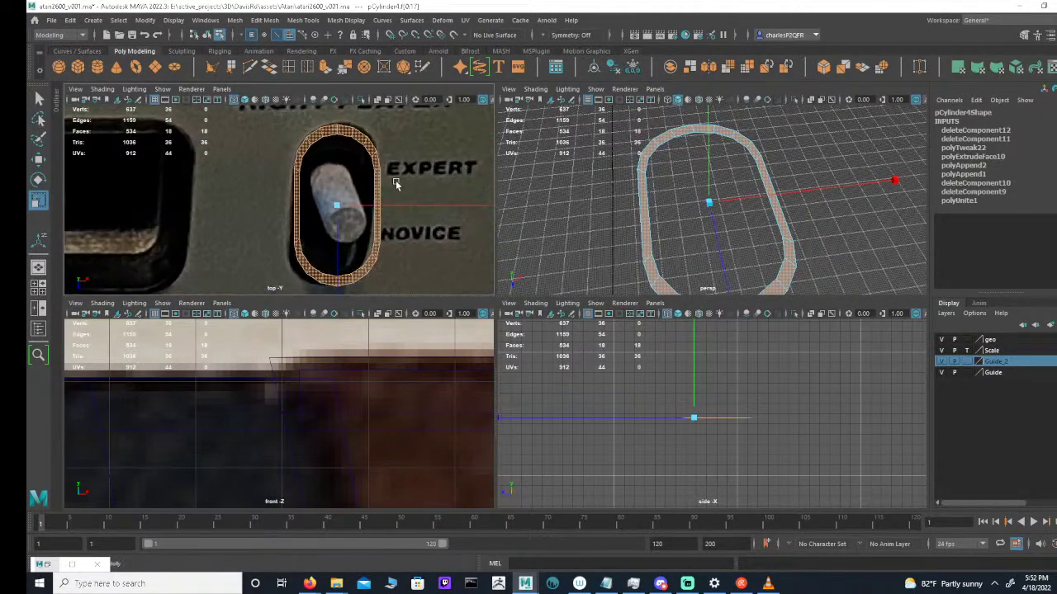
pyautogui.scroll(3, 330, 136)
pyautogui.scroll(-3, 334, 170)
pyautogui.scroll(3, 399, 185)
pyautogui.scroll(-5, 399, 185)
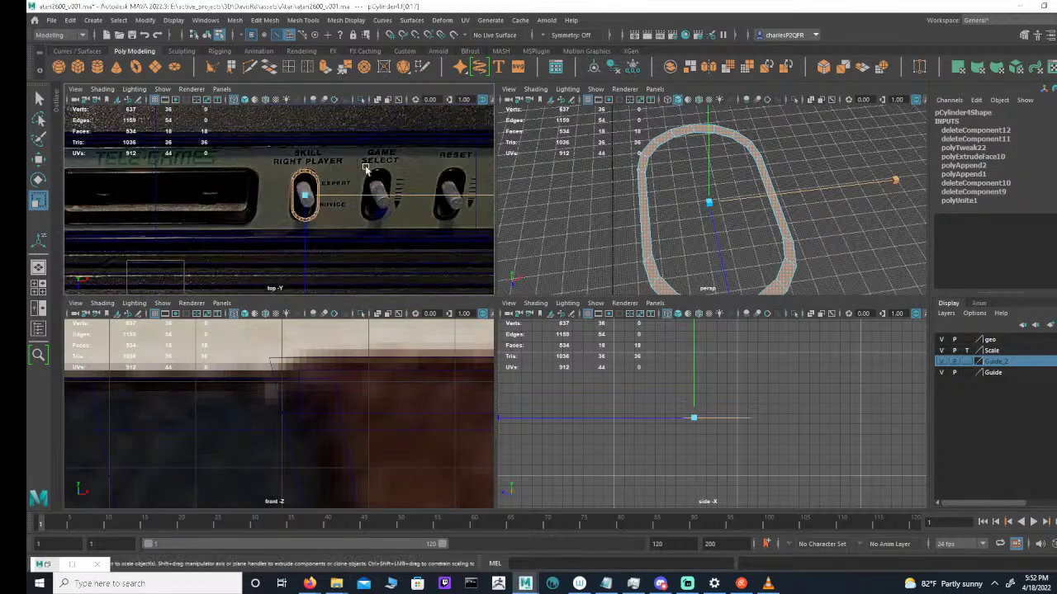
pyautogui.scroll(5, 377, 164)
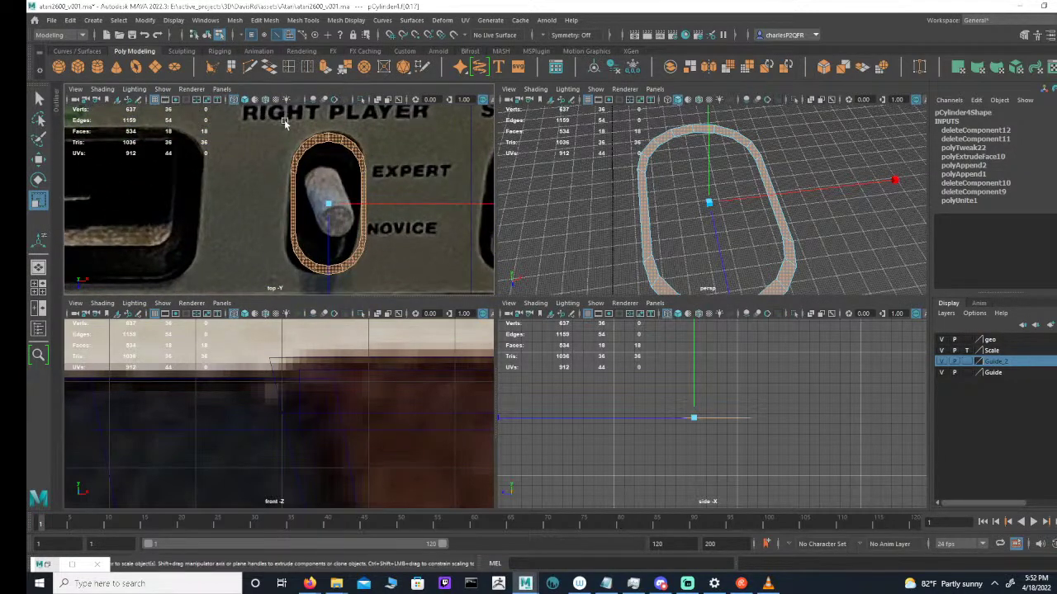
# Move the vertices of the ring's lower end slightly up along the slot in the top view
pyautogui.click(252, 36)
pyautogui.moveTo(269, 213); pyautogui.dragTo(401, 279)
pyautogui.press('w')
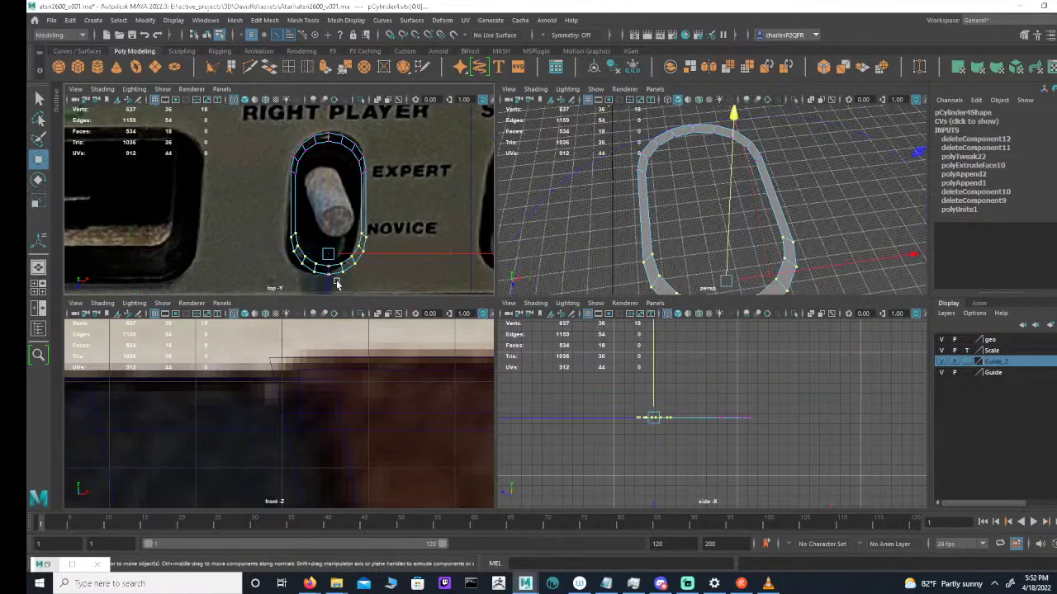
pyautogui.moveTo(328, 281); pyautogui.dragTo(327, 277)
# Select the ring's inner loop of vertices and scale it slightly narrower in X to widen the ring's sides
pyautogui.click(337, 143)
pyautogui.hotkey('ctrl', 'z')
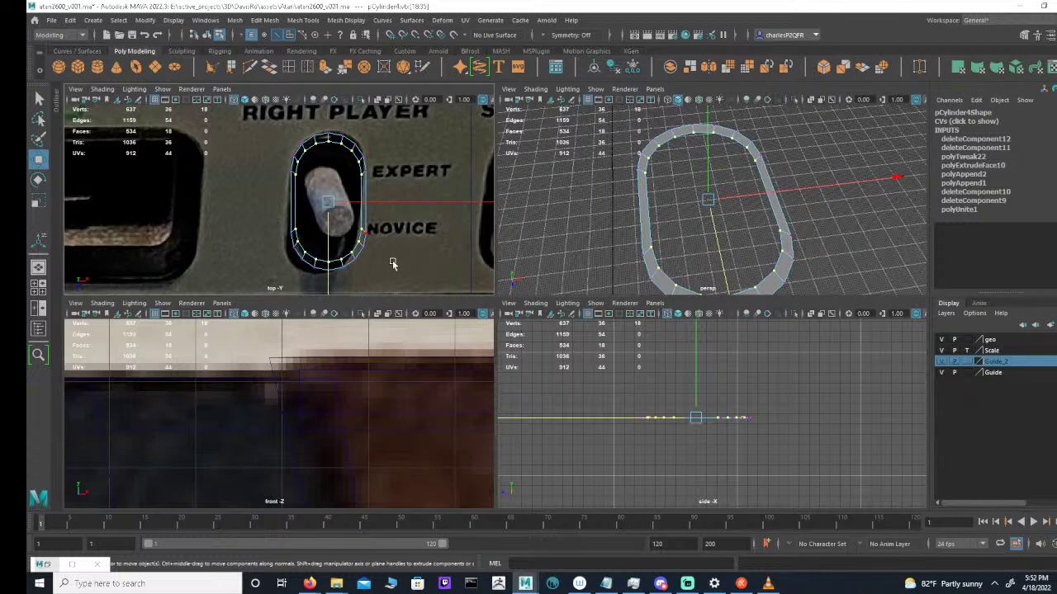
pyautogui.press('r')
pyautogui.keyDown('alt'); pyautogui.moveTo(392, 229); pyautogui.dragTo(339, 231, button='middle'); pyautogui.keyUp('alt')
pyautogui.moveTo(472, 205); pyautogui.dragTo(450, 207)
pyautogui.scroll(2, 430, 221)
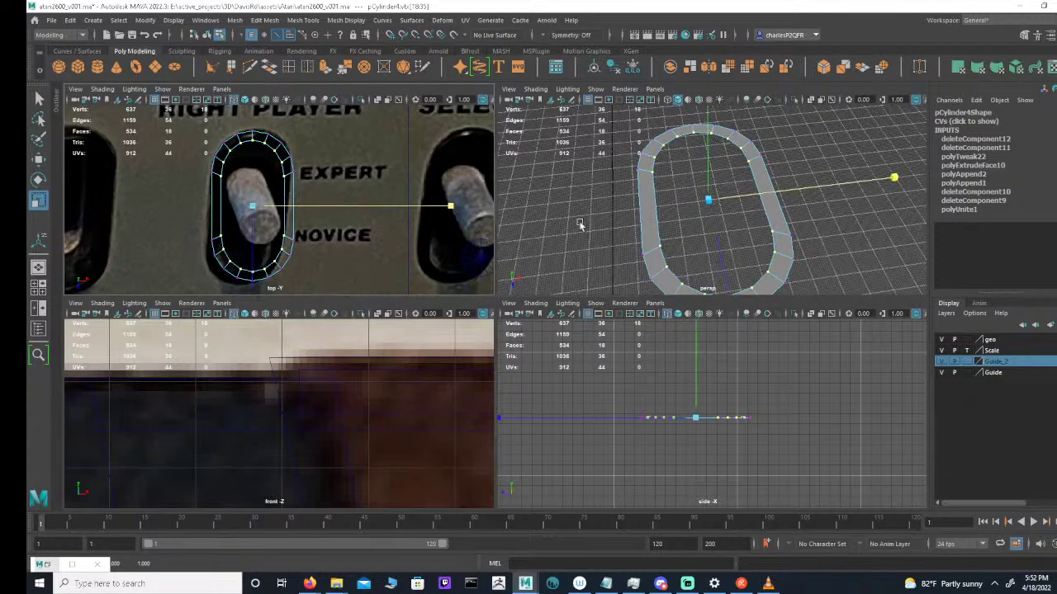
pyautogui.click(288, 66)
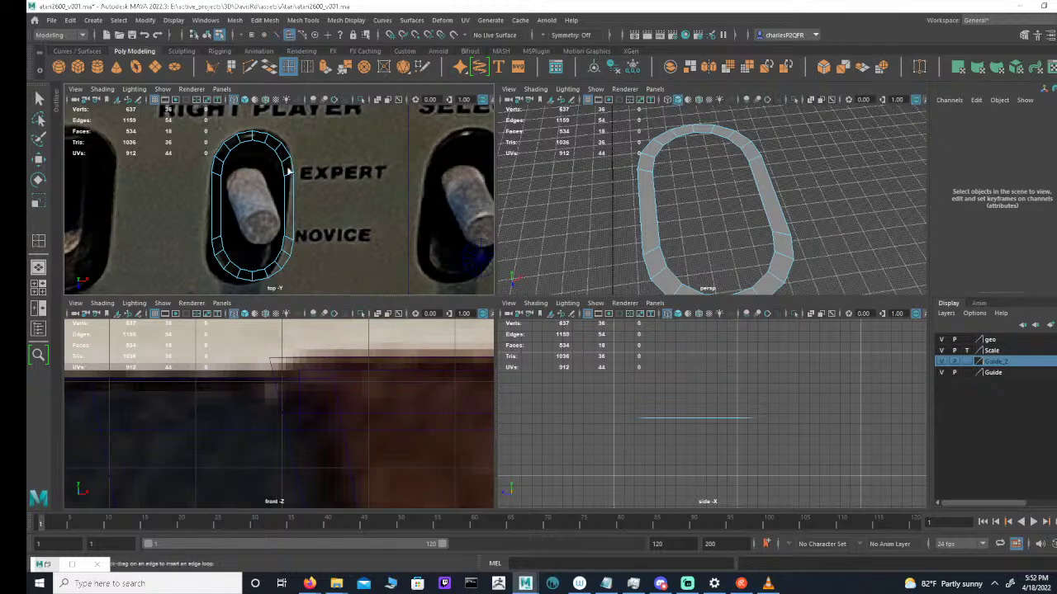
pyautogui.click(282, 169)
pyautogui.click(56, 97)
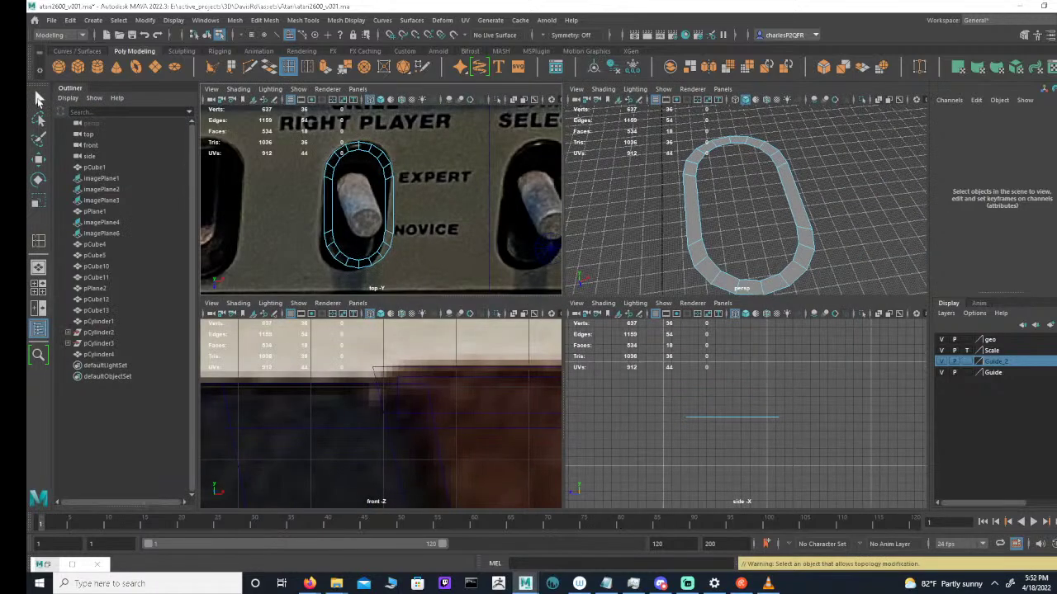
pyautogui.click(38, 100)
# Select all faces of the oval ring and extrude them upward with a local Z translation of about 0.029
pyautogui.click(385, 175)
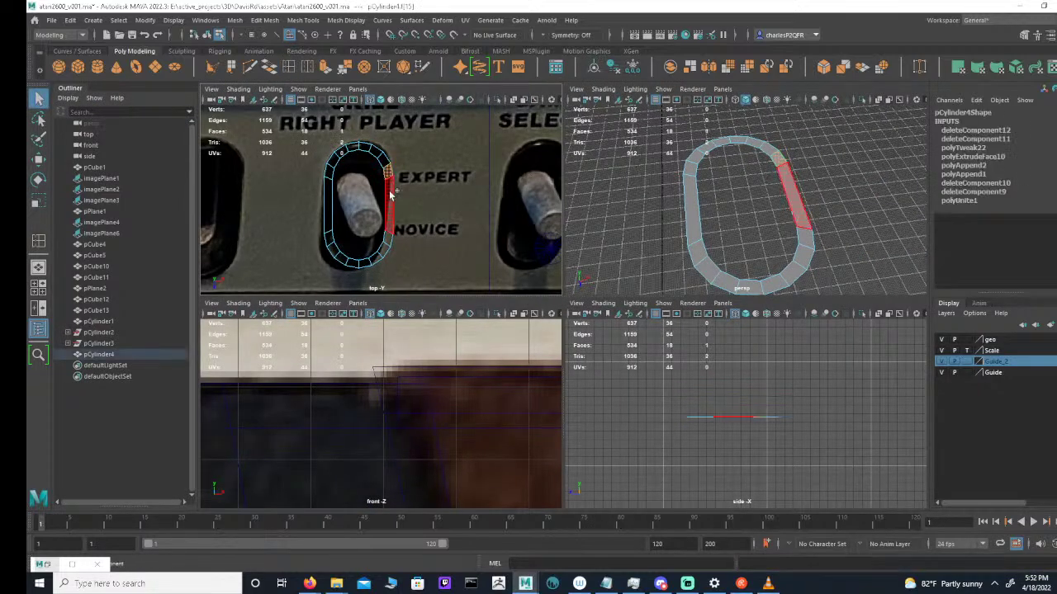
pyautogui.click(335, 71)
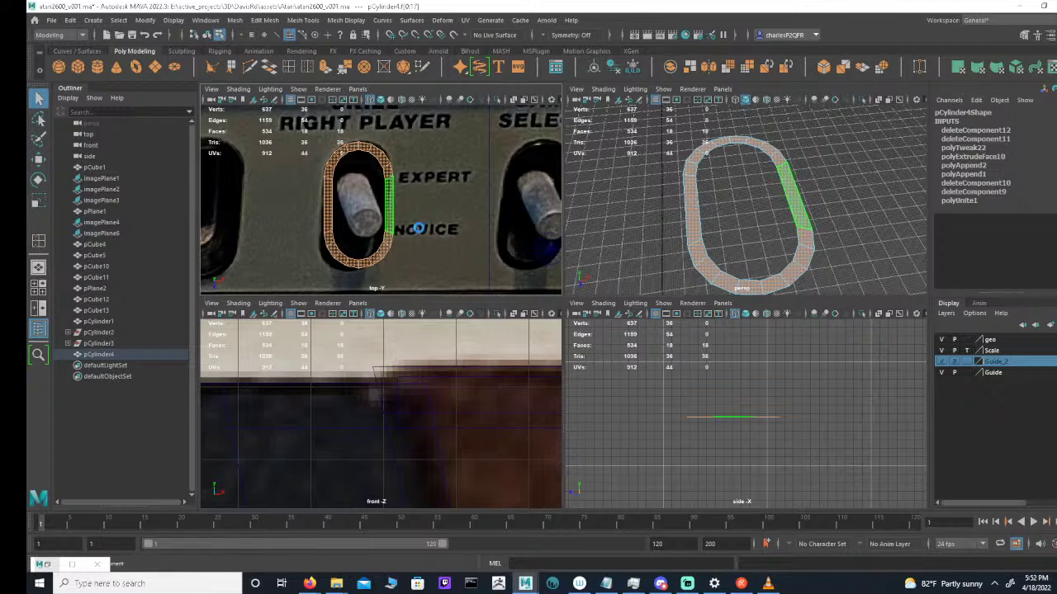
pyautogui.click(686, 195)
pyautogui.moveTo(686, 192); pyautogui.dragTo(687, 192)
pyautogui.click(884, 225)
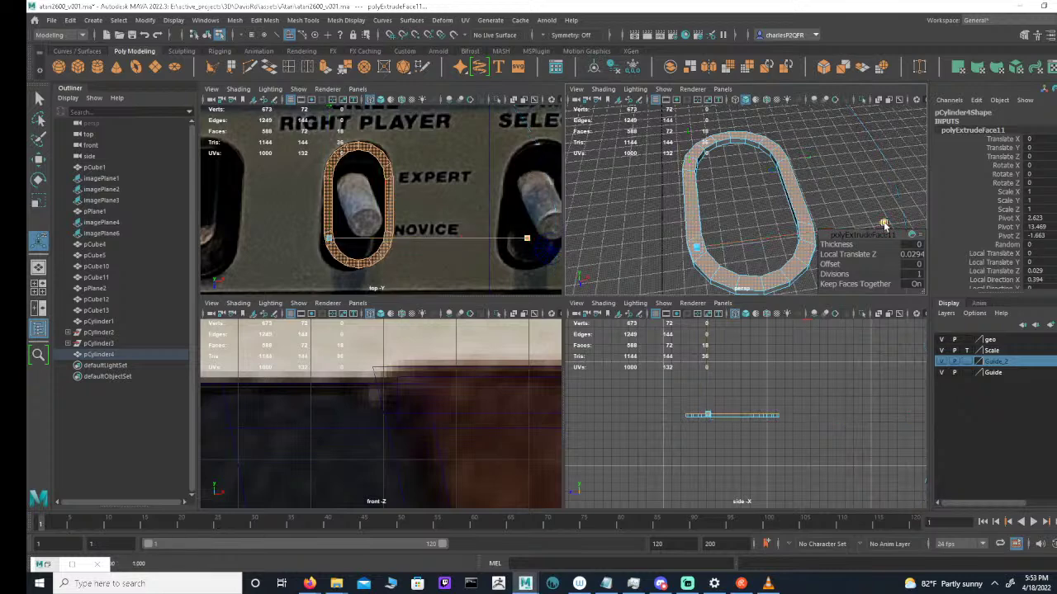
pyautogui.moveTo(884, 224); pyautogui.dragTo(831, 236)
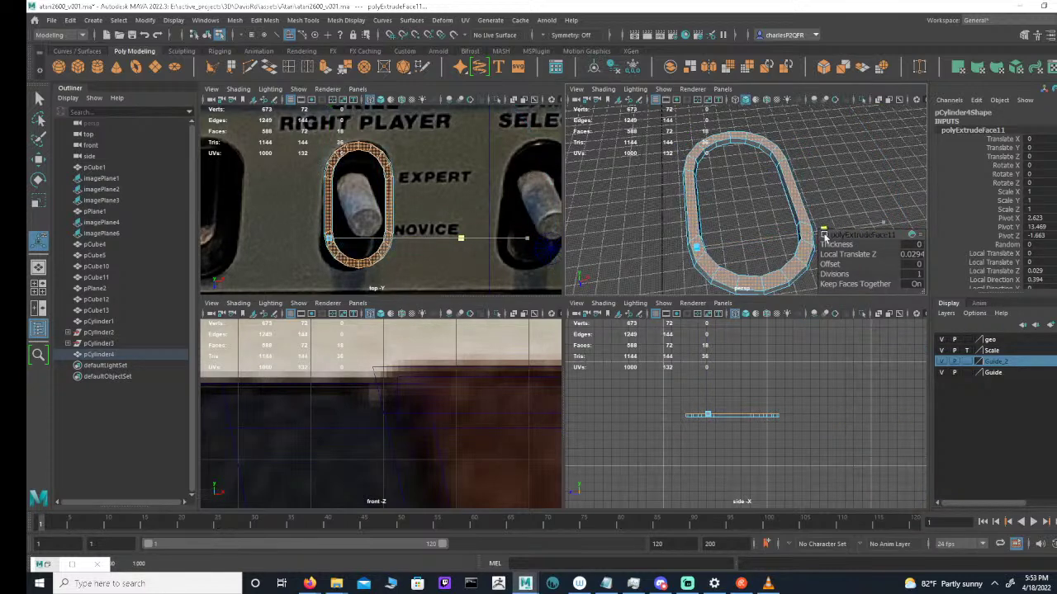
pyautogui.click(824, 234)
pyautogui.hotkey('ctrl', 'z')
# Scale the extruded top faces uniformly inward to bevel the ring and lower their local Z translation to about 0.021
pyautogui.click(697, 249)
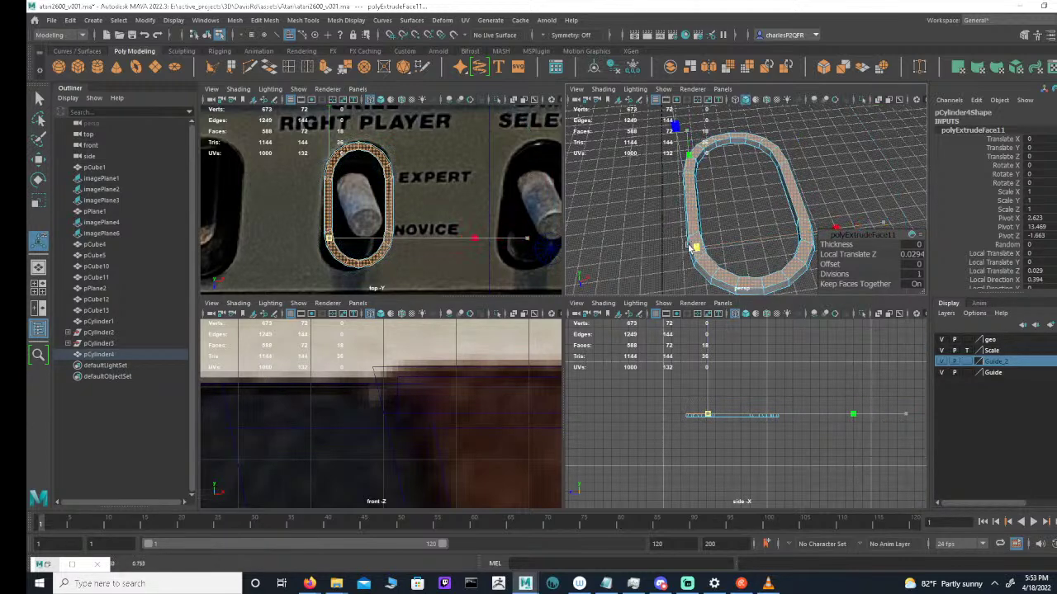
pyautogui.click(691, 247)
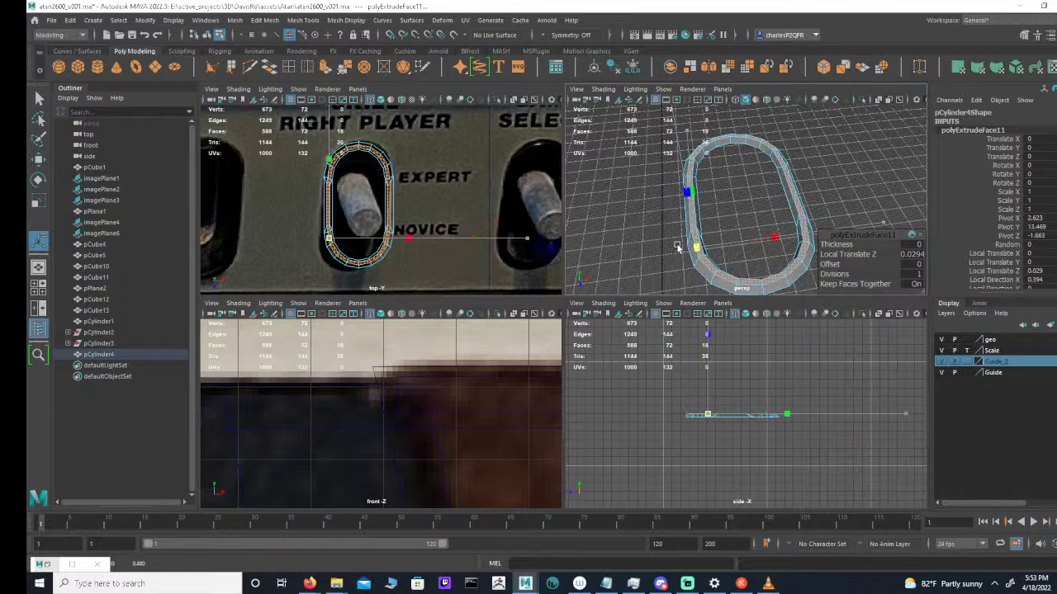
pyautogui.moveTo(678, 247); pyautogui.dragTo(677, 247)
pyautogui.keyDown('alt'); pyautogui.moveTo(784, 167); pyautogui.dragTo(709, 154); pyautogui.keyUp('alt')
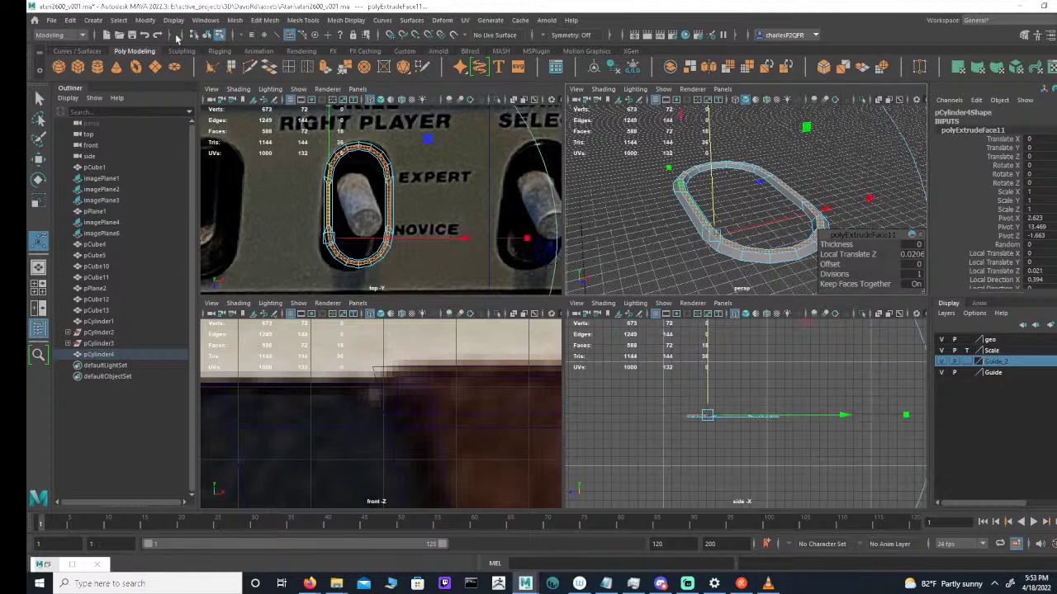
# Extrude the ring's inner edge loop straight down to form the slot's inner walls, and return to object selection
pyautogui.click(278, 35)
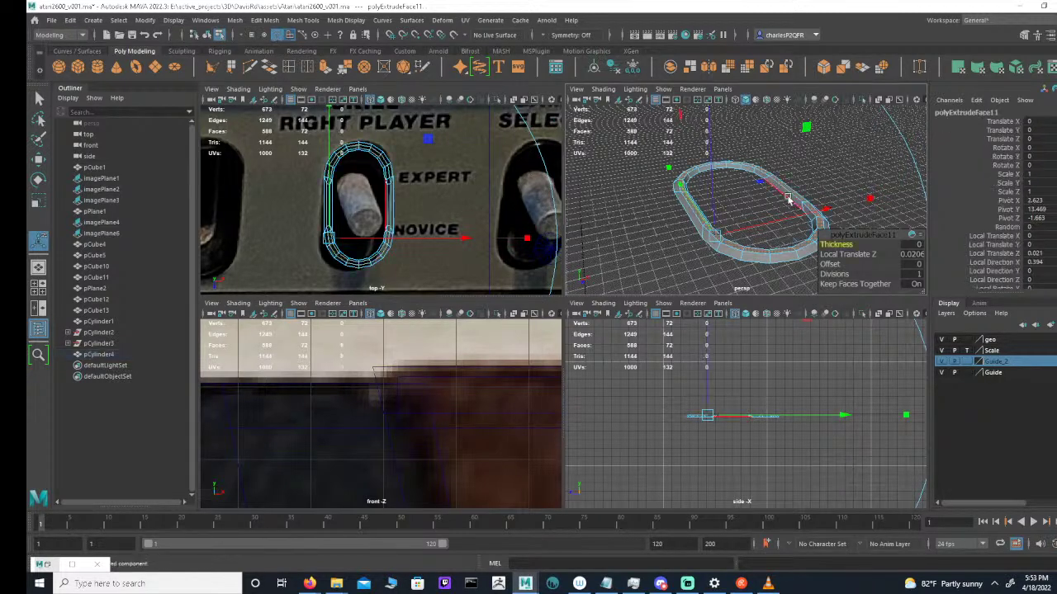
pyautogui.doubleClick(788, 200)
pyautogui.click(329, 69)
pyautogui.press('w')
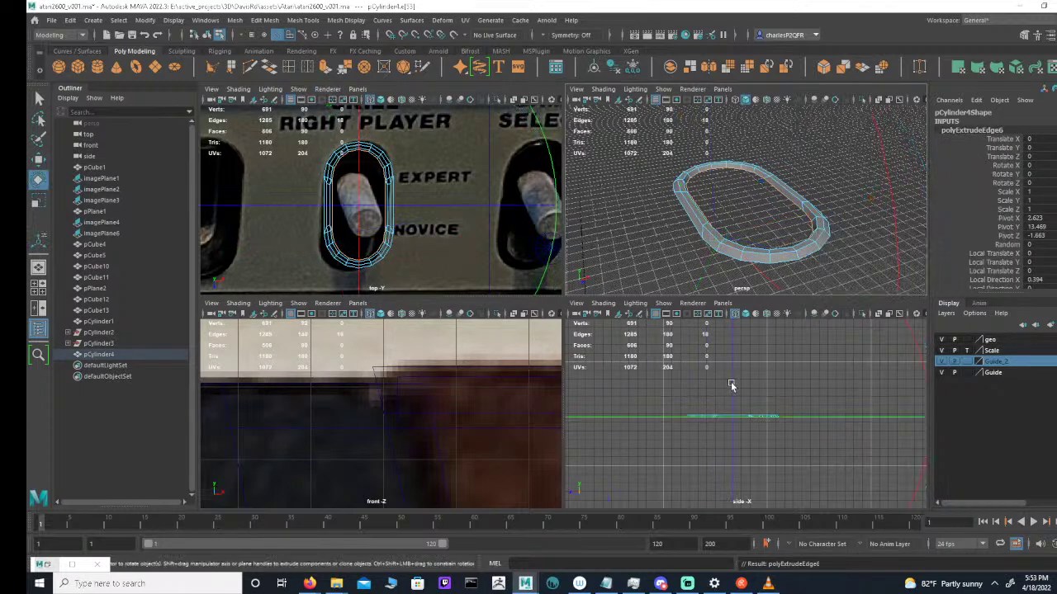
pyautogui.moveTo(735, 374); pyautogui.dragTo(742, 409)
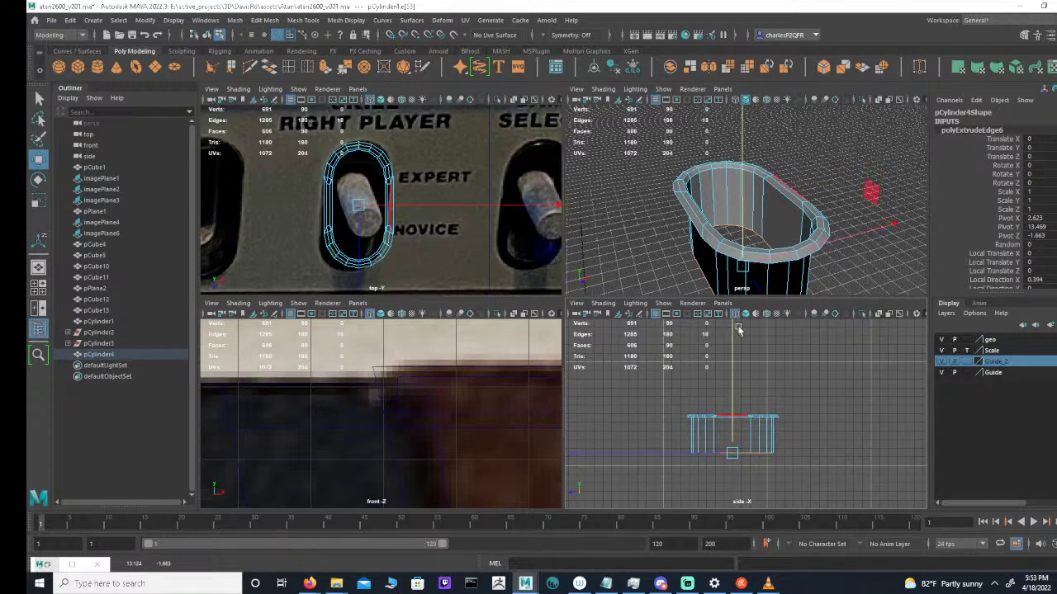
pyautogui.keyDown('alt'); pyautogui.moveTo(732, 231); pyautogui.dragTo(649, 187, button='right'); pyautogui.keyUp('alt')
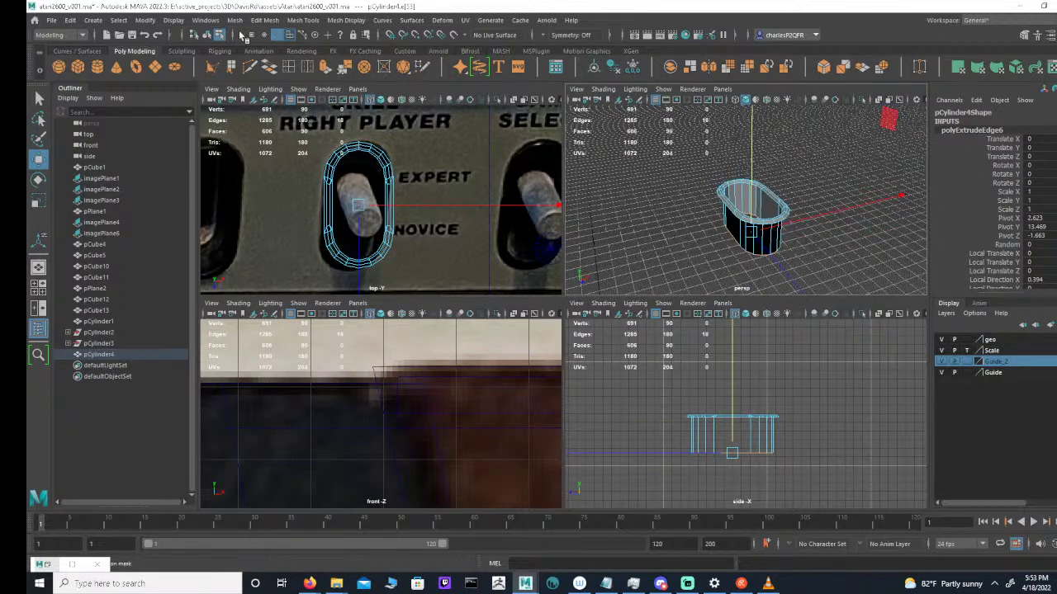
pyautogui.click(207, 35)
# Try to snap the slot frame's pivot up to its top rim in the side view
pyautogui.scroll(-5, 689, 348)
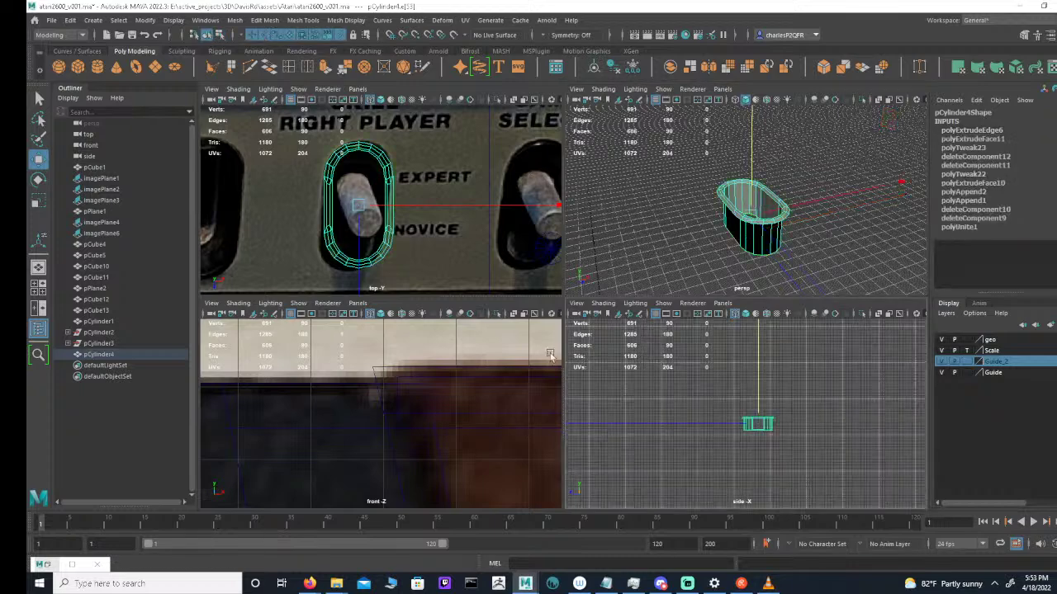
pyautogui.keyDown('alt'); pyautogui.moveTo(645, 351); pyautogui.dragTo(537, 356, button='right'); pyautogui.keyUp('alt')
pyautogui.keyDown('alt'); pyautogui.moveTo(635, 420); pyautogui.dragTo(640, 440, button='middle'); pyautogui.keyUp('alt')
pyautogui.keyDown('alt'); pyautogui.moveTo(640, 439); pyautogui.dragTo(917, 462, button='right'); pyautogui.keyUp('alt')
pyautogui.keyDown('alt'); pyautogui.moveTo(777, 348); pyautogui.dragTo(702, 435, button='middle'); pyautogui.keyUp('alt')
pyautogui.keyDown('alt'); pyautogui.moveTo(702, 434); pyautogui.dragTo(719, 430, button='right'); pyautogui.keyUp('alt')
pyautogui.press('e')
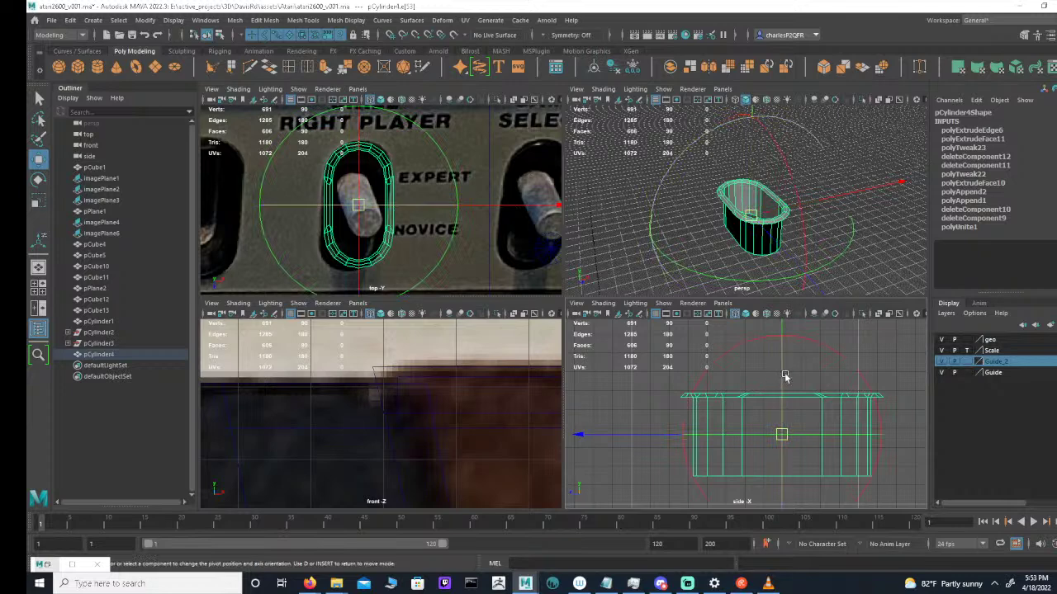
pyautogui.moveTo(781, 333); pyautogui.dragTo(784, 346)
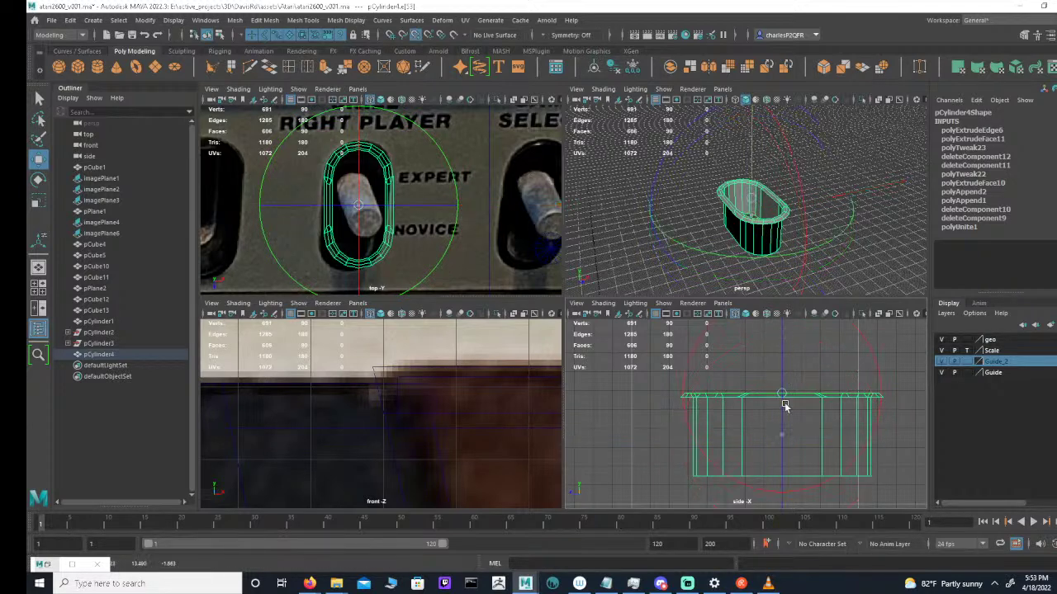
# Try repositioning with vertex snapping around the slot frame's top rim in the enlarged side view, and undo the last move
pyautogui.press('space')
pyautogui.scroll(-5, 790, 366)
pyautogui.keyDown('alt'); pyautogui.moveTo(617, 299); pyautogui.dragTo(631, 400, button='middle'); pyautogui.keyUp('alt')
pyautogui.keyDown('alt'); pyautogui.moveTo(632, 401); pyautogui.dragTo(823, 410, button='right'); pyautogui.keyUp('alt')
pyautogui.keyDown('alt'); pyautogui.moveTo(611, 353); pyautogui.dragTo(706, 351, button='right'); pyautogui.keyUp('alt')
pyautogui.press('v')
pyautogui.moveTo(598, 319); pyautogui.dragTo(604, 432)
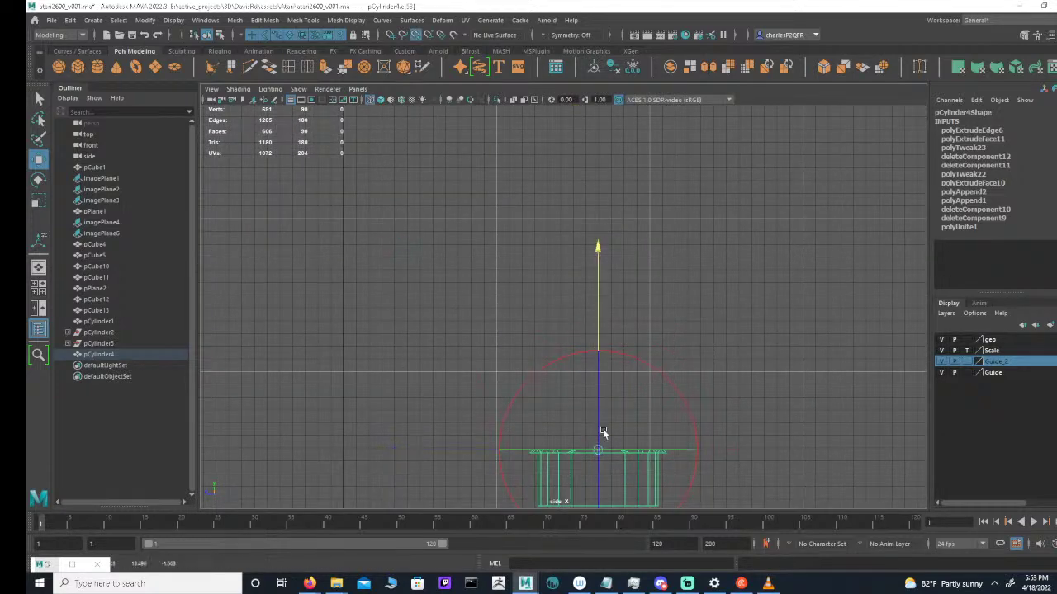
pyautogui.moveTo(600, 482); pyautogui.dragTo(599, 430)
pyautogui.moveTo(595, 335)
pyautogui.mouseDown()
pyautogui.moveTo(603, 351)
pyautogui.moveTo(600, 339)
pyautogui.mouseUp()
pyautogui.hotkey('ctrl', 'z')
pyautogui.keyDown('alt'); pyautogui.moveTo(683, 425); pyautogui.dragTo(726, 346, button='middle'); pyautogui.keyUp('alt')
pyautogui.moveTo(726, 347)
pyautogui.keyDown('alt'); pyautogui.mouseDown(button='right')
pyautogui.moveTo(672, 342)
pyautogui.moveTo(722, 353)
pyautogui.mouseUp(button='right'); pyautogui.keyUp('alt')
pyautogui.press('e')
pyautogui.press('w')
pyautogui.keyDown('alt'); pyautogui.moveTo(658, 364); pyautogui.dragTo(644, 300, button='middle'); pyautogui.keyUp('alt')
pyautogui.press('d')
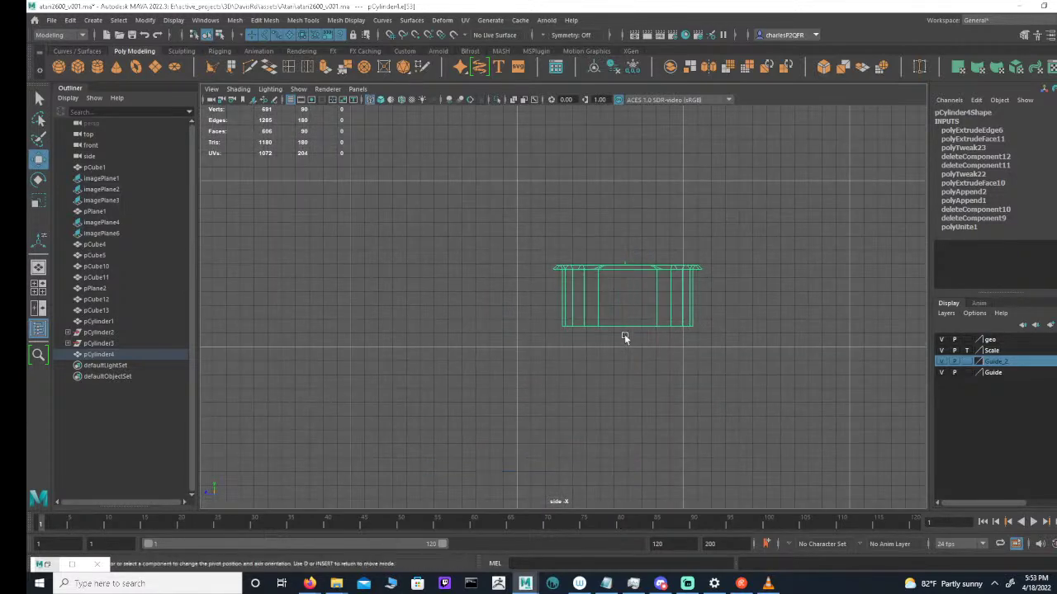
pyautogui.keyDown('alt'); pyautogui.moveTo(656, 334); pyautogui.dragTo(473, 337, button='right'); pyautogui.keyUp('alt')
pyautogui.keyDown('alt'); pyautogui.moveTo(473, 337); pyautogui.dragTo(450, 354, button='middle'); pyautogui.keyUp('alt')
pyautogui.keyDown('alt'); pyautogui.moveTo(450, 354); pyautogui.dragTo(608, 368, button='right'); pyautogui.keyUp('alt')
pyautogui.press('d')
# Reselect the slot frame pCylinder4 as an object and move its pivot up to just below the top rim
pyautogui.click(569, 339)
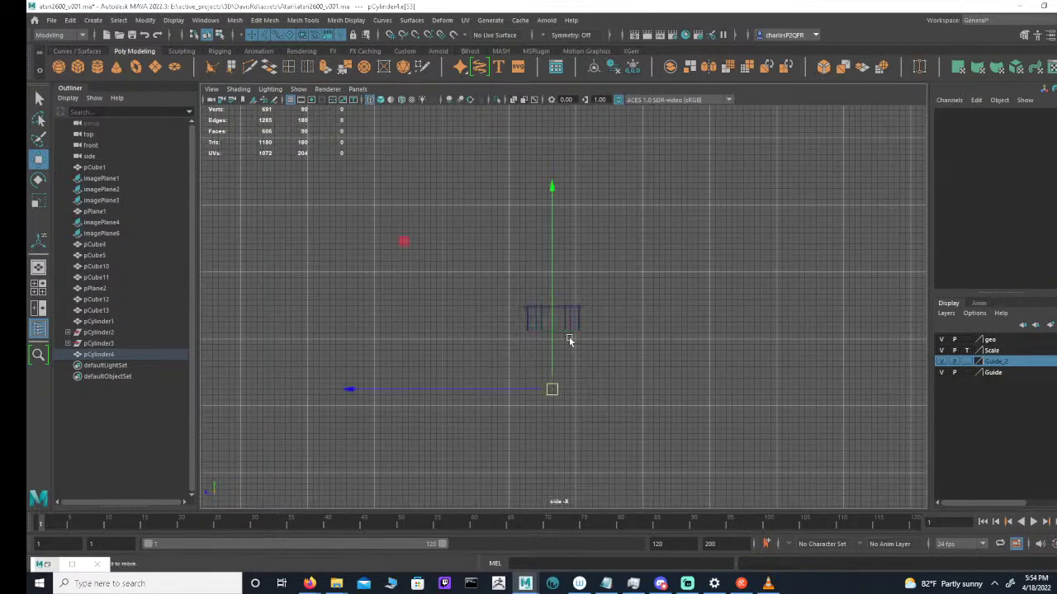
pyautogui.click(582, 329)
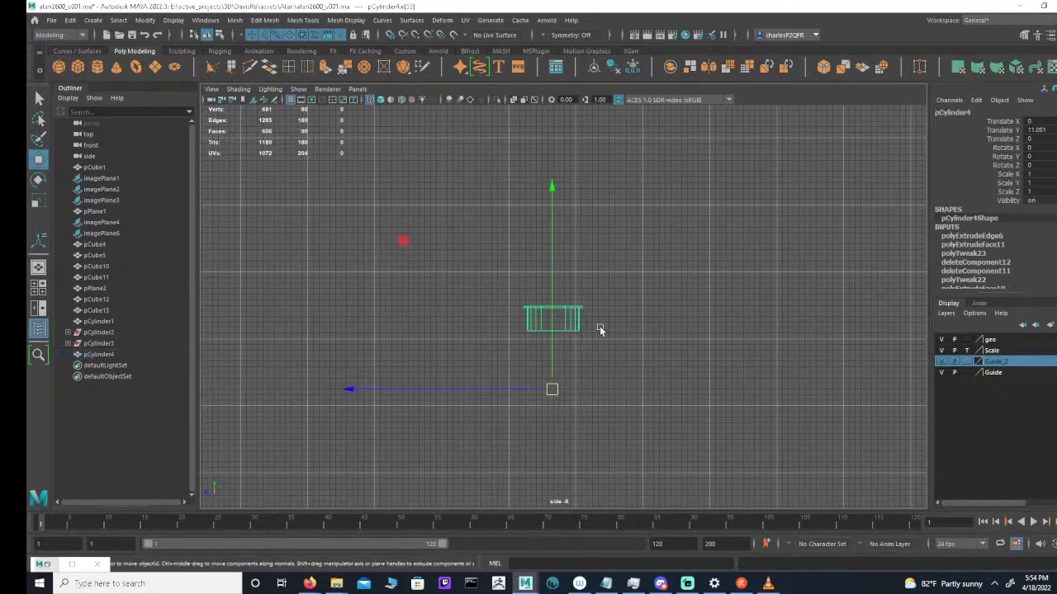
pyautogui.press('d')
pyautogui.moveTo(554, 281); pyautogui.dragTo(555, 221)
pyautogui.scroll(5, 616, 254)
pyautogui.keyDown('alt'); pyautogui.moveTo(617, 298); pyautogui.dragTo(685, 294, button='right'); pyautogui.keyUp('alt')
pyautogui.keyDown('alt'); pyautogui.moveTo(685, 294); pyautogui.dragTo(751, 260, button='middle'); pyautogui.keyUp('alt')
pyautogui.keyDown('alt'); pyautogui.moveTo(751, 260); pyautogui.dragTo(776, 268, button='right'); pyautogui.keyUp('alt')
pyautogui.press('v')
pyautogui.moveTo(588, 223); pyautogui.dragTo(592, 237)
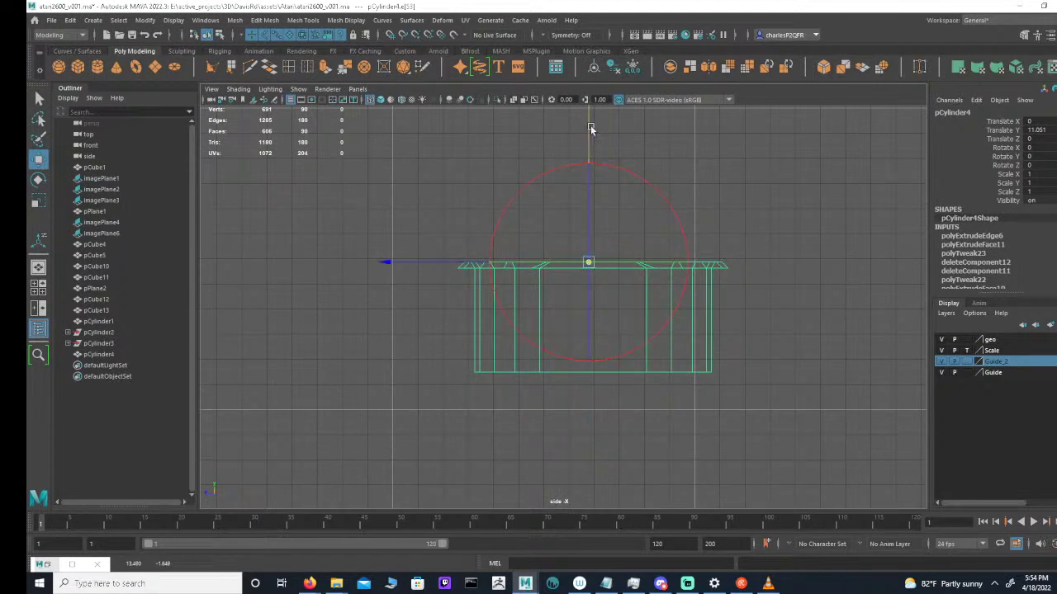
pyautogui.moveTo(589, 137); pyautogui.dragTo(586, 142)
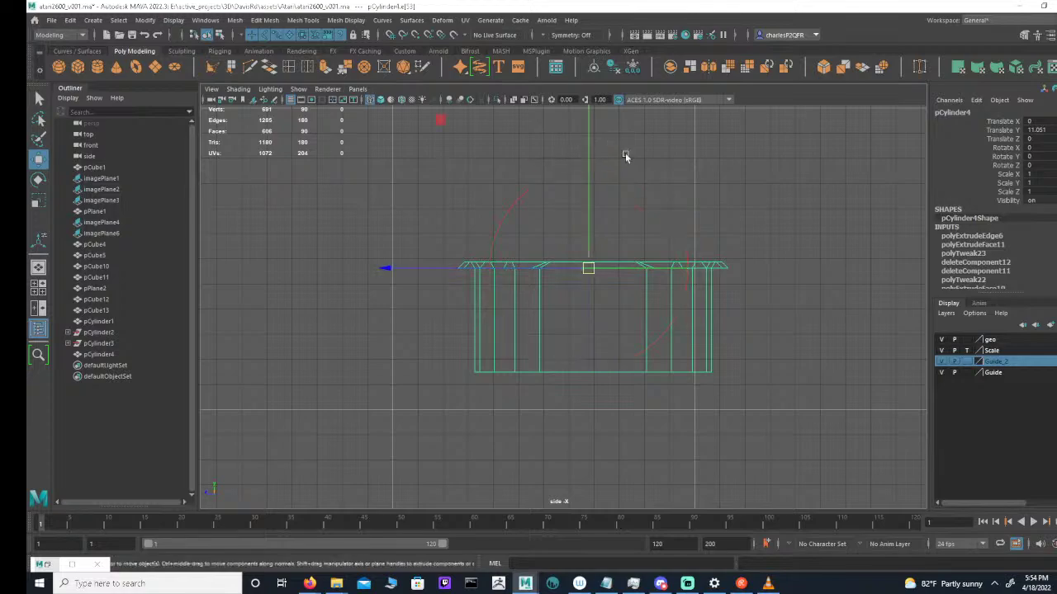
# Lower the slot frame in the side view onto the console's sloped switch panel, to Translate Y -1.02
pyautogui.scroll(-6, 678, 281)
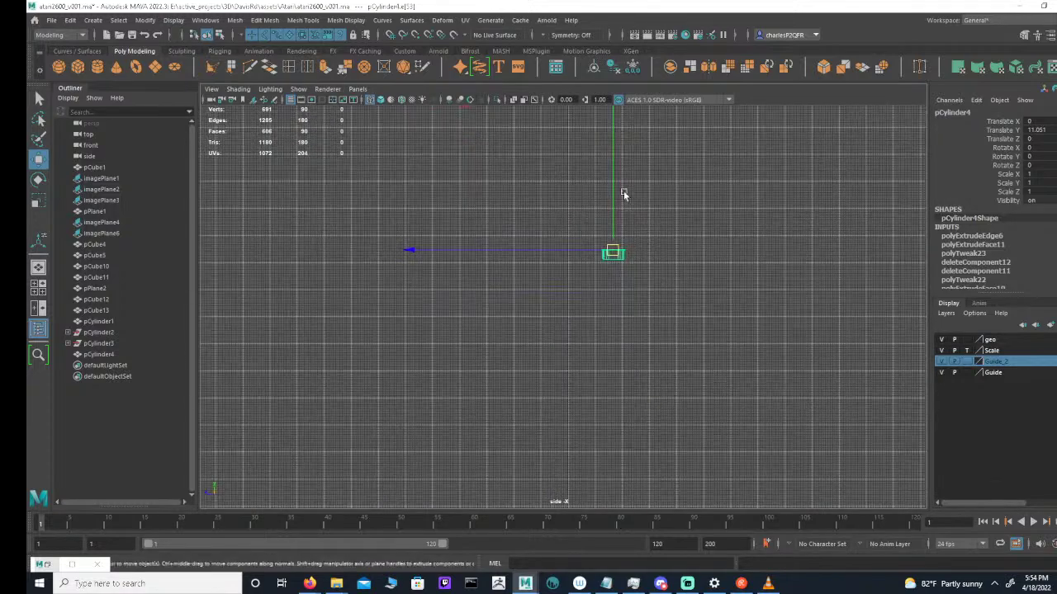
pyautogui.moveTo(610, 183); pyautogui.dragTo(614, 376)
pyautogui.keyDown('alt'); pyautogui.moveTo(641, 376); pyautogui.dragTo(631, 228, button='middle'); pyautogui.keyUp('alt')
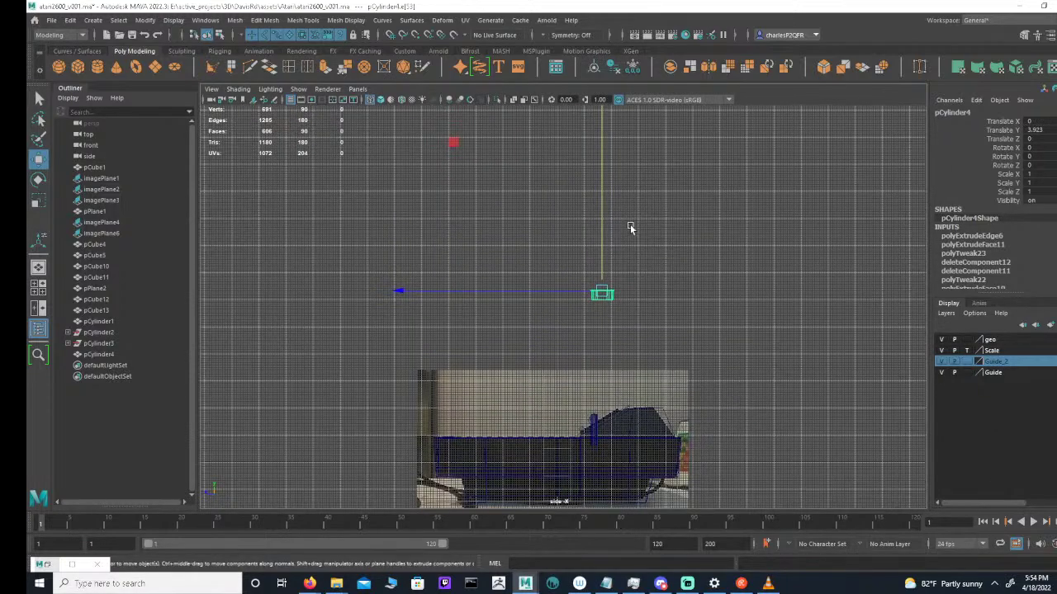
pyautogui.moveTo(602, 243); pyautogui.dragTo(611, 374)
pyautogui.scroll(8, 904, 361)
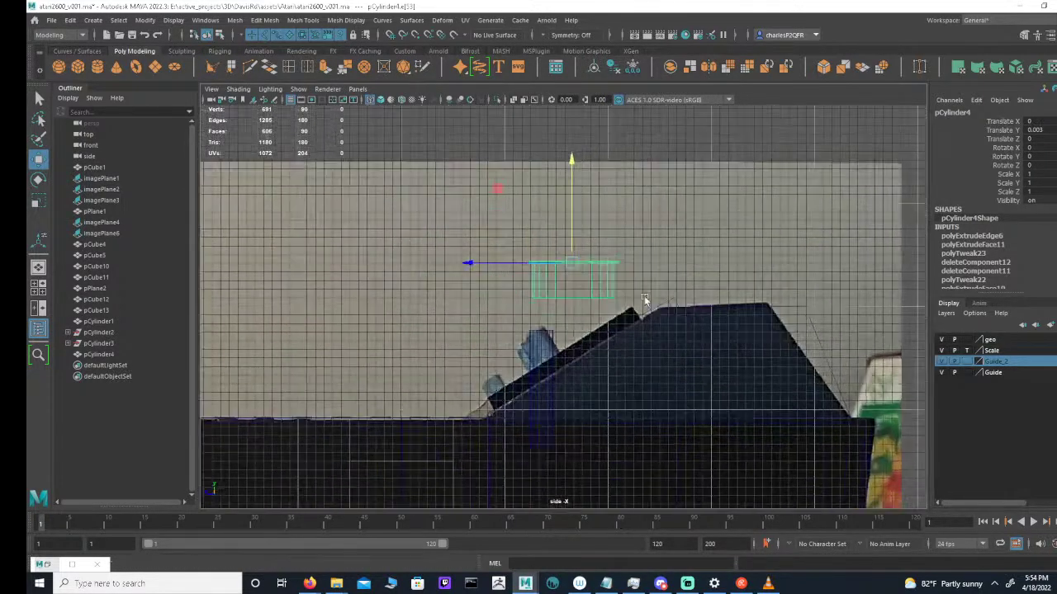
pyautogui.scroll(2, 619, 192)
pyautogui.moveTo(580, 188); pyautogui.dragTo(597, 310)
# Rotate the slot frame to 27.767 on X to match the panel's slope, and nudge it to Translate Y -1.024
pyautogui.press('e')
pyautogui.scroll(3, 719, 326)
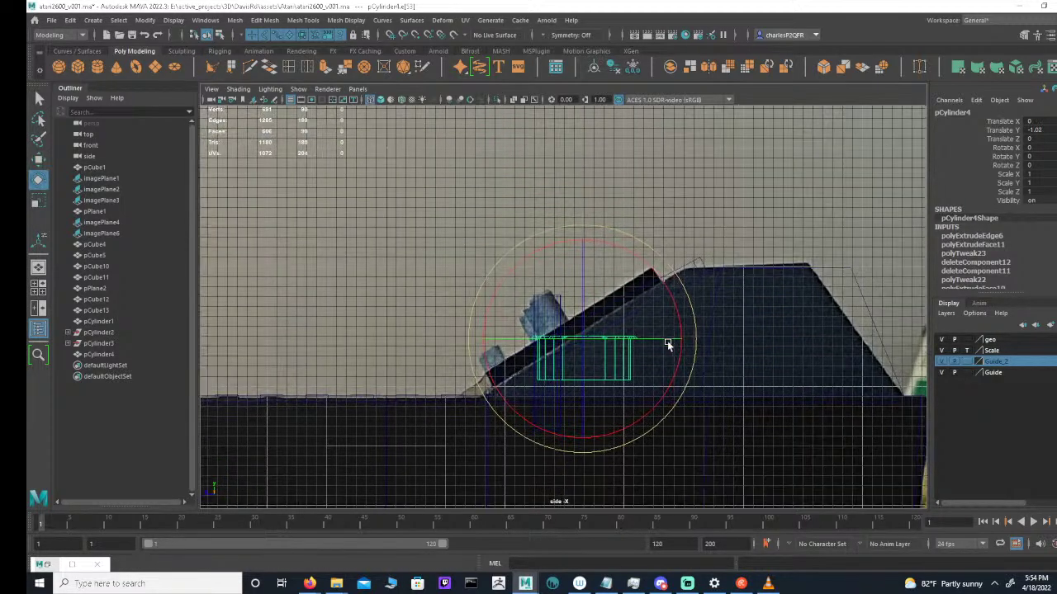
pyautogui.scroll(3, 727, 363)
pyautogui.moveTo(691, 336)
pyautogui.mouseDown()
pyautogui.moveTo(668, 288)
pyautogui.moveTo(689, 335)
pyautogui.mouseUp()
pyautogui.scroll(5, 633, 378)
pyautogui.keyDown('alt'); pyautogui.moveTo(680, 392); pyautogui.dragTo(780, 397, button='right'); pyautogui.keyUp('alt')
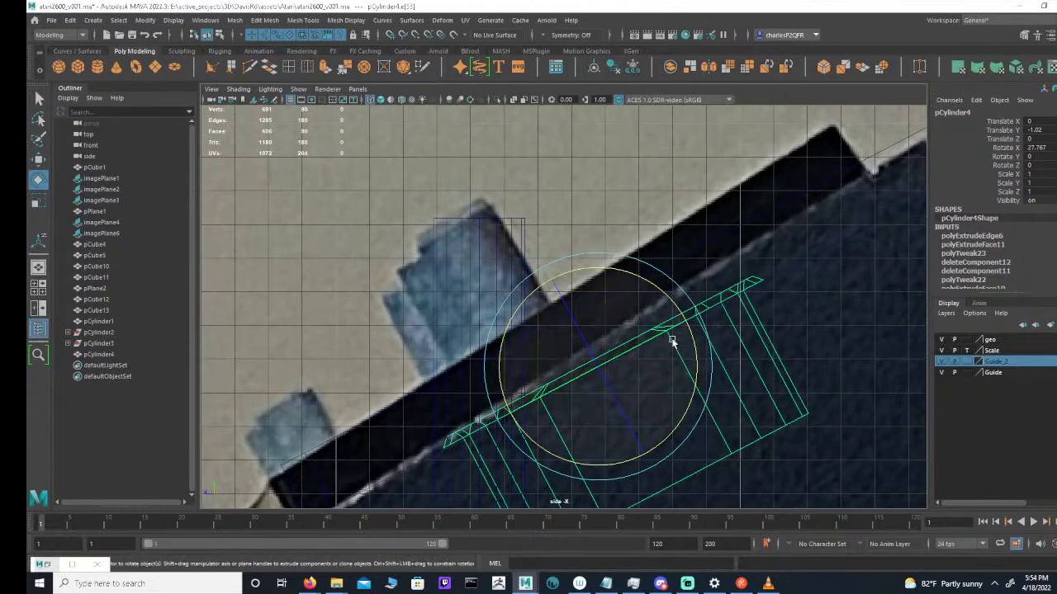
pyautogui.press('w')
pyautogui.moveTo(602, 278); pyautogui.dragTo(604, 276)
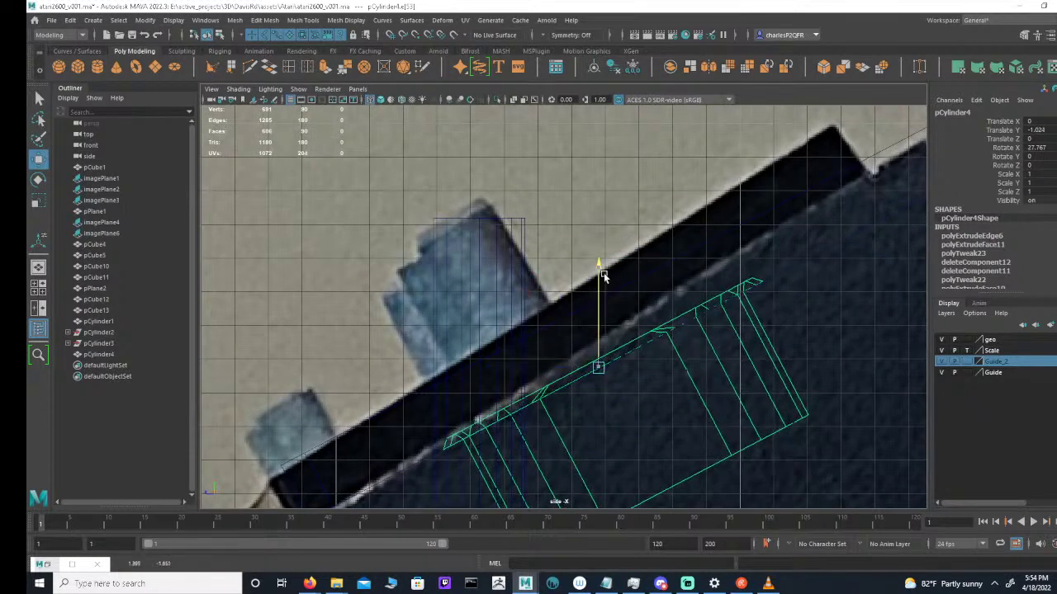
# Examine the tilted slot frame against the Skill Right Player switch reference in the top, perspective and side views
pyautogui.press('space')
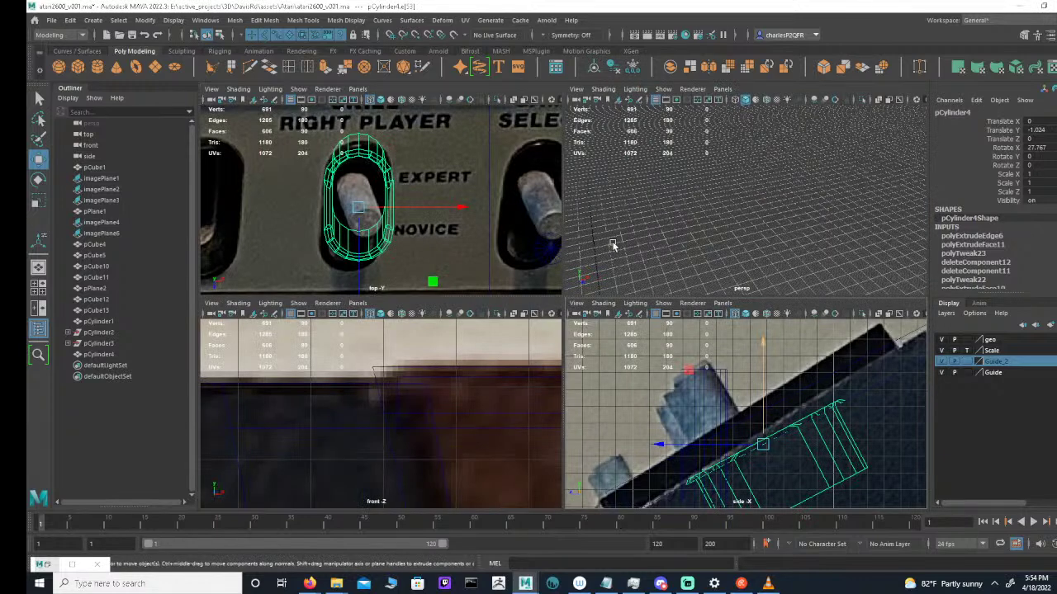
pyautogui.press('f')
pyautogui.moveTo(676, 233)
pyautogui.keyDown('alt'); pyautogui.mouseDown()
pyautogui.moveTo(719, 206)
pyautogui.moveTo(753, 218)
pyautogui.moveTo(817, 216)
pyautogui.moveTo(759, 237)
pyautogui.moveTo(658, 241)
pyautogui.moveTo(684, 242)
pyautogui.mouseUp(); pyautogui.keyUp('alt')
pyautogui.keyDown('alt'); pyautogui.moveTo(392, 197); pyautogui.dragTo(462, 190, button='right'); pyautogui.keyUp('alt')
pyautogui.scroll(-5, 359, 205)
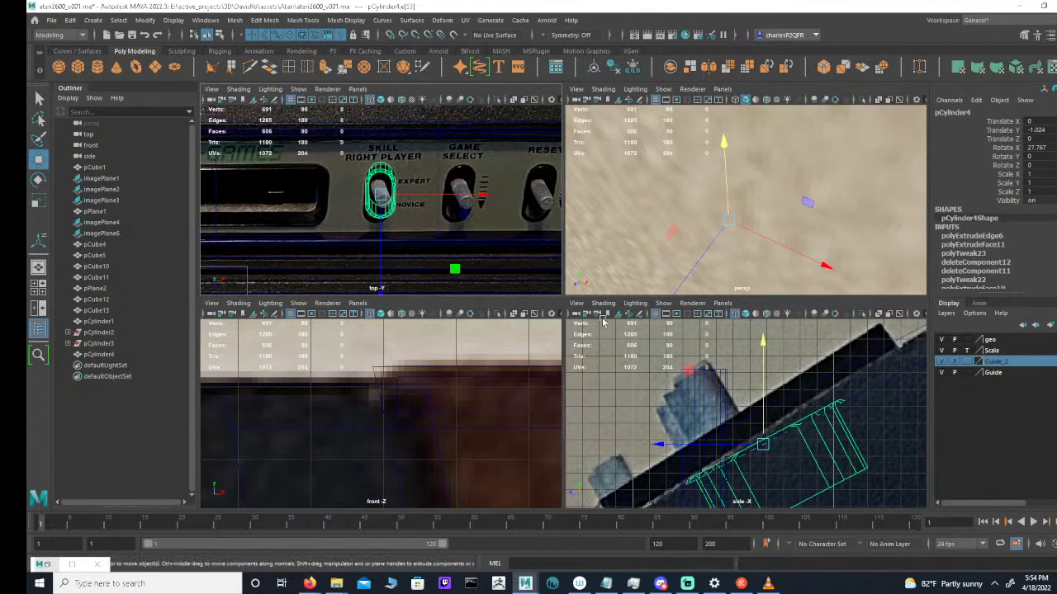
pyautogui.scroll(5, 403, 231)
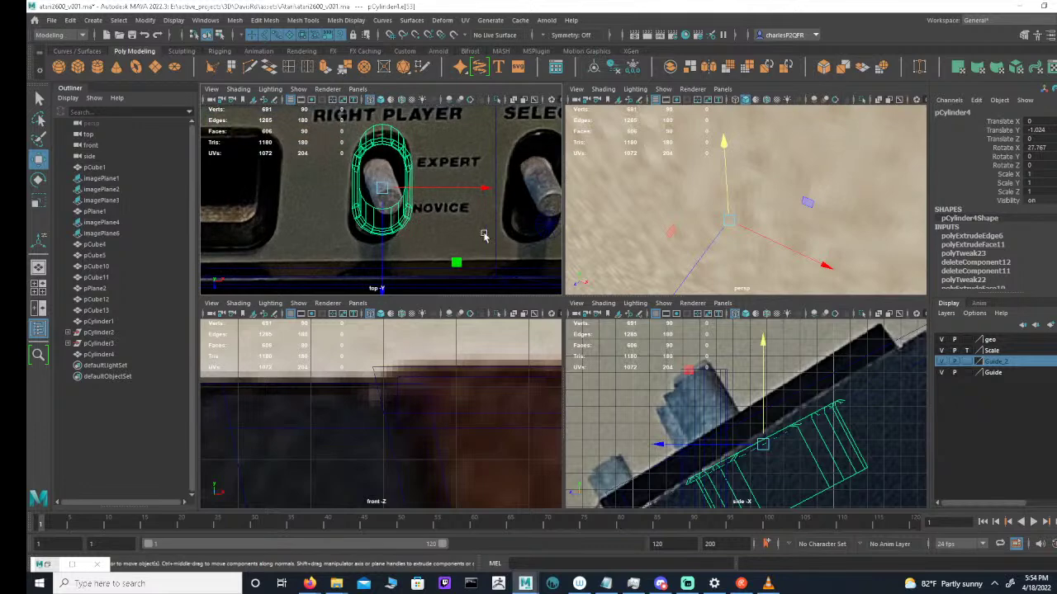
pyautogui.scroll(3, 418, 219)
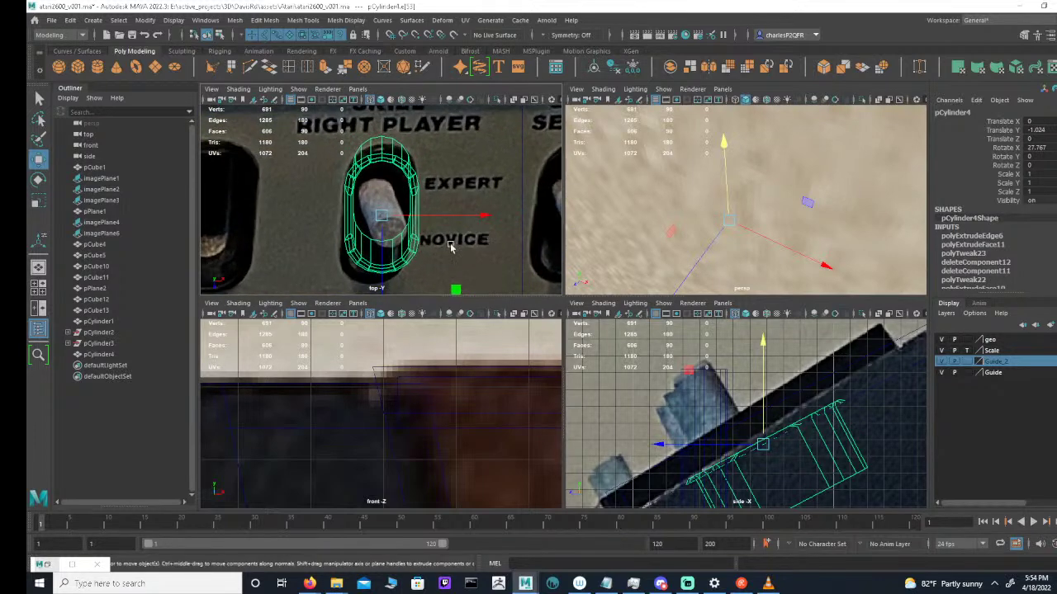
pyautogui.scroll(-3, 797, 401)
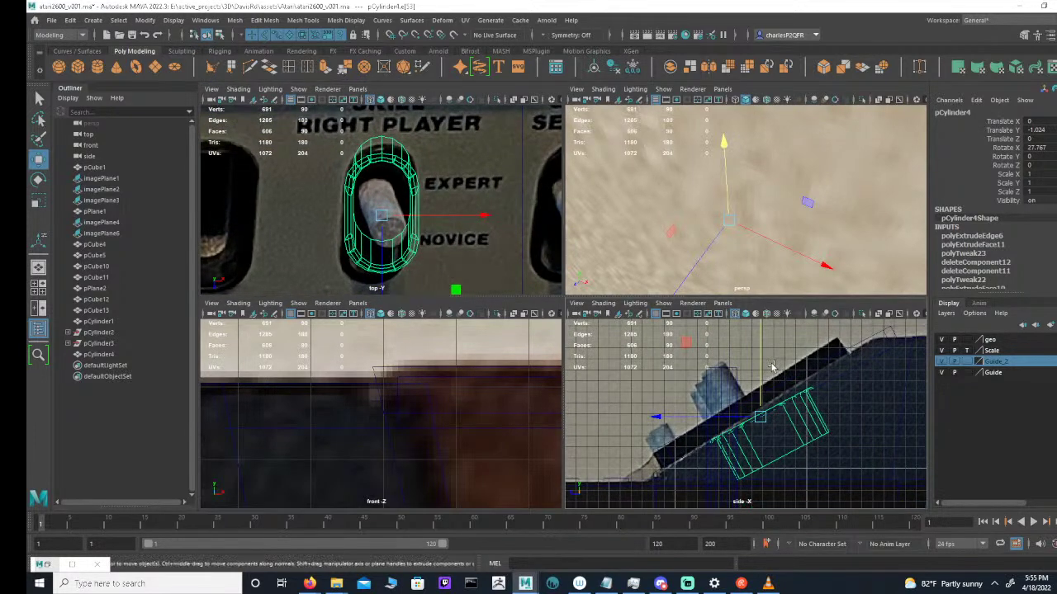
# Set the slot frame's Rotate X to 0
pyautogui.press('r')
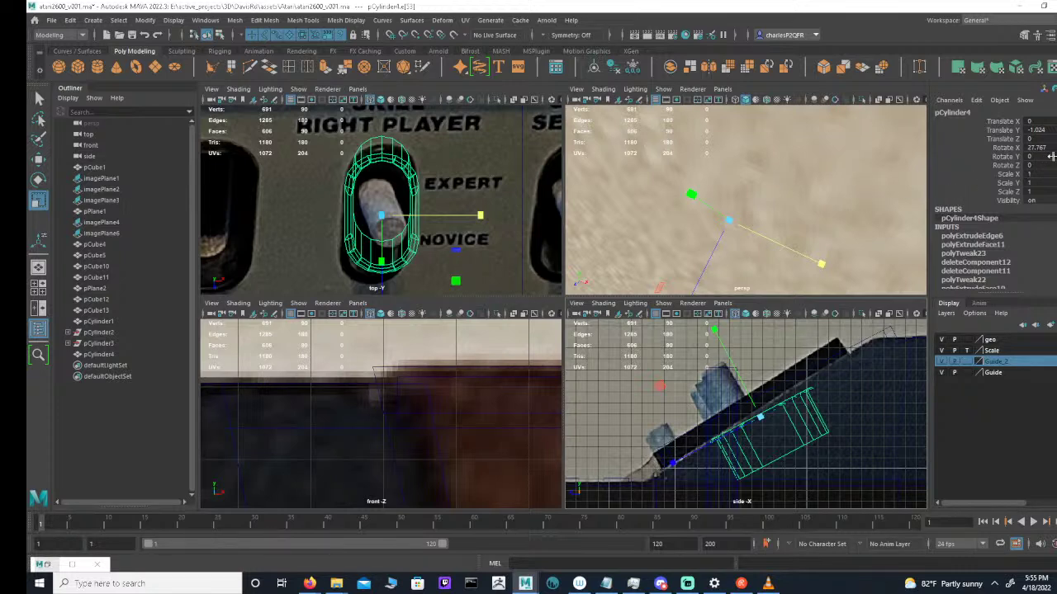
pyautogui.doubleClick(1039, 148)
pyautogui.write('0')
pyautogui.press('Tab')
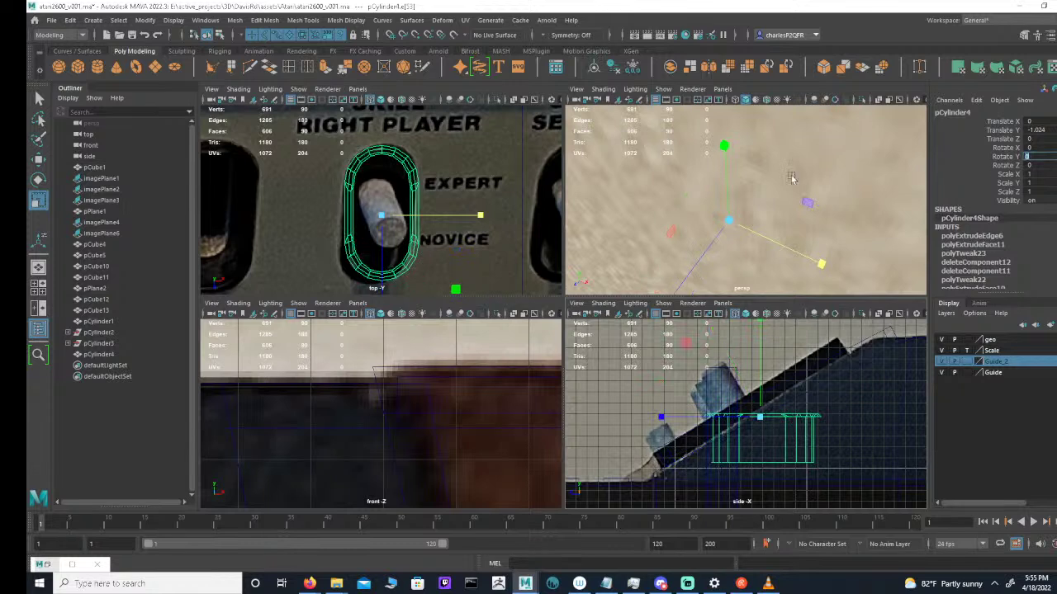
# Lengthen the slot frame by moving the vertices of its lower rounded end down in the top view
pyautogui.click(221, 35)
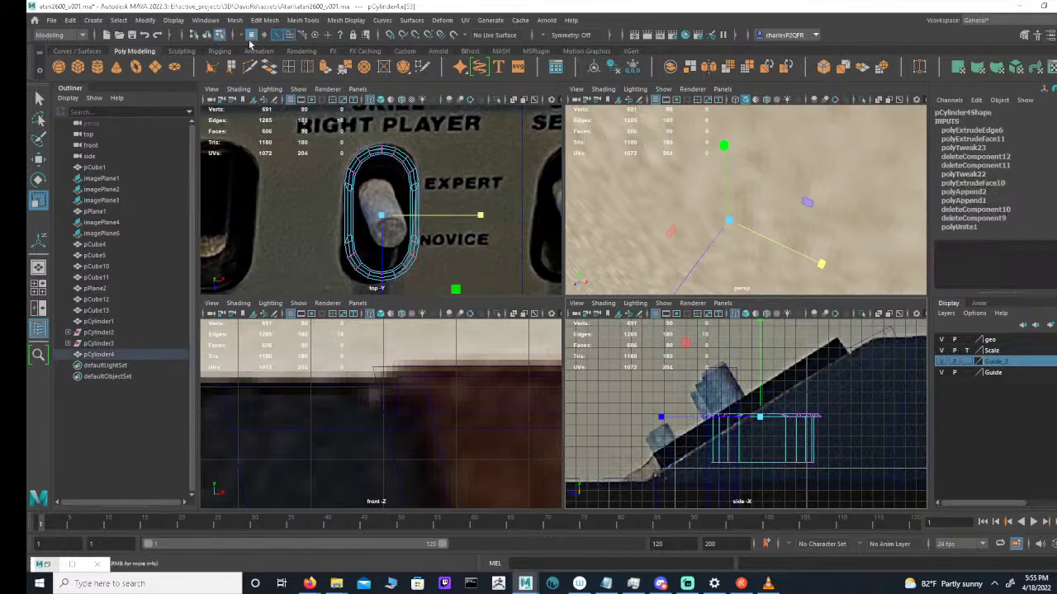
pyautogui.moveTo(313, 285); pyautogui.dragTo(477, 212)
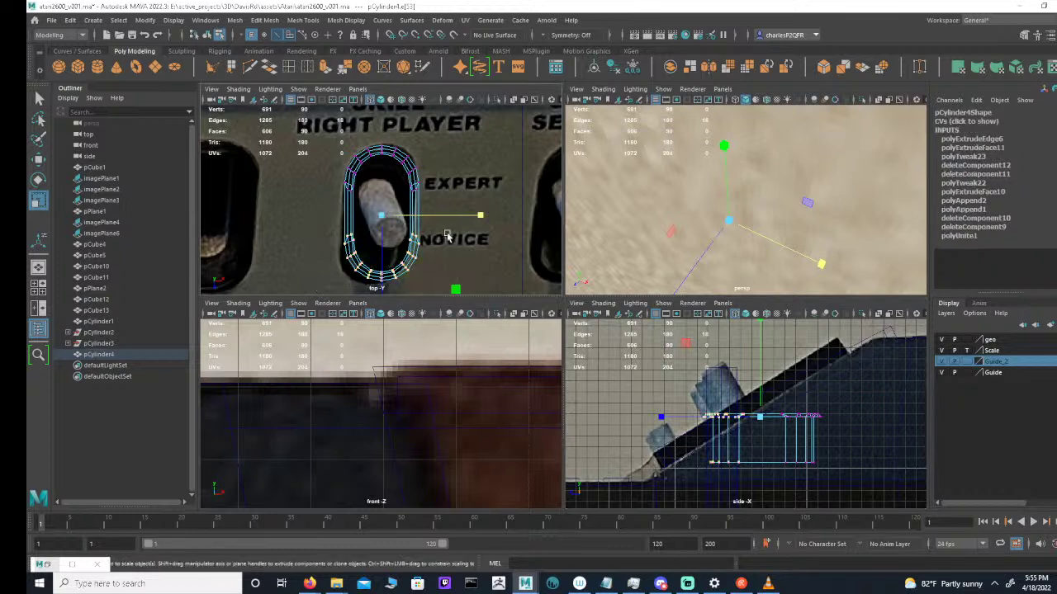
pyautogui.press('e')
pyautogui.press('w')
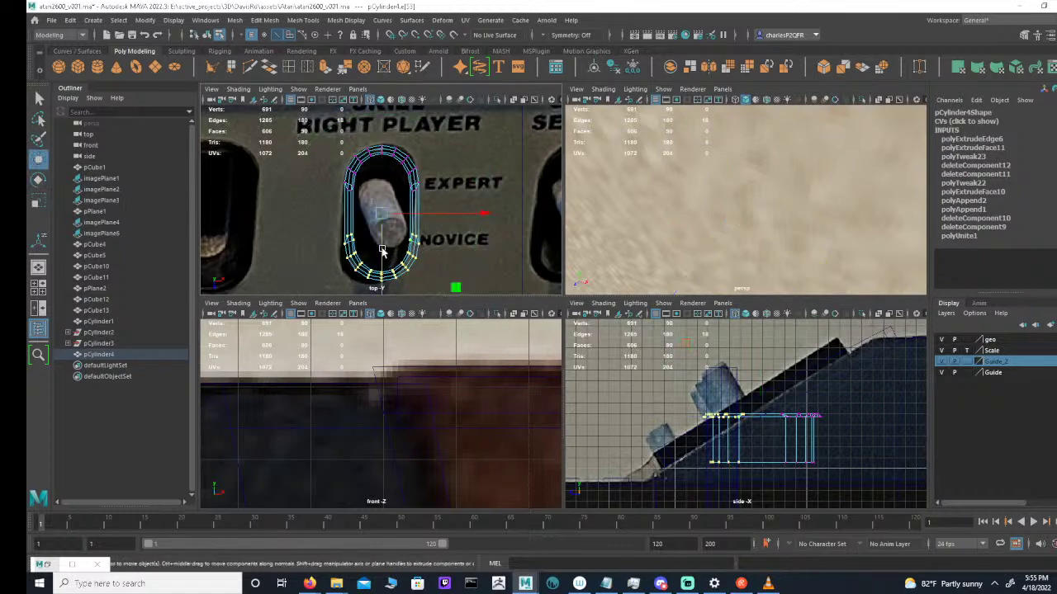
pyautogui.moveTo(384, 254); pyautogui.dragTo(387, 259)
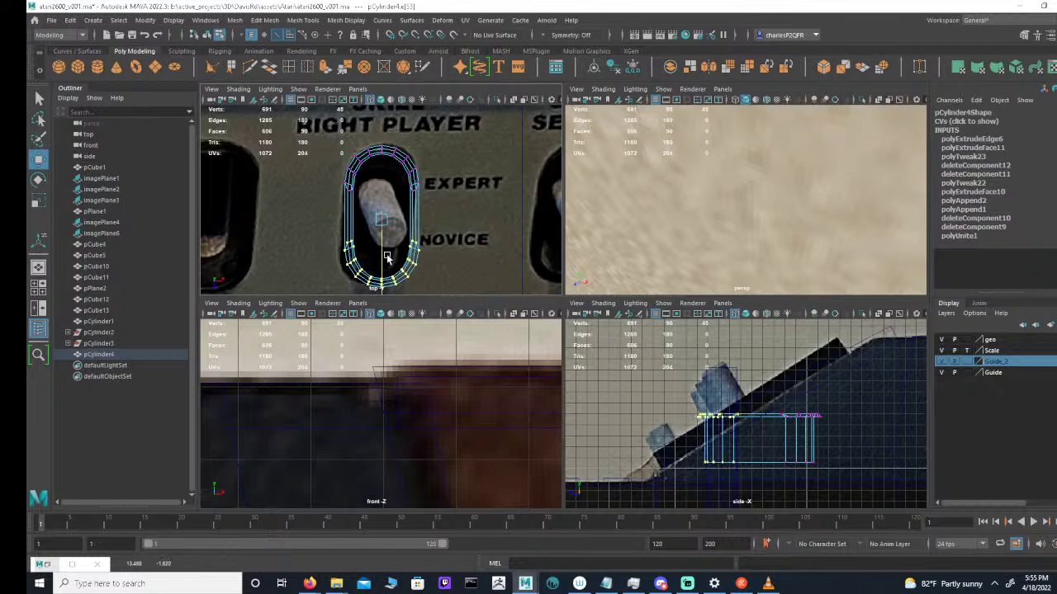
# Return to object selection and set the slot frame's Rotate X to 27.767
pyautogui.click(205, 35)
pyautogui.doubleClick(1042, 148)
pyautogui.write('27.767')
pyautogui.press('Return')
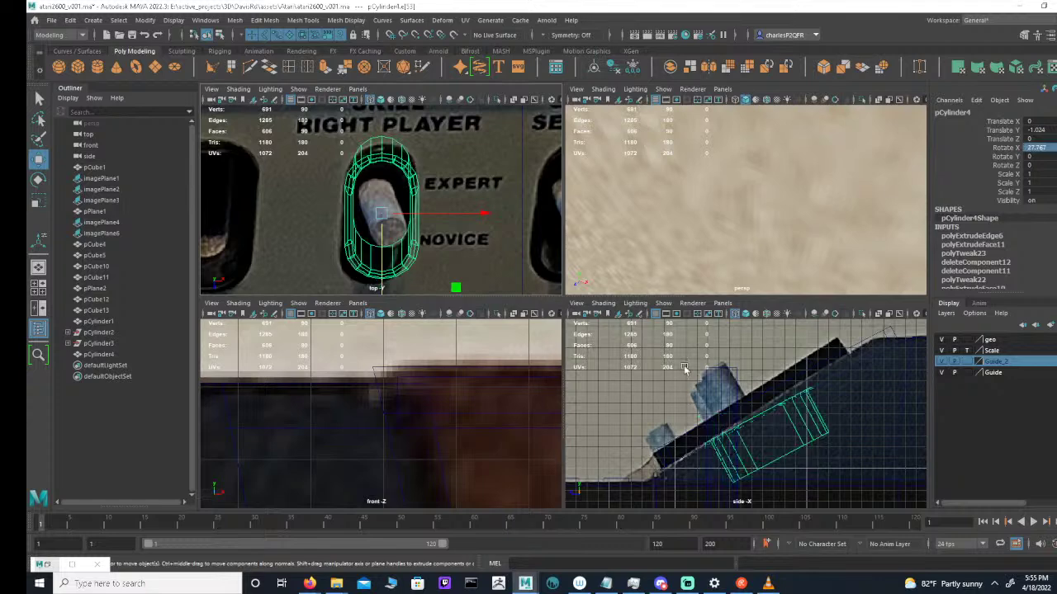
# Try raising the tilted slot frame slightly in the side view, and undo the move
pyautogui.press('e')
pyautogui.press('w')
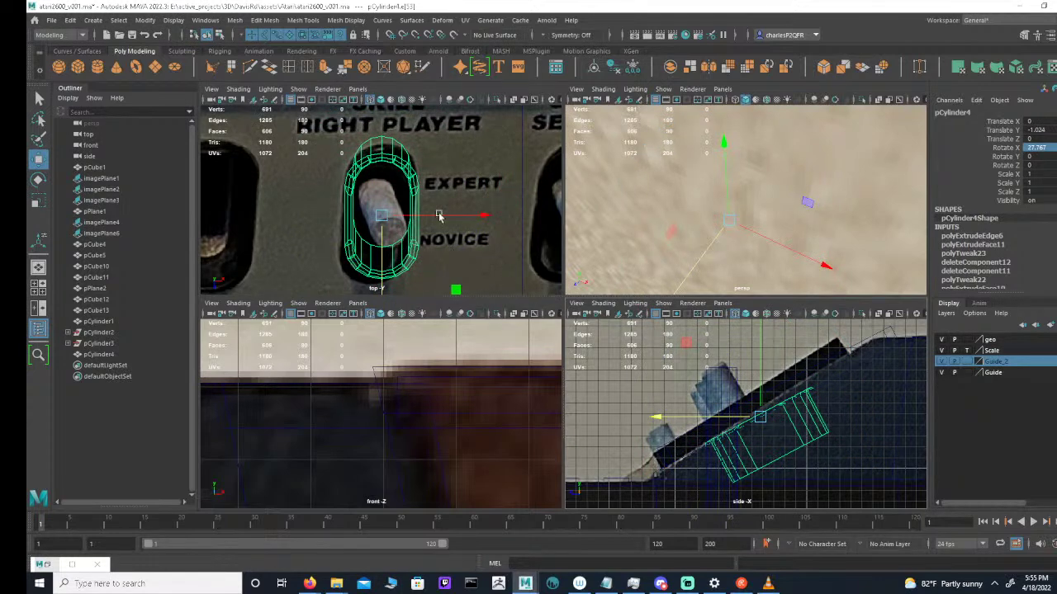
pyautogui.moveTo(795, 403)
pyautogui.keyDown('alt'); pyautogui.mouseDown(button='right')
pyautogui.moveTo(786, 408)
pyautogui.moveTo(805, 408)
pyautogui.mouseUp(button='right'); pyautogui.keyUp('alt')
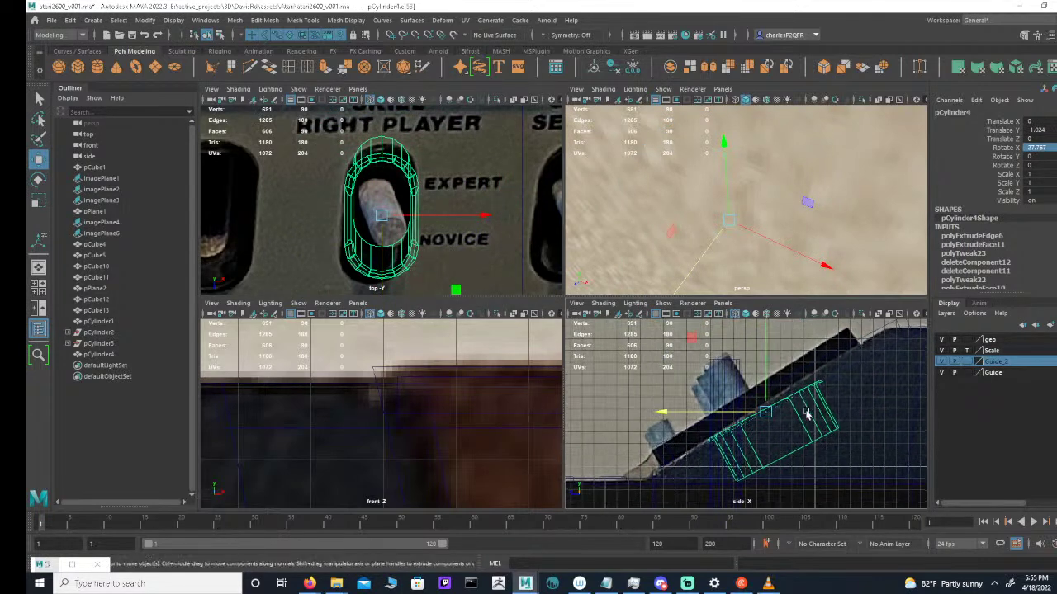
pyautogui.moveTo(768, 386); pyautogui.dragTo(768, 380)
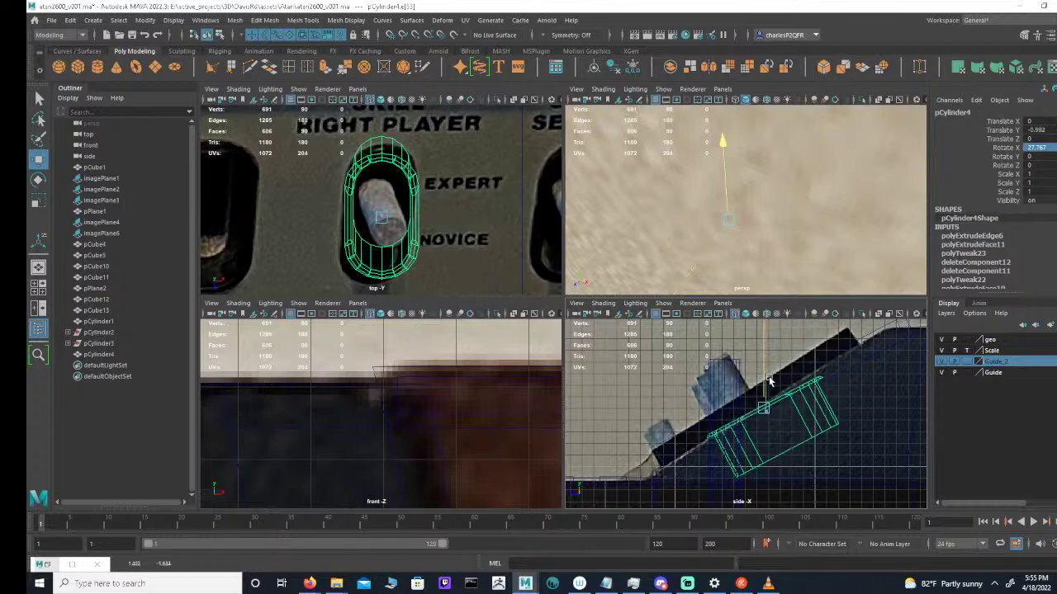
pyautogui.hotkey('ctrl', 'z')
# Level the slot frame again by setting its Rotate X to 0
pyautogui.keyDown('alt'); pyautogui.moveTo(378, 226); pyautogui.dragTo(355, 227, button='right'); pyautogui.keyUp('alt')
pyautogui.keyDown('alt'); pyautogui.moveTo(355, 227); pyautogui.dragTo(367, 209, button='middle'); pyautogui.keyUp('alt')
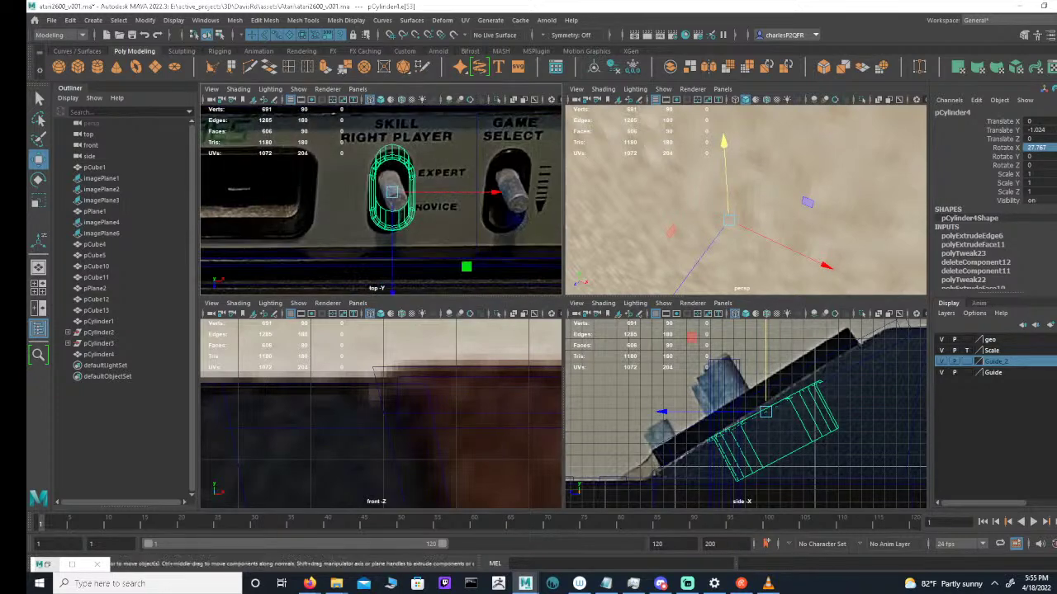
pyautogui.click(1049, 148)
pyautogui.write('0')
pyautogui.press('Return')
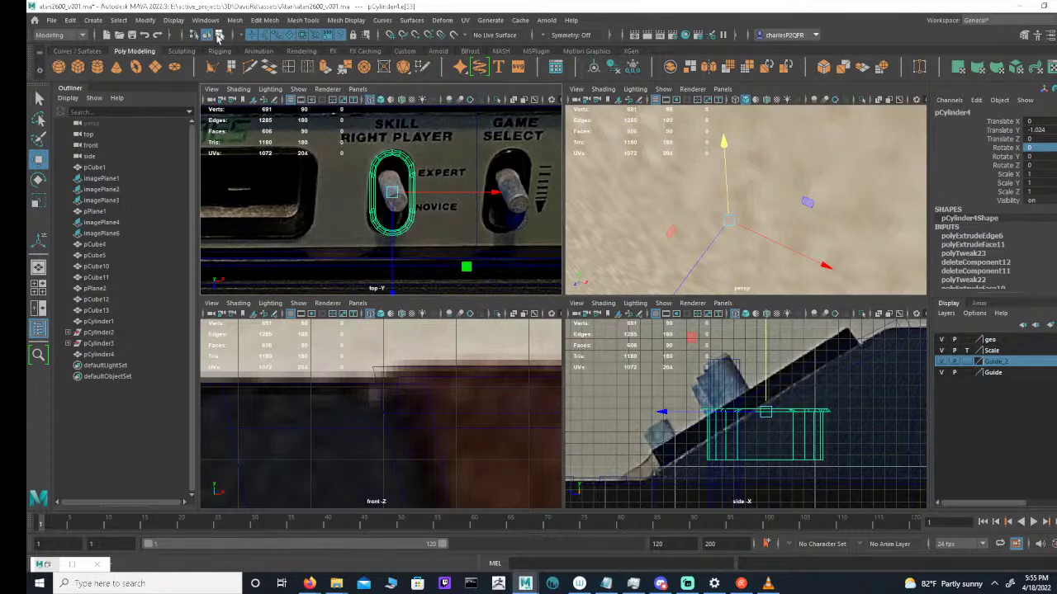
# Stretch the slot frame in the top view by moving its lower-end vertices down and its upper-end vertices up
pyautogui.click(219, 35)
pyautogui.moveTo(346, 196); pyautogui.dragTo(396, 252)
pyautogui.moveTo(349, 195); pyautogui.dragTo(439, 140)
pyautogui.moveTo(389, 217); pyautogui.dragTo(392, 224)
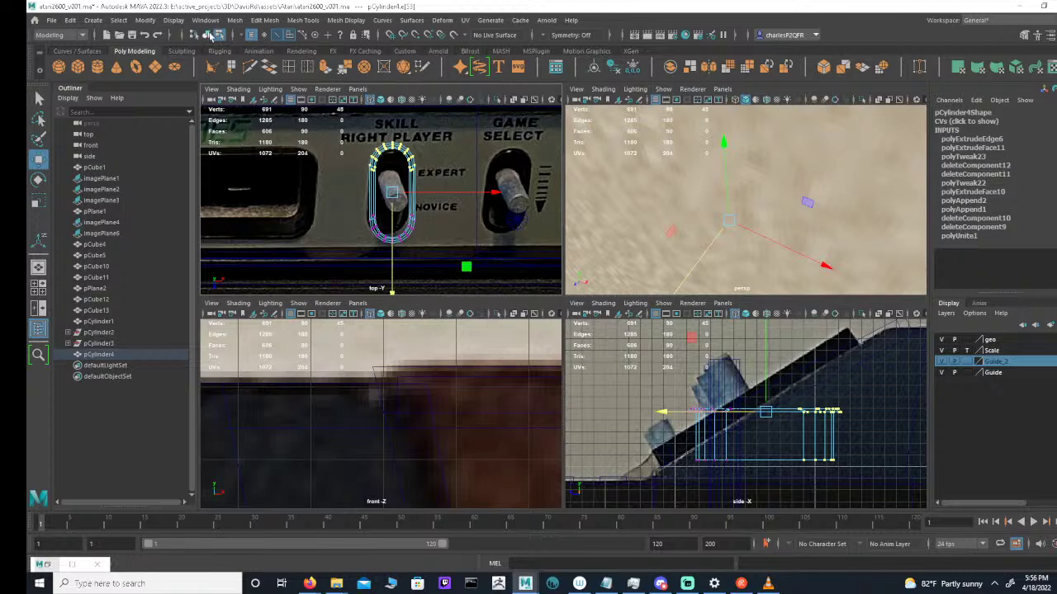
# Set the slot frame's Rotate X to 27.767 and check its outline against the switch opening in the enlarged top view
pyautogui.click(210, 35)
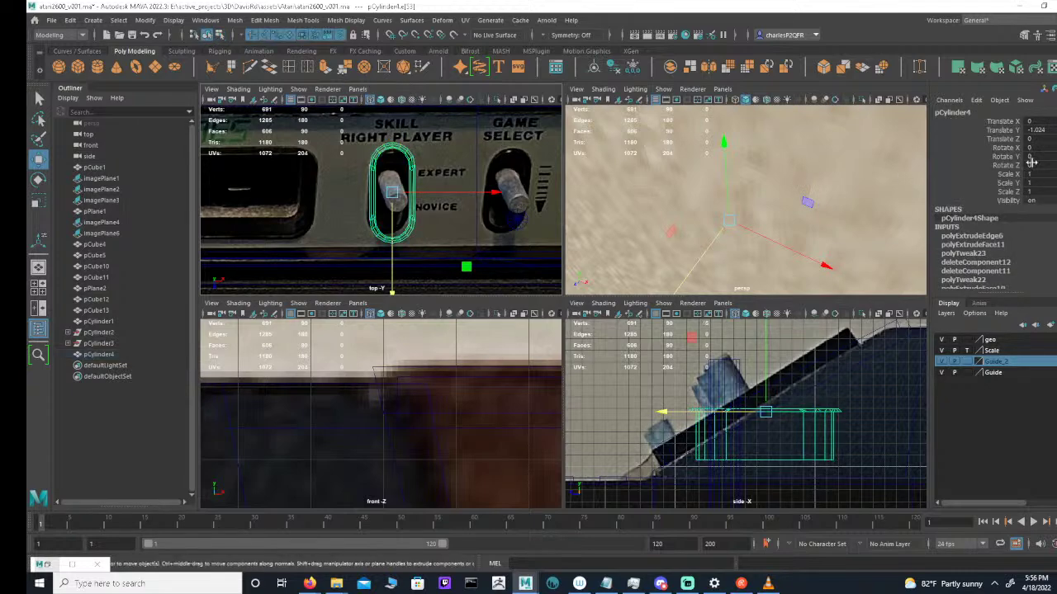
pyautogui.write('27.767')
pyautogui.press('Return')
pyautogui.press('space')
pyautogui.scroll(2, 624, 241)
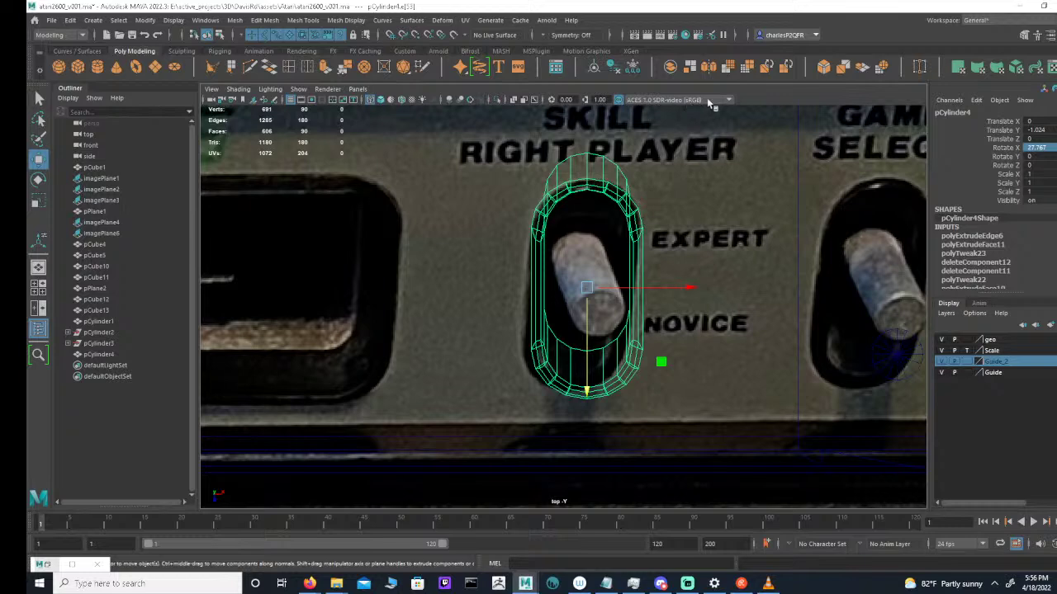
pyautogui.press('space')
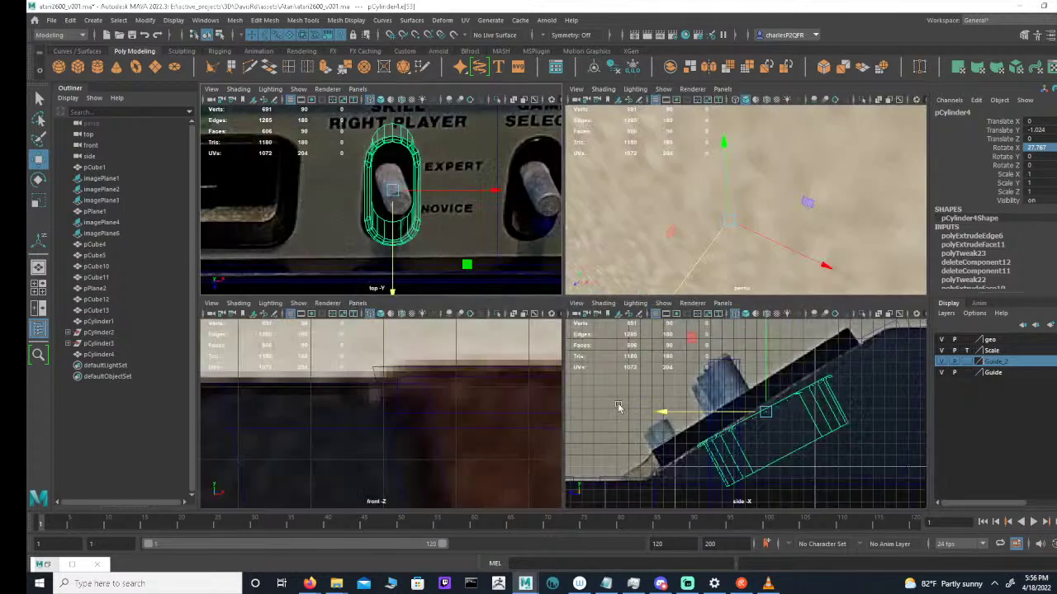
# Reset the slot frame's Rotate X to 0 for further vertex editing
pyautogui.doubleClick(1050, 147)
pyautogui.write('0')
pyautogui.press('Return')
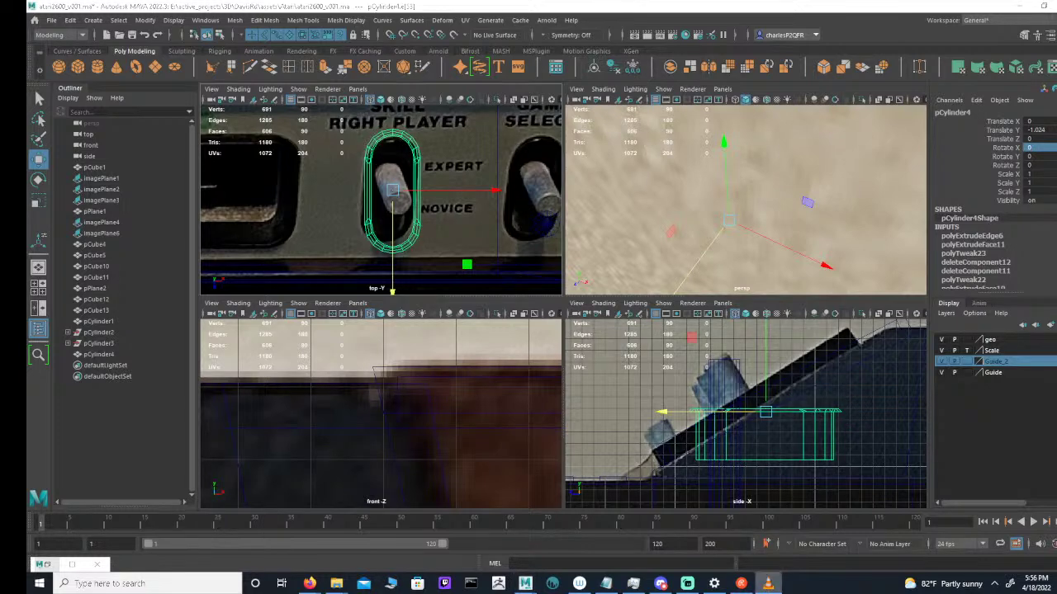
pyautogui.rightClick(768, 583)
pyautogui.click(741, 561)
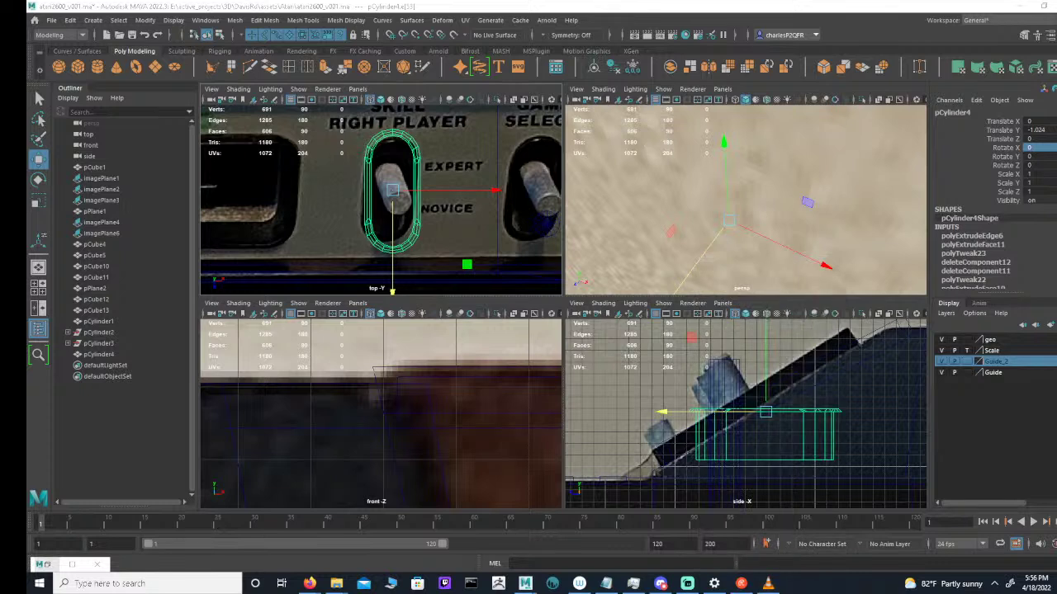
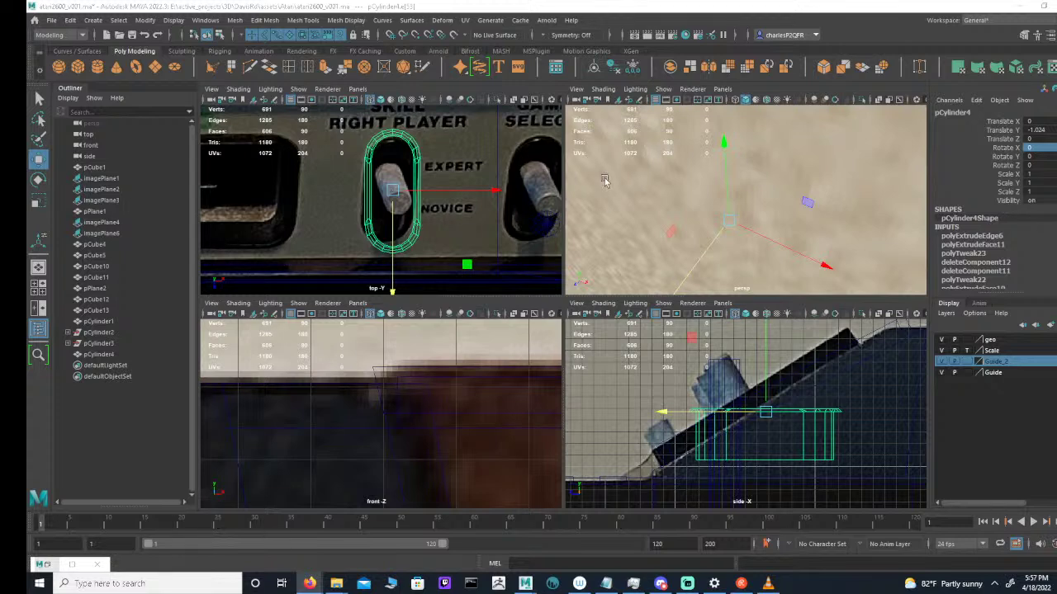
# Move the slot frame's lower-end vertices up slightly in the top view, and set the frame's Rotate X to 27.767
pyautogui.click(220, 35)
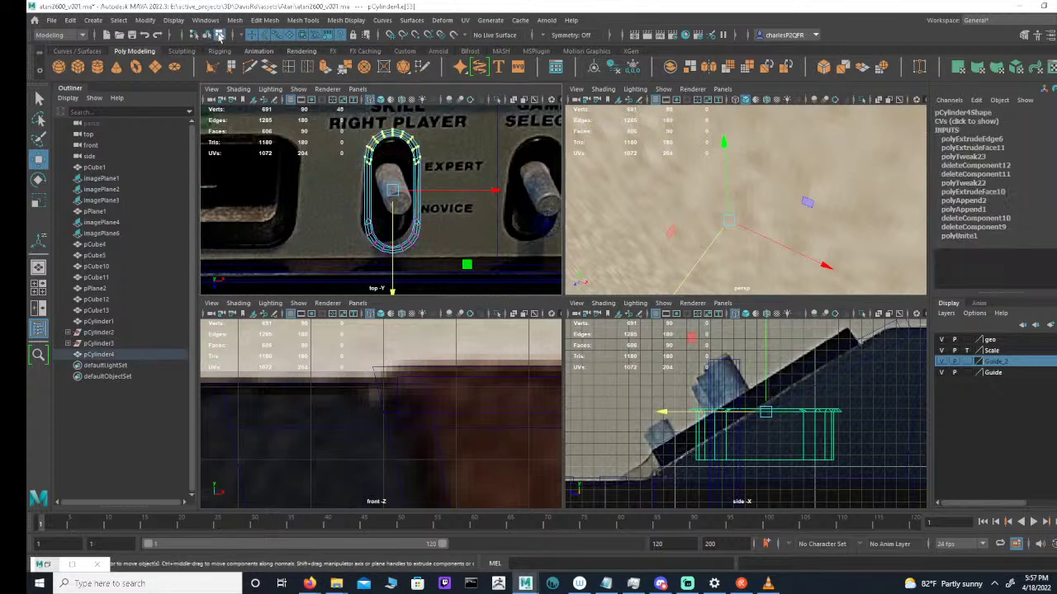
pyautogui.moveTo(339, 209); pyautogui.dragTo(392, 268)
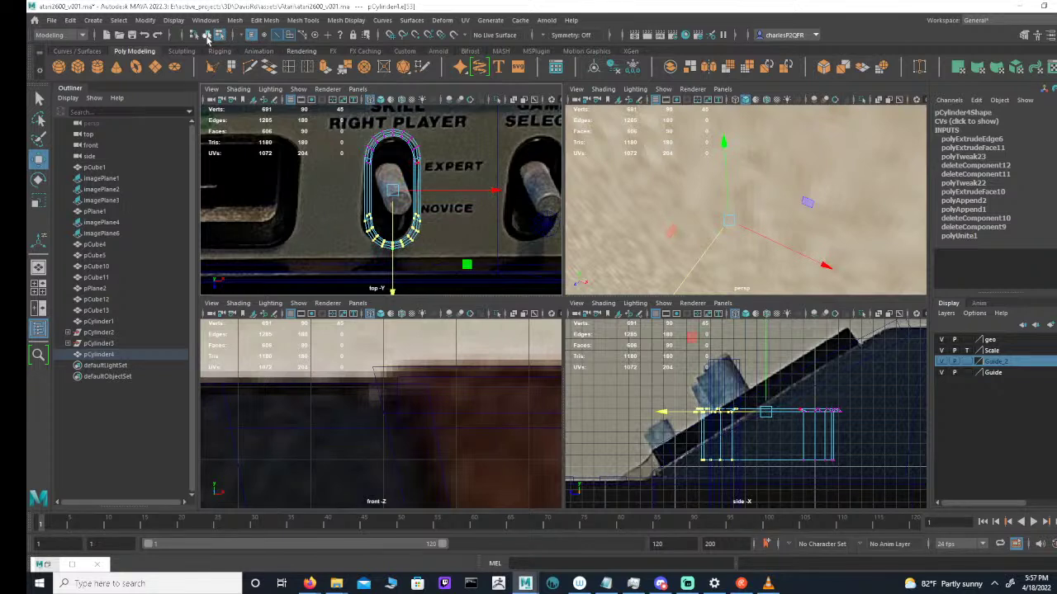
pyautogui.click(206, 35)
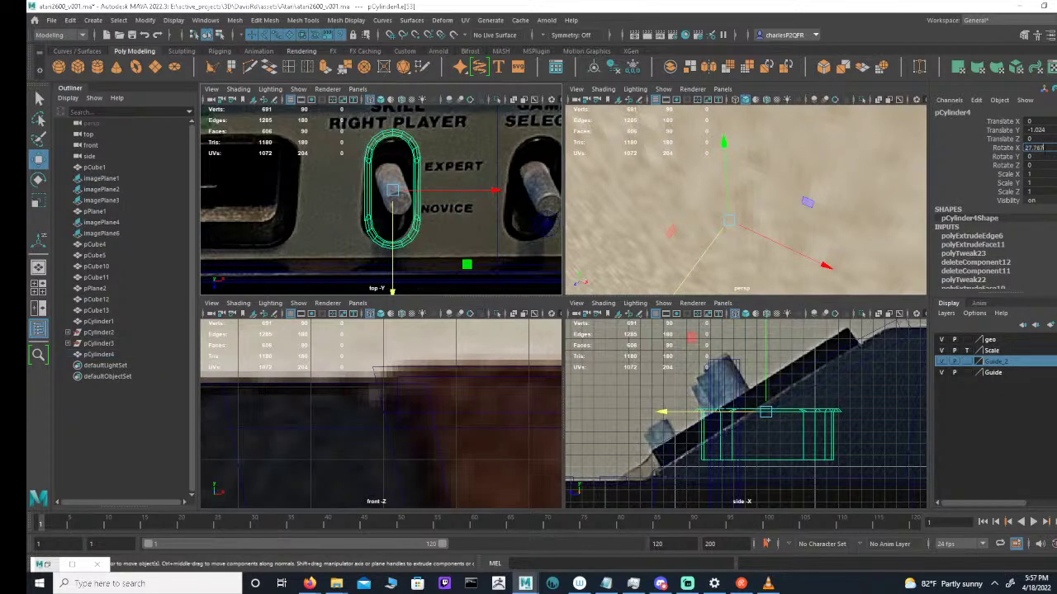
pyautogui.press('Return')
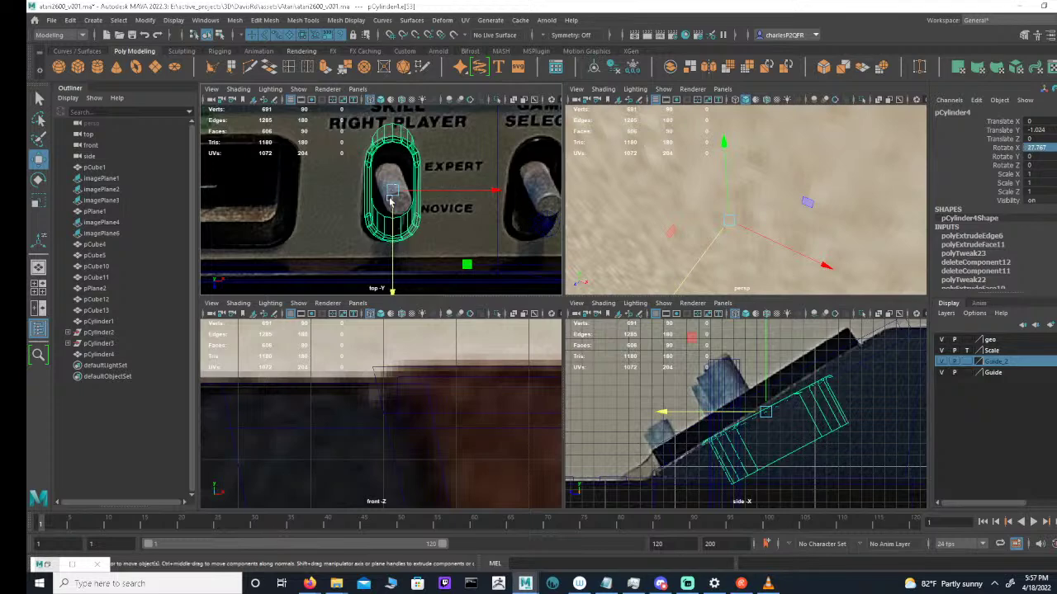
pyautogui.scroll(-5, 392, 200)
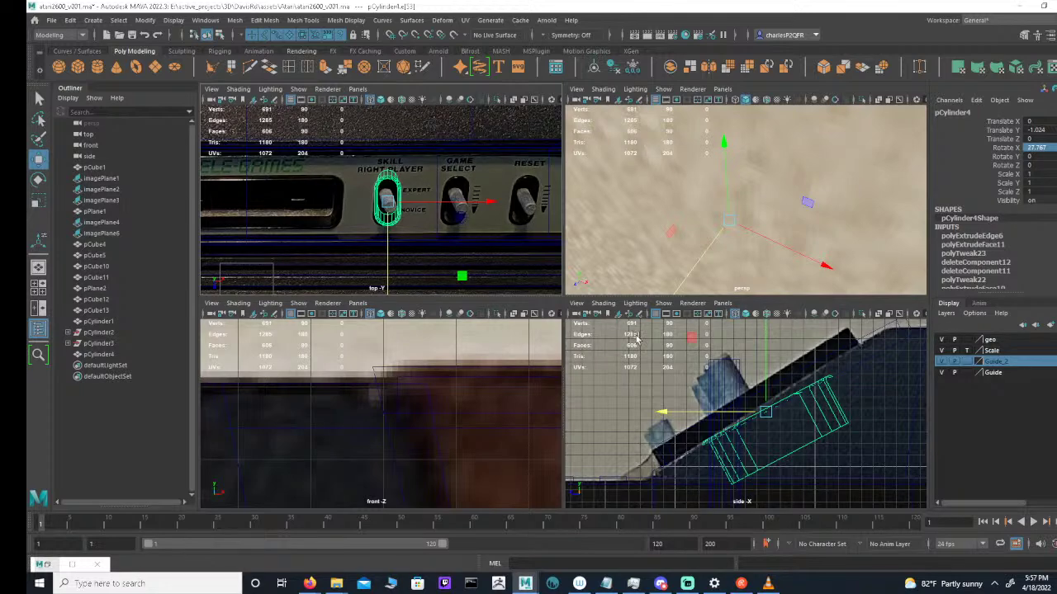
# Set the Game Select lever cylinder's Rotate X to 27.767 and move it over the lever in the side view
pyautogui.scroll(-2, 634, 399)
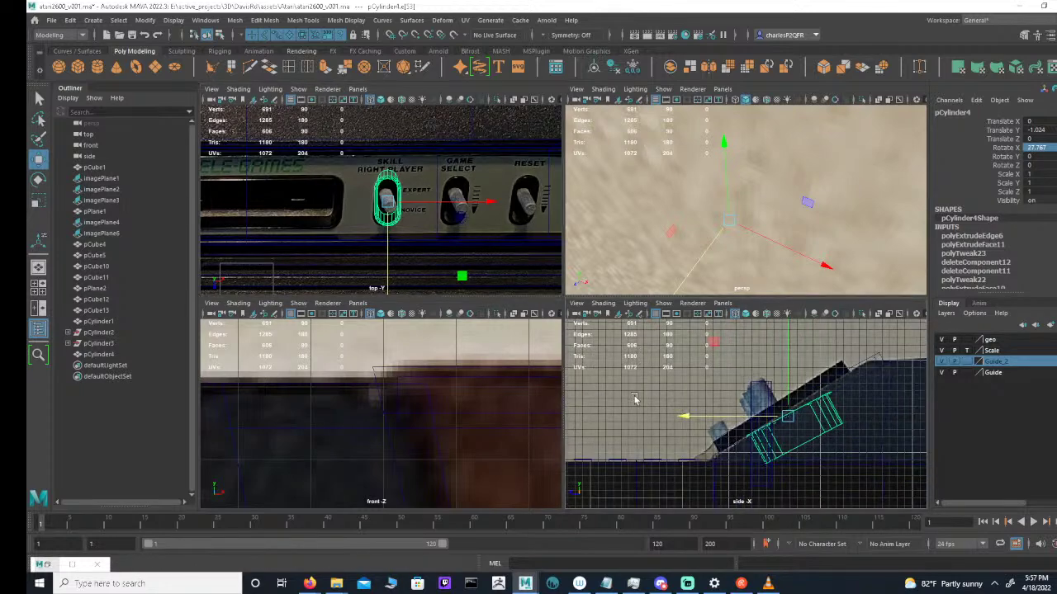
pyautogui.click(766, 402)
pyautogui.write('0')
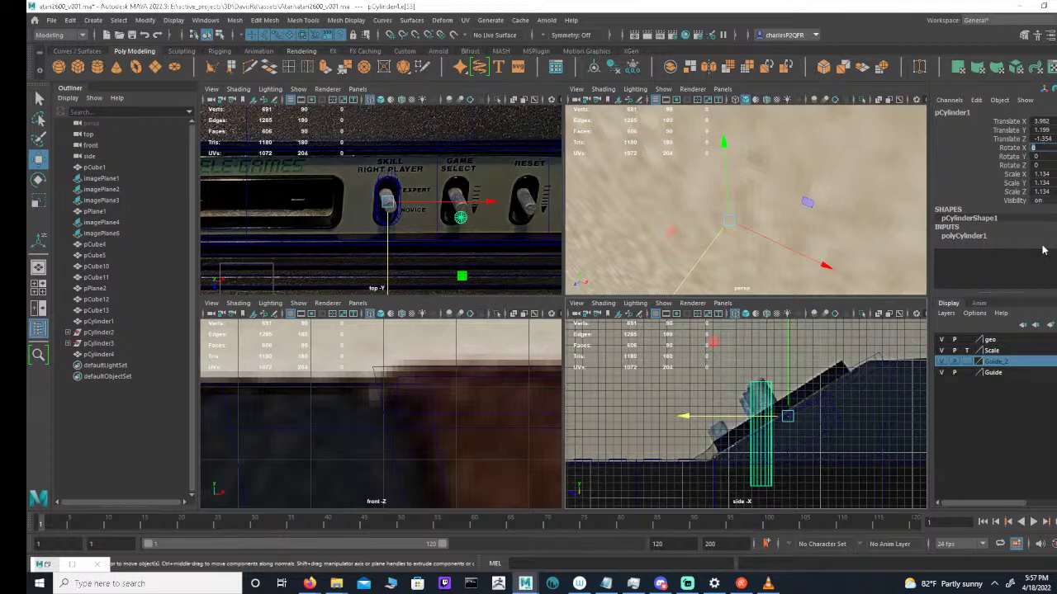
pyautogui.press('super')
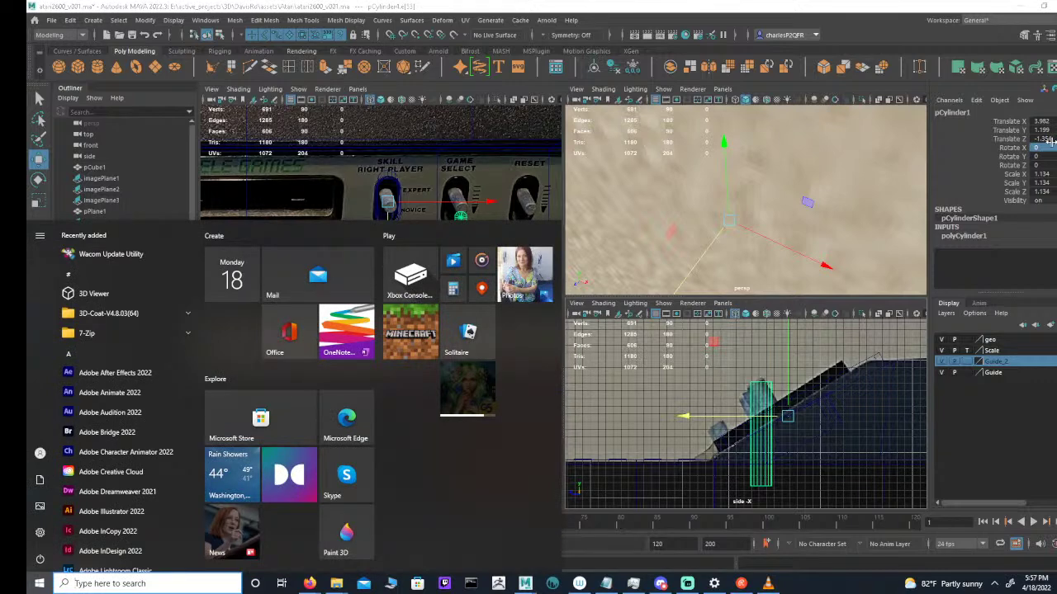
pyautogui.click(1051, 140)
pyautogui.click(1050, 149)
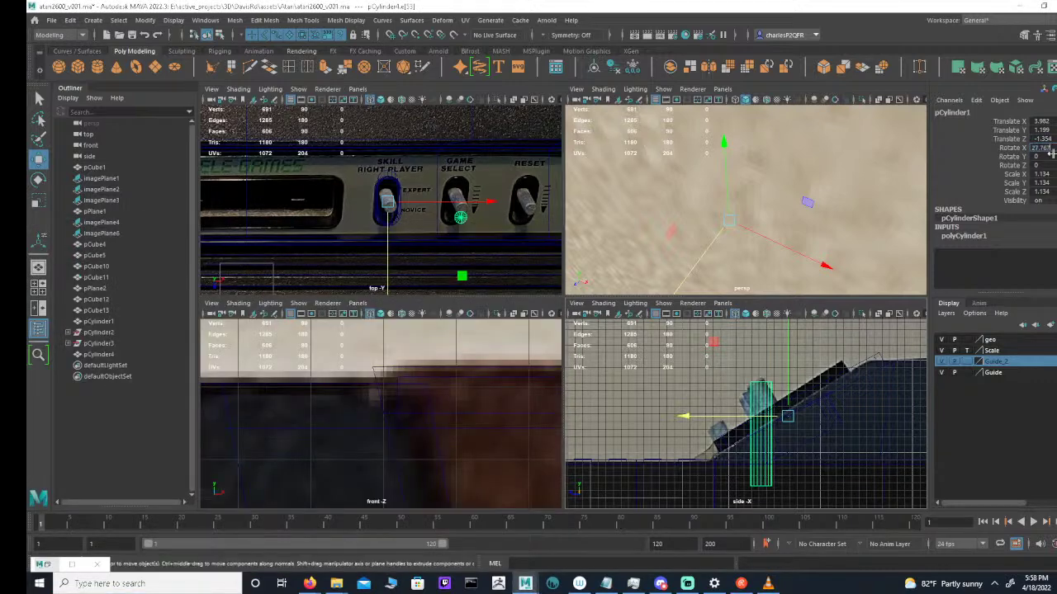
pyautogui.press('Return')
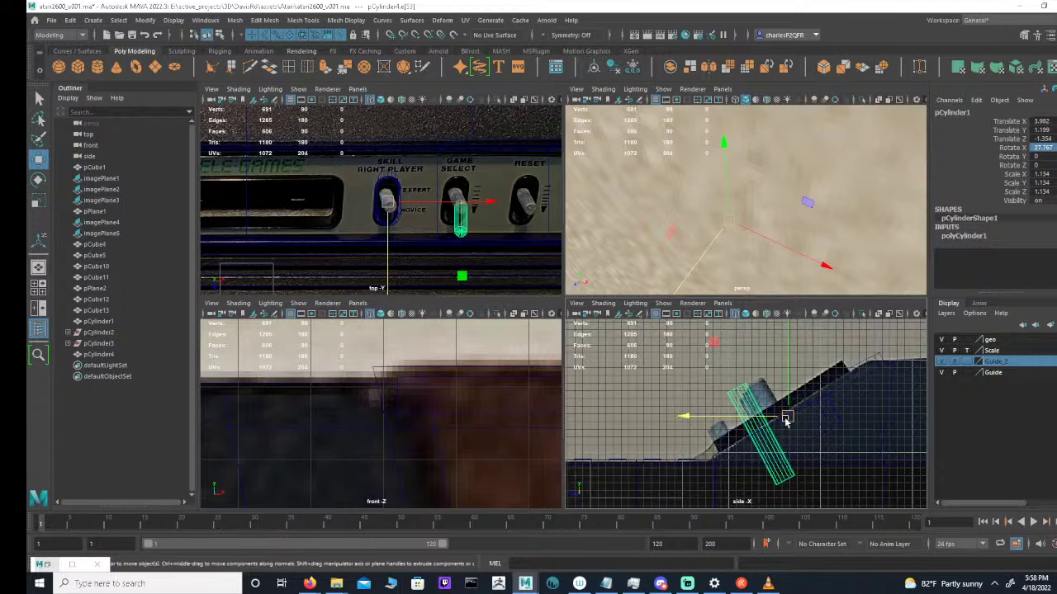
pyautogui.moveTo(788, 420); pyautogui.dragTo(809, 421)
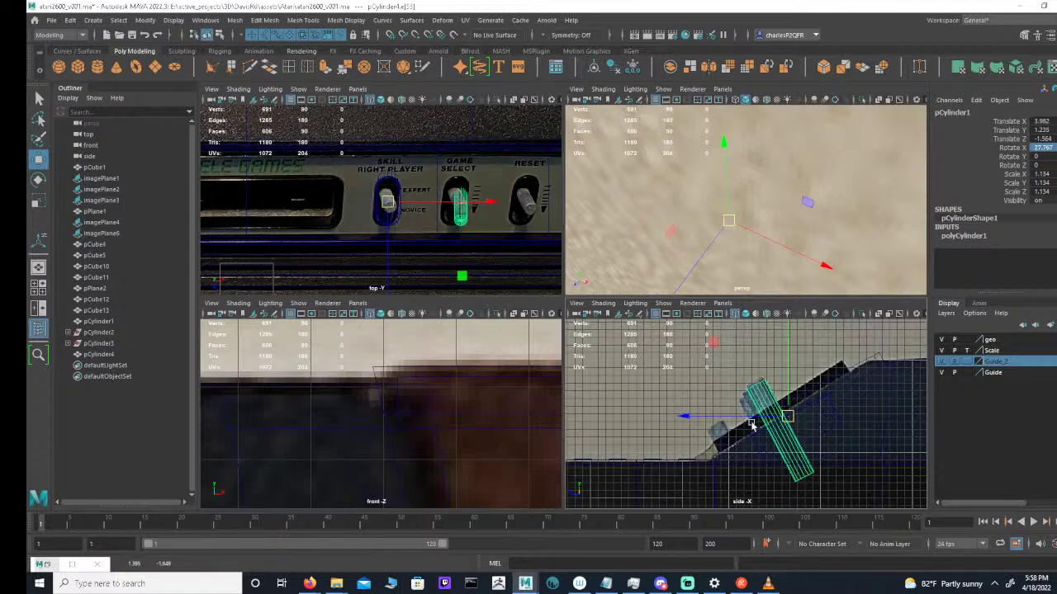
# Center the lever cylinder's pivot and reset its Rotate X to 0
pyautogui.keyDown('alt'); pyautogui.moveTo(755, 427); pyautogui.dragTo(878, 455, button='right'); pyautogui.keyUp('alt')
pyautogui.scroll(5, 877, 454)
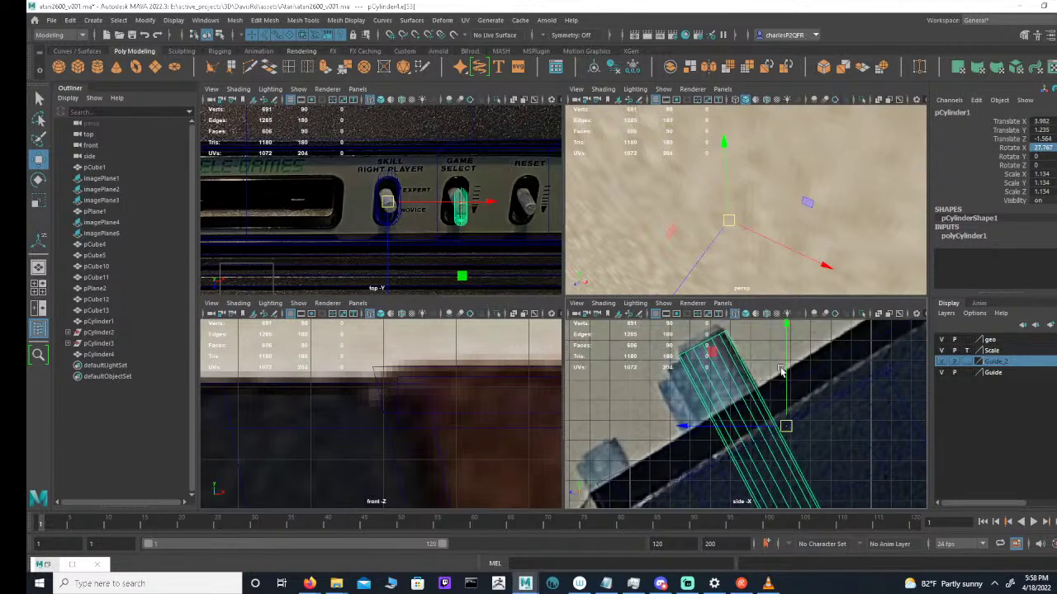
pyautogui.scroll(-4, 772, 384)
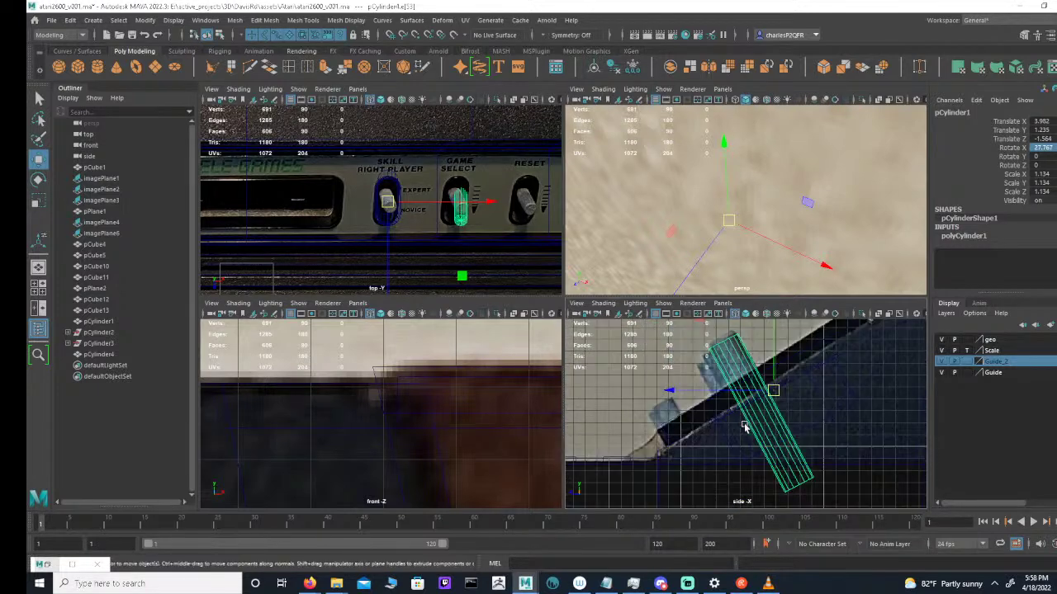
pyautogui.scroll(-3, 739, 421)
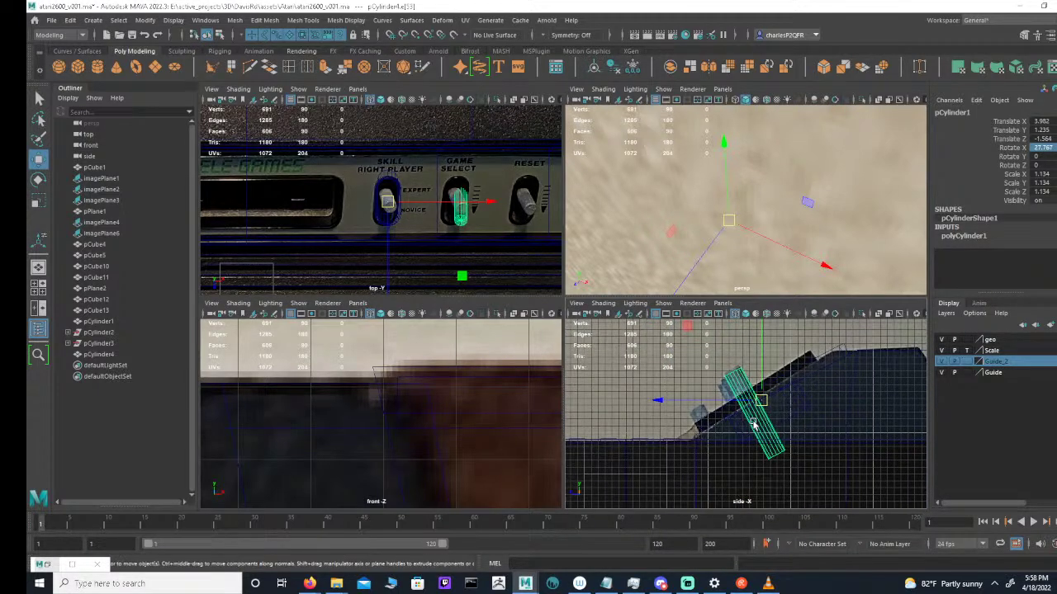
pyautogui.scroll(4, 849, 429)
pyautogui.keyDown('alt'); pyautogui.moveTo(818, 431); pyautogui.dragTo(836, 448, button='middle'); pyautogui.keyUp('alt')
pyautogui.scroll(2, 836, 448)
pyautogui.scroll(-5, 820, 448)
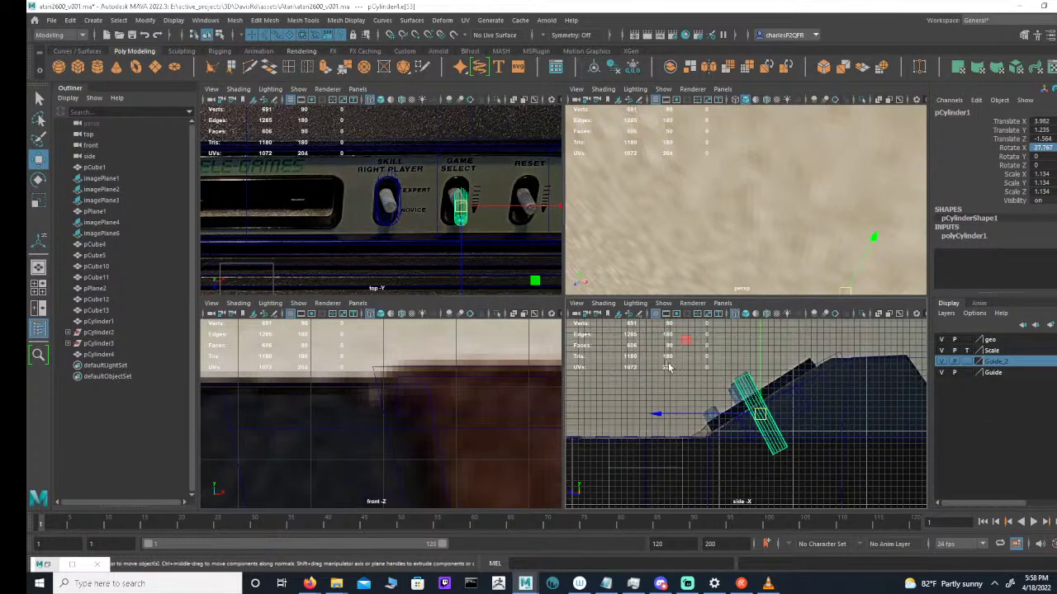
pyautogui.keyDown('alt'); pyautogui.moveTo(761, 413); pyautogui.dragTo(798, 418, button='right'); pyautogui.keyUp('alt')
pyautogui.scroll(2, 801, 408)
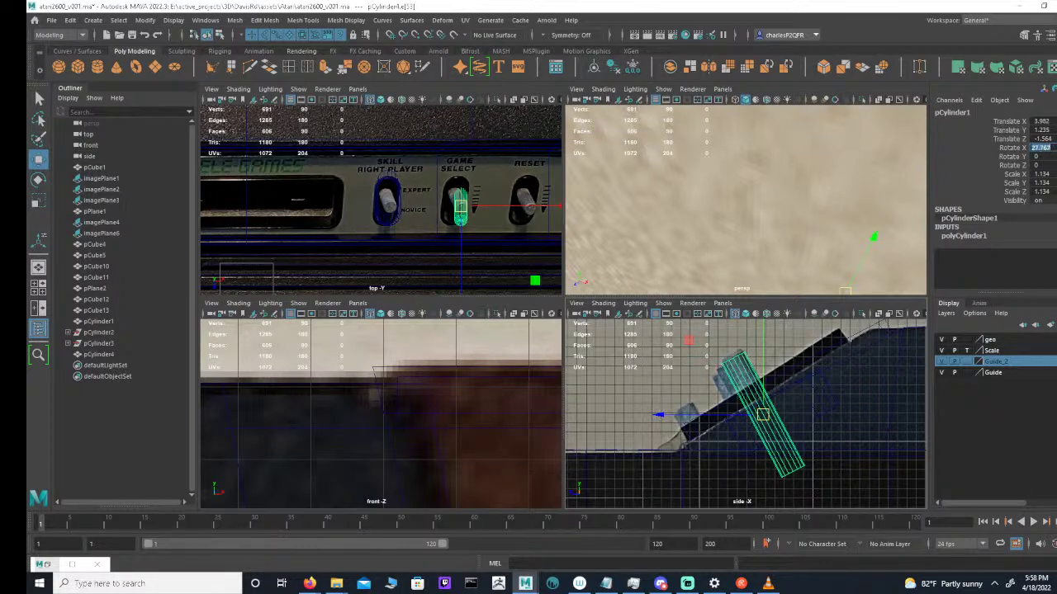
pyautogui.press('Return')
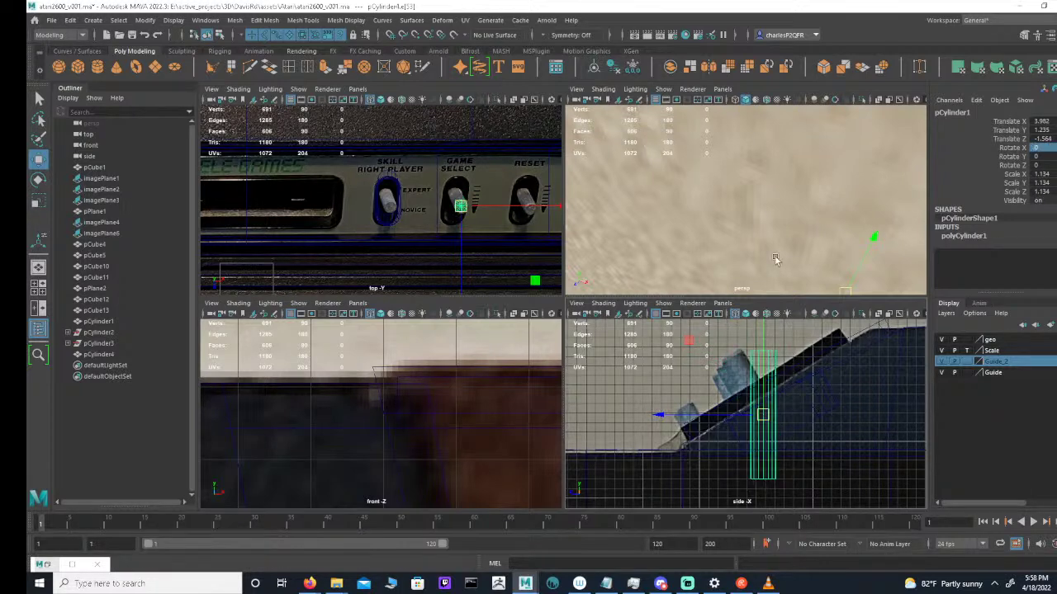
# Switch to face selection and select only the top cap faces of the lever cylinder
pyautogui.click(221, 37)
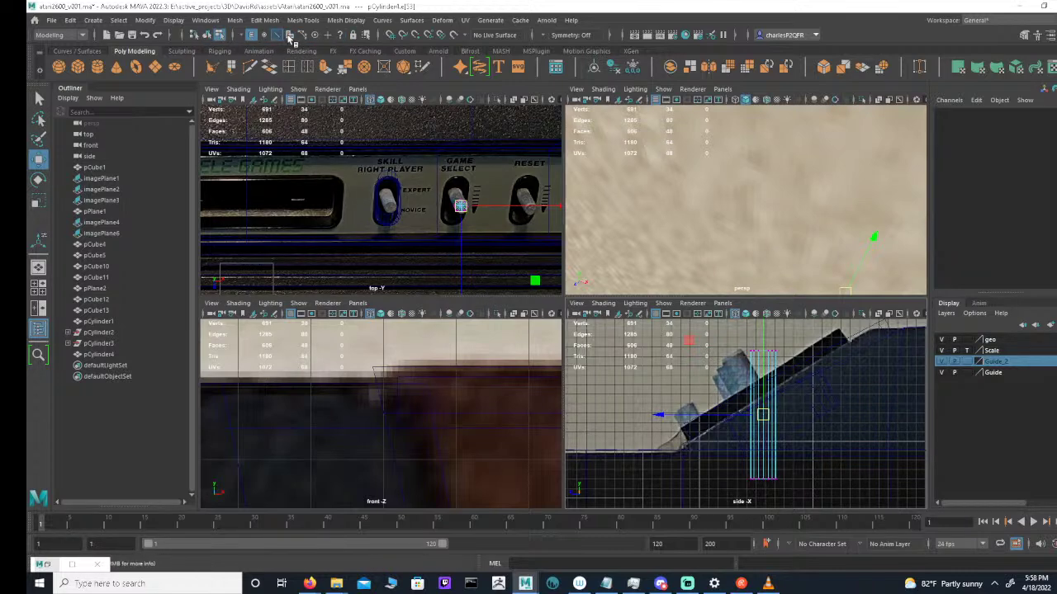
pyautogui.scroll(6, 650, 356)
pyautogui.keyDown('alt'); pyautogui.moveTo(694, 388); pyautogui.dragTo(776, 403, button='middle'); pyautogui.keyUp('alt')
pyautogui.keyDown('alt'); pyautogui.moveTo(776, 403); pyautogui.dragTo(837, 340, button='right'); pyautogui.keyUp('alt')
pyautogui.keyDown('alt'); pyautogui.moveTo(837, 339); pyautogui.dragTo(786, 378, button='middle'); pyautogui.keyUp('alt')
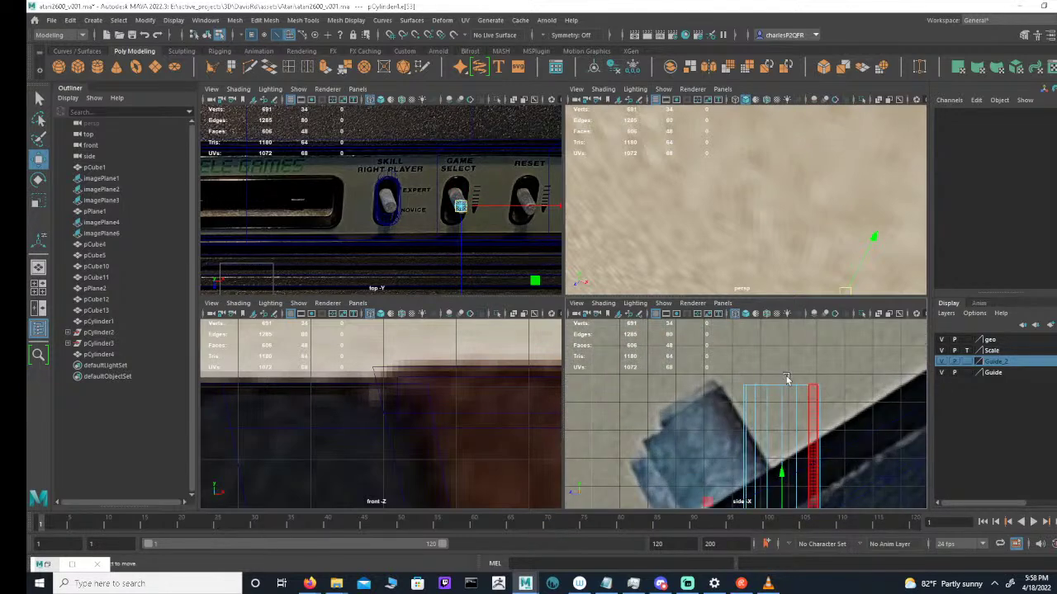
pyautogui.moveTo(699, 375); pyautogui.dragTo(892, 415)
pyautogui.keyDown('ctrl'); pyautogui.moveTo(733, 422); pyautogui.dragTo(923, 436); pyautogui.keyUp('ctrl')
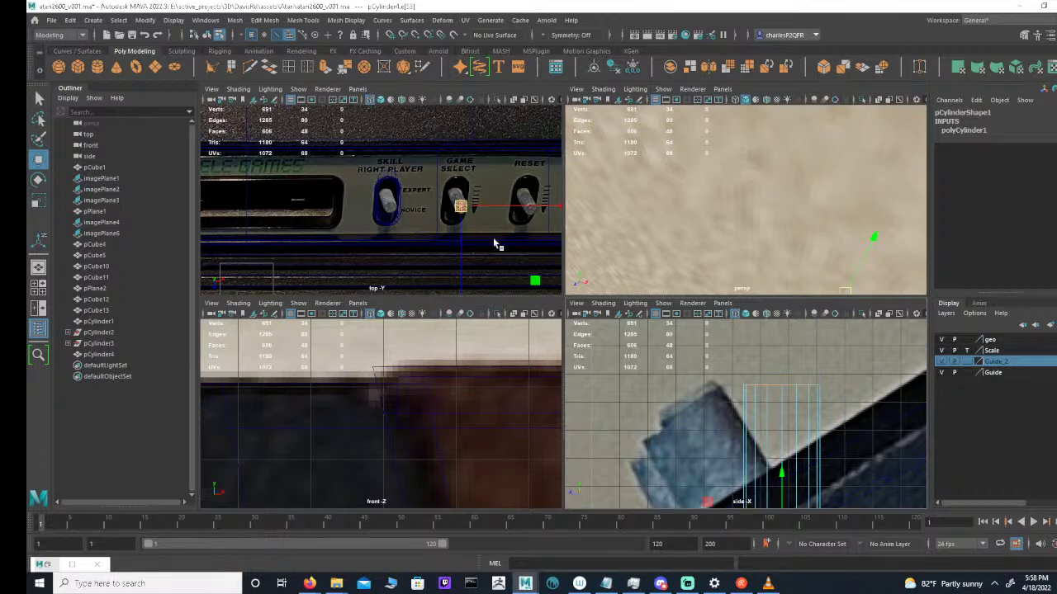
# Try to extrude the lever cylinder's top cap faces upward by about 0.018
pyautogui.press('f')
pyautogui.keyDown('alt'); pyautogui.moveTo(416, 215); pyautogui.dragTo(347, 206, button='right'); pyautogui.keyUp('alt')
pyautogui.click(326, 67)
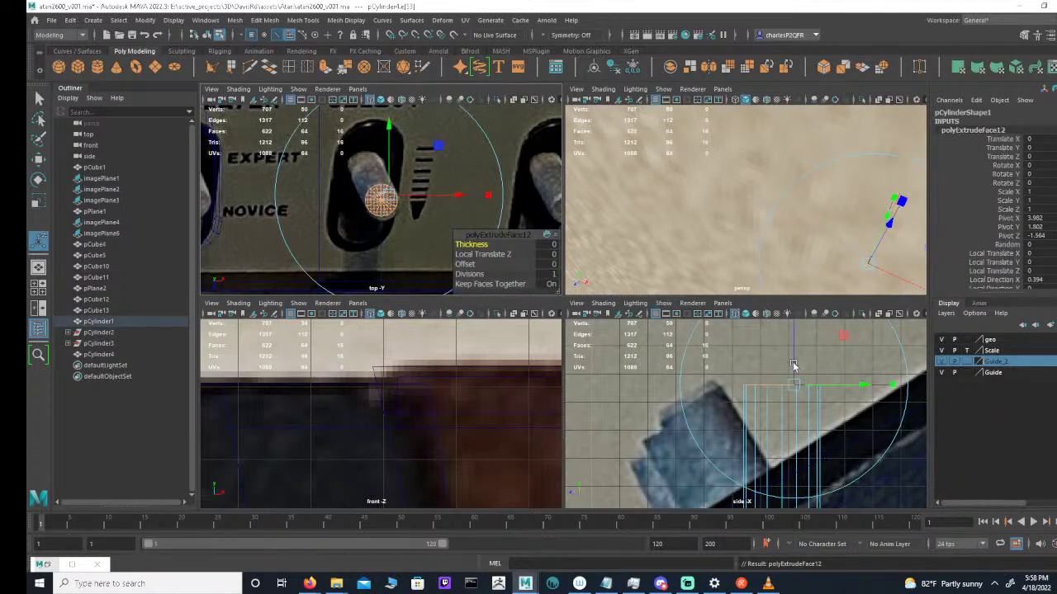
pyautogui.moveTo(793, 365); pyautogui.dragTo(792, 360)
pyautogui.press('r')
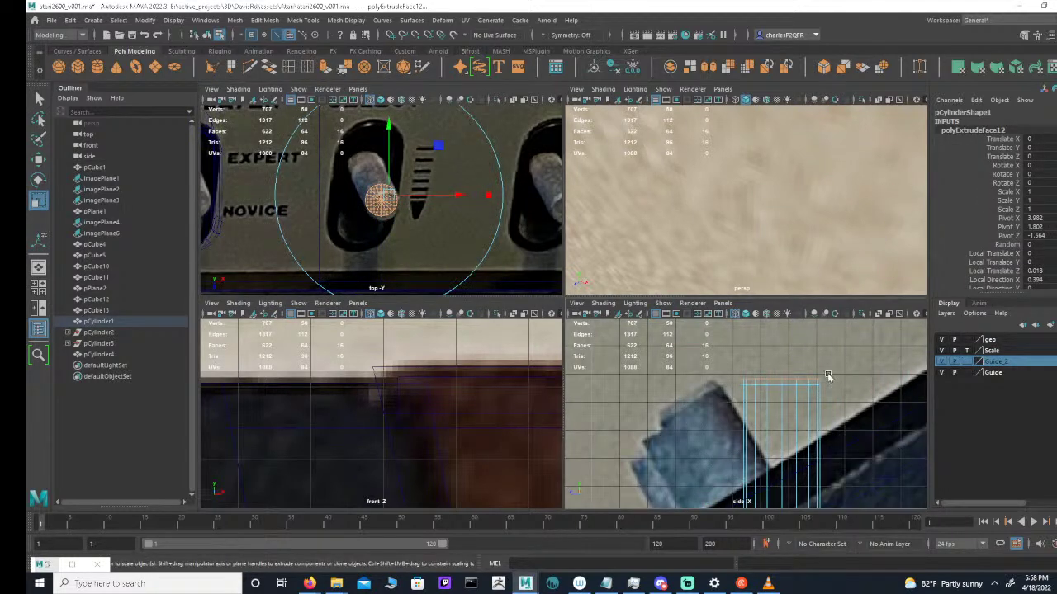
pyautogui.keyDown('alt'); pyautogui.moveTo(812, 380); pyautogui.dragTo(430, 397, button='right'); pyautogui.keyUp('alt')
pyautogui.keyDown('alt'); pyautogui.moveTo(726, 421); pyautogui.dragTo(956, 429, button='right'); pyautogui.keyUp('alt')
pyautogui.press('w')
pyautogui.press('e')
pyautogui.press('w')
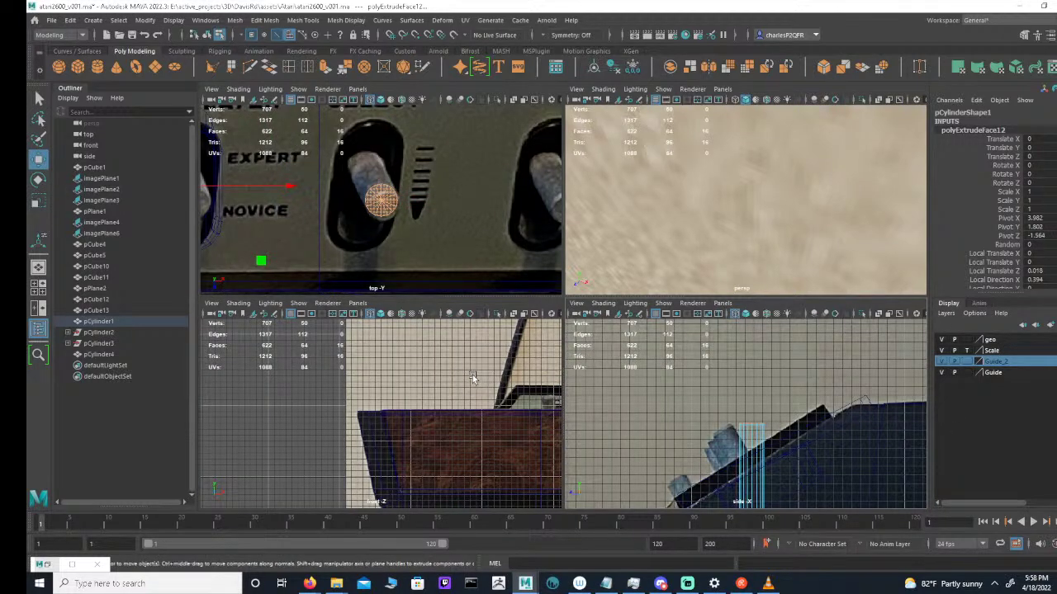
# Try to snap the component pivot to the center of the lever's cap and scale the extruded faces from there
pyautogui.scroll(-5, 380, 185)
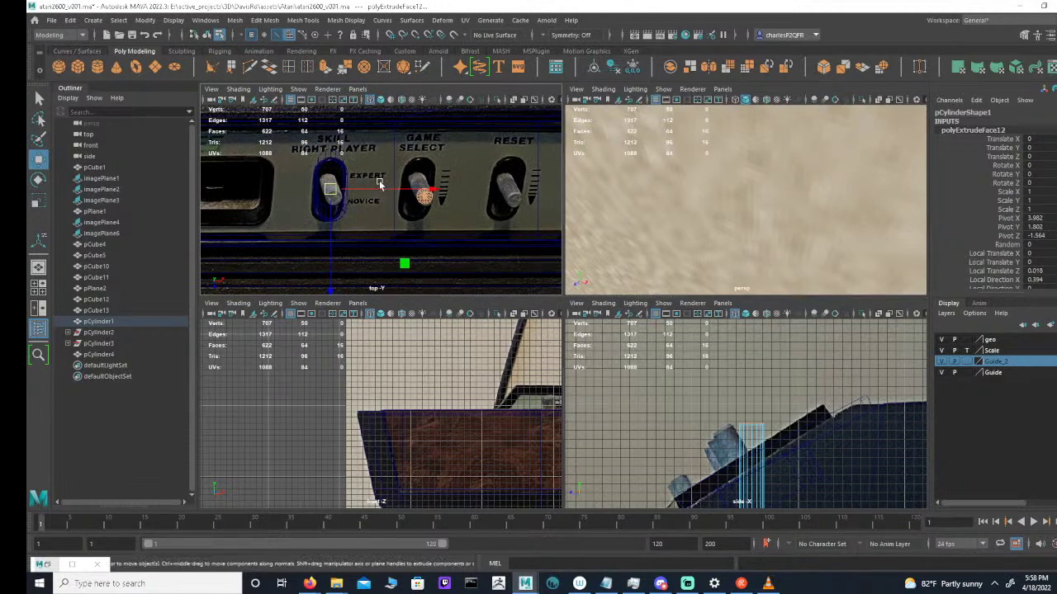
pyautogui.press('d')
pyautogui.press('v')
pyautogui.moveTo(413, 191)
pyautogui.mouseDown()
pyautogui.moveTo(434, 195)
pyautogui.moveTo(425, 195)
pyautogui.mouseUp()
pyautogui.moveTo(426, 241); pyautogui.dragTo(424, 198)
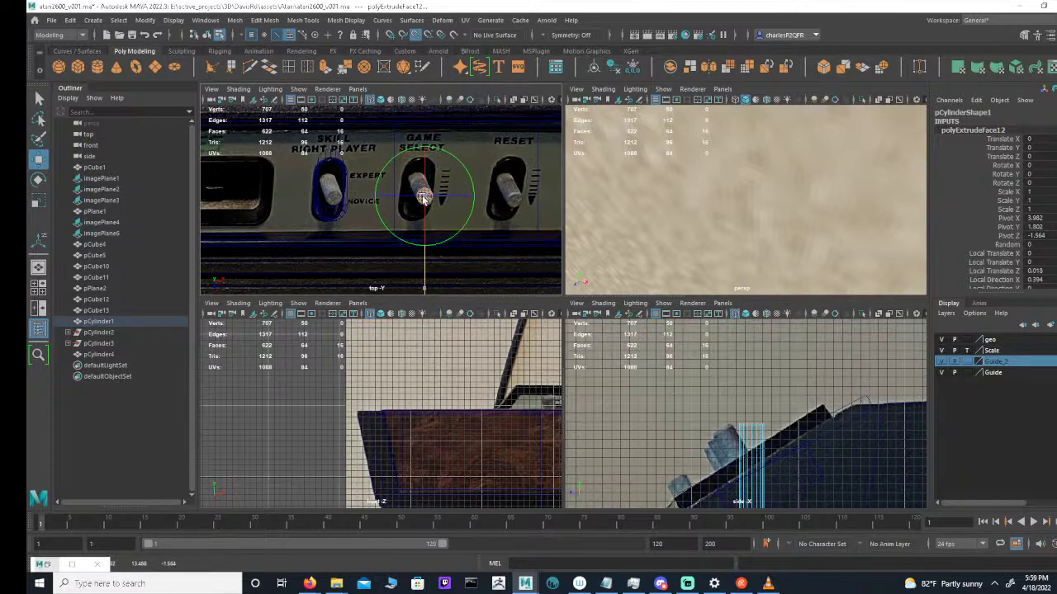
pyautogui.press('d')
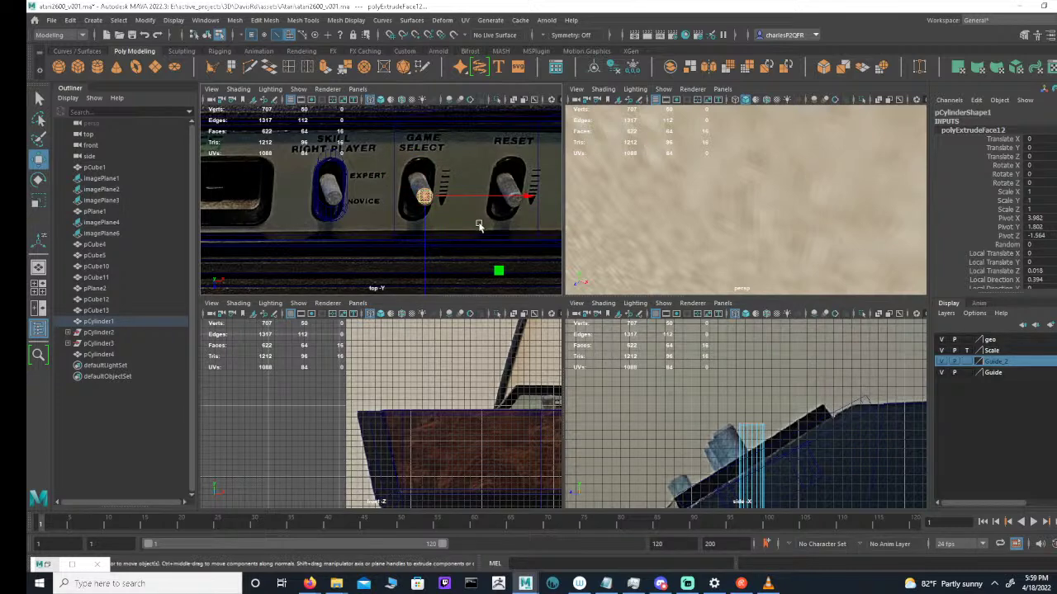
pyautogui.press('r')
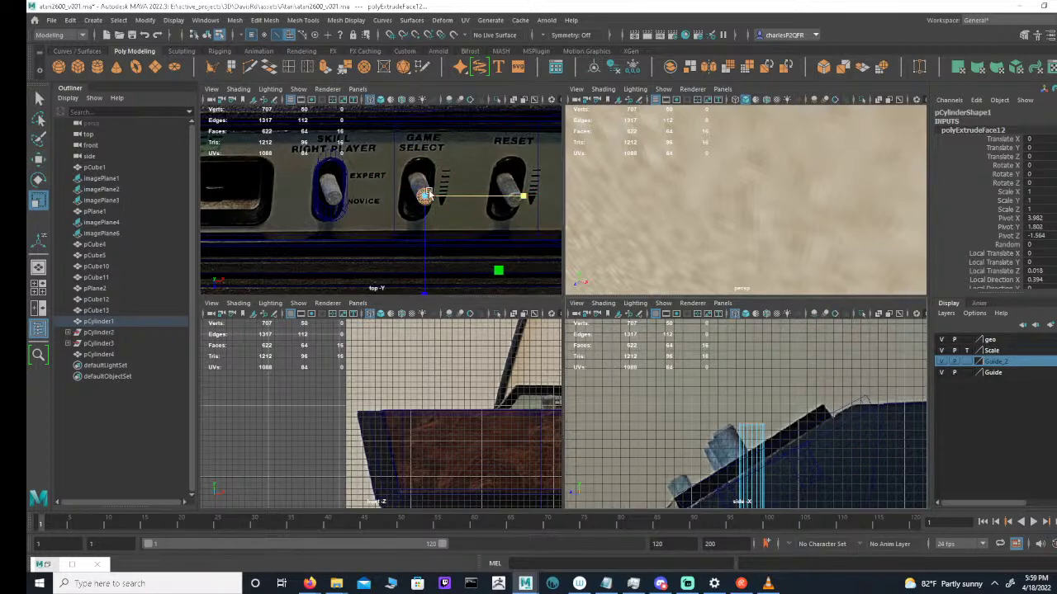
pyautogui.moveTo(425, 197); pyautogui.dragTo(430, 197)
# Undo the cap scaling, the pivot move and the trial extrusion on the lever cylinder
pyautogui.hotkey('ctrl', 'z')
pyautogui.hotkey('ctrl', 'z')
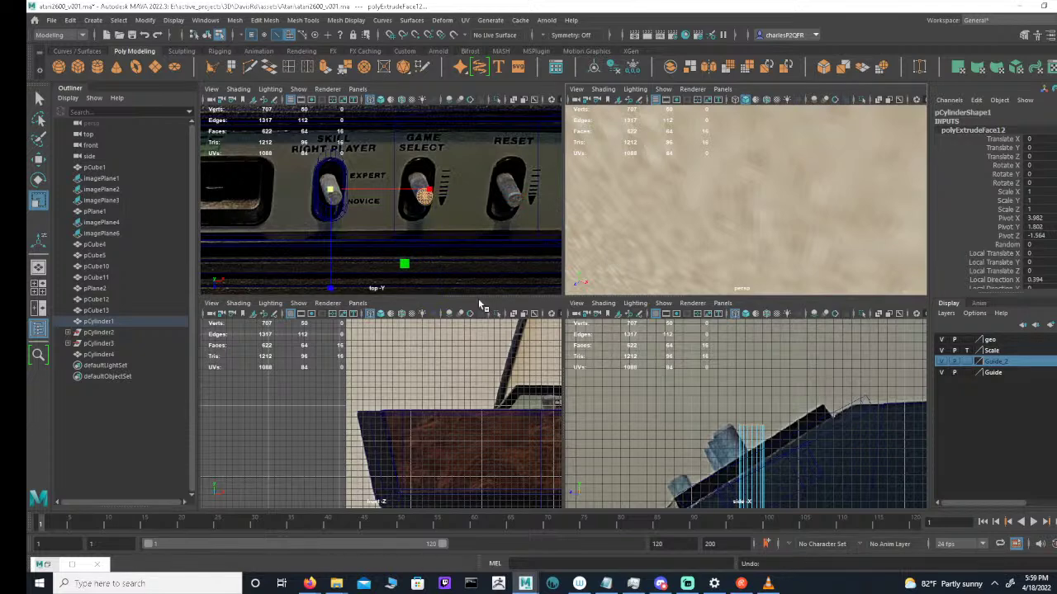
pyautogui.hotkey('ctrl', 'z')
pyautogui.hotkey('ctrl', 'z')
pyautogui.hotkey('ctrl', 'z')
# Bring the transform pivot back onto the selected top cap faces through the Move tool settings
pyautogui.moveTo(700, 365); pyautogui.dragTo(847, 446)
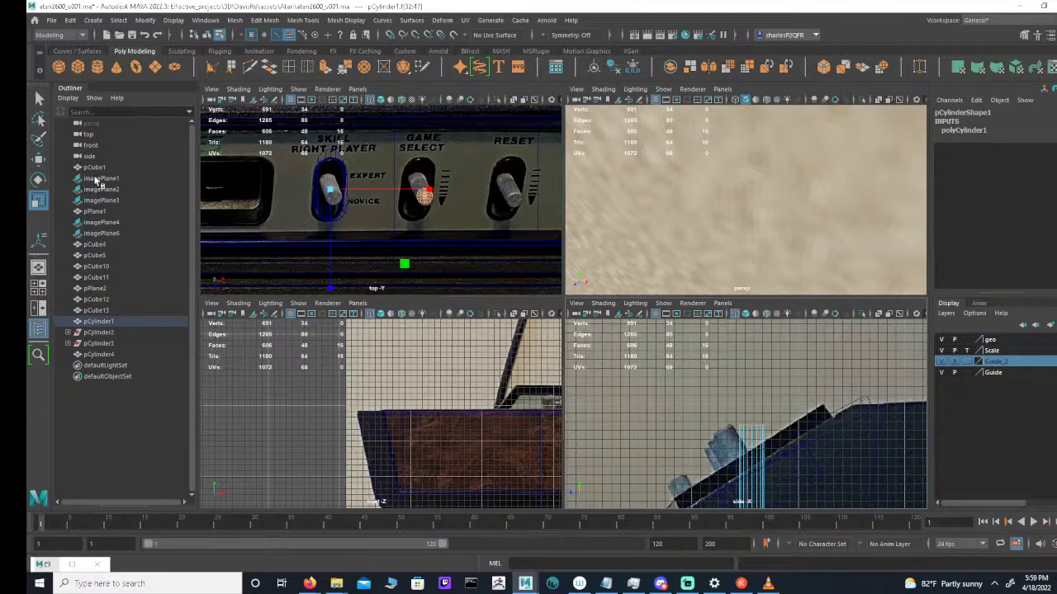
pyautogui.doubleClick(38, 160)
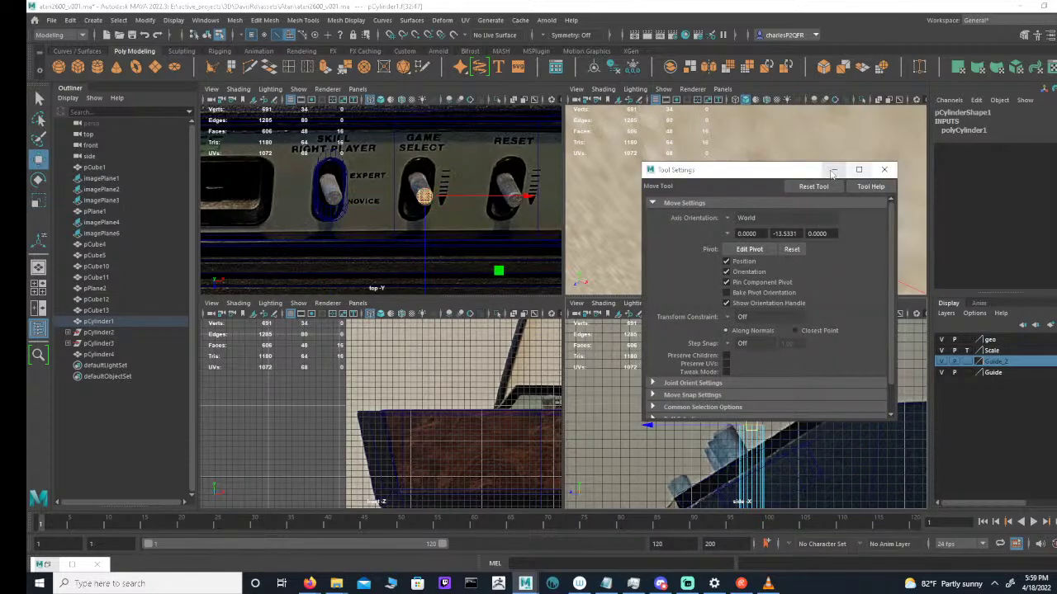
pyautogui.click(884, 169)
pyautogui.keyDown('alt'); pyautogui.moveTo(901, 417); pyautogui.dragTo(871, 395, button='middle'); pyautogui.keyUp('alt')
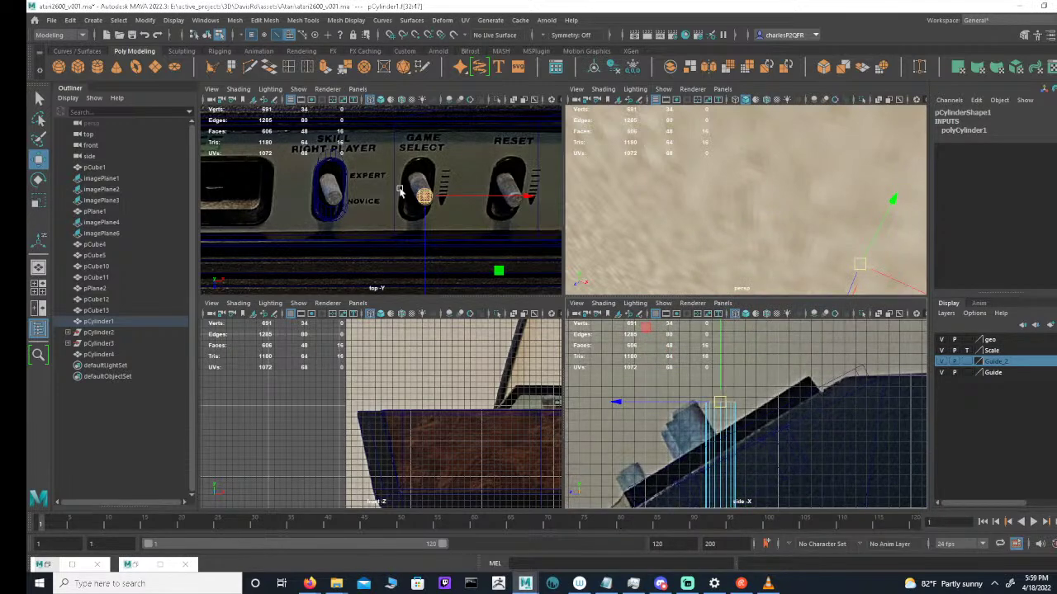
# Extrude the lever cylinder's top cap faces upward by about 0.033 and scale them inward for a beveled tip
pyautogui.click(325, 68)
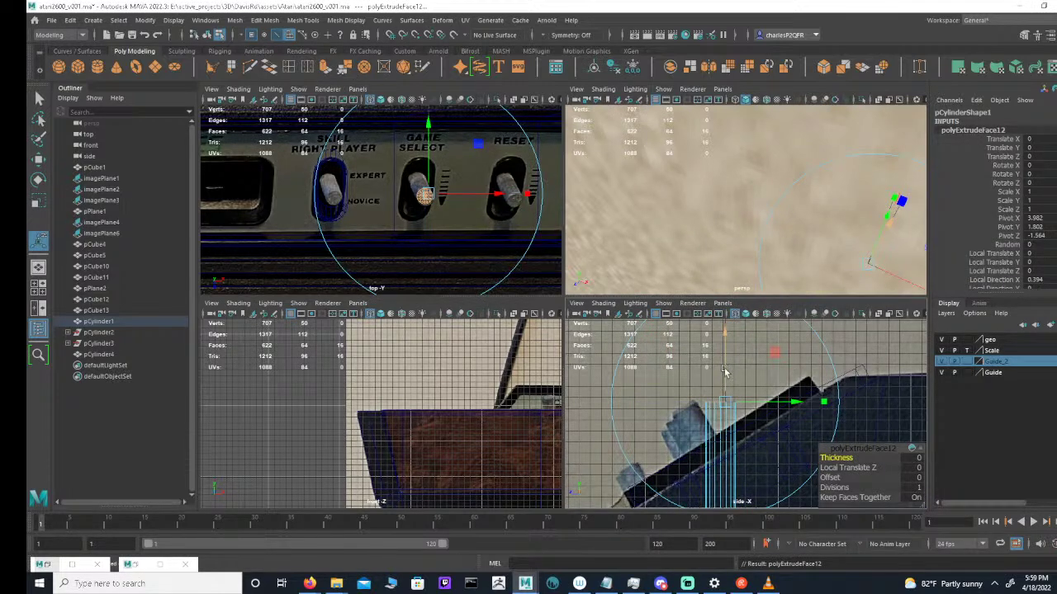
pyautogui.moveTo(724, 371); pyautogui.dragTo(824, 396)
pyautogui.click(823, 396)
pyautogui.moveTo(726, 400); pyautogui.dragTo(715, 397)
# Fine-tune the cap extrusion of the lever cylinder, lowering its Local Translate Z to 0.024
pyautogui.keyDown('alt'); pyautogui.moveTo(693, 432); pyautogui.dragTo(1040, 409, button='right'); pyautogui.keyUp('alt')
pyautogui.keyDown('alt'); pyautogui.moveTo(830, 406); pyautogui.dragTo(884, 358, button='right'); pyautogui.keyUp('alt')
pyautogui.press('space')
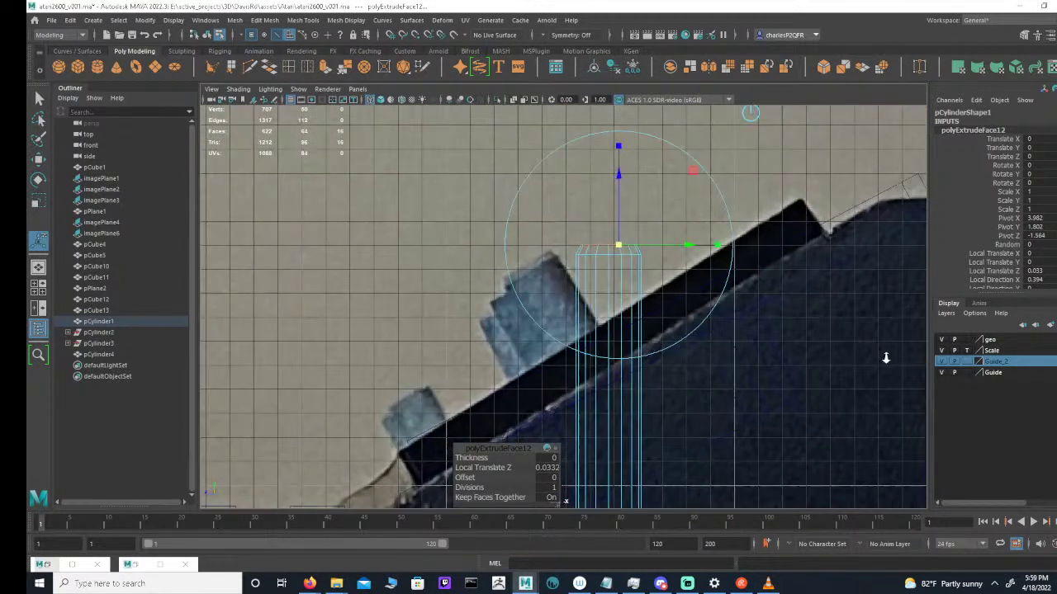
pyautogui.moveTo(621, 215); pyautogui.dragTo(634, 226)
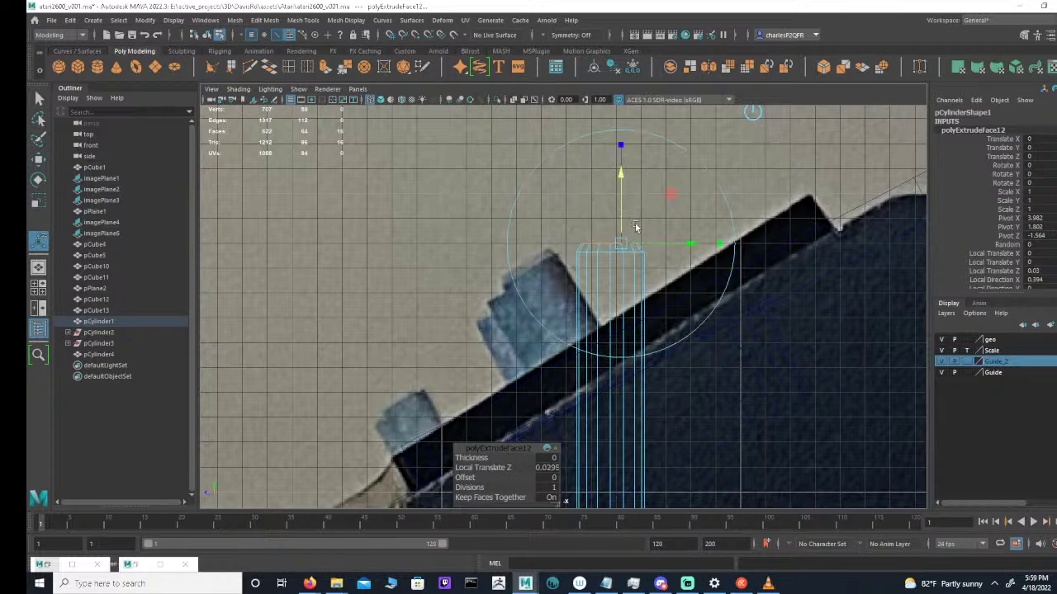
pyautogui.click(721, 246)
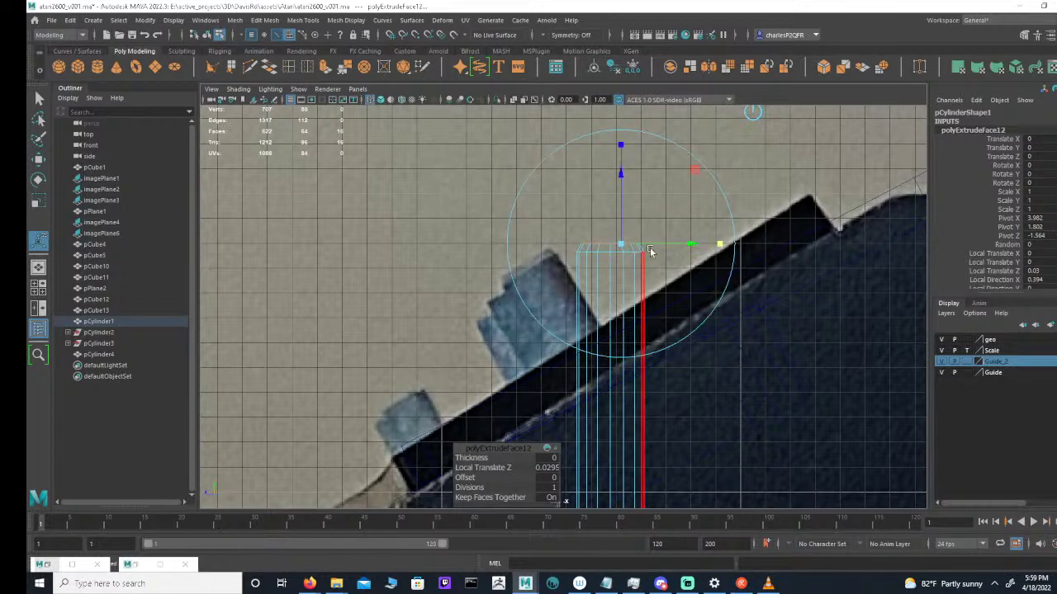
pyautogui.moveTo(619, 252); pyautogui.dragTo(622, 227)
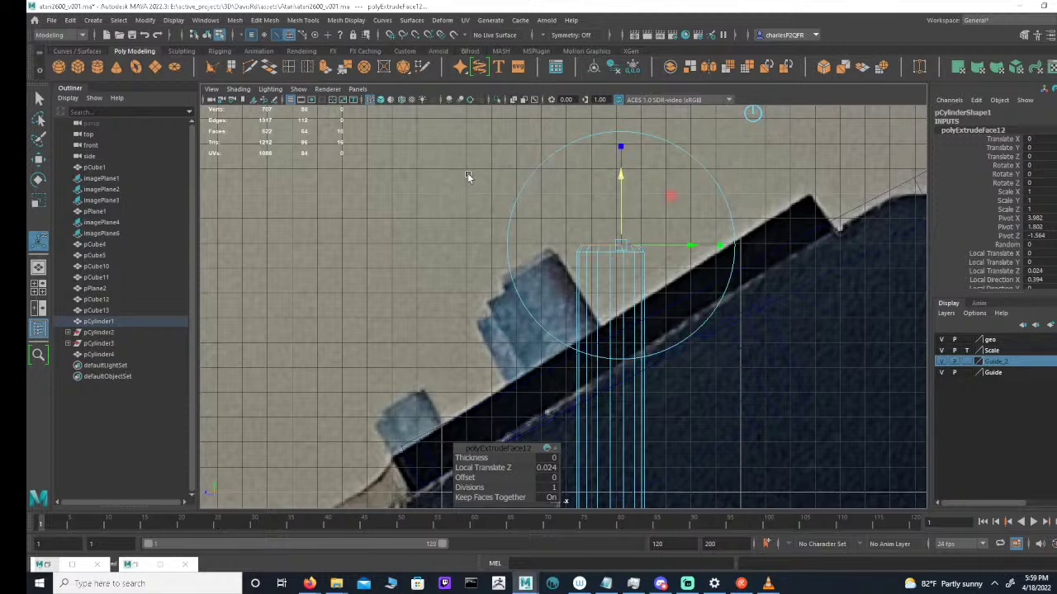
# Return to object selection and snap the lever cylinder's pivot to its bottom end in the side view
pyautogui.click(206, 35)
pyautogui.keyDown('alt'); pyautogui.moveTo(528, 307); pyautogui.dragTo(488, 303, button='right'); pyautogui.keyUp('alt')
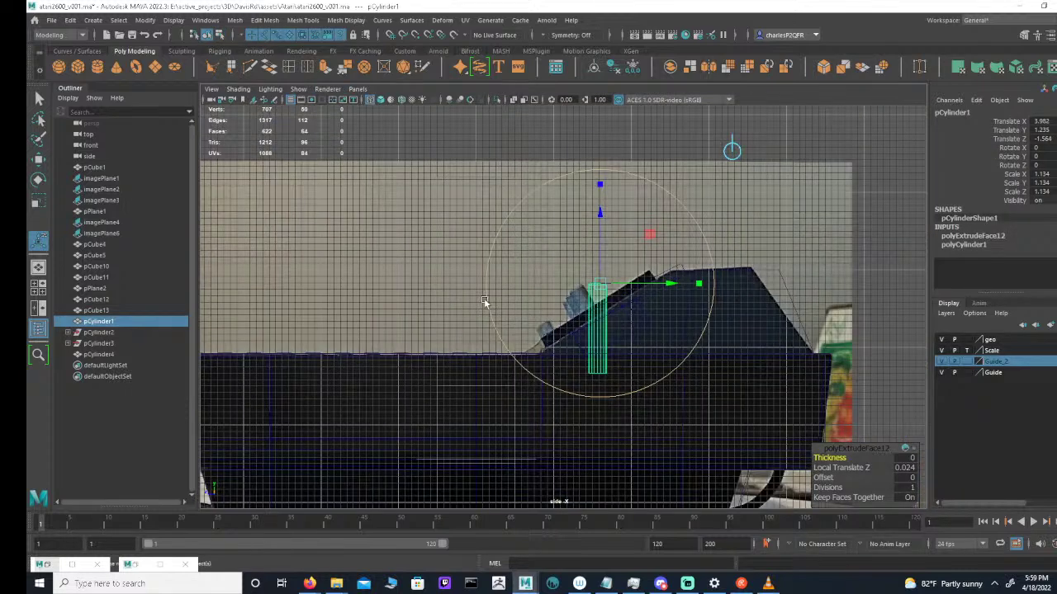
pyautogui.keyDown('alt'); pyautogui.moveTo(488, 303); pyautogui.dragTo(460, 321, button='middle'); pyautogui.keyUp('alt')
pyautogui.press('e')
pyautogui.press('w')
pyautogui.keyDown('alt'); pyautogui.moveTo(561, 315); pyautogui.dragTo(639, 325, button='right'); pyautogui.keyUp('alt')
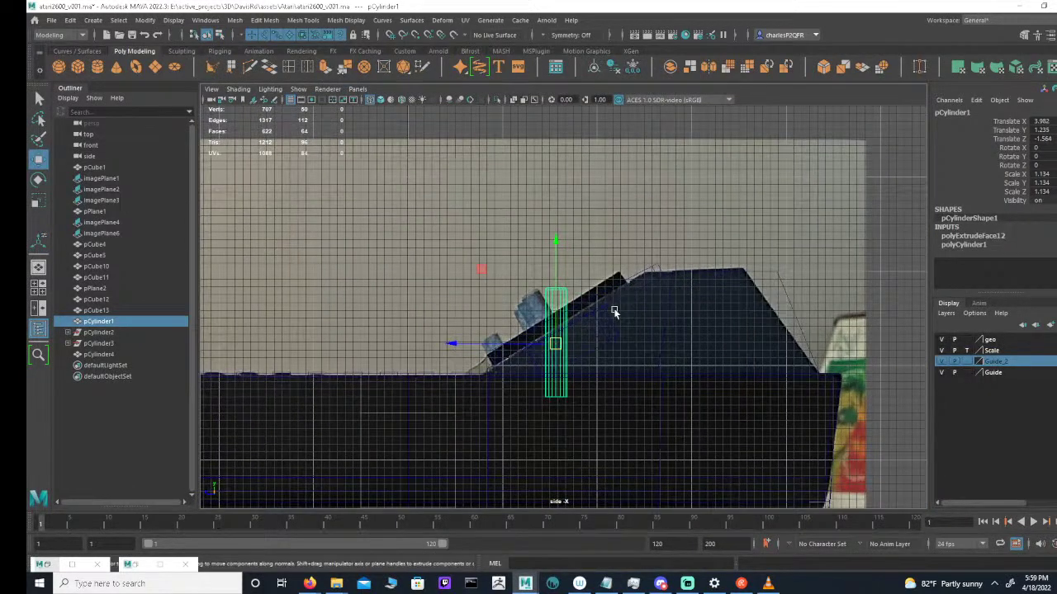
pyautogui.press('d')
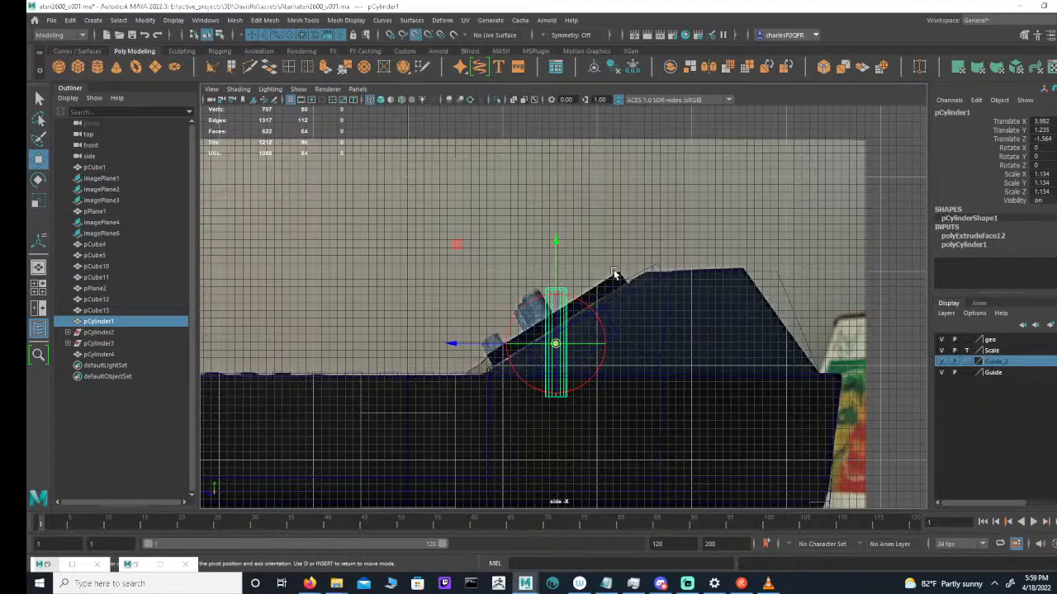
pyautogui.moveTo(554, 264); pyautogui.dragTo(579, 391)
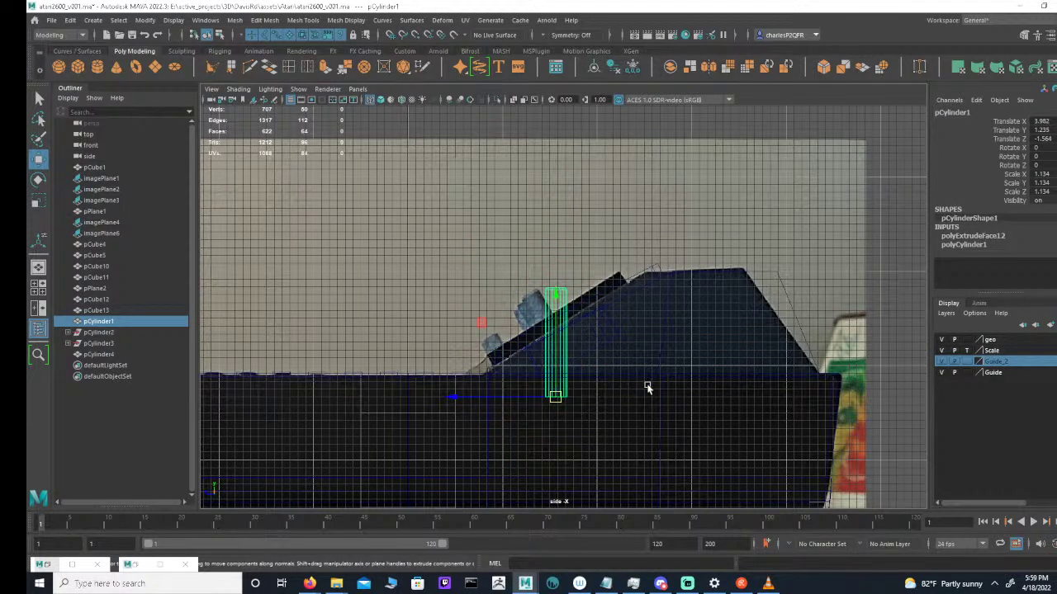
# Try tilting the lever cylinder to a Rotate X of 27.767 in the side view, and undo the rotation
pyautogui.keyDown('alt'); pyautogui.moveTo(587, 396); pyautogui.dragTo(692, 402, button='right'); pyautogui.keyUp('alt')
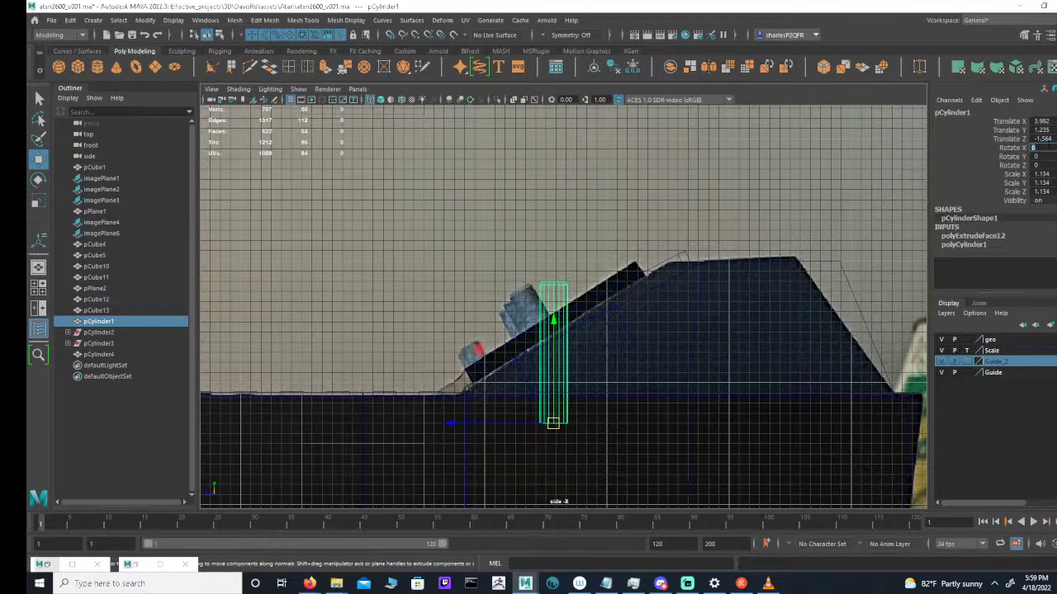
pyautogui.press('Return')
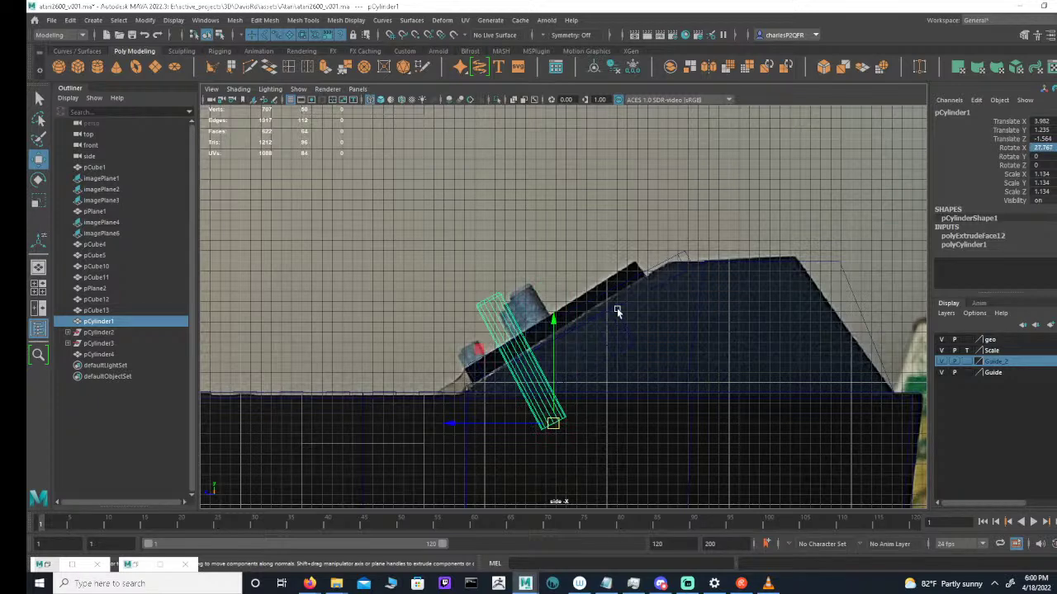
pyautogui.hotkey('ctrl', 'z')
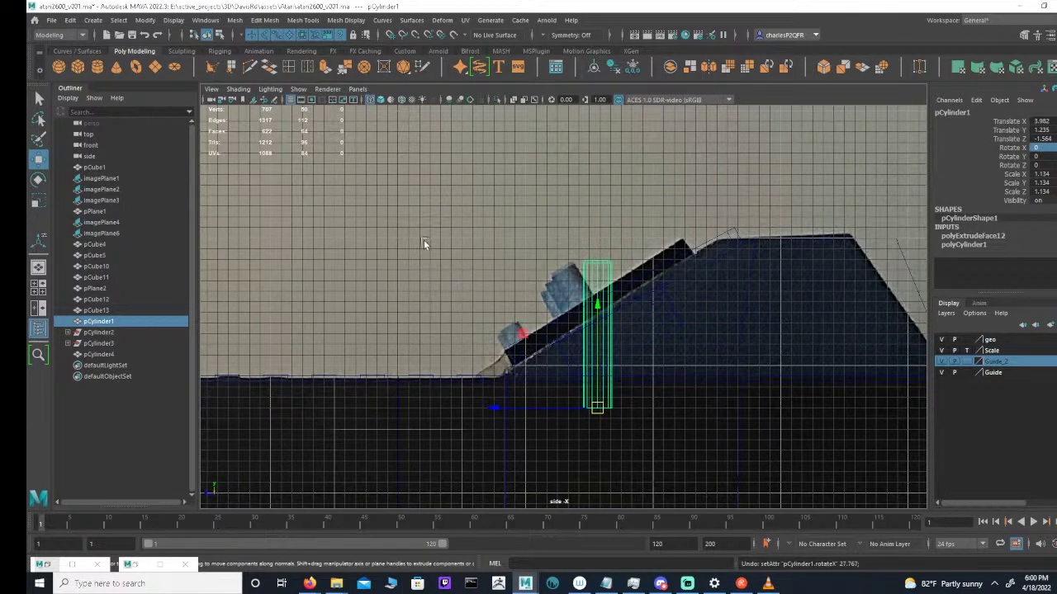
# Switch the lever cylinder to edge selection in the top view and select the first alternate spoke edges of its cap
pyautogui.press('space')
pyautogui.press('space')
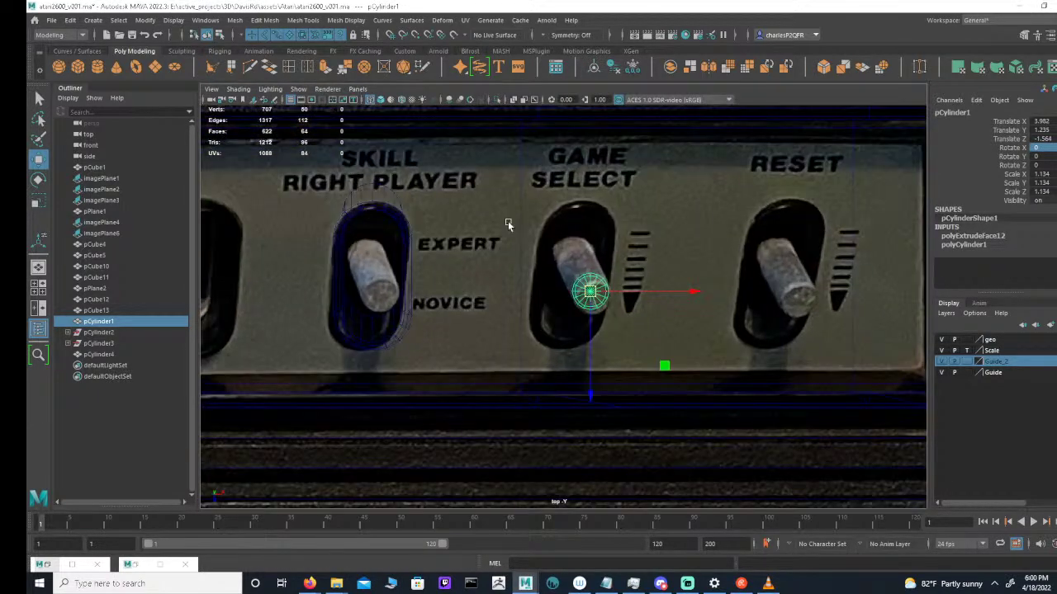
pyautogui.press('f')
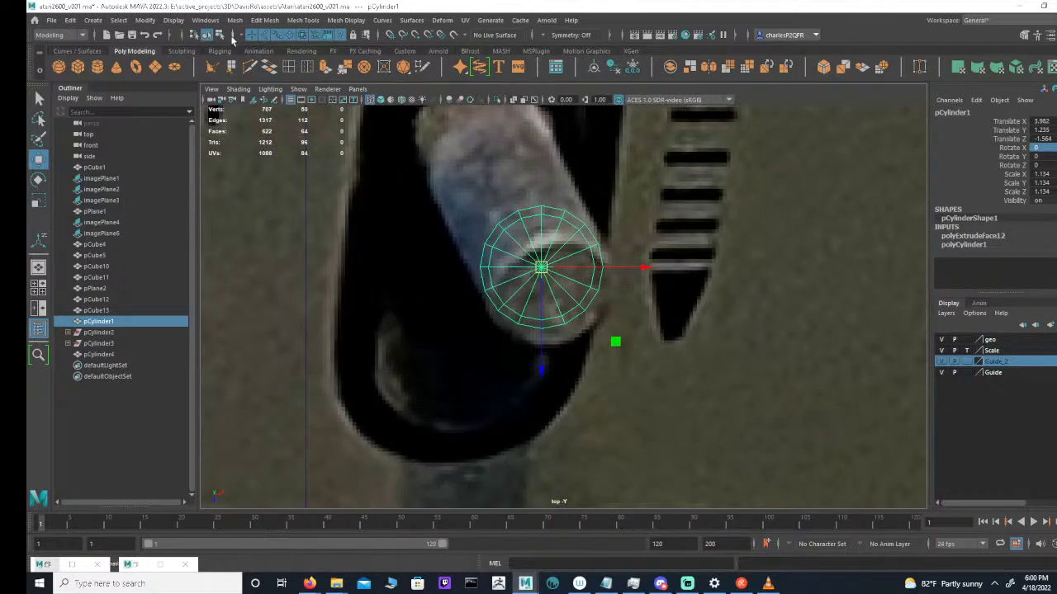
pyautogui.scroll(1, 199, 53)
pyautogui.click(219, 35)
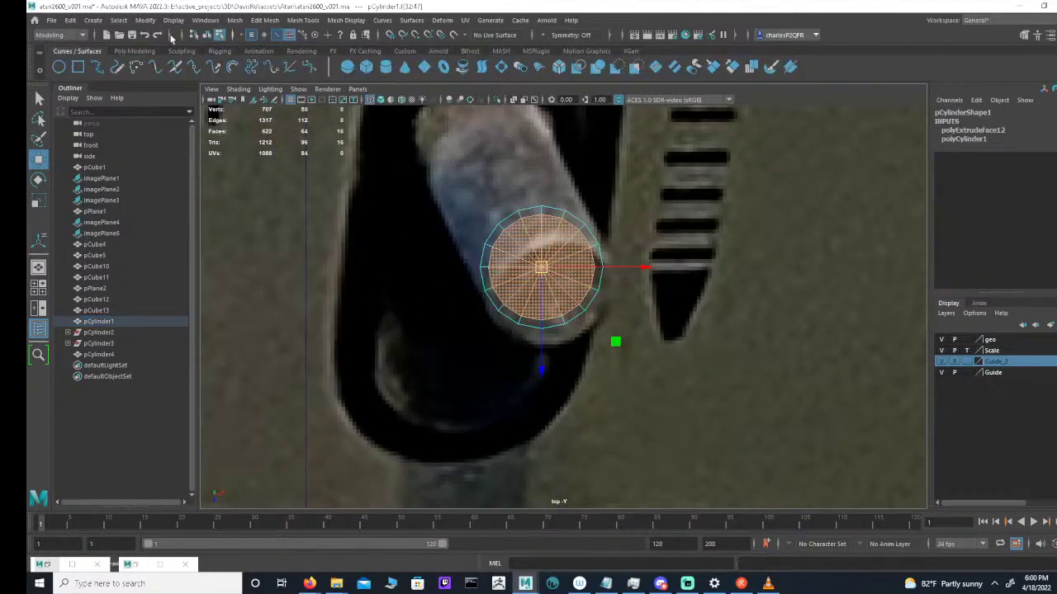
pyautogui.click(149, 53)
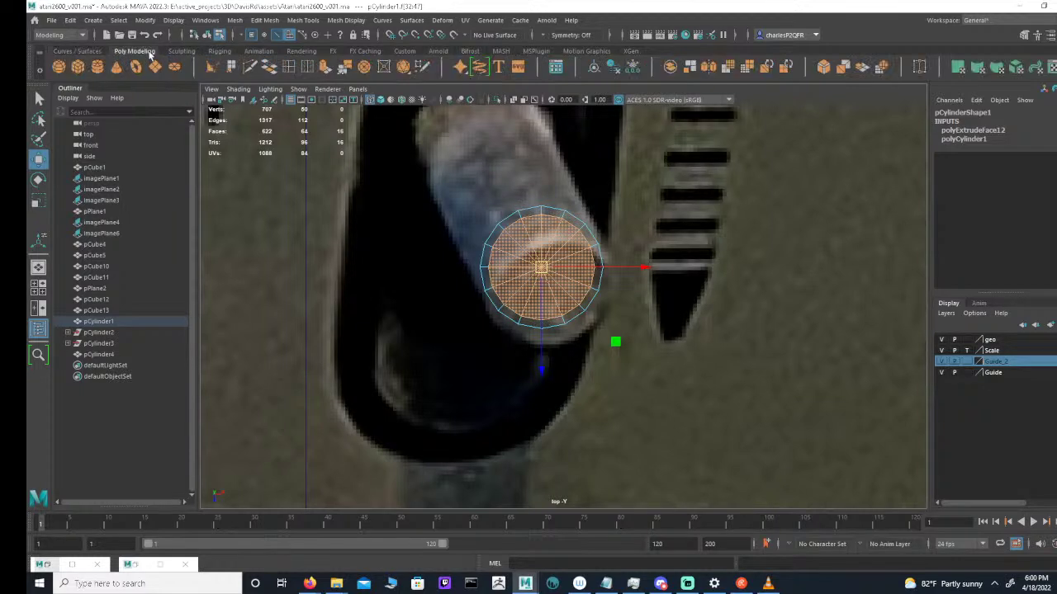
pyautogui.click(277, 35)
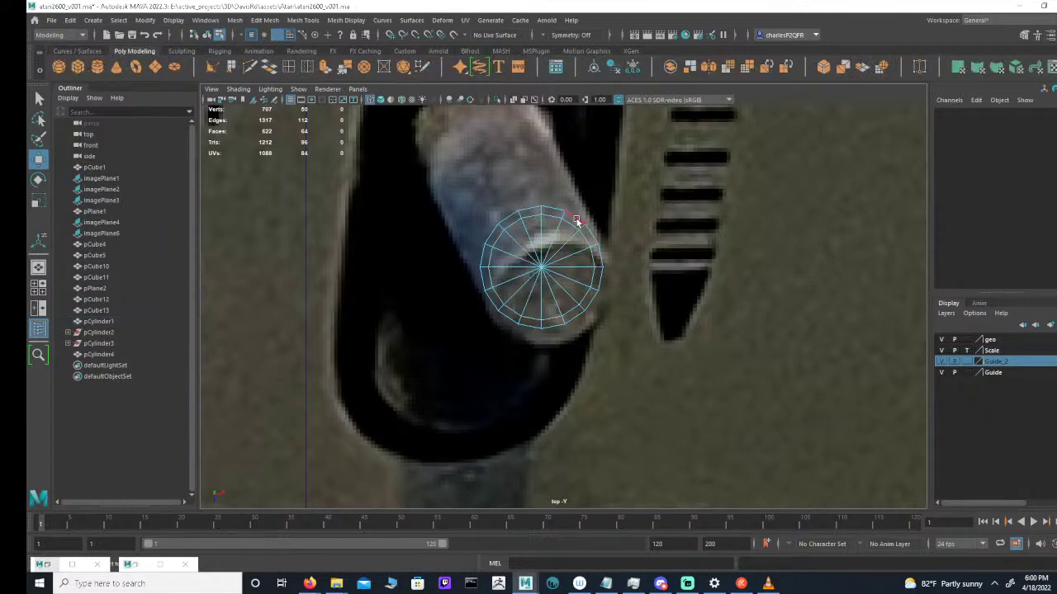
pyautogui.click(553, 234)
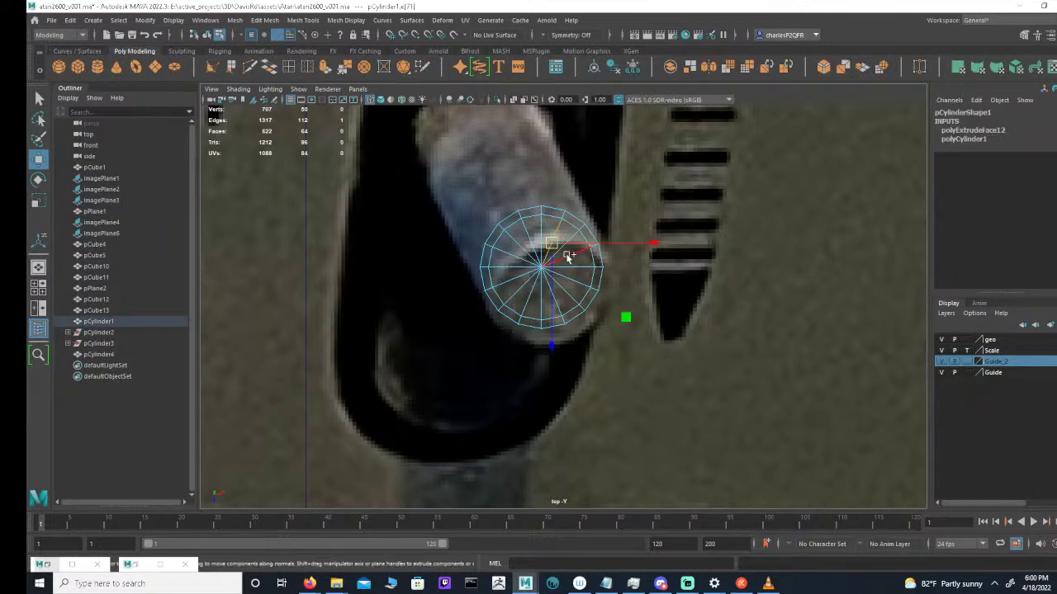
pyautogui.keyDown('shift'); pyautogui.click(573, 259); pyautogui.keyUp('shift')
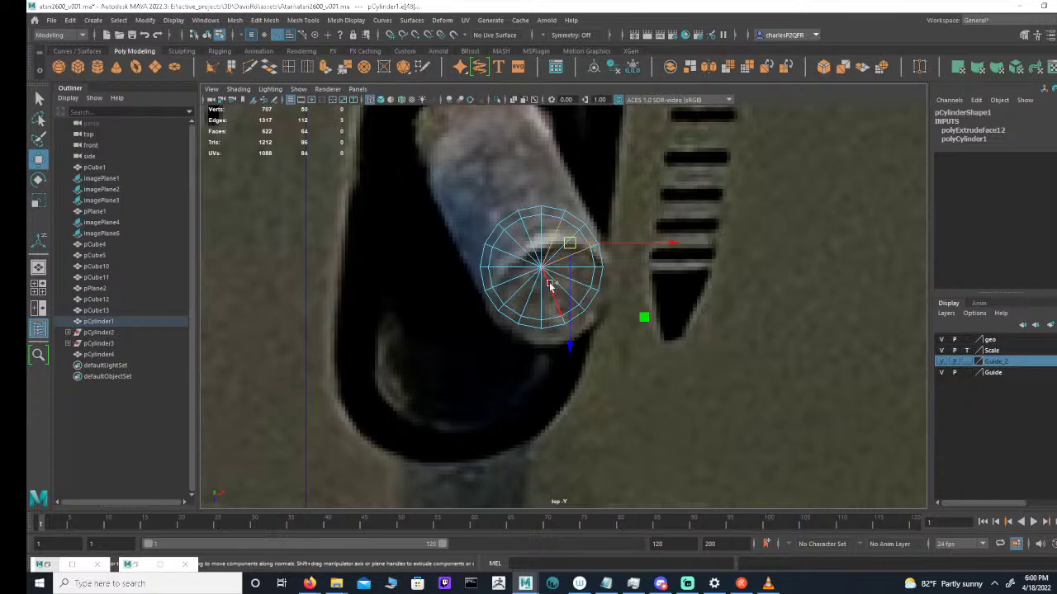
# Try extending the selection to the remaining alternate spoke edges around the cap, and undo those picks
pyautogui.keyDown('shift'); pyautogui.click(565, 287); pyautogui.keyUp('shift')
pyautogui.keyDown('shift'); pyautogui.click(542, 295); pyautogui.keyUp('shift')
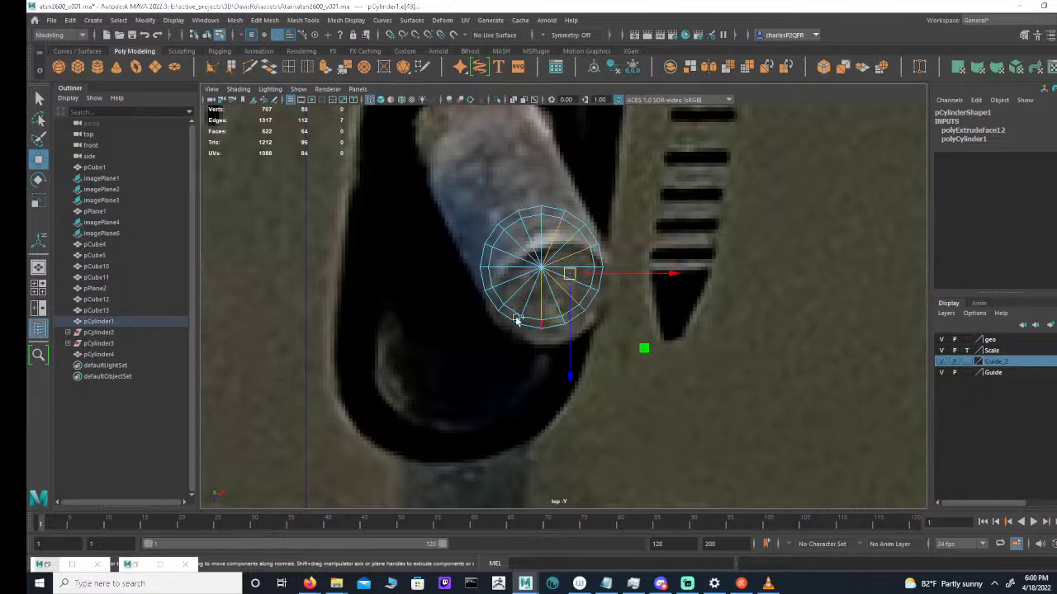
pyautogui.keyDown('shift'); pyautogui.click(510, 284); pyautogui.keyUp('shift')
pyautogui.keyDown('shift'); pyautogui.click(503, 276); pyautogui.keyUp('shift')
pyautogui.keyDown('shift'); pyautogui.click(521, 242); pyautogui.keyUp('shift')
pyautogui.keyDown('shift'); pyautogui.click(520, 242); pyautogui.keyUp('shift')
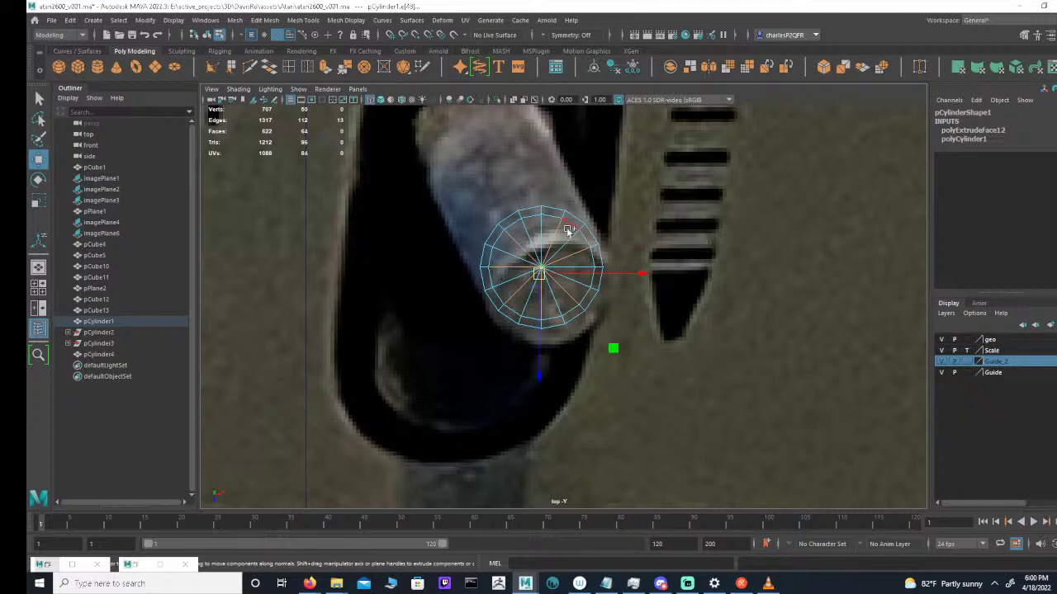
pyautogui.hotkey('ctrl', 'z')
pyautogui.hotkey('ctrl', 'z')
pyautogui.hotkey('ctrl', 'z')
pyautogui.hotkey('ctrl', 'z')
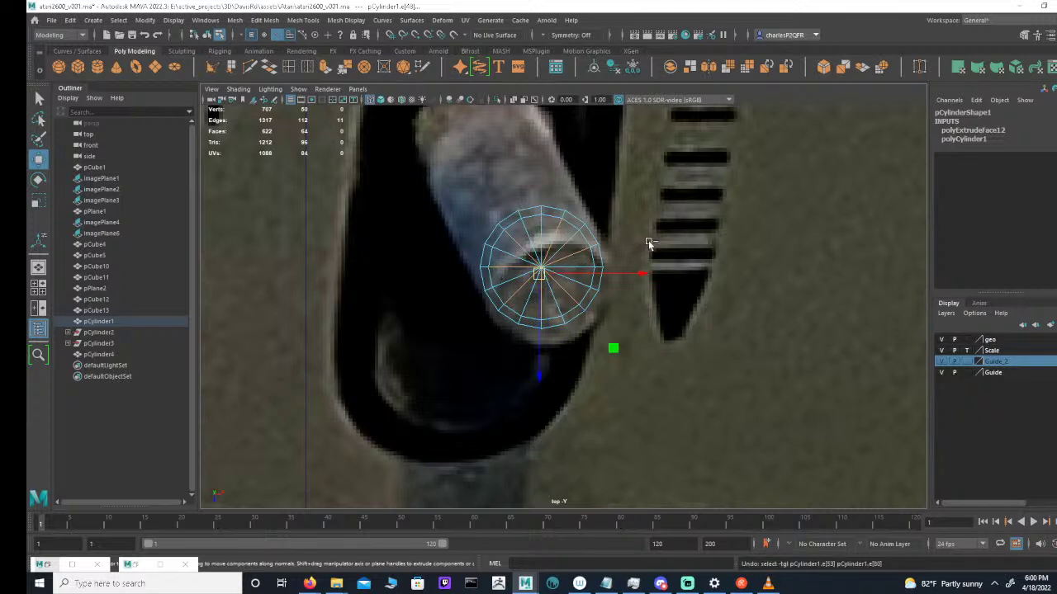
pyautogui.hotkey('ctrl', 'z')
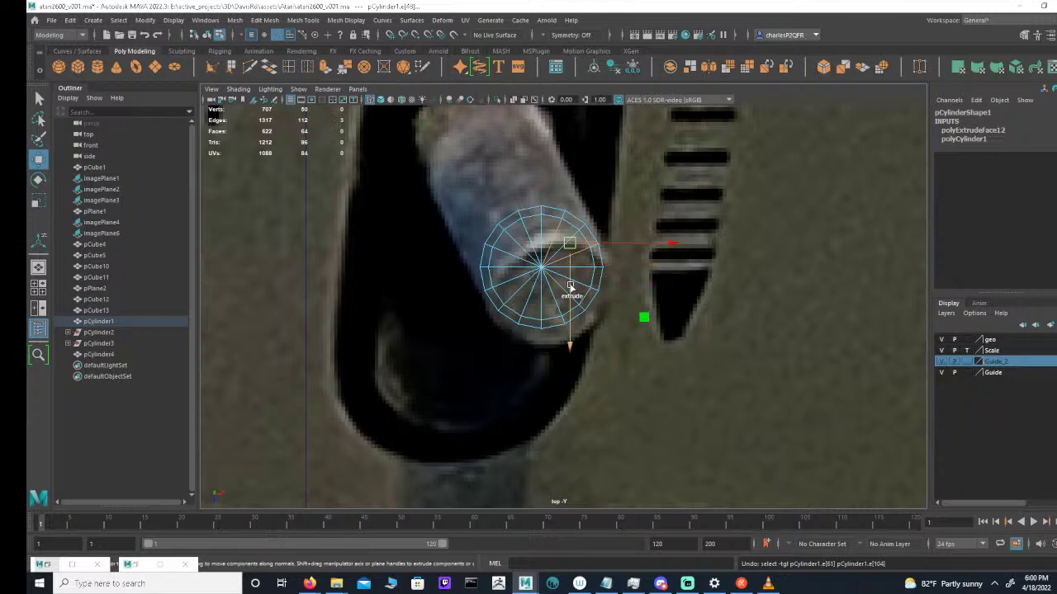
# Add the rest of every second spoke edge around the lever cylinder's cap to the selection and delete these edges
pyautogui.keyDown('shift'); pyautogui.click(560, 278); pyautogui.keyUp('shift')
pyautogui.keyDown('shift'); pyautogui.click(553, 295); pyautogui.keyUp('shift')
pyautogui.keyDown('shift'); pyautogui.click(526, 306); pyautogui.keyUp('shift')
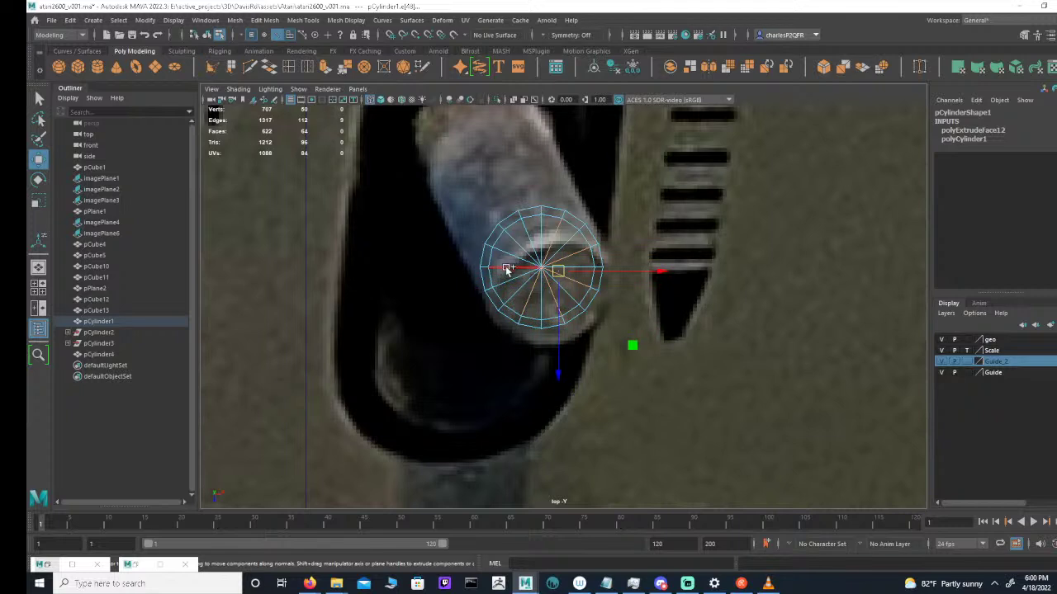
pyautogui.keyDown('shift'); pyautogui.click(503, 281); pyautogui.keyUp('shift')
pyautogui.press('Delete')
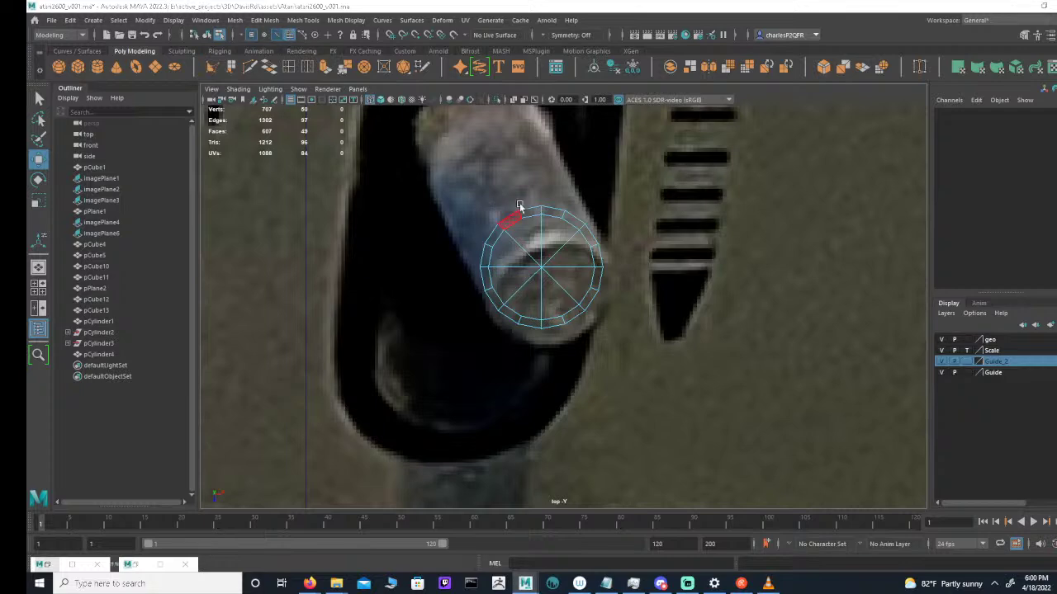
# Delete the lever cylinder's bottom cap faces, selecting them in the side view
pyautogui.press('space')
pyautogui.keyDown('alt'); pyautogui.moveTo(741, 465); pyautogui.dragTo(684, 434, button='middle'); pyautogui.keyUp('alt')
pyautogui.moveTo(746, 419); pyautogui.dragTo(690, 443)
pyautogui.keyDown('ctrl'); pyautogui.moveTo(751, 379); pyautogui.dragTo(685, 402); pyautogui.keyUp('ctrl')
pyautogui.press('Delete')
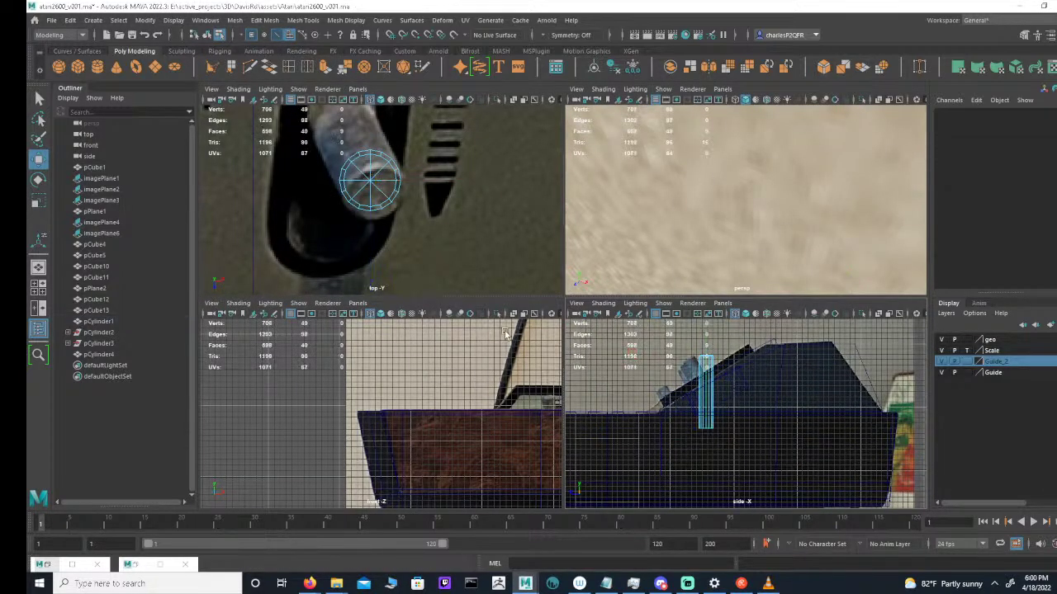
# Set the lever cylinder's Rotate X to 27.767 and move it through the sloped panel, to about Y 1.386 and Z -1.978
pyautogui.click(393, 187)
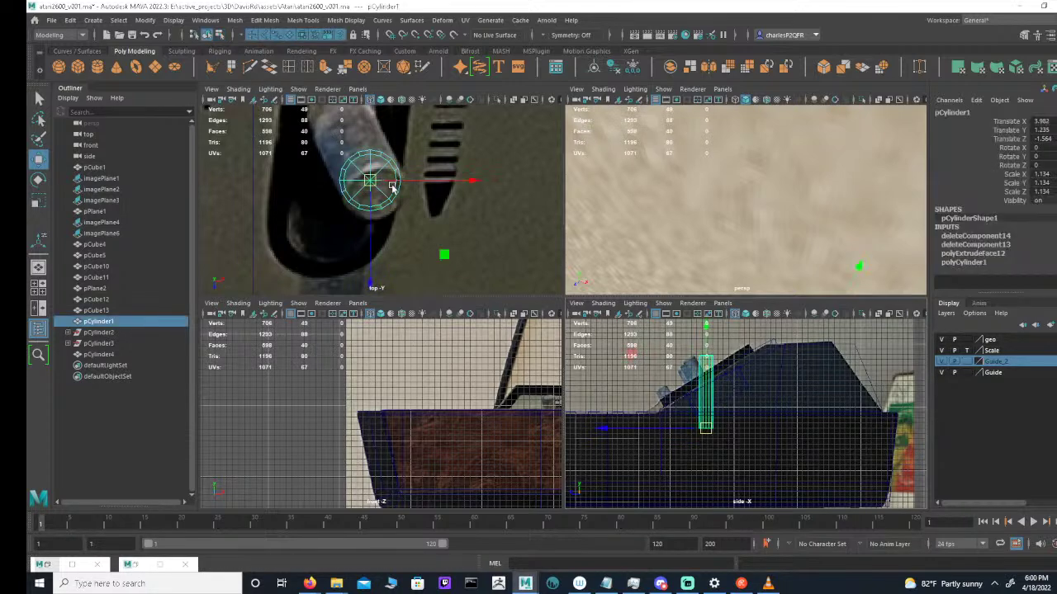
pyautogui.doubleClick(1052, 148)
pyautogui.press('Return')
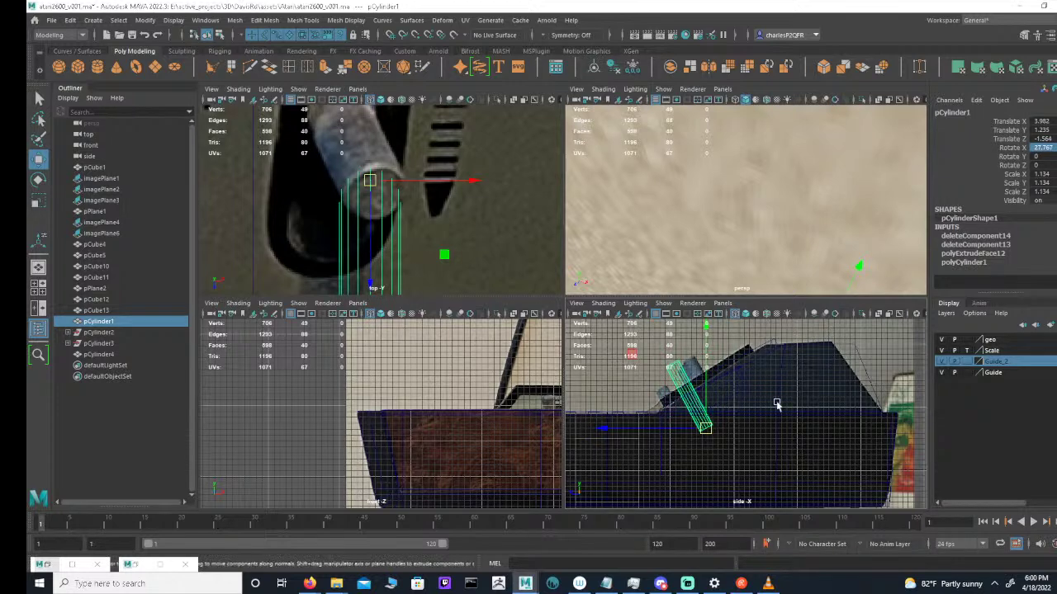
pyautogui.press('space')
pyautogui.moveTo(475, 338); pyautogui.dragTo(515, 327)
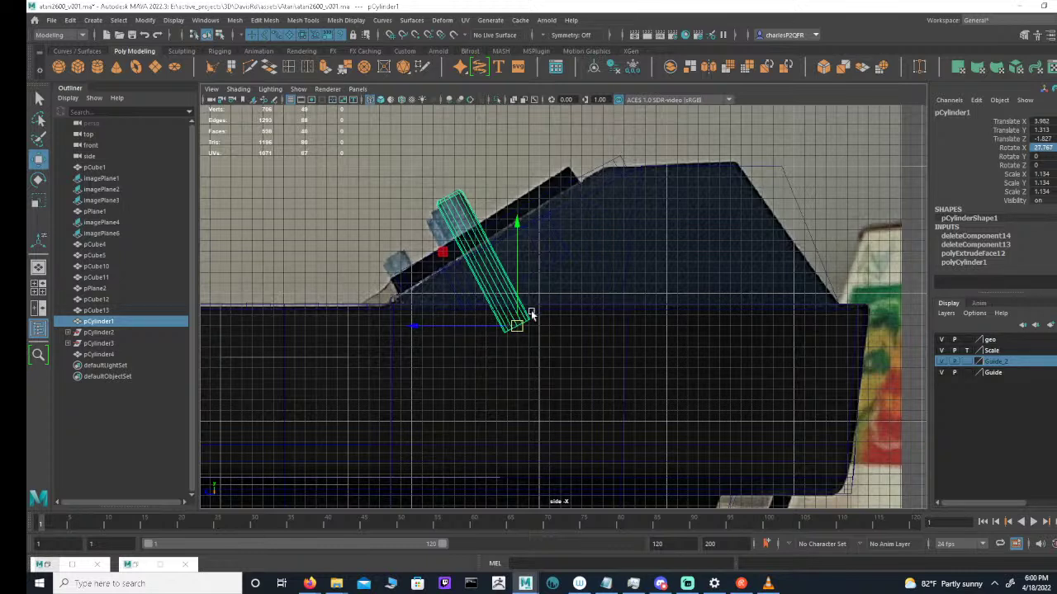
pyautogui.moveTo(520, 322); pyautogui.dragTo(536, 312)
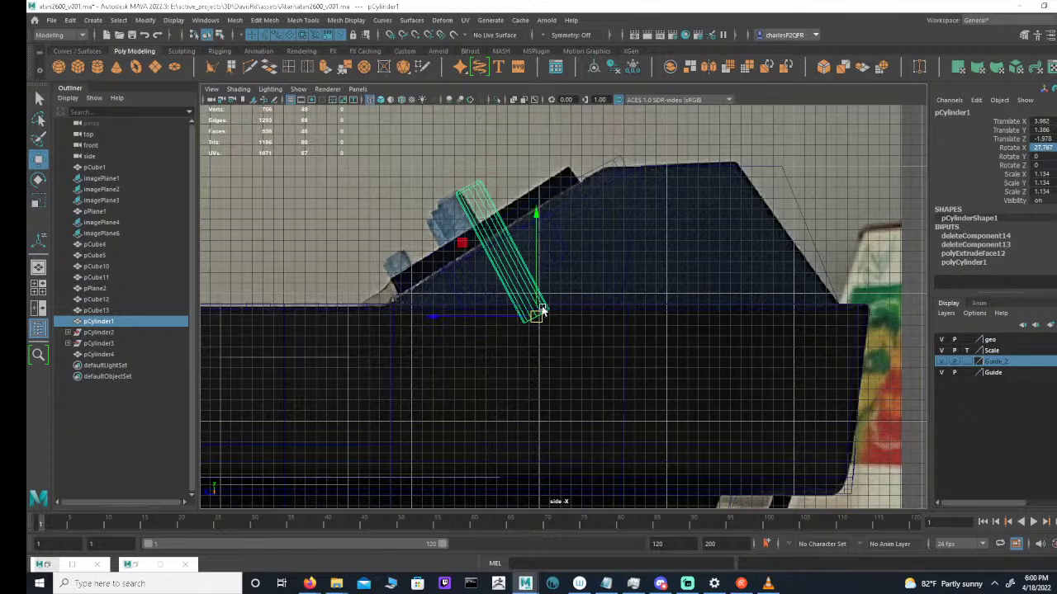
# Try tilting the lever cylinder further in the perspective view, to a Rotate X of about 50.3, and undo it
pyautogui.press('space')
pyautogui.press('space')
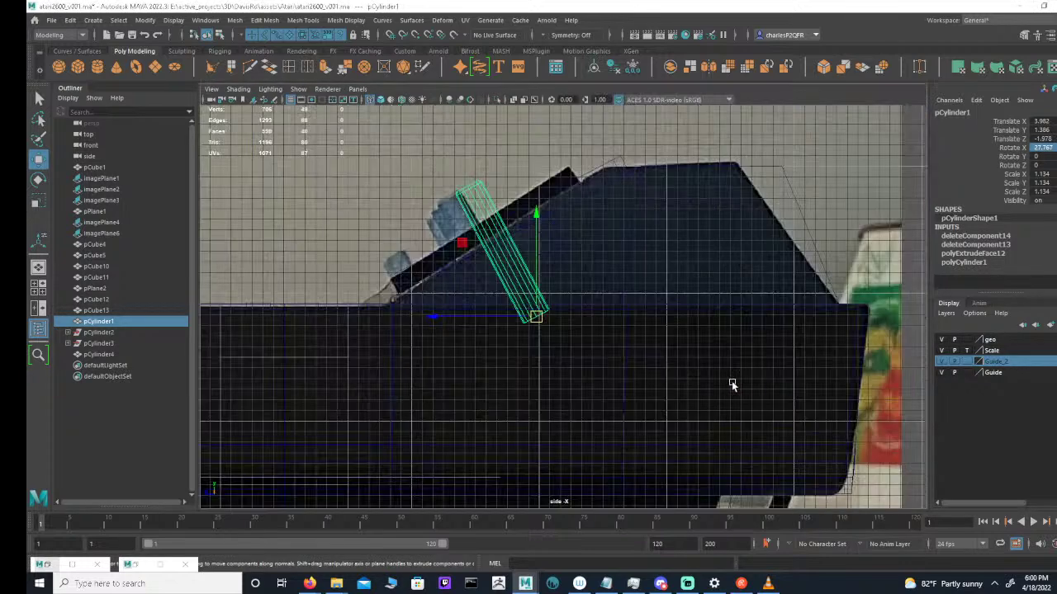
pyautogui.press('space')
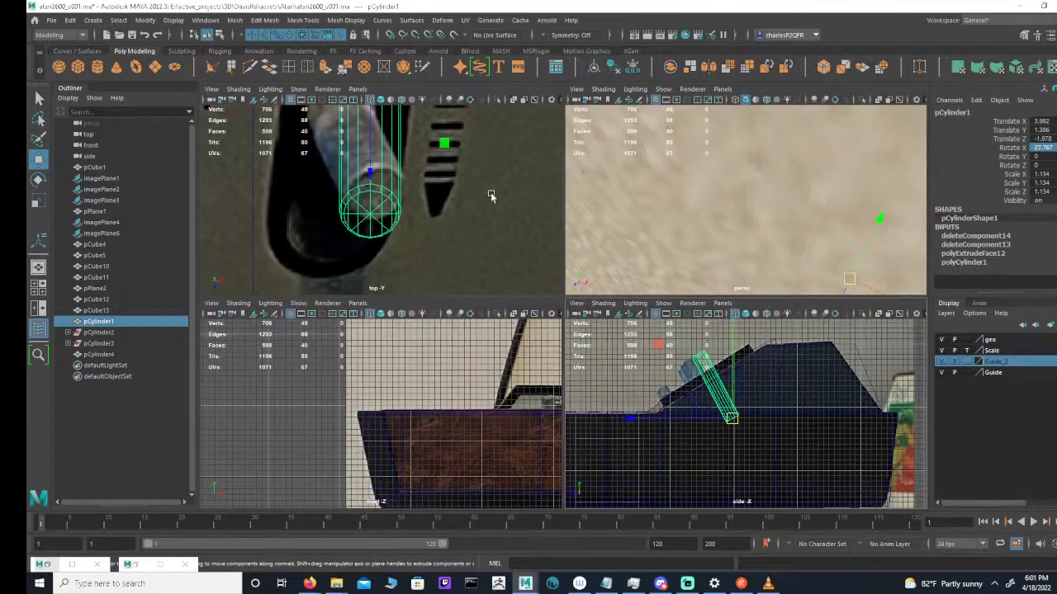
pyautogui.press('e')
pyautogui.press('space')
pyautogui.keyDown('alt'); pyautogui.moveTo(759, 177); pyautogui.dragTo(540, 177, button='right'); pyautogui.keyUp('alt')
pyautogui.keyDown('alt'); pyautogui.moveTo(540, 177); pyautogui.dragTo(812, 231); pyautogui.keyUp('alt')
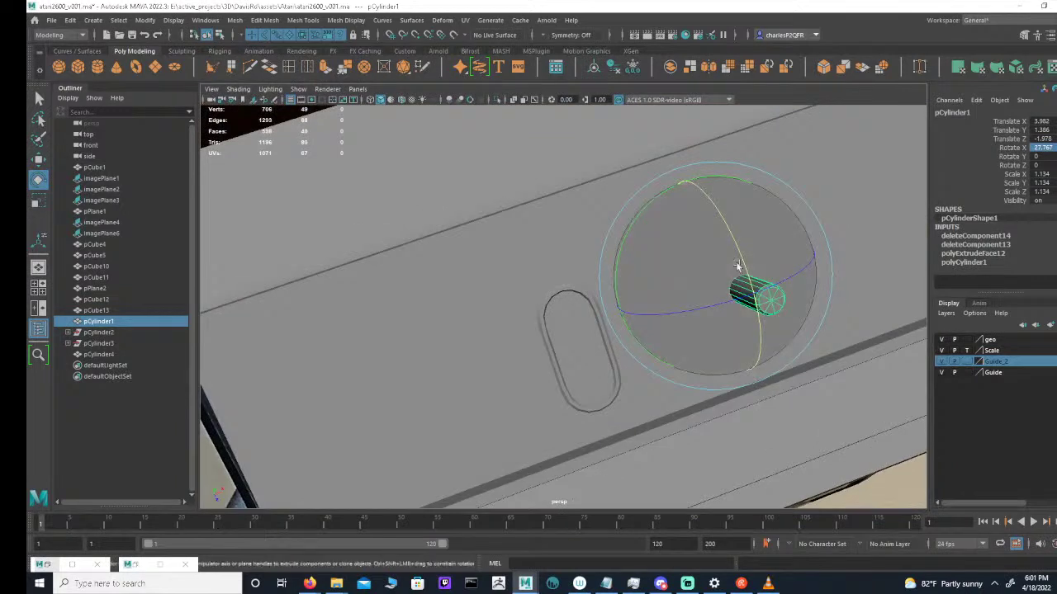
pyautogui.moveTo(726, 240); pyautogui.dragTo(725, 262)
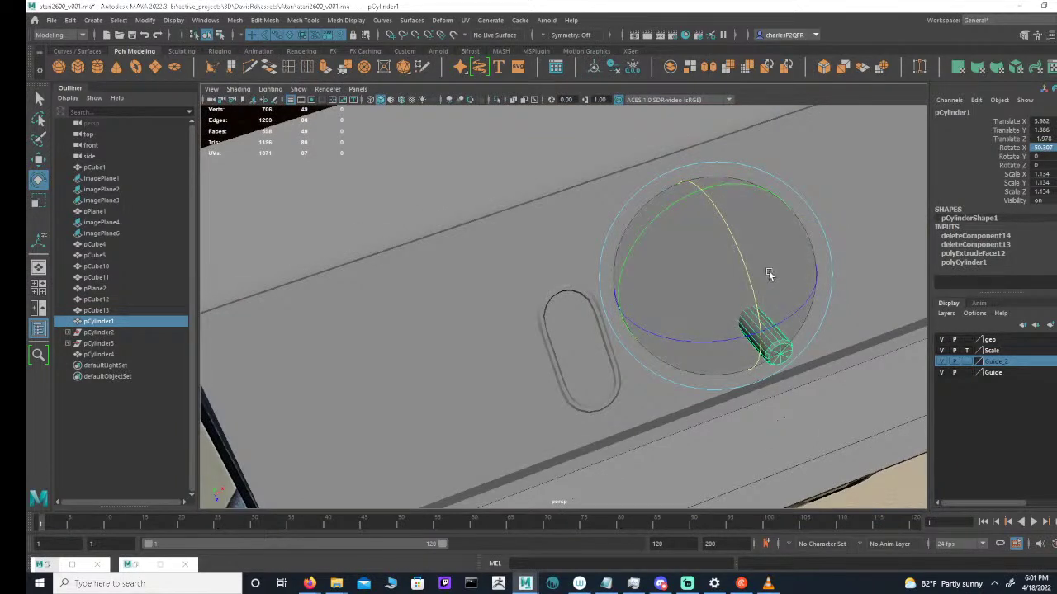
pyautogui.hotkey('ctrl', 'z')
# Move the lever cylinder along X into the SKILL RIGHT PLAYER slot in the top view, at about Translate X 2.623
pyautogui.press('space')
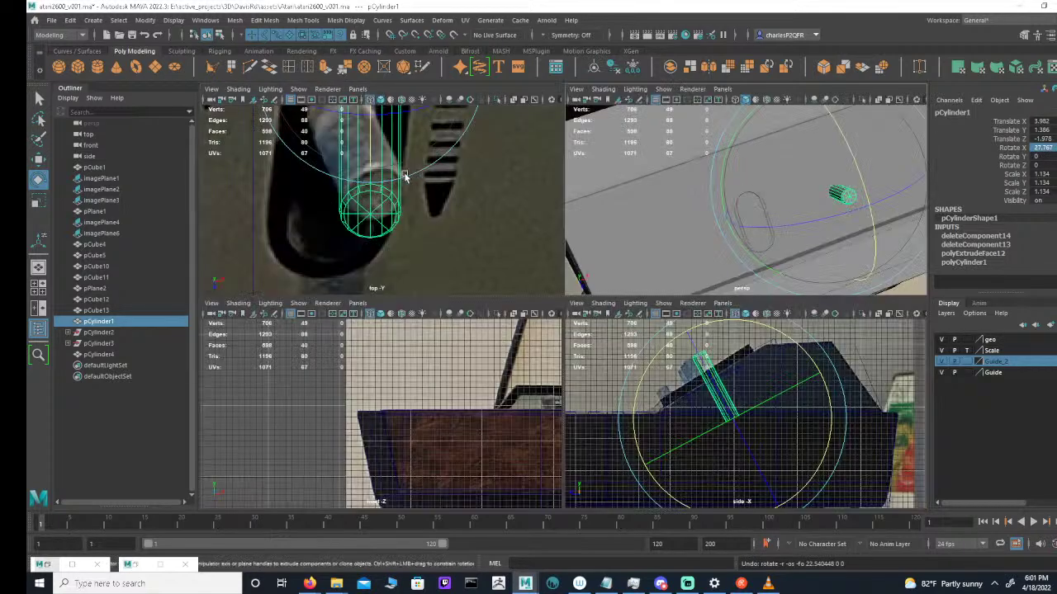
pyautogui.scroll(-5, 403, 197)
pyautogui.scroll(1, 425, 211)
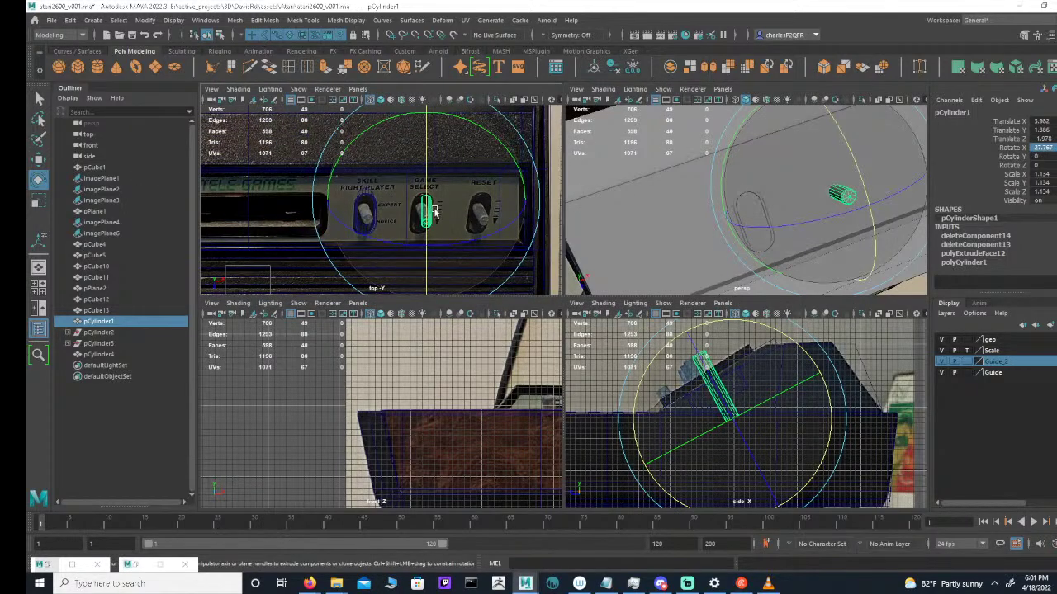
pyautogui.press('w')
pyautogui.moveTo(425, 203); pyautogui.dragTo(367, 195)
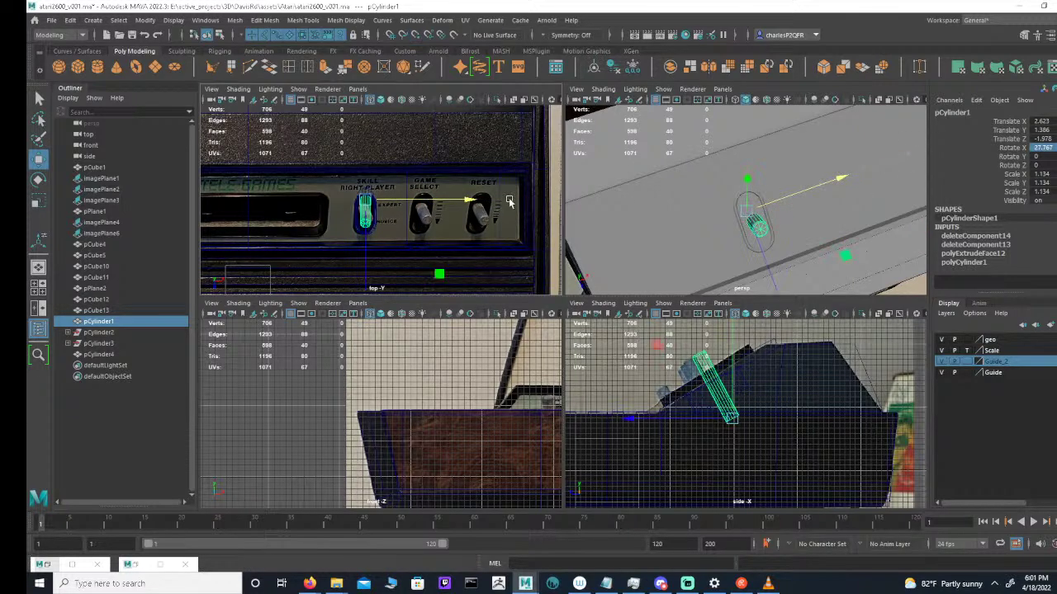
# Duplicate the lever cylinder together with its slot frame and move the copies along X onto the GAME SELECT switch
pyautogui.scroll(-6, 607, 192)
pyautogui.keyDown('alt'); pyautogui.moveTo(613, 192); pyautogui.dragTo(658, 201); pyautogui.keyUp('alt')
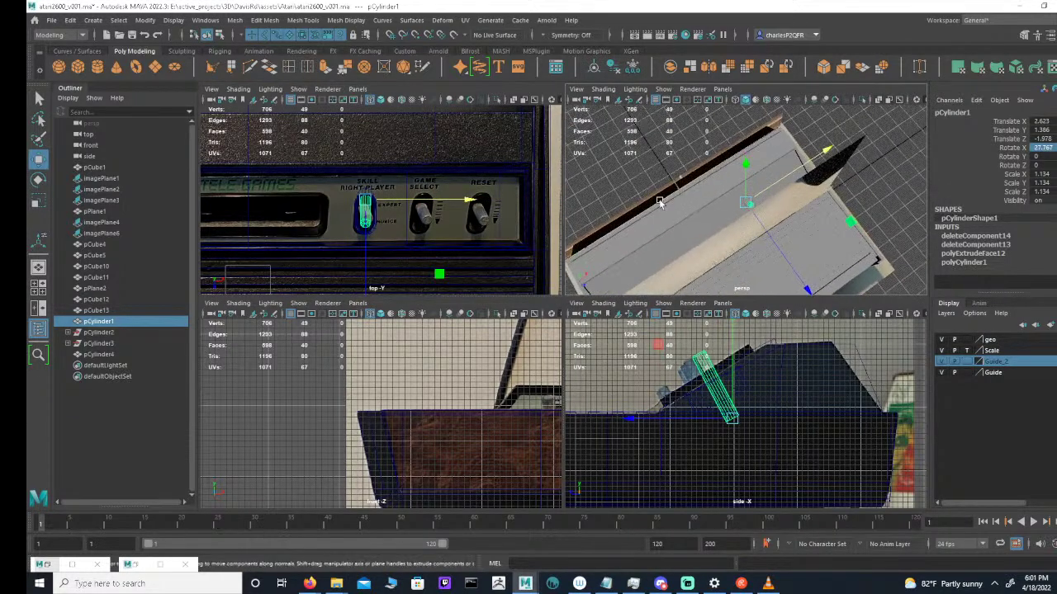
pyautogui.scroll(2, 402, 221)
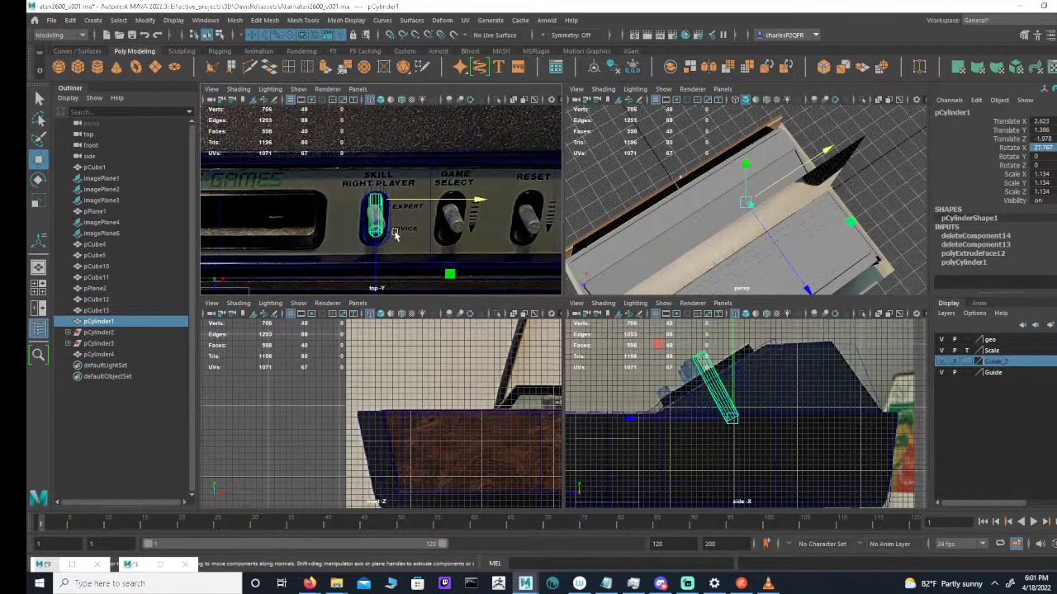
pyautogui.scroll(2, 392, 229)
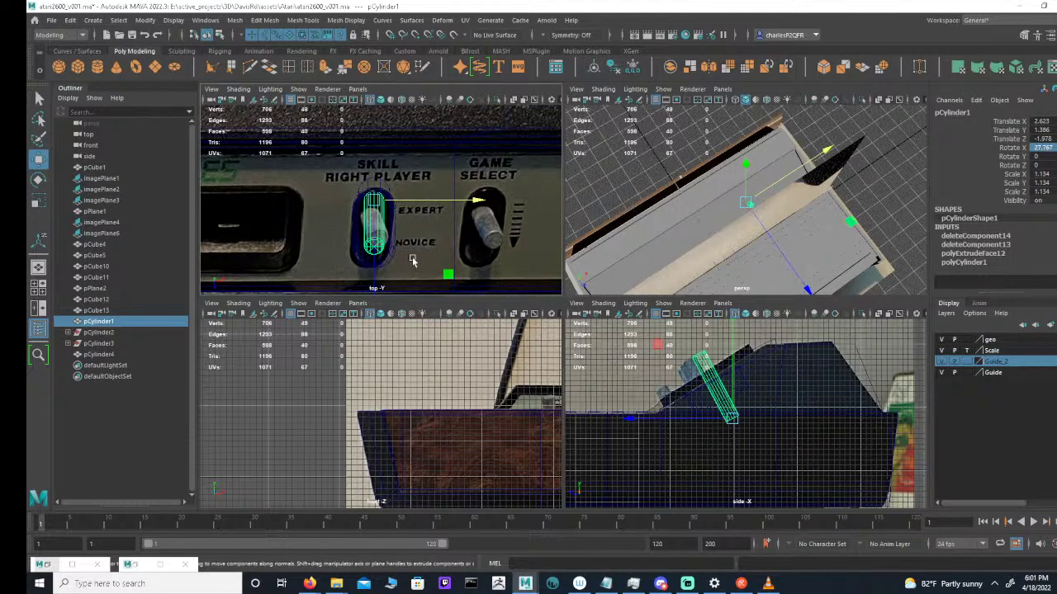
pyautogui.scroll(-2, 435, 259)
pyautogui.scroll(-1, 435, 259)
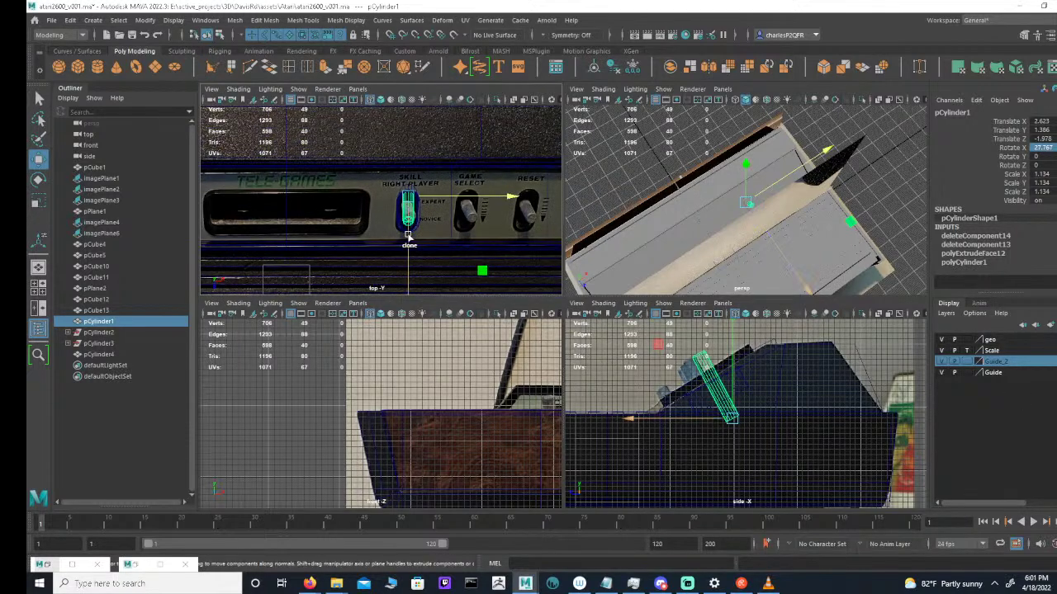
pyautogui.keyDown('shift'); pyautogui.click(417, 227); pyautogui.keyUp('shift')
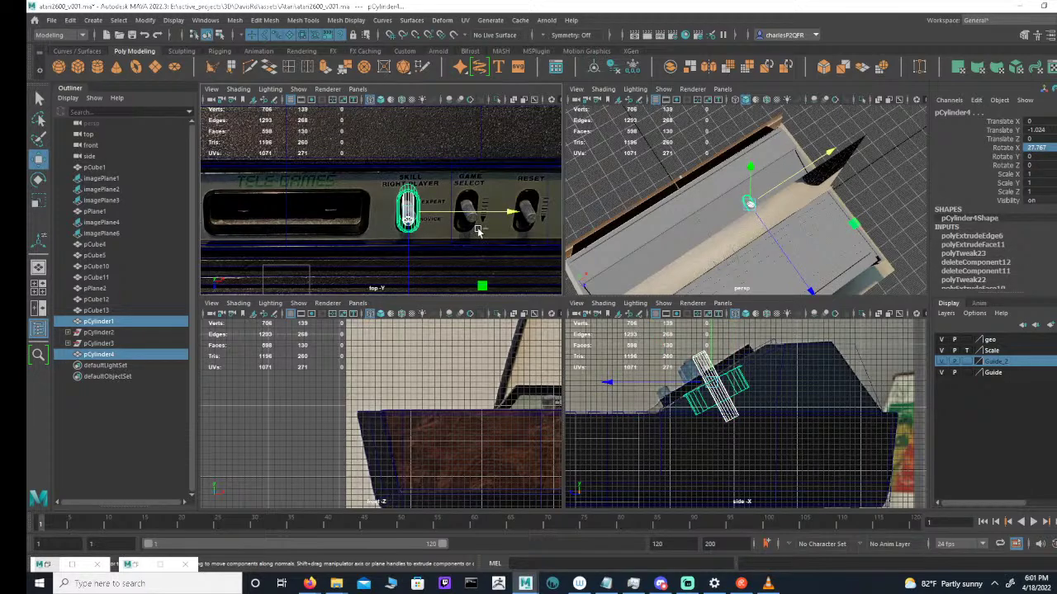
pyautogui.hotkey('ctrl', 'd')
pyautogui.moveTo(480, 212); pyautogui.dragTo(520, 212)
# Duplicate the GAME SELECT lever and slot frame and move the new copies along X onto the RESET switch
pyautogui.keyDown('alt'); pyautogui.moveTo(492, 233); pyautogui.dragTo(429, 228, button='middle'); pyautogui.keyUp('alt')
pyautogui.keyDown('alt'); pyautogui.moveTo(429, 228); pyautogui.dragTo(462, 219, button='right'); pyautogui.keyUp('alt')
pyautogui.hotkey('ctrl', 'd')
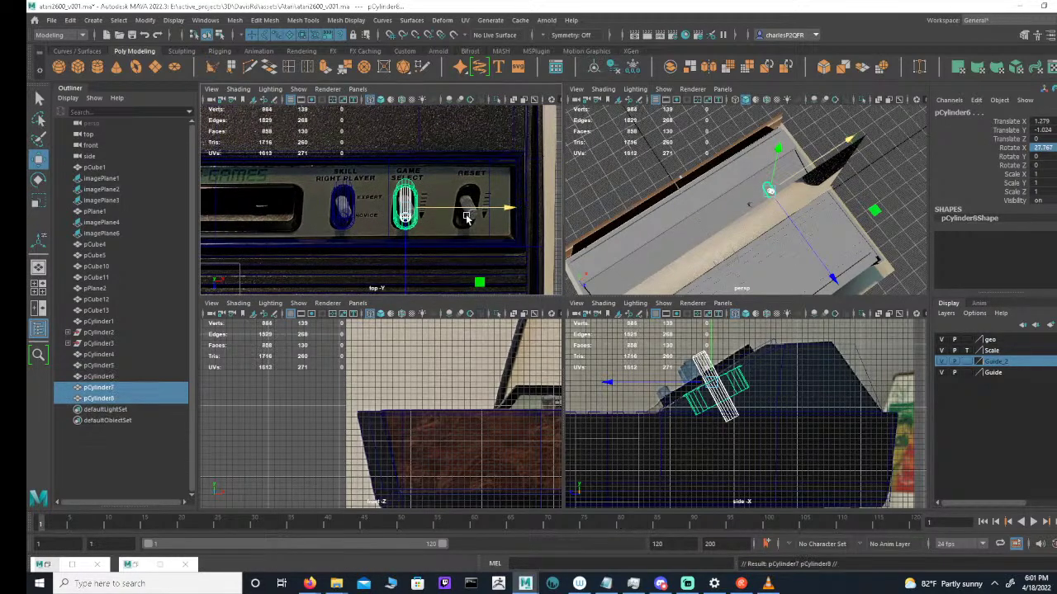
pyautogui.moveTo(465, 209); pyautogui.dragTo(528, 237)
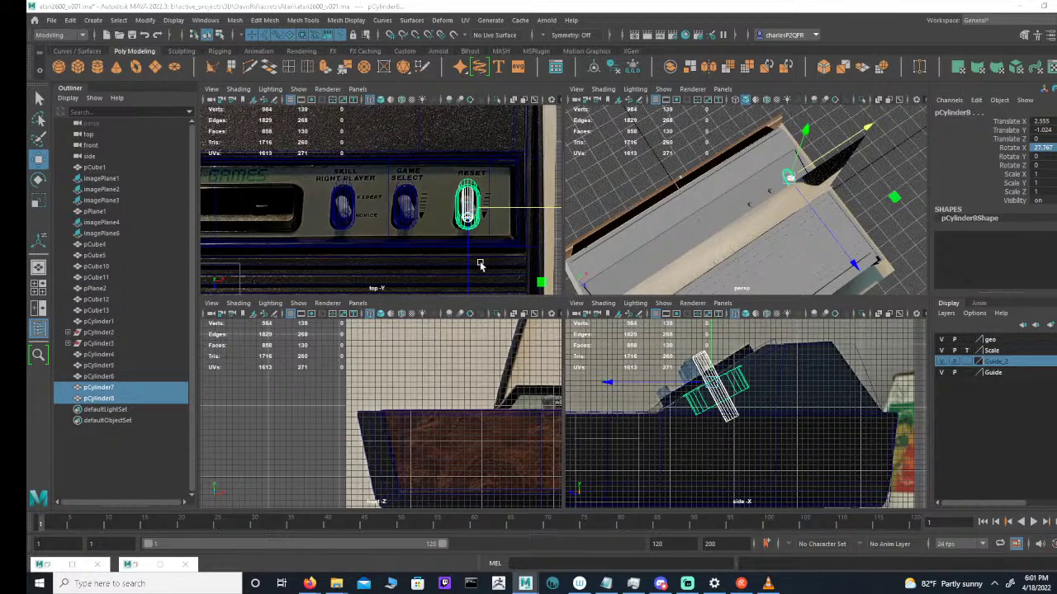
# Group the lever and slot frame of the RESET, GAME SELECT and SKILL RIGHT PLAYER switches into one separate group per switch
pyautogui.hotkey('ctrl', 'g')
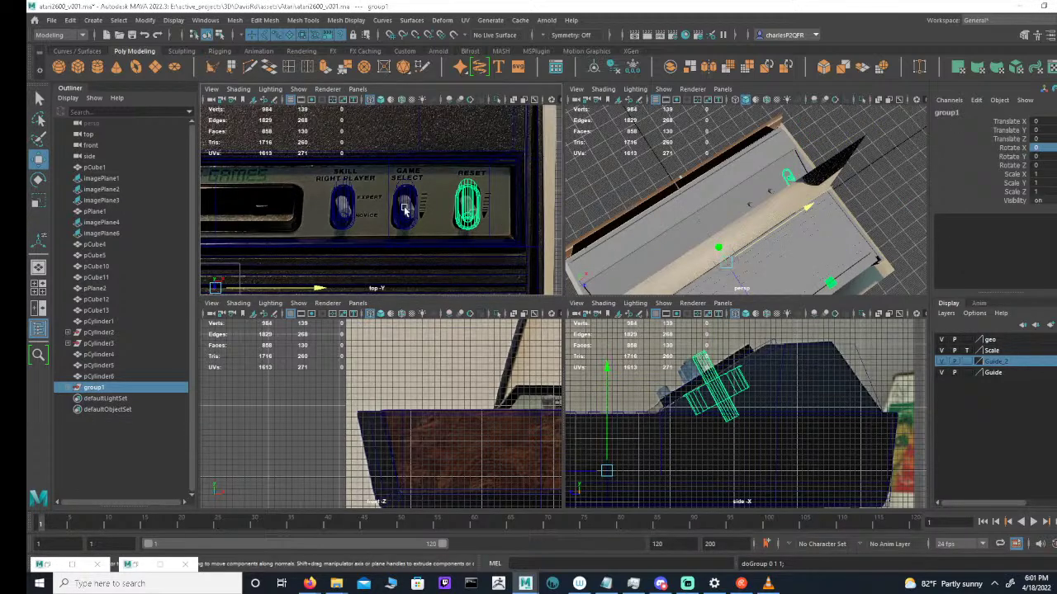
pyautogui.click(403, 210)
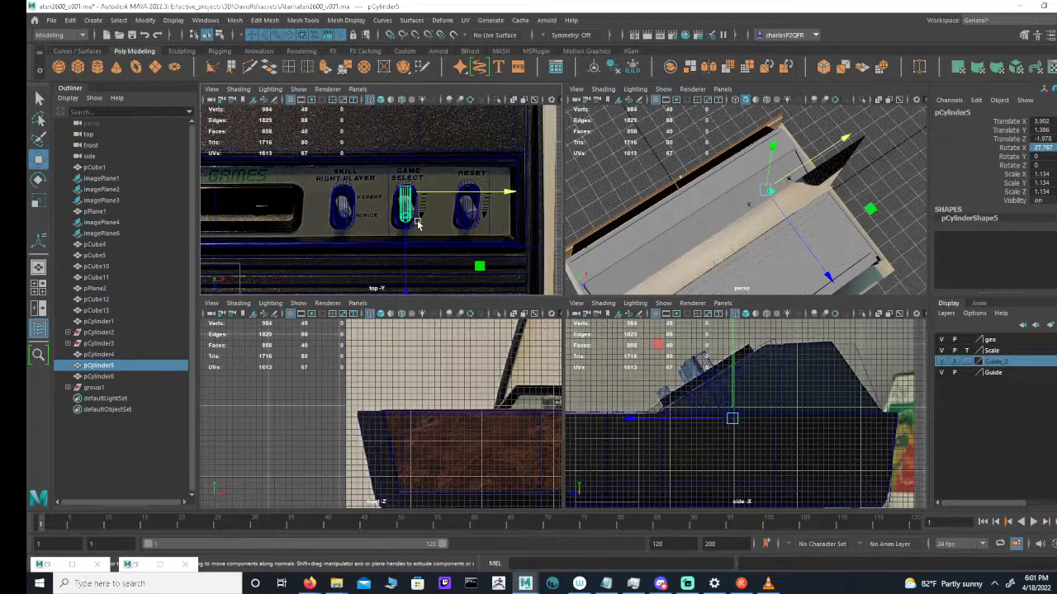
pyautogui.keyDown('shift'); pyautogui.moveTo(417, 224); pyautogui.dragTo(457, 263); pyautogui.keyUp('shift')
pyautogui.hotkey('ctrl', 'g')
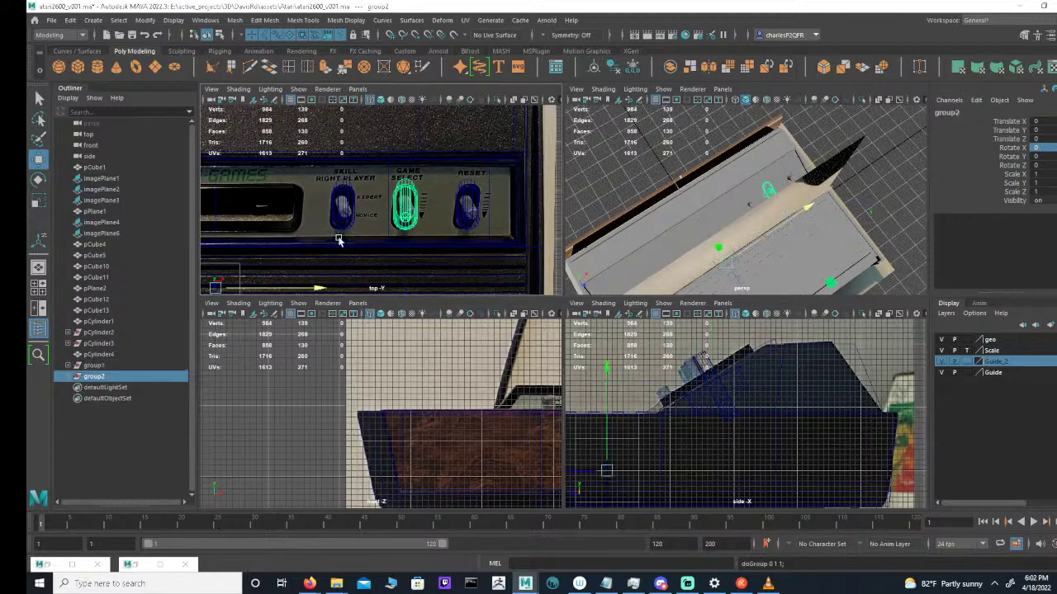
pyautogui.click(343, 213)
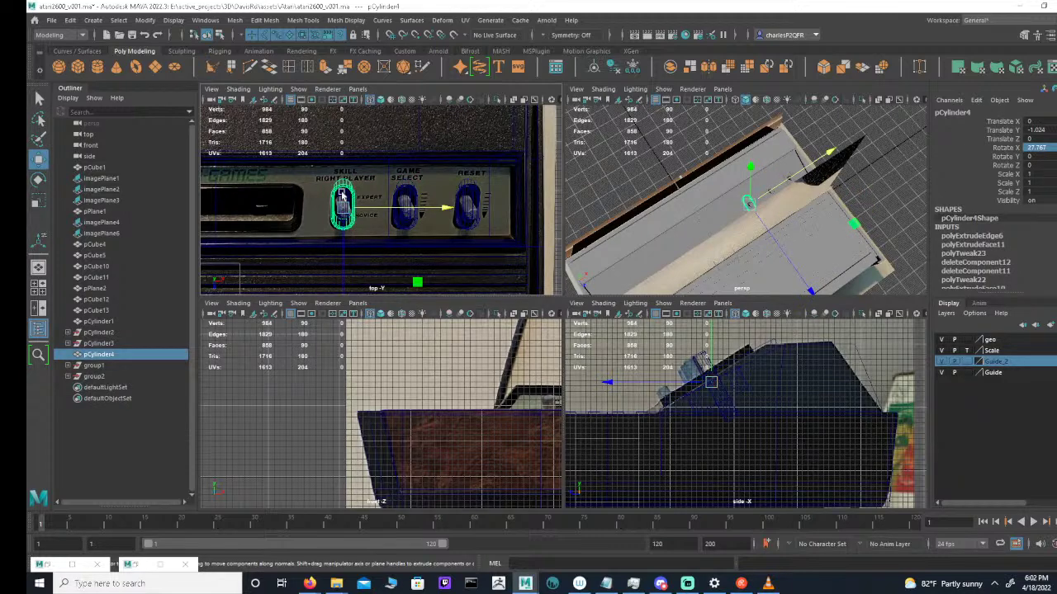
pyautogui.keyDown('shift'); pyautogui.click(346, 203); pyautogui.keyUp('shift')
pyautogui.hotkey('ctrl', 'g')
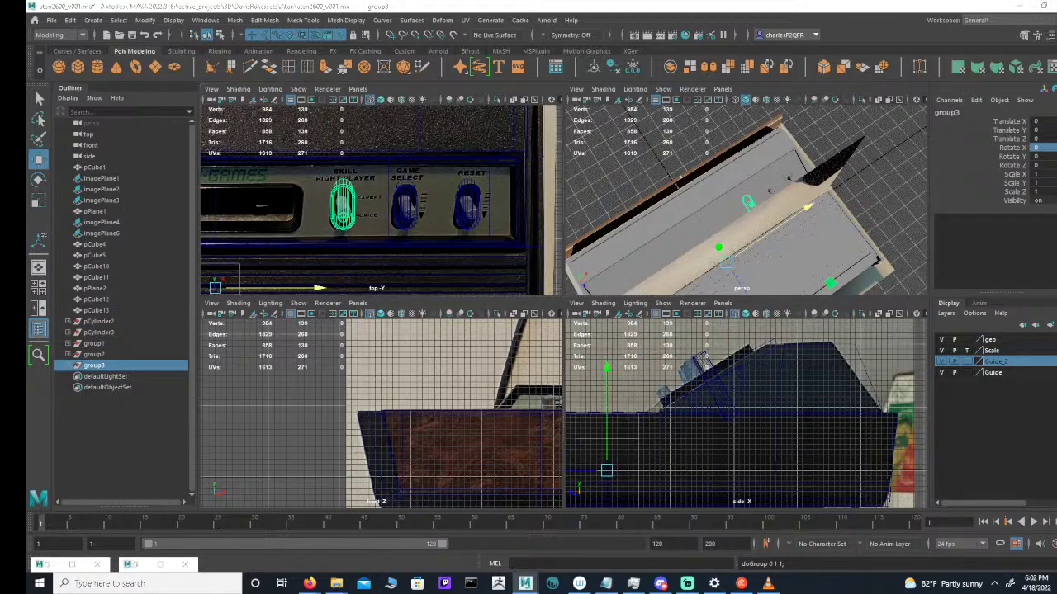
# Duplicate the RESET, GAME SELECT and SKILL RIGHT PLAYER switch groups together
pyautogui.click(659, 345)
pyautogui.moveTo(94, 344); pyautogui.dragTo(94, 364)
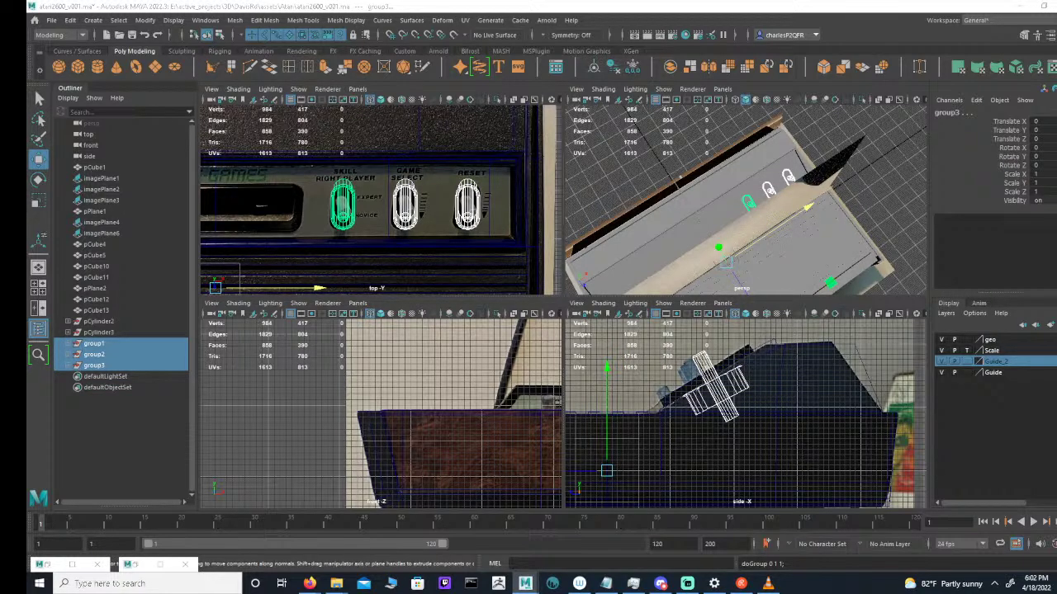
pyautogui.hotkey('ctrl', 'd')
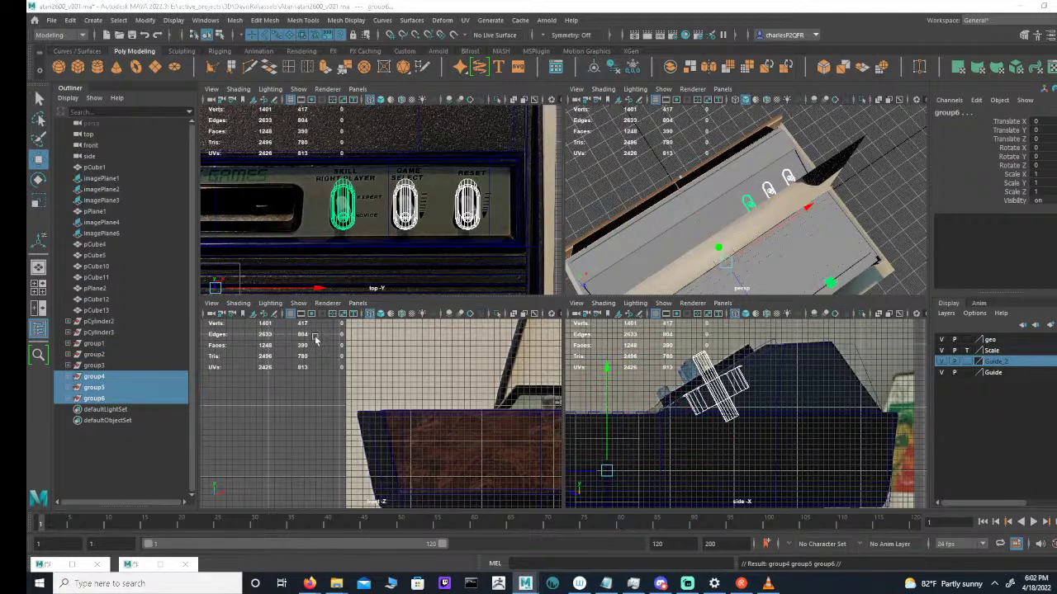
# Move the three copied groups along X onto the POWER, TV TYPE and SKILL LEFT PLAYER switches, at about Translate X -7.741
pyautogui.keyDown('alt'); pyautogui.moveTo(366, 181); pyautogui.dragTo(472, 179, button='middle'); pyautogui.keyUp('alt')
pyautogui.keyDown('alt'); pyautogui.moveTo(472, 179); pyautogui.dragTo(407, 188, button='right'); pyautogui.keyUp('alt')
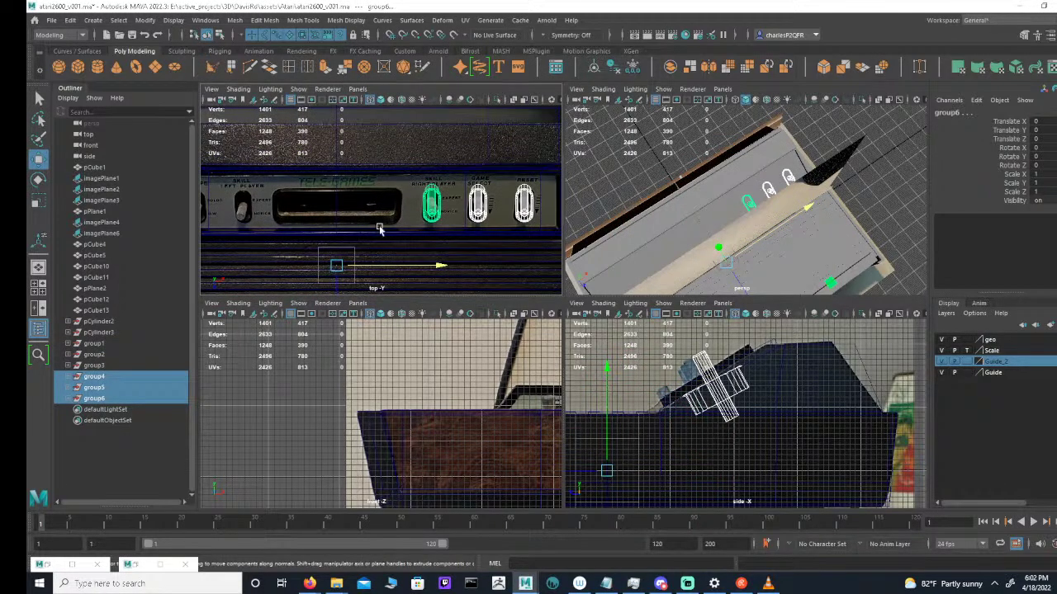
pyautogui.keyDown('alt'); pyautogui.moveTo(380, 230); pyautogui.dragTo(416, 227, button='middle'); pyautogui.keyUp('alt')
pyautogui.press('space')
pyautogui.keyDown('alt'); pyautogui.moveTo(548, 254); pyautogui.dragTo(615, 237, button='middle'); pyautogui.keyUp('alt')
pyautogui.keyDown('alt'); pyautogui.moveTo(615, 237); pyautogui.dragTo(634, 248, button='right'); pyautogui.keyUp('alt')
pyautogui.moveTo(677, 424); pyautogui.dragTo(332, 423)
pyautogui.keyDown('alt'); pyautogui.moveTo(510, 398); pyautogui.dragTo(655, 382, button='middle'); pyautogui.keyUp('alt')
pyautogui.keyDown('alt'); pyautogui.moveTo(655, 382); pyautogui.dragTo(690, 390, button='right'); pyautogui.keyUp('alt')
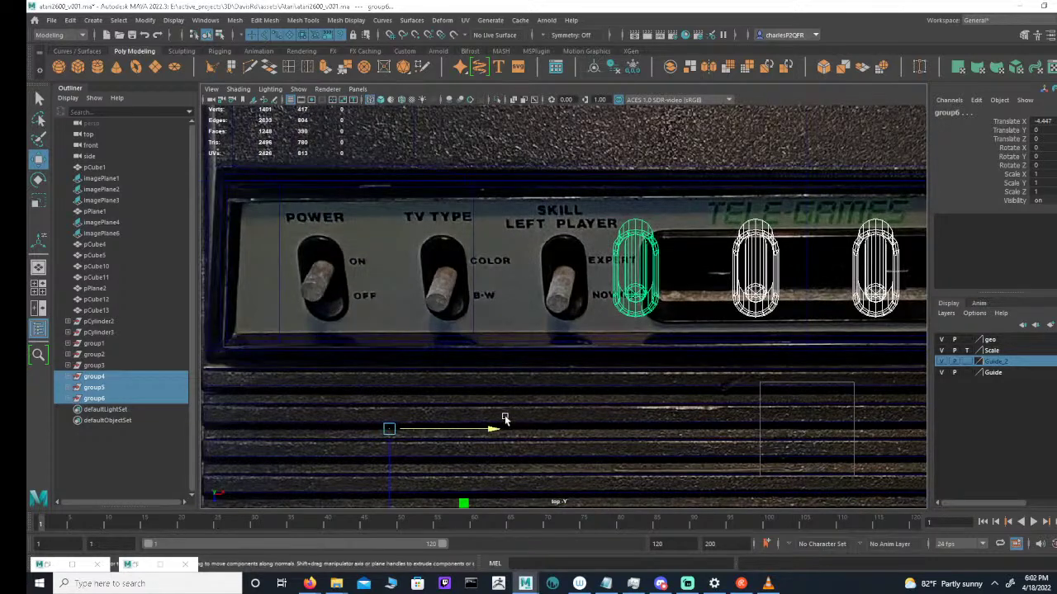
pyautogui.moveTo(488, 429); pyautogui.dragTo(180, 468)
pyautogui.scroll(-5, 659, 255)
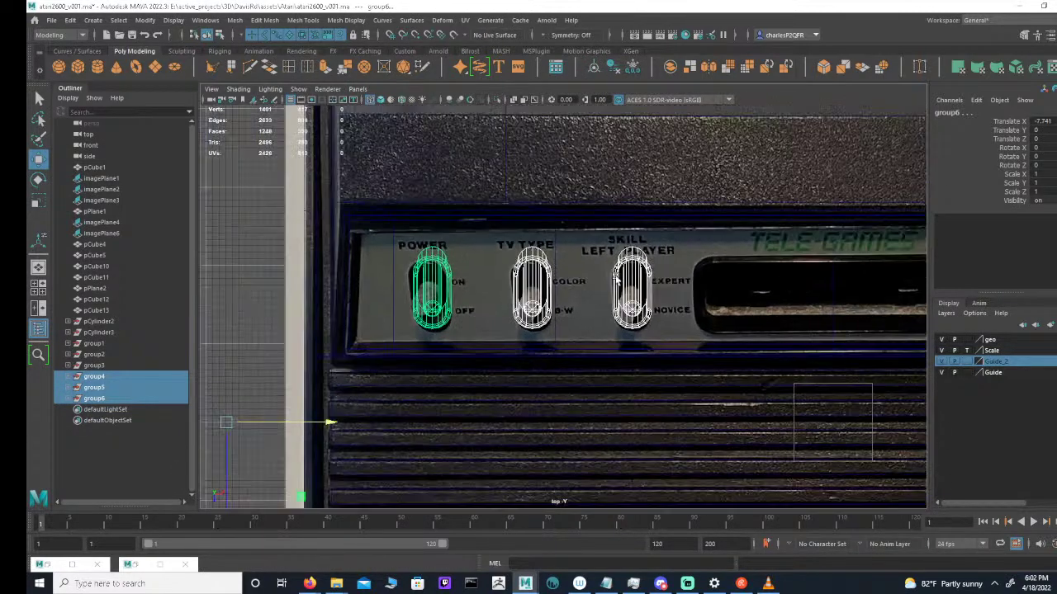
pyautogui.scroll(3, 600, 270)
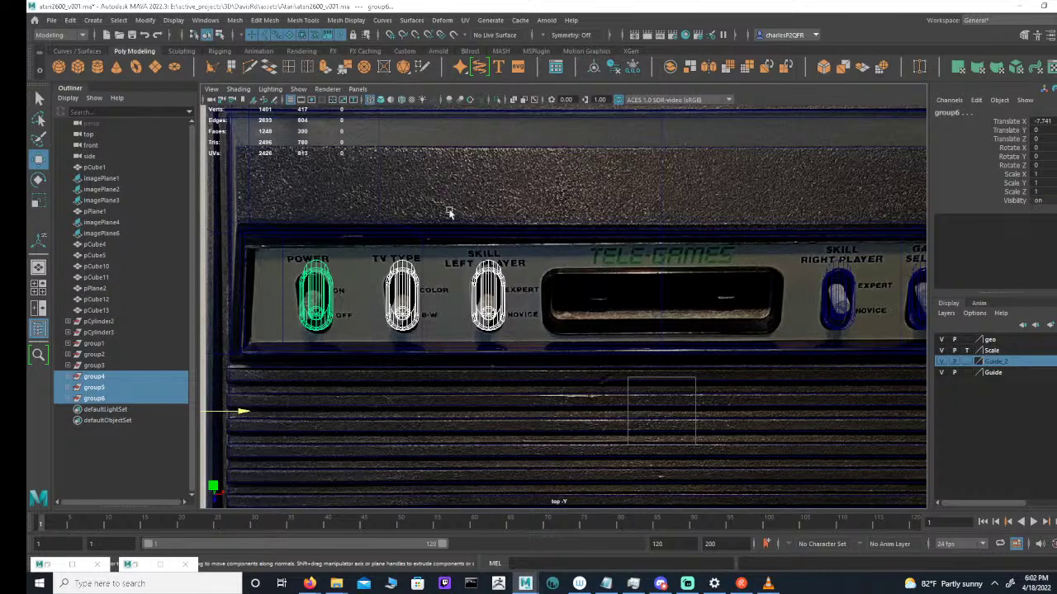
# Hide the Guide_2 and Guide reference layers and examine the six switches on the sloped panel in the perspective view
pyautogui.press('space')
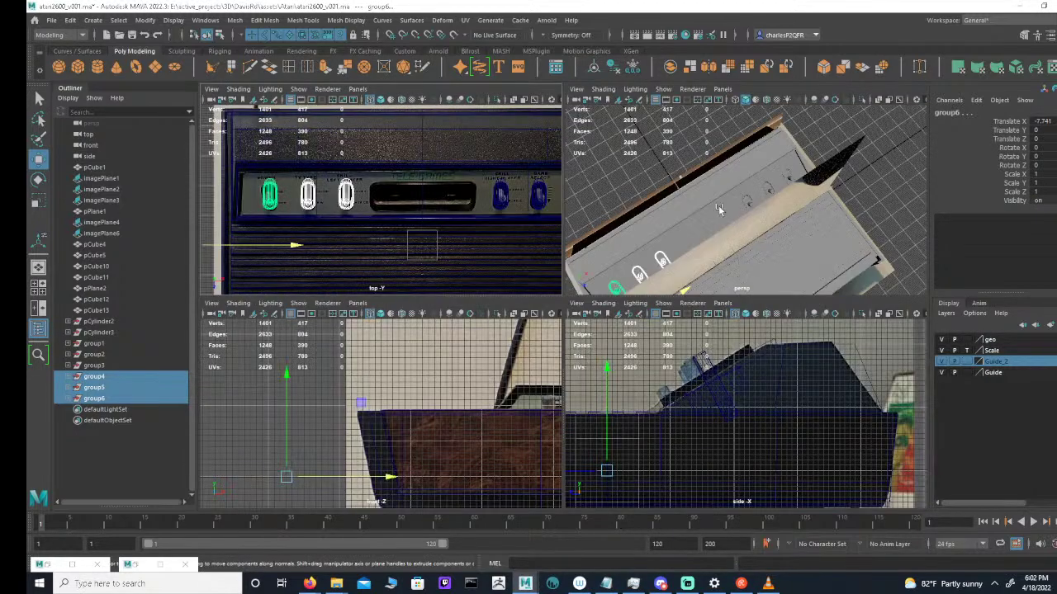
pyautogui.keyDown('alt'); pyautogui.moveTo(569, 194); pyautogui.dragTo(590, 189); pyautogui.keyUp('alt')
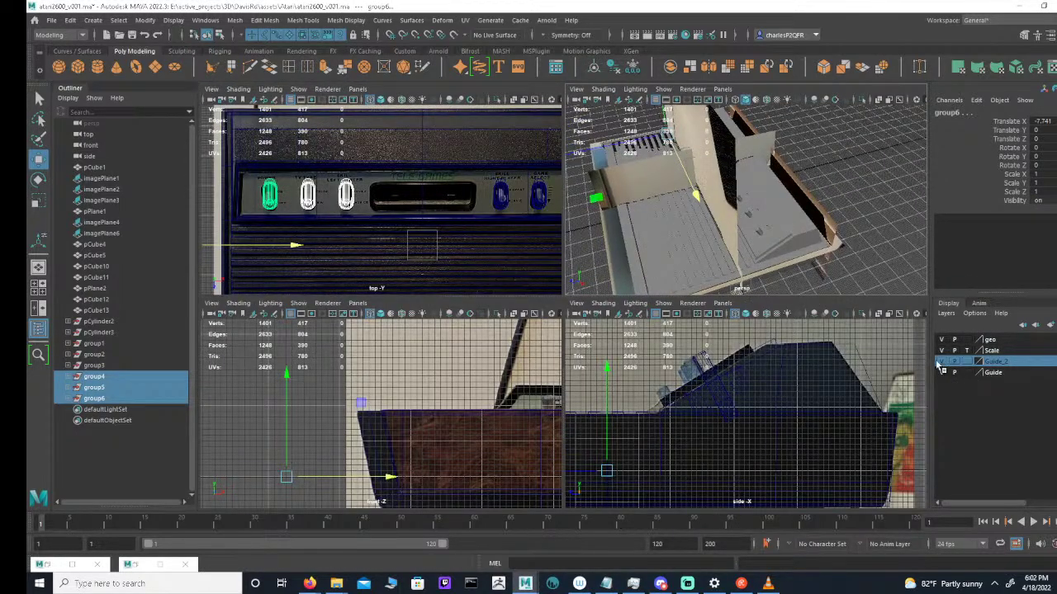
pyautogui.click(942, 362)
pyautogui.keyDown('alt'); pyautogui.moveTo(743, 206); pyautogui.dragTo(713, 222); pyautogui.keyUp('alt')
pyautogui.keyDown('alt'); pyautogui.moveTo(713, 222); pyautogui.dragTo(624, 195, button='right'); pyautogui.keyUp('alt')
pyautogui.click(755, 175)
pyautogui.moveTo(625, 195)
pyautogui.keyDown('alt'); pyautogui.mouseDown()
pyautogui.moveTo(635, 211)
pyautogui.moveTo(623, 206)
pyautogui.mouseUp(); pyautogui.keyUp('alt')
pyautogui.keyDown('alt'); pyautogui.moveTo(841, 263); pyautogui.dragTo(775, 229); pyautogui.keyUp('alt')
pyautogui.click(942, 373)
pyautogui.keyDown('alt'); pyautogui.moveTo(834, 248); pyautogui.dragTo(589, 234); pyautogui.keyUp('alt')
pyautogui.click(628, 163)
pyautogui.press('space')
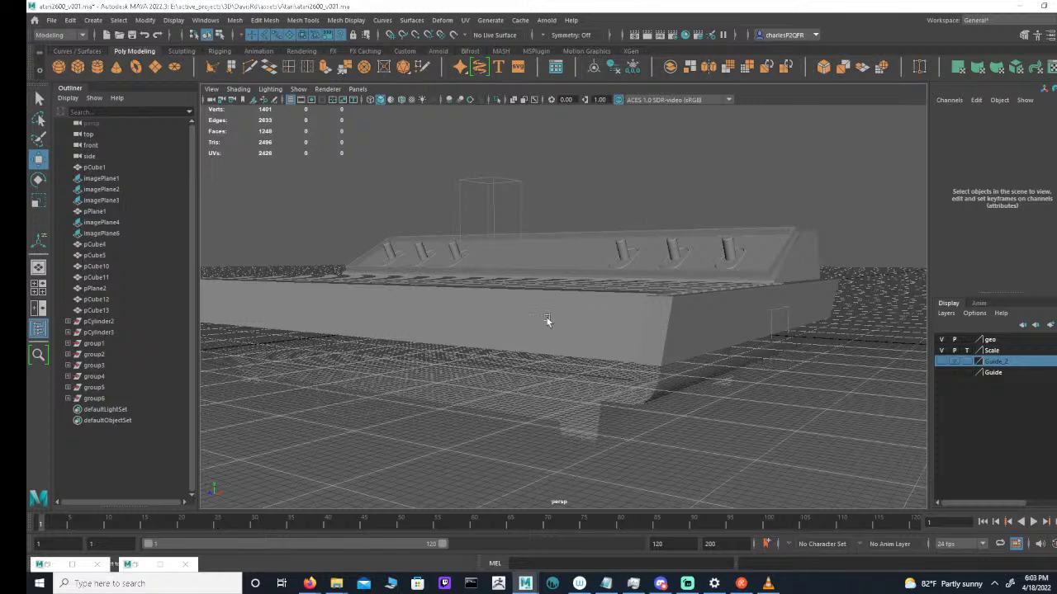
pyautogui.keyDown('alt'); pyautogui.moveTo(456, 258); pyautogui.dragTo(666, 298); pyautogui.keyUp('alt')
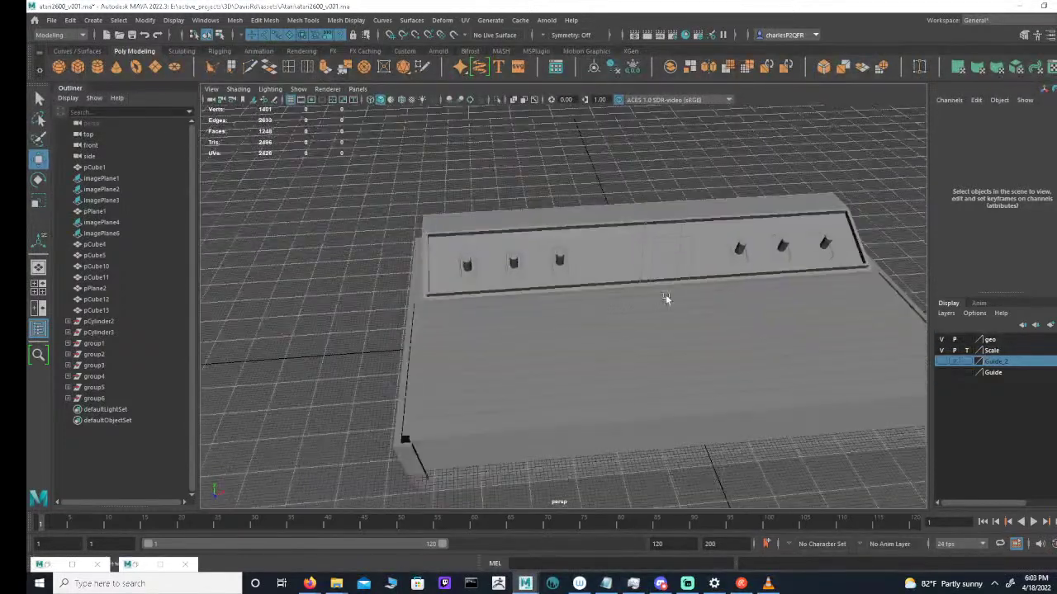
# Select the switch panel and show the Guide_2 layer again, framing the TELE-GAMES cartridge slot in the top view
pyautogui.click(600, 255)
pyautogui.press('space')
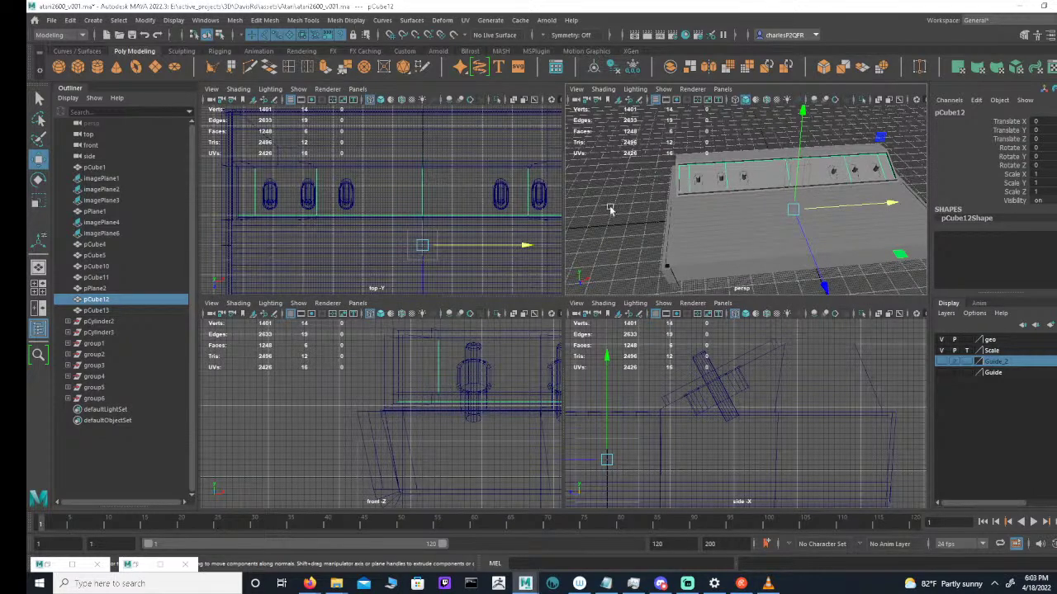
pyautogui.click(942, 361)
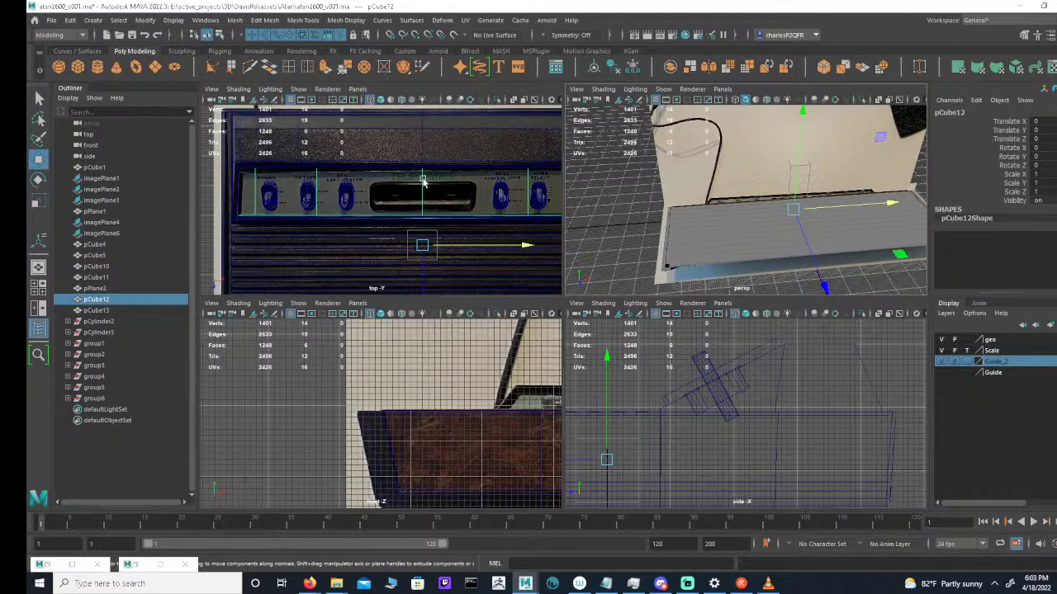
pyautogui.press('space')
pyautogui.scroll(2, 608, 253)
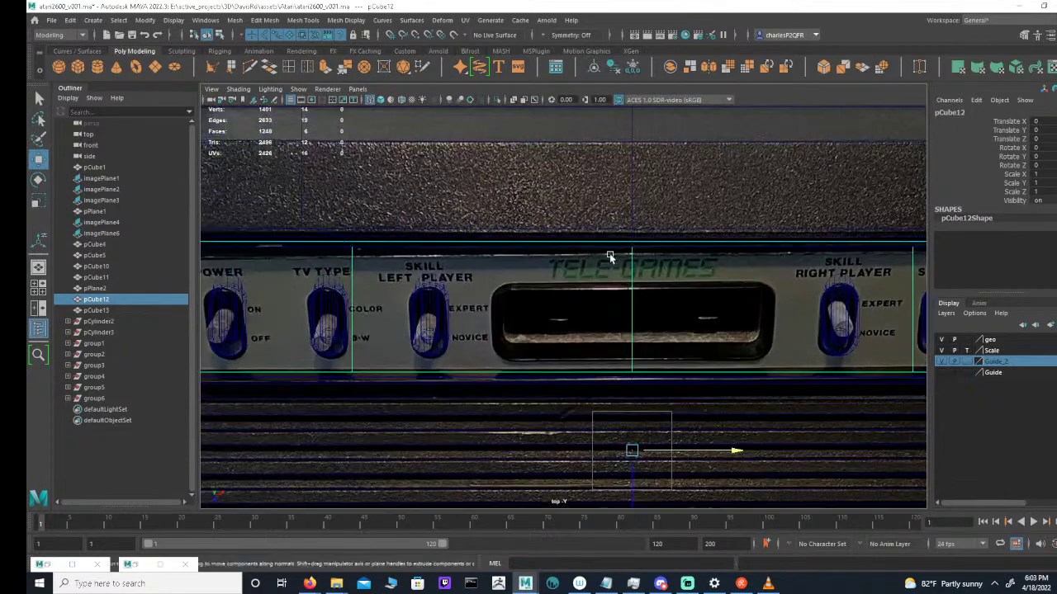
pyautogui.keyDown('alt'); pyautogui.moveTo(559, 283); pyautogui.dragTo(524, 278, button='middle'); pyautogui.keyUp('alt')
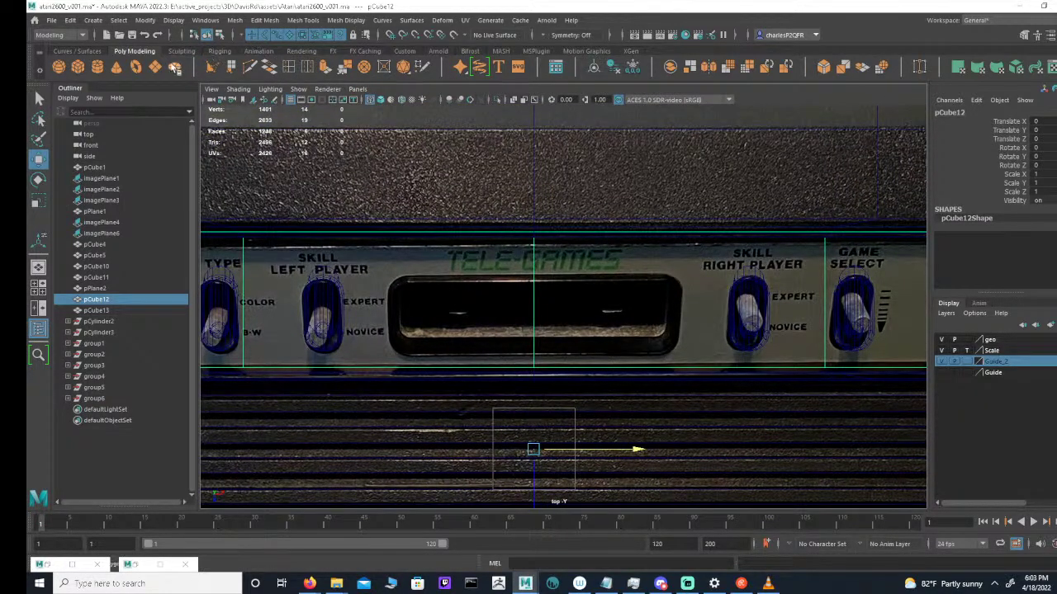
pyautogui.click(79, 68)
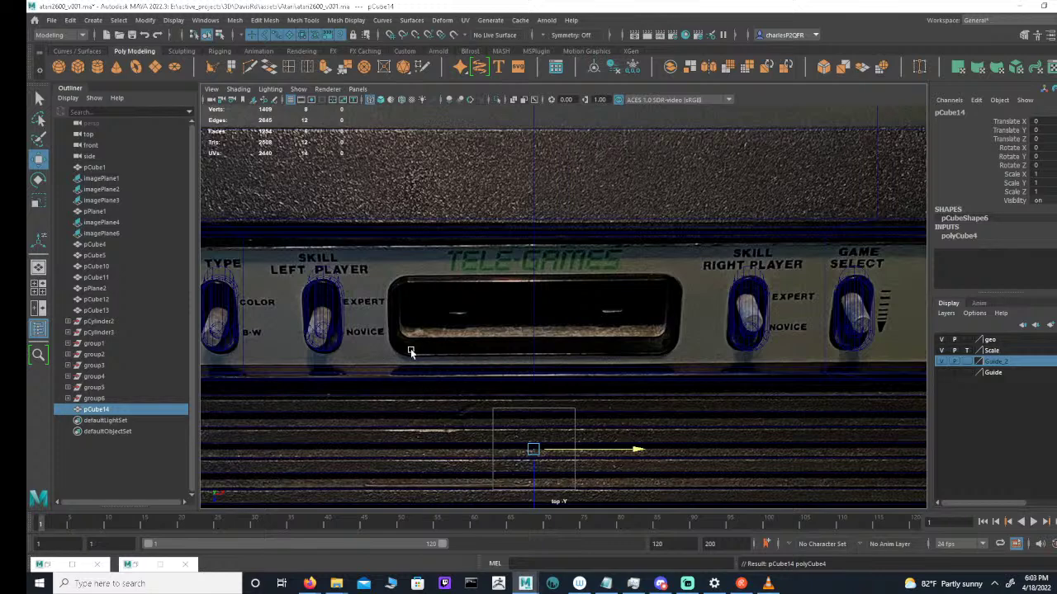
pyautogui.press('Delete')
pyautogui.keyDown('alt'); pyautogui.moveTo(671, 318); pyautogui.dragTo(664, 313, button='middle'); pyautogui.keyUp('alt')
pyautogui.keyDown('alt'); pyautogui.moveTo(665, 314); pyautogui.dragTo(621, 307, button='right'); pyautogui.keyUp('alt')
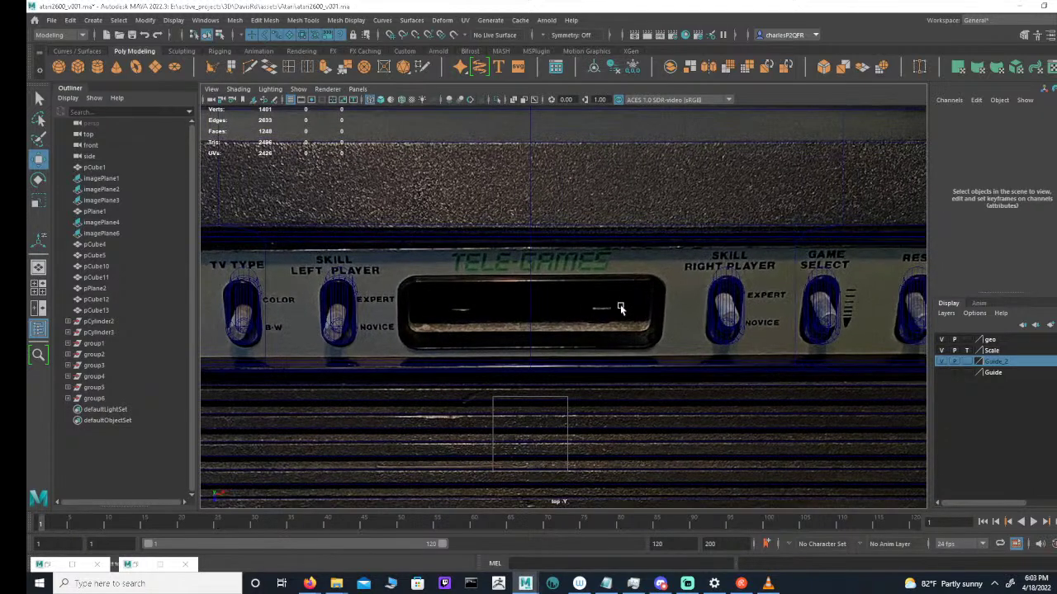
# Duplicate the SKILL RIGHT PLAYER slot frame and set the copy's Rotate X to 0
pyautogui.click(725, 282)
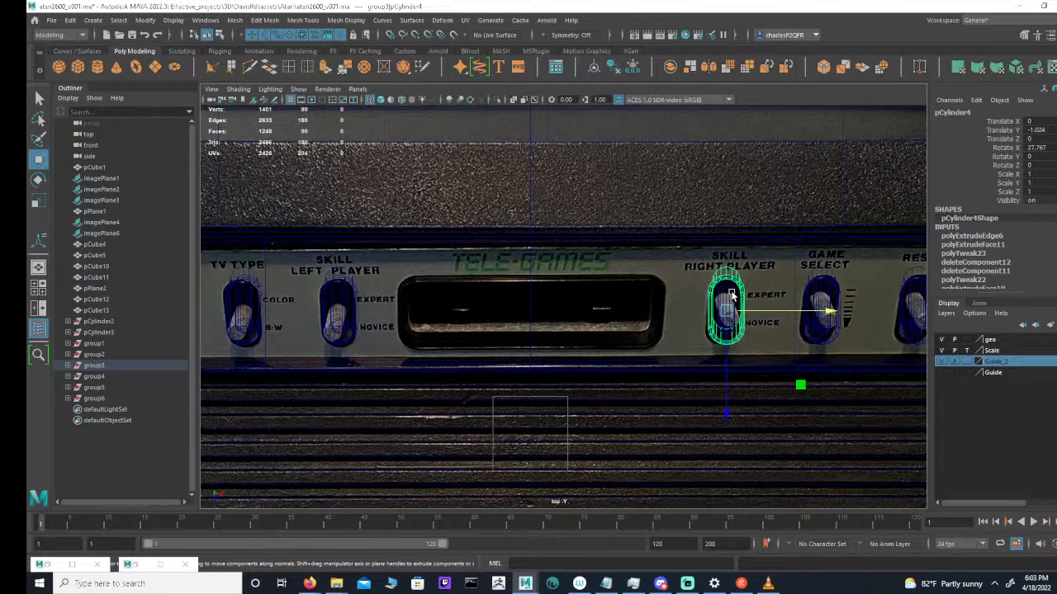
pyautogui.hotkey('ctrl', 'd')
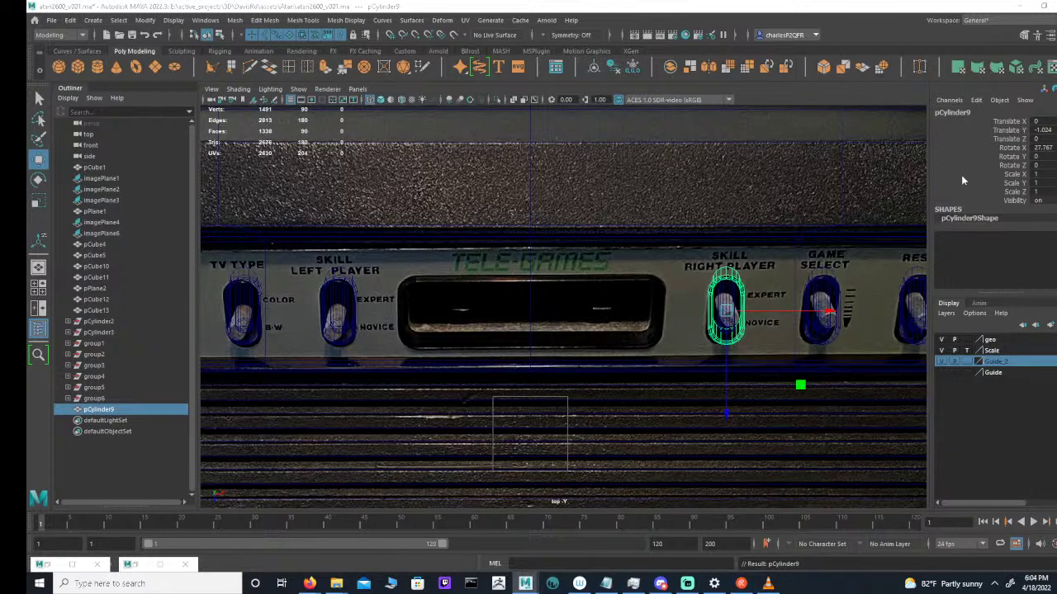
pyautogui.click(1052, 148)
pyautogui.write('0')
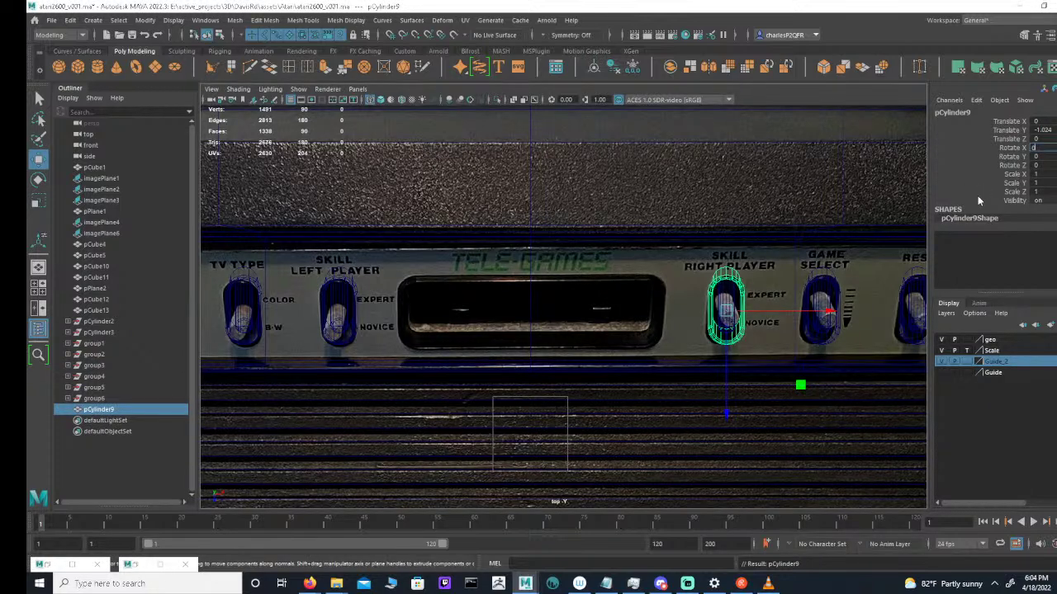
pyautogui.press('Return')
# Move the copied frame onto the cartridge slot's end beside SKILL LEFT PLAYER, at about Translate X -4.149 and Translate Z 0.031
pyautogui.moveTo(771, 313); pyautogui.dragTo(464, 321)
pyautogui.keyDown('alt'); pyautogui.moveTo(446, 366); pyautogui.dragTo(492, 353, button='middle'); pyautogui.keyUp('alt')
pyautogui.keyDown('alt'); pyautogui.moveTo(492, 353); pyautogui.dragTo(728, 356, button='right'); pyautogui.keyUp('alt')
pyautogui.scroll(3, 623, 314)
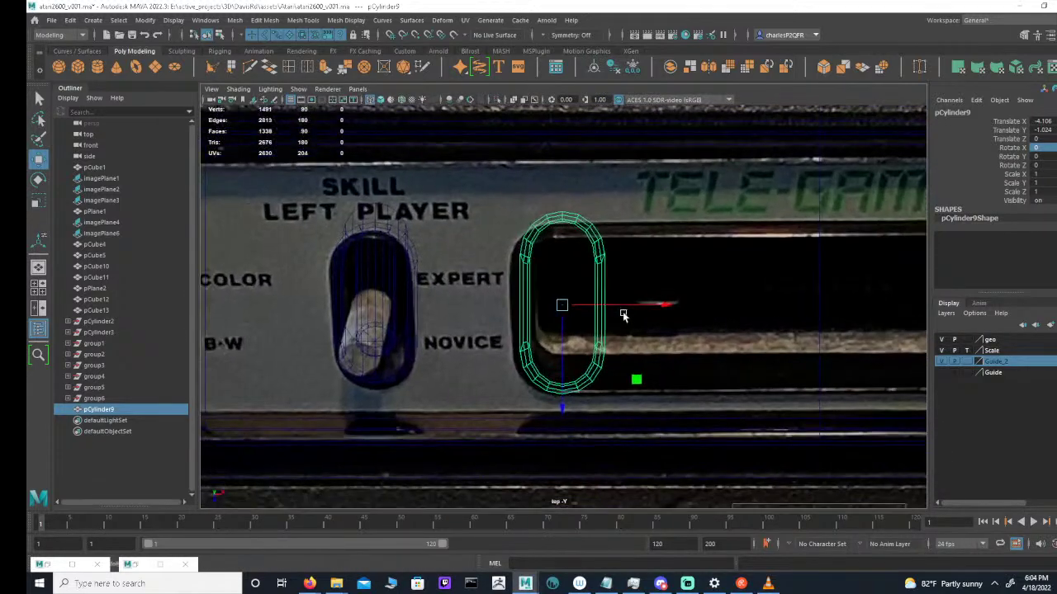
pyautogui.moveTo(562, 307)
pyautogui.mouseDown()
pyautogui.moveTo(553, 320)
pyautogui.moveTo(556, 309)
pyautogui.mouseUp()
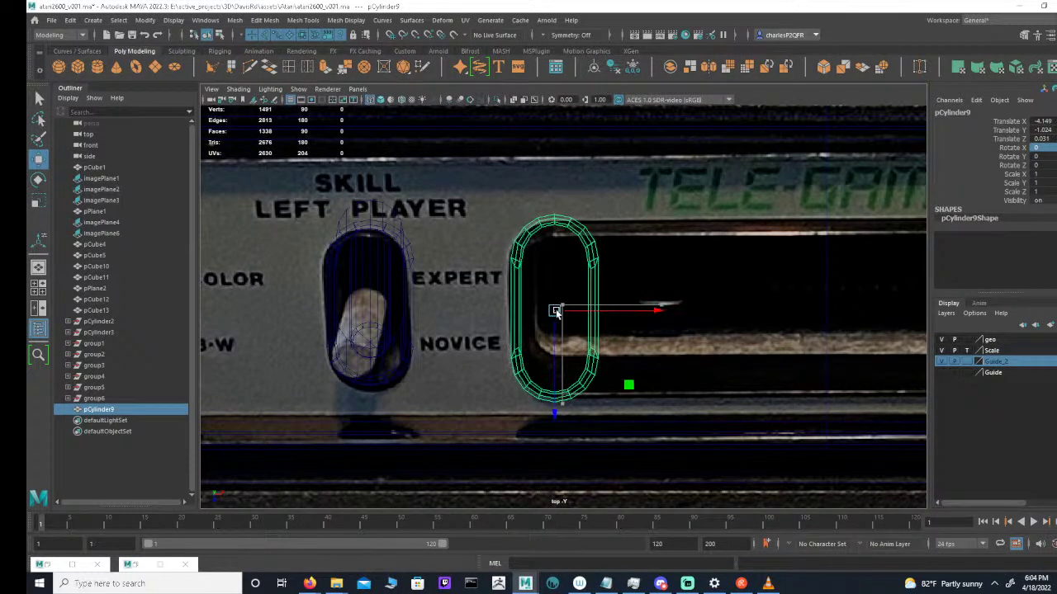
# Try a Rotate X of 27.767 on the copied frame and set it back to 0
pyautogui.scroll(4, 652, 329)
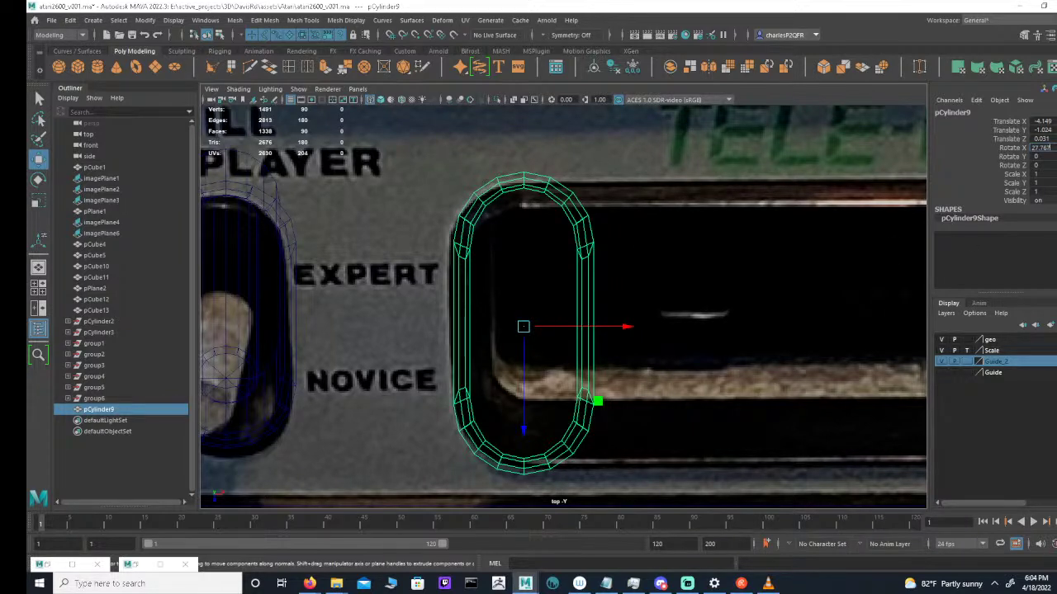
pyautogui.press('Return')
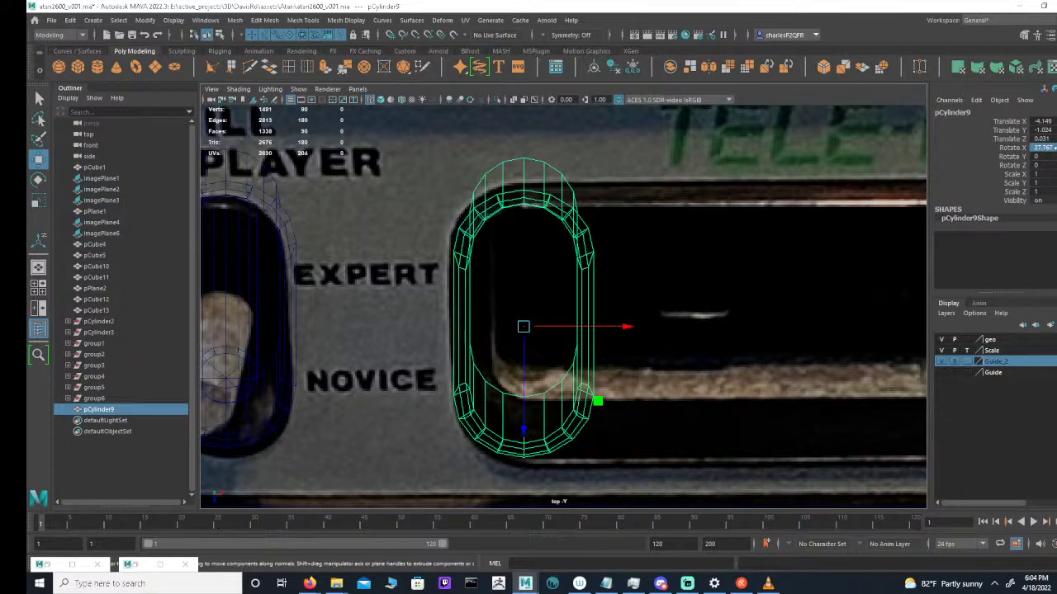
pyautogui.press('Return')
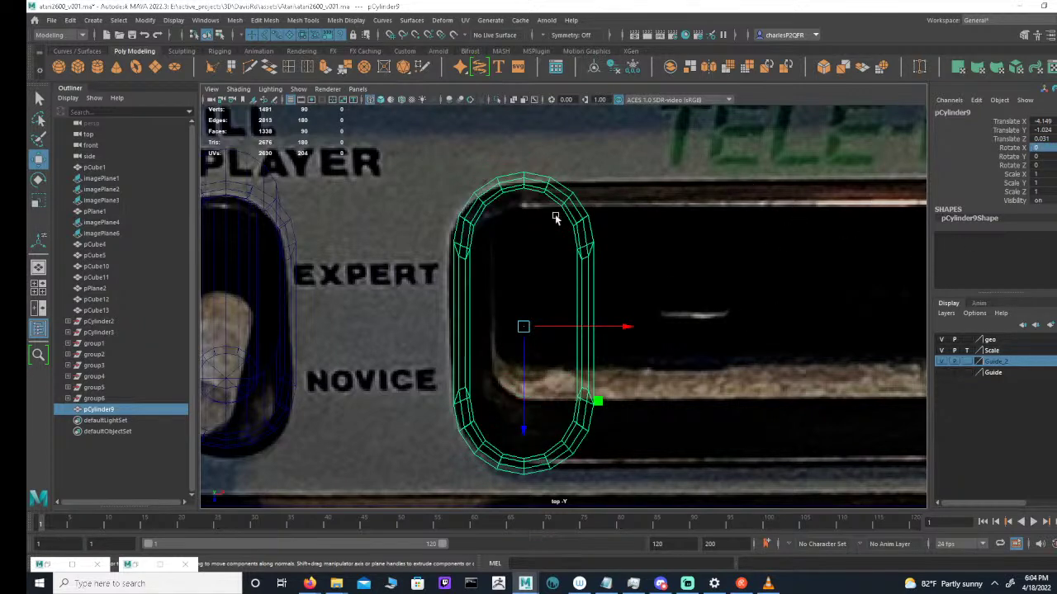
# Duplicate the frame and move the copy along X to the cartridge slot's end beside SKILL RIGHT PLAYER, at about Translate X -1.063
pyautogui.scroll(-5, 701, 259)
pyautogui.keyDown('alt'); pyautogui.moveTo(842, 317); pyautogui.dragTo(719, 323, button='middle'); pyautogui.keyUp('alt')
pyautogui.scroll(2, 719, 323)
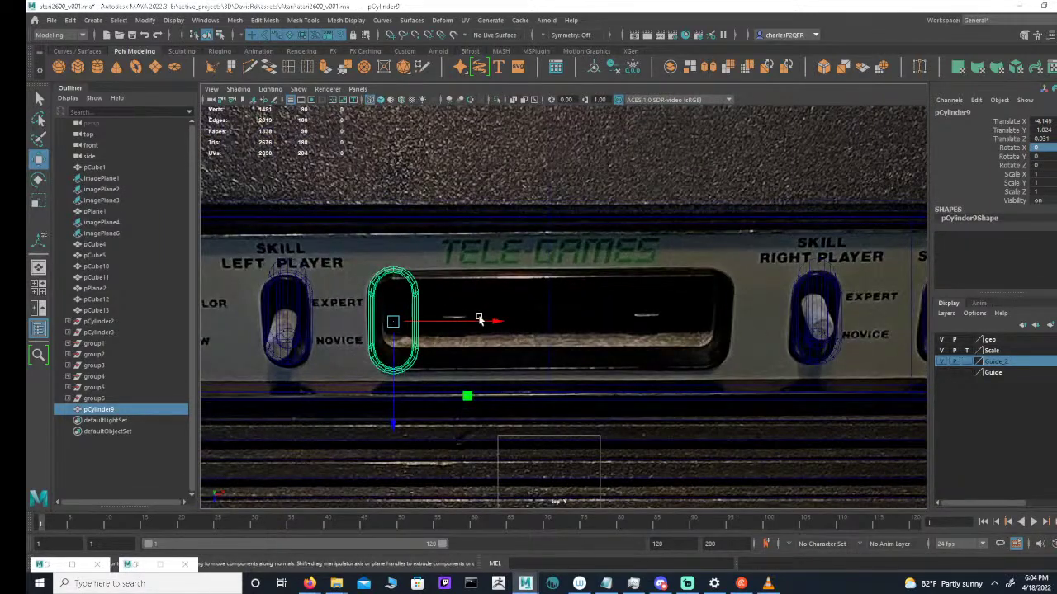
pyautogui.scroll(3, 607, 326)
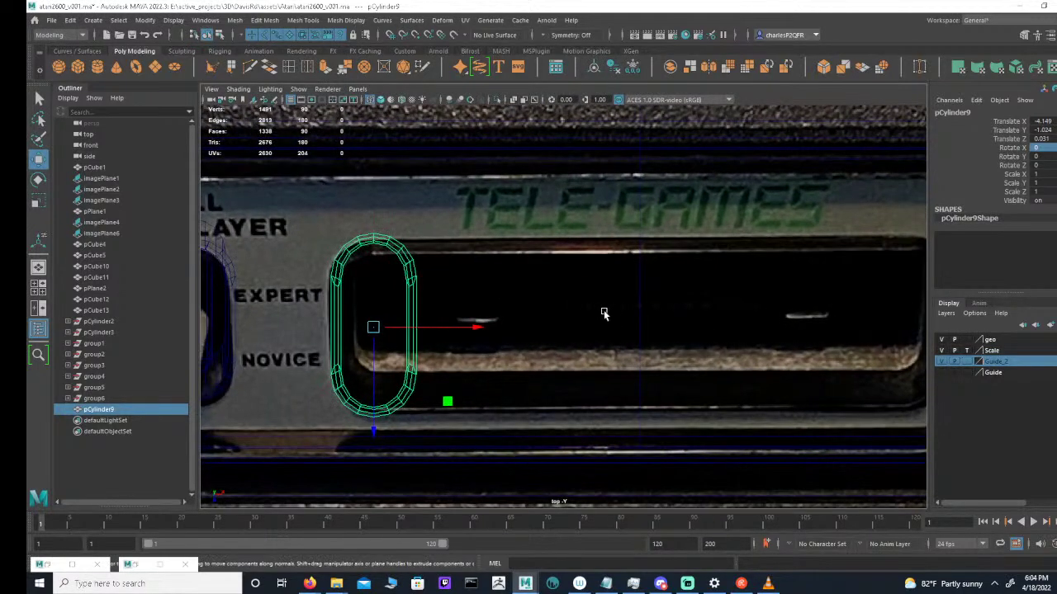
pyautogui.hotkey('ctrl', 'd')
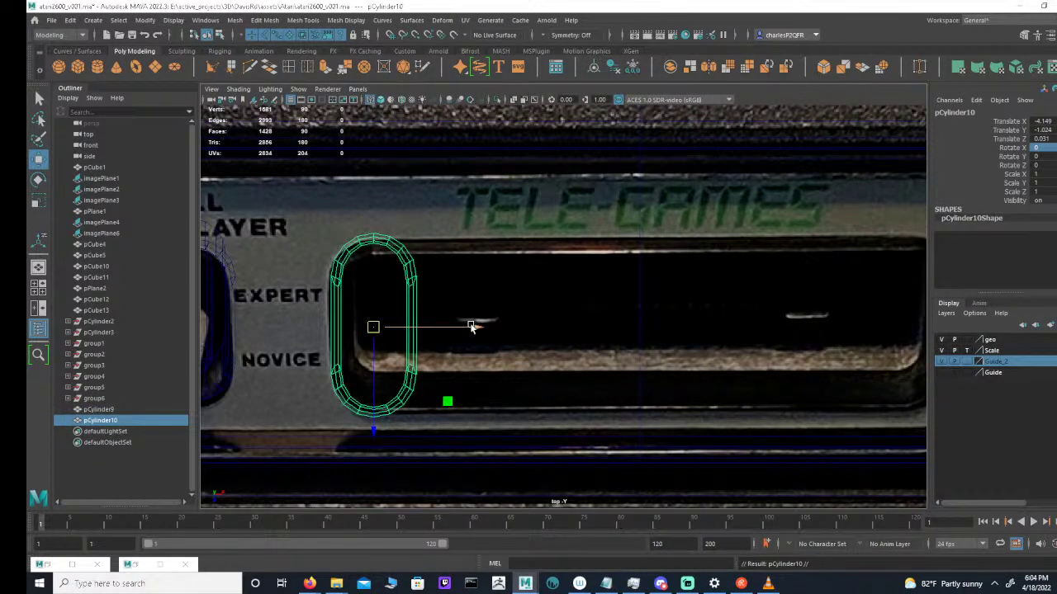
pyautogui.moveTo(472, 327); pyautogui.dragTo(722, 338)
pyautogui.scroll(-4, 707, 338)
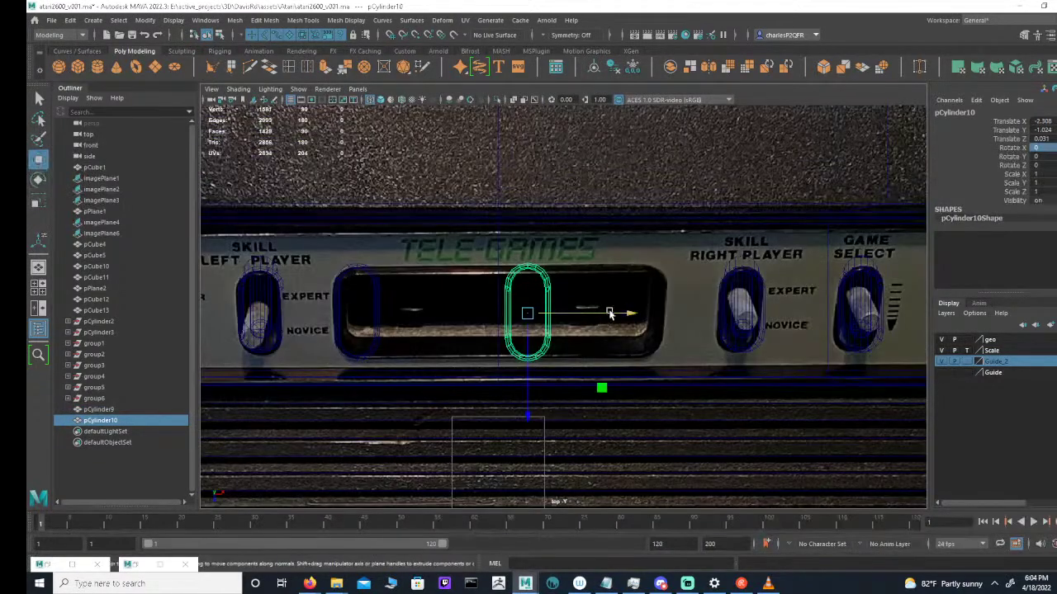
pyautogui.moveTo(609, 314); pyautogui.dragTo(721, 323)
pyautogui.keyDown('alt'); pyautogui.moveTo(581, 323); pyautogui.dragTo(654, 323, button='middle'); pyautogui.keyUp('alt')
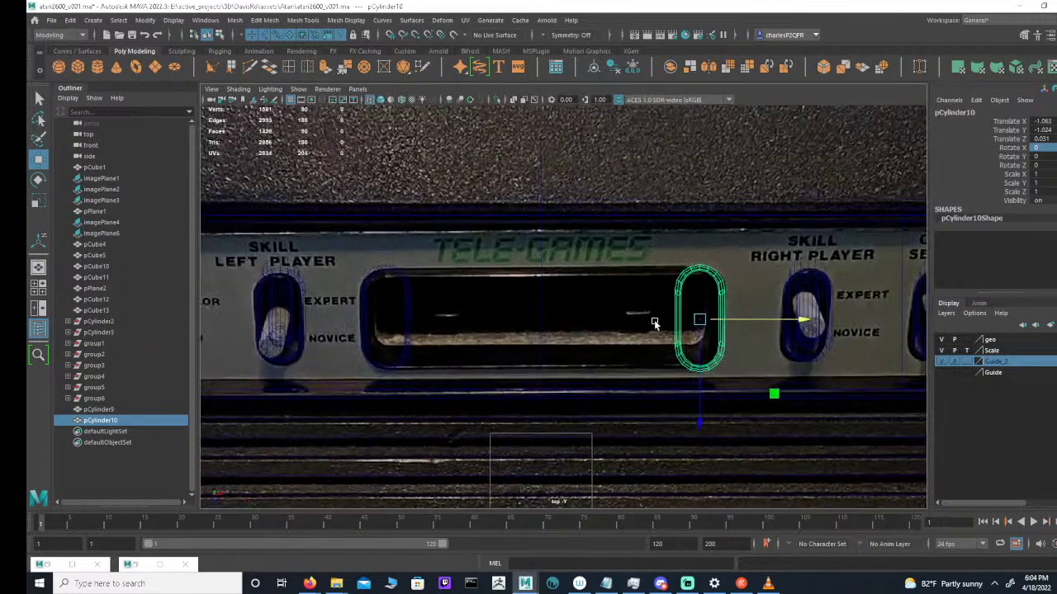
pyautogui.scroll(5, 654, 324)
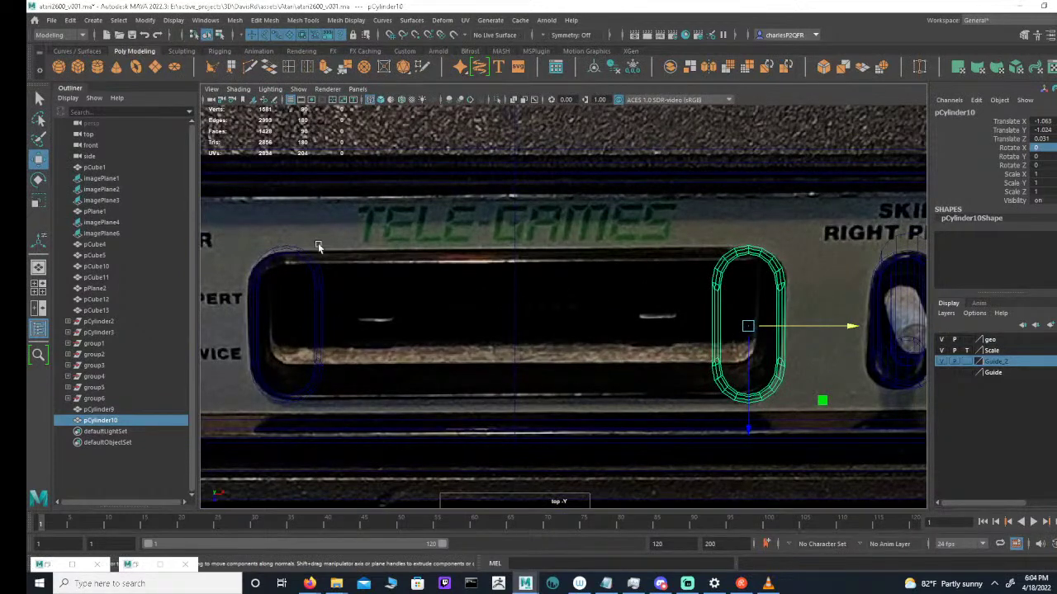
# Delete the facing halves of the two rounded frames at the cartridge slot's ends, keeping only the outer curved halves
pyautogui.scroll(2, 520, 288)
pyautogui.keyDown('alt'); pyautogui.moveTo(457, 230); pyautogui.dragTo(507, 221, button='middle'); pyautogui.keyUp('alt')
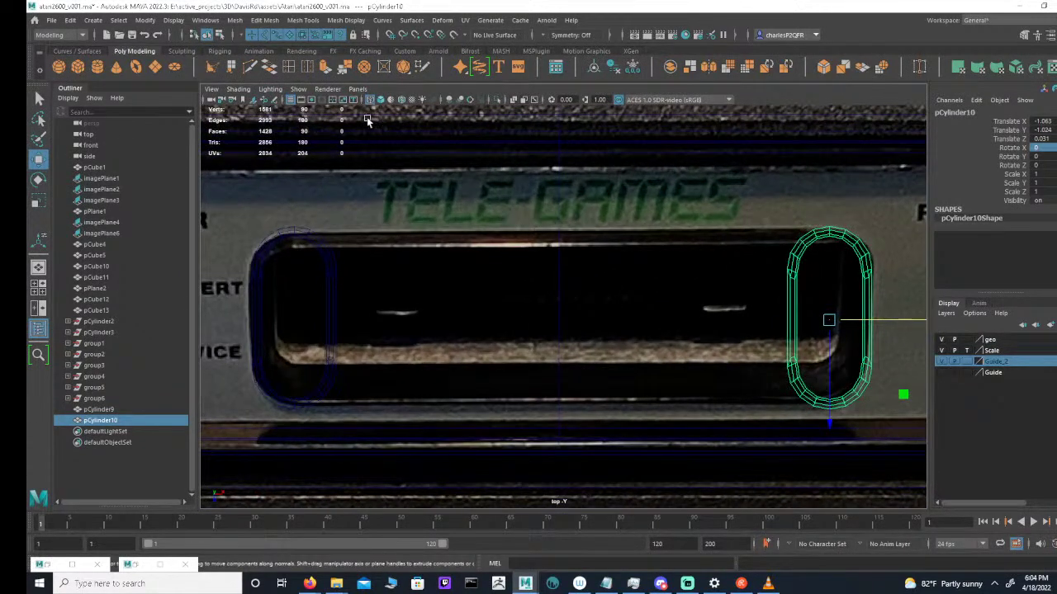
pyautogui.click(220, 35)
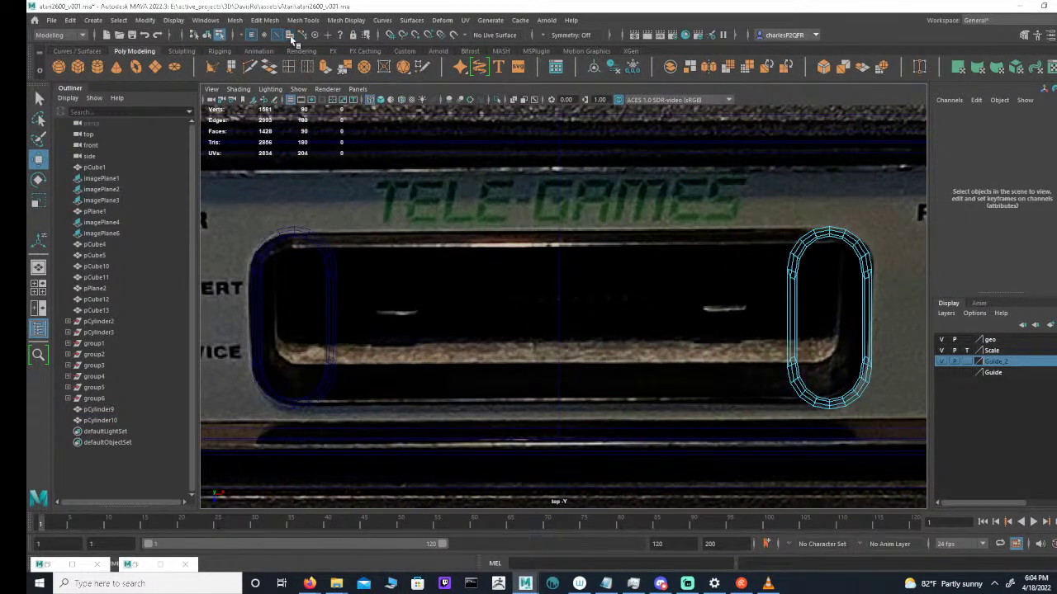
pyautogui.scroll(-3, 344, 229)
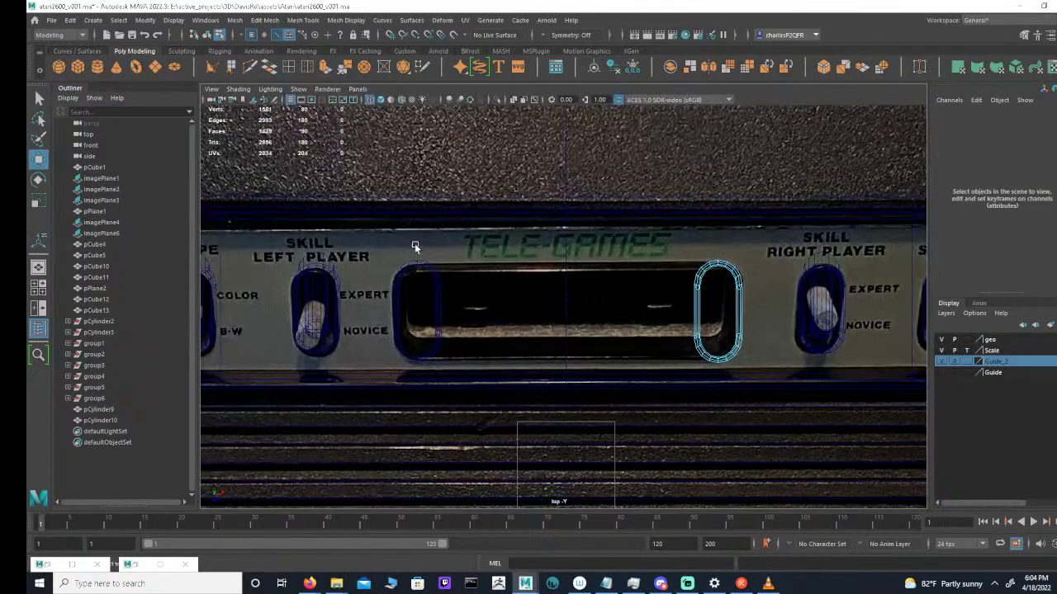
pyautogui.keyDown('shift'); pyautogui.click(421, 267); pyautogui.keyUp('shift')
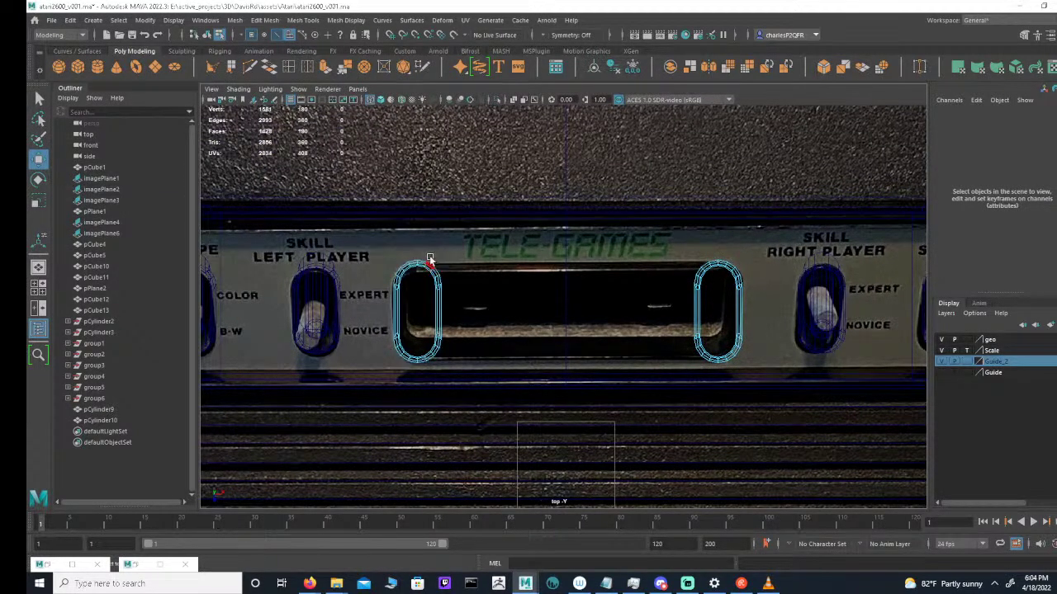
pyautogui.moveTo(421, 246); pyautogui.dragTo(714, 396)
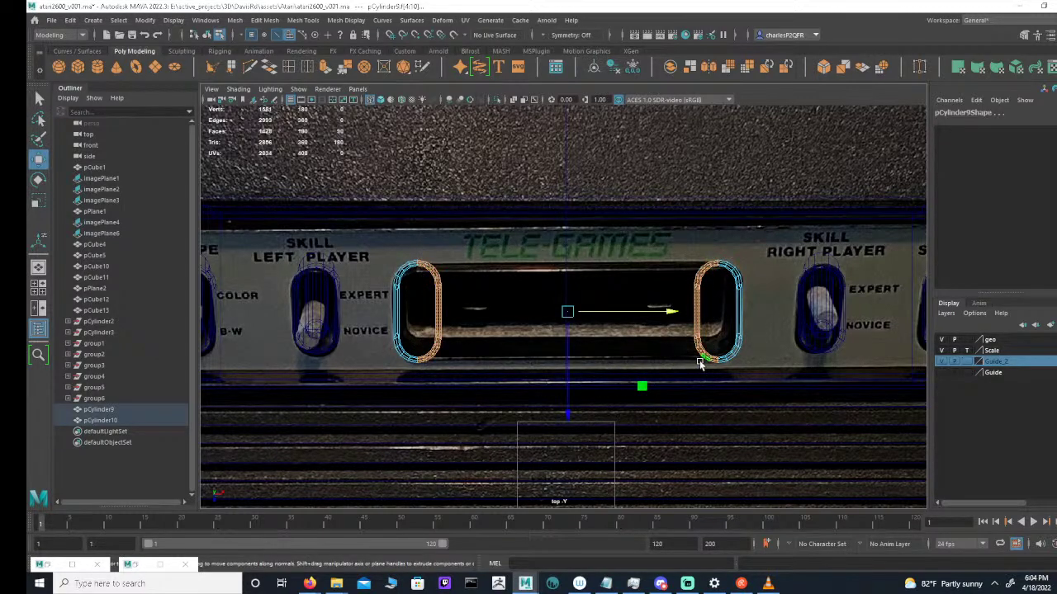
pyautogui.press('Delete')
pyautogui.keyDown('alt'); pyautogui.moveTo(548, 326); pyautogui.dragTo(568, 316, button='middle'); pyautogui.keyUp('alt')
pyautogui.keyDown('alt'); pyautogui.moveTo(569, 316); pyautogui.dragTo(615, 315, button='right'); pyautogui.keyUp('alt')
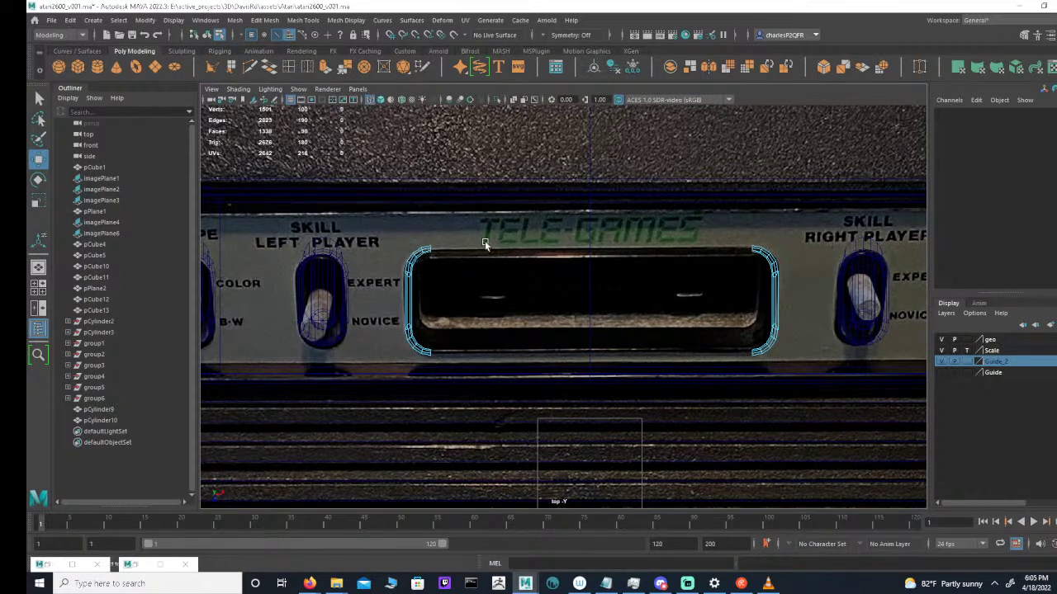
# Combine the two remaining frame ends around the cartridge slot into a single mesh
pyautogui.click(219, 35)
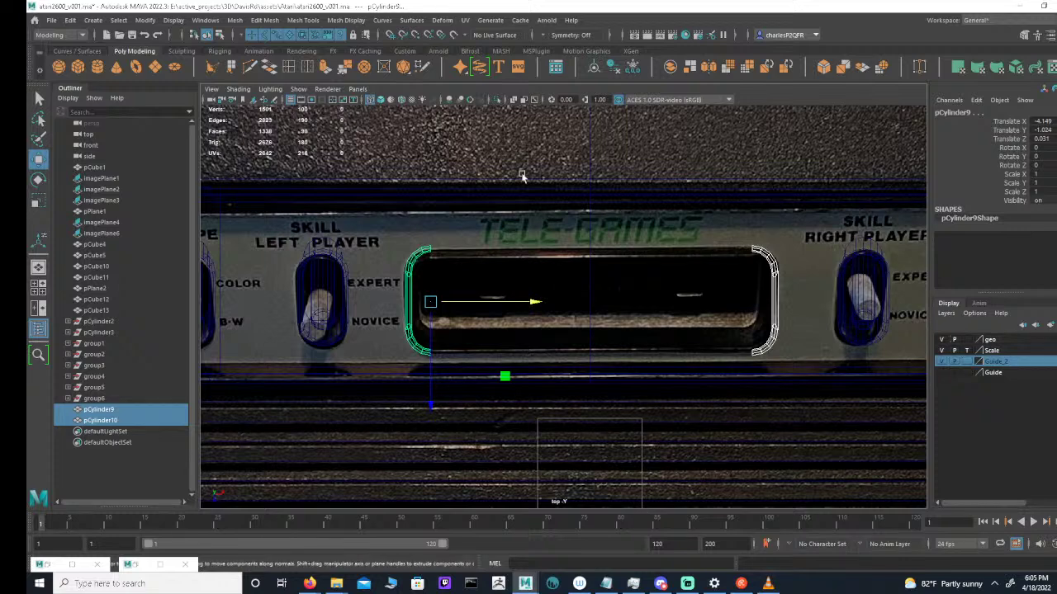
pyautogui.click(234, 20)
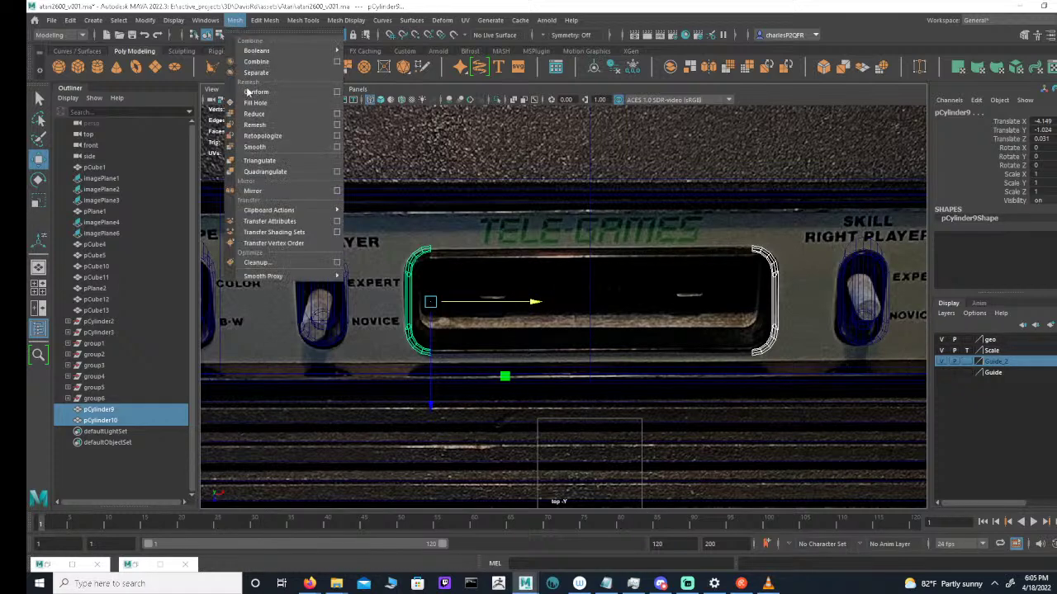
pyautogui.click(248, 63)
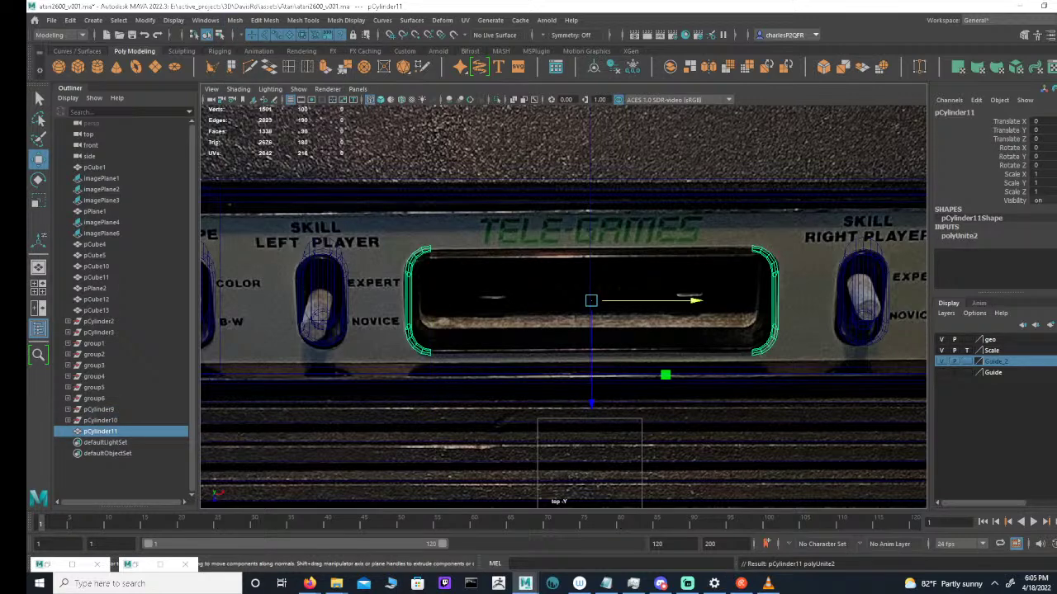
# Duplicate the combined slot frame and delete the original mesh with its leftover groups, keeping the copy selected
pyautogui.hotkey('ctrl', 'd')
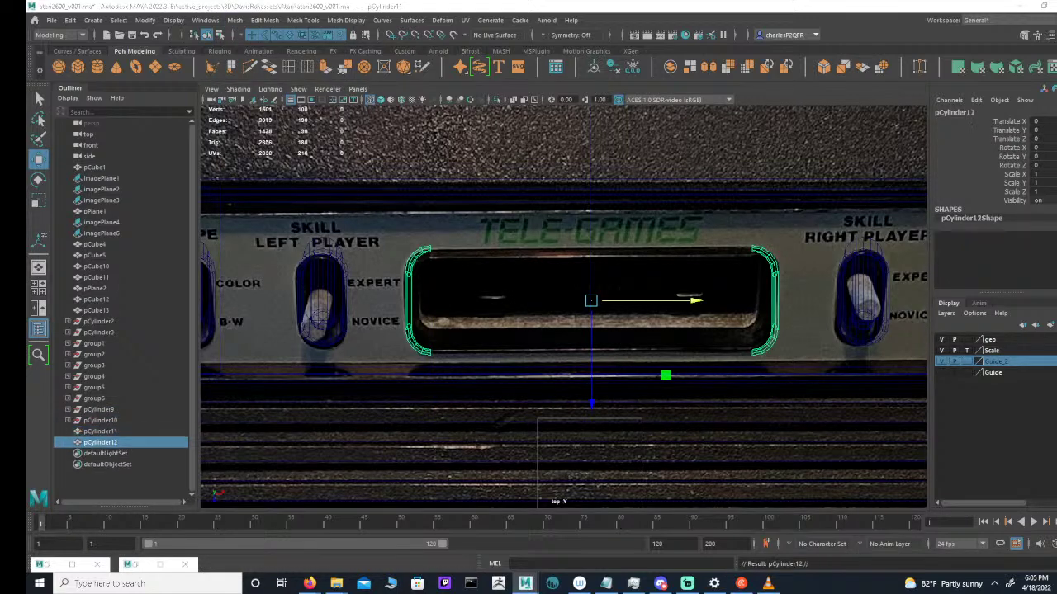
pyautogui.moveTo(100, 432); pyautogui.dragTo(99, 410)
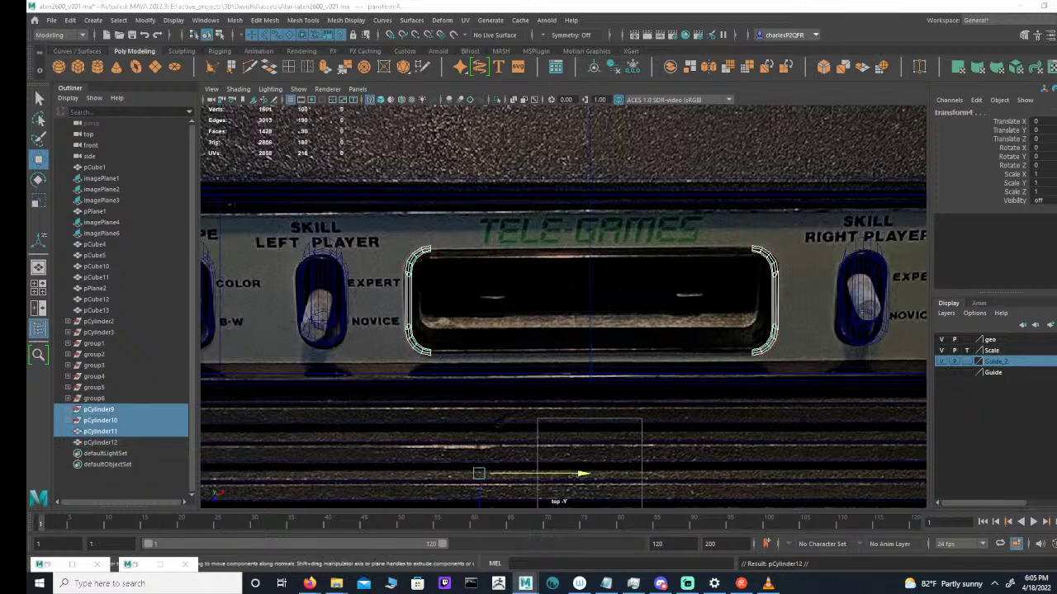
pyautogui.press('Delete')
pyautogui.click(100, 410)
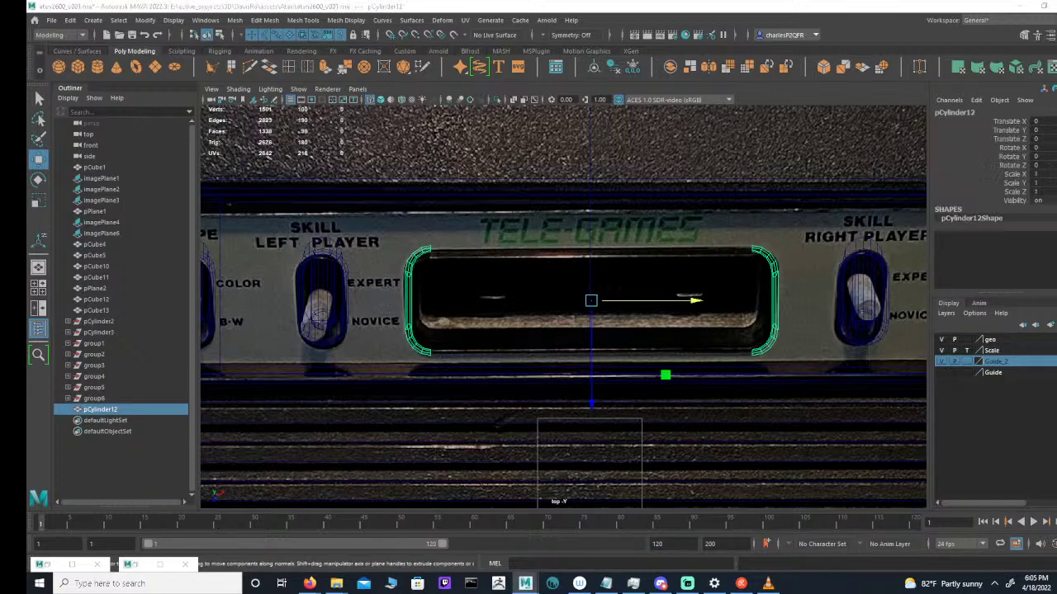
# Raise the combined slot frame clear above the console, to about Translate Y 7.884
pyautogui.press('space')
pyautogui.scroll(-5, 754, 459)
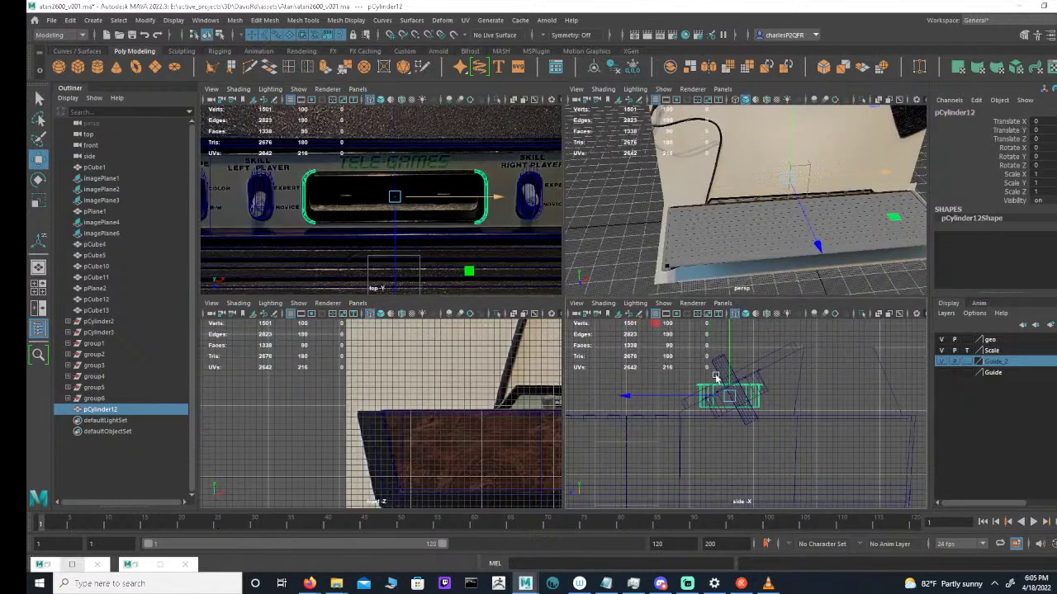
pyautogui.moveTo(754, 459); pyautogui.dragTo(753, 313)
pyautogui.press('f')
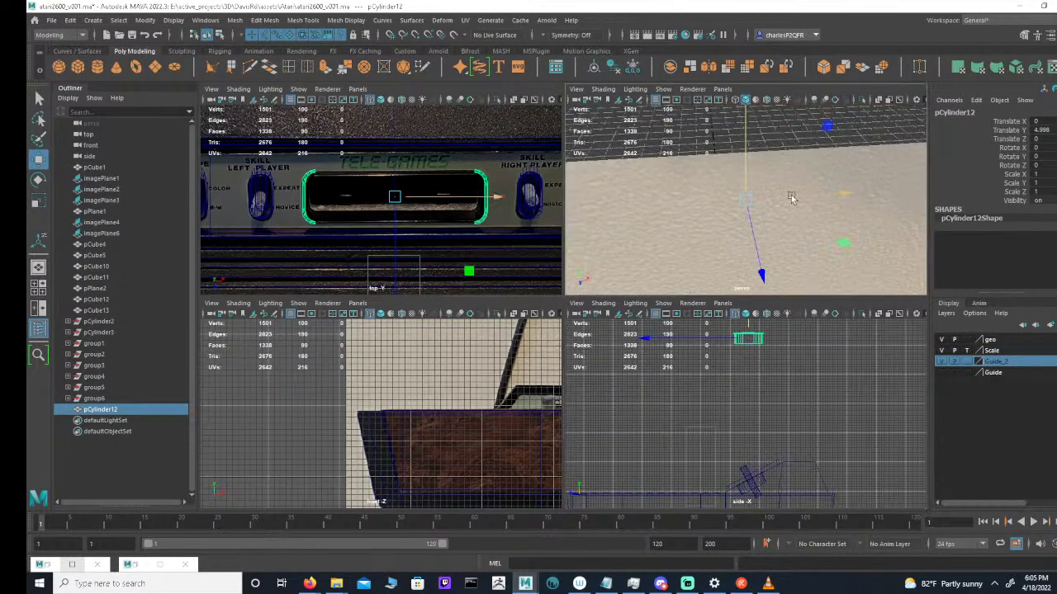
pyautogui.press('space')
pyautogui.keyDown('alt'); pyautogui.moveTo(740, 212); pyautogui.dragTo(586, 240); pyautogui.keyUp('alt')
pyautogui.keyDown('alt'); pyautogui.moveTo(655, 170); pyautogui.dragTo(702, 168); pyautogui.keyUp('alt')
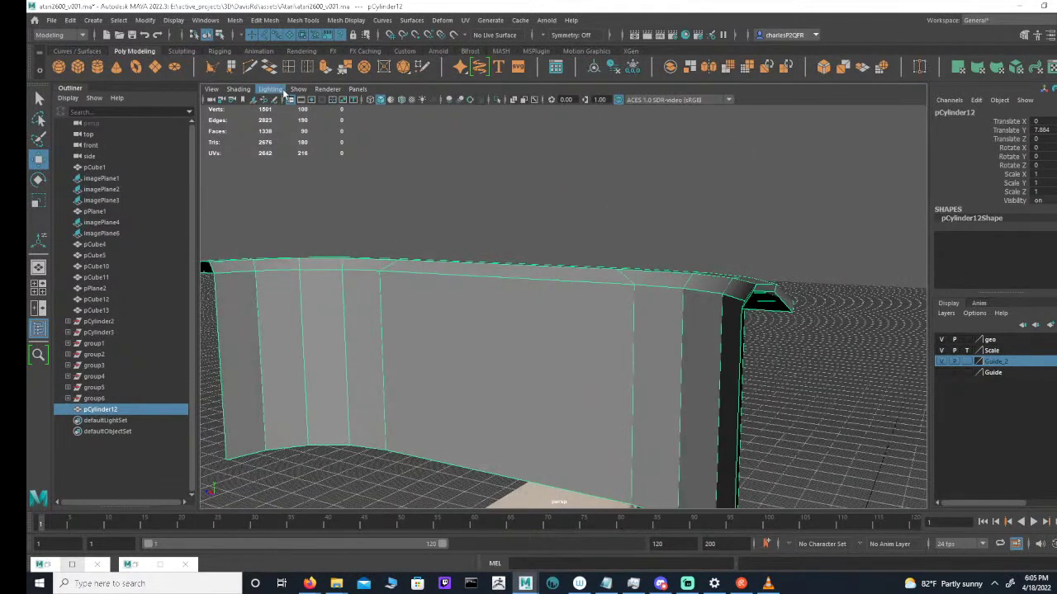
# Delete the face loop on the underside of the rim on both slot frame ends
pyautogui.click(220, 35)
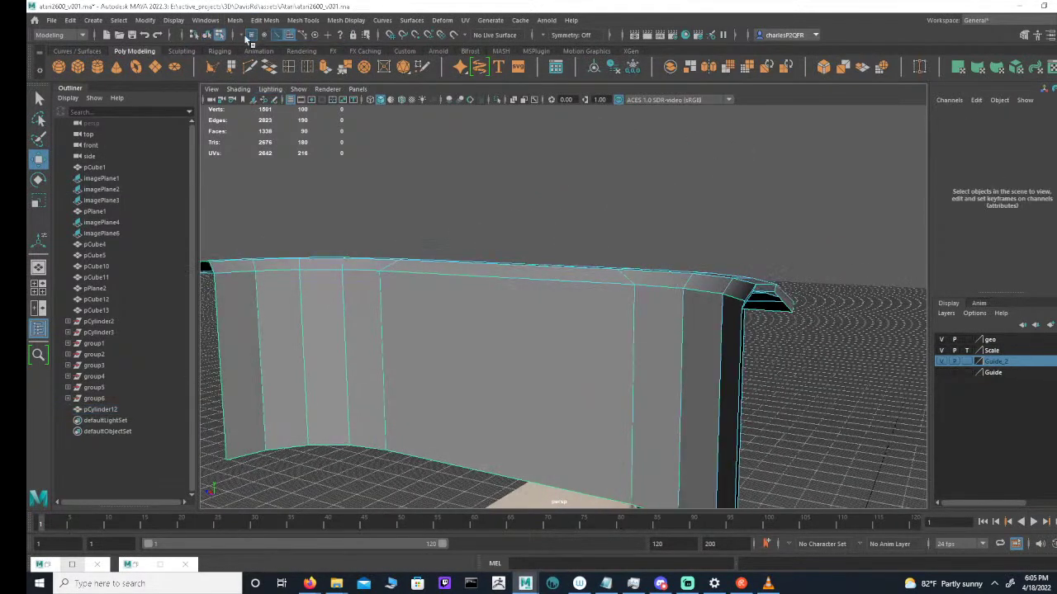
pyautogui.click(290, 35)
pyautogui.keyDown('alt'); pyautogui.moveTo(694, 299); pyautogui.dragTo(694, 236); pyautogui.keyUp('alt')
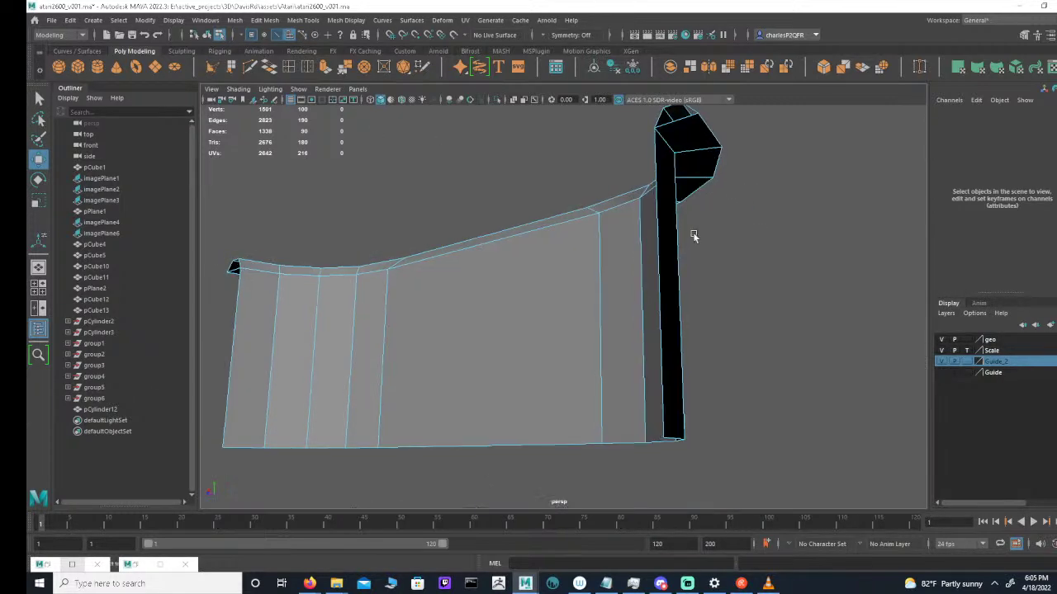
pyautogui.click(689, 132)
pyautogui.keyDown('shift'); pyautogui.doubleClick(702, 163); pyautogui.keyUp('shift')
pyautogui.keyDown('alt'); pyautogui.moveTo(456, 214); pyautogui.dragTo(597, 250); pyautogui.keyUp('alt')
pyautogui.keyDown('shift'); pyautogui.doubleClick(568, 255); pyautogui.keyUp('shift')
pyautogui.click(628, 265)
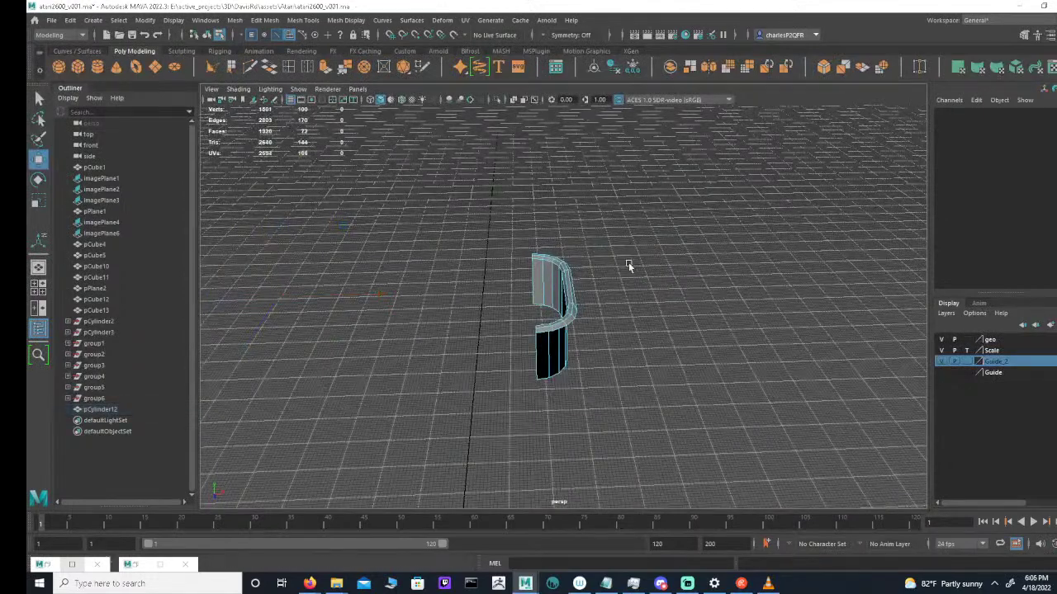
# Bridge the wall edges of the two frame ends along one long side with Append to Polygon
pyautogui.keyDown('alt'); pyautogui.moveTo(500, 286); pyautogui.dragTo(670, 284, button='middle'); pyautogui.keyUp('alt')
pyautogui.keyDown('alt'); pyautogui.moveTo(671, 283); pyautogui.dragTo(517, 283, button='right'); pyautogui.keyUp('alt')
pyautogui.keyDown('alt'); pyautogui.moveTo(517, 283); pyautogui.dragTo(416, 285); pyautogui.keyUp('alt')
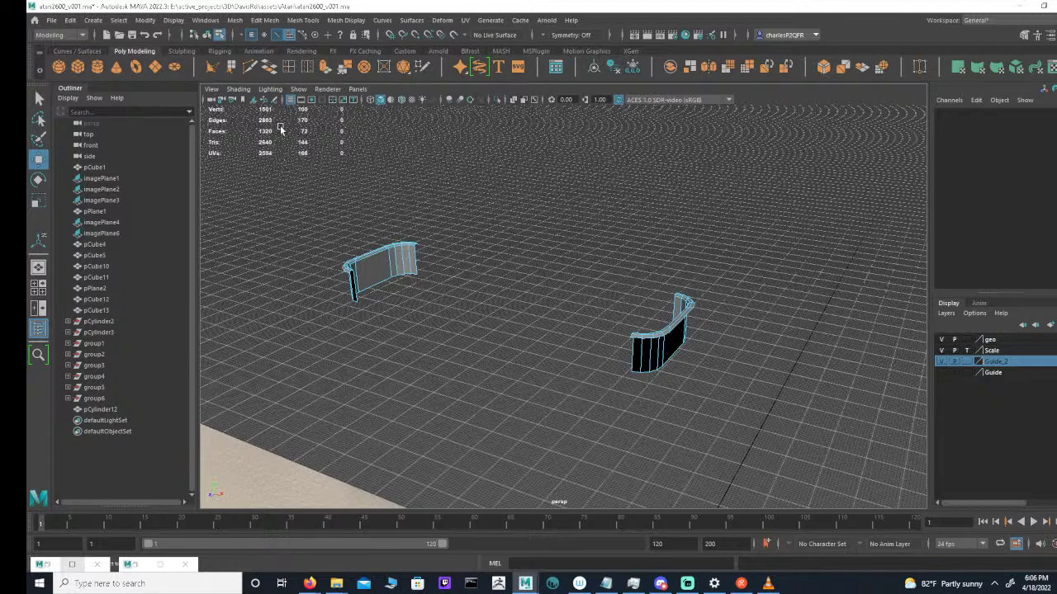
pyautogui.click(229, 69)
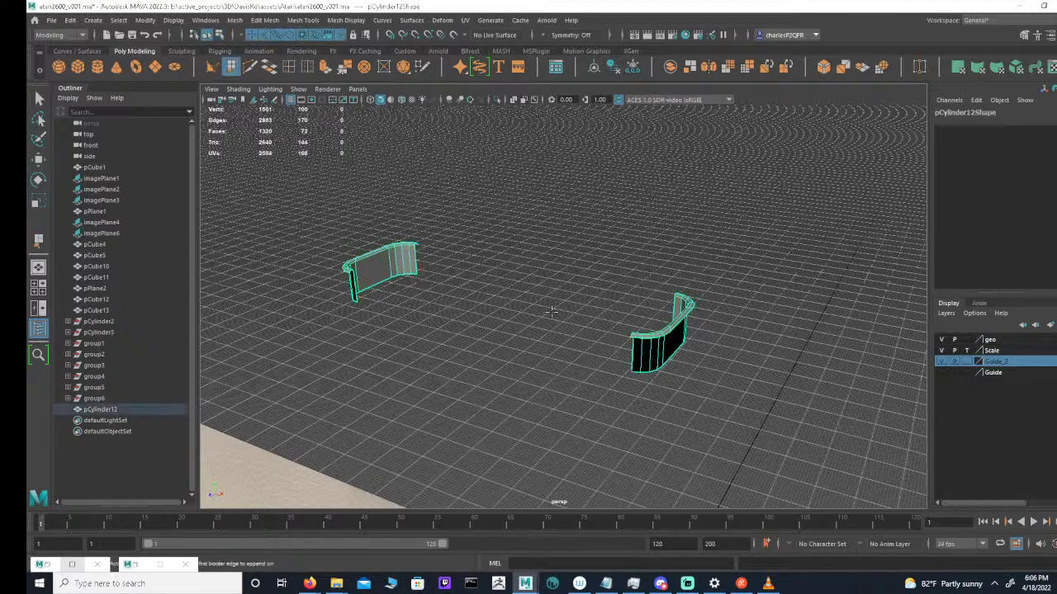
pyautogui.scroll(-4, 566, 333)
pyautogui.scroll(7, 567, 333)
pyautogui.keyDown('alt'); pyautogui.moveTo(607, 347); pyautogui.dragTo(681, 357, button='middle'); pyautogui.keyUp('alt')
pyautogui.keyDown('alt'); pyautogui.moveTo(682, 356); pyautogui.dragTo(605, 331); pyautogui.keyUp('alt')
pyautogui.click(342, 298)
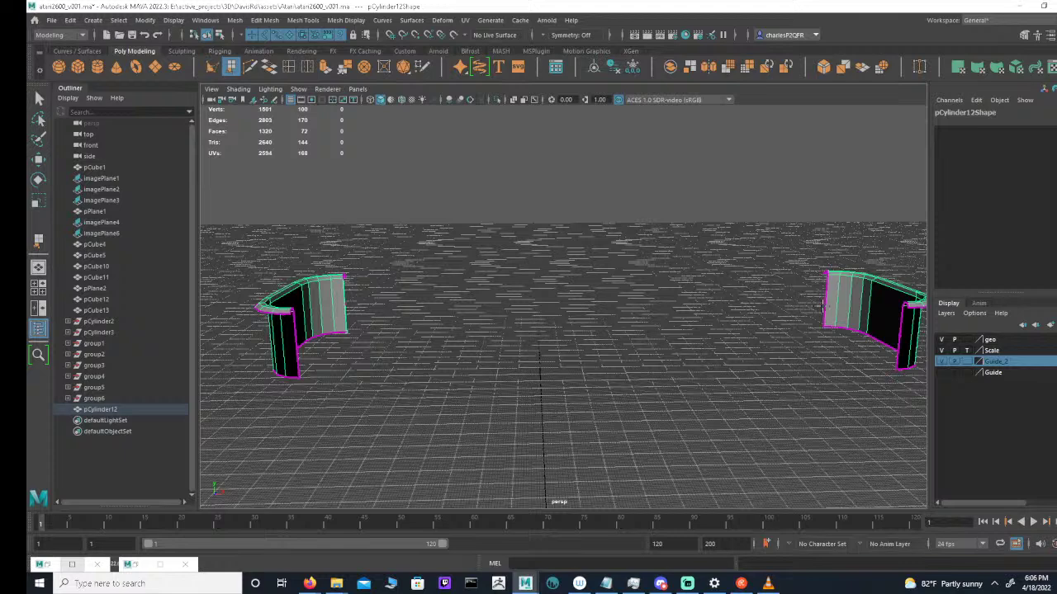
pyautogui.click(830, 307)
pyautogui.press('w')
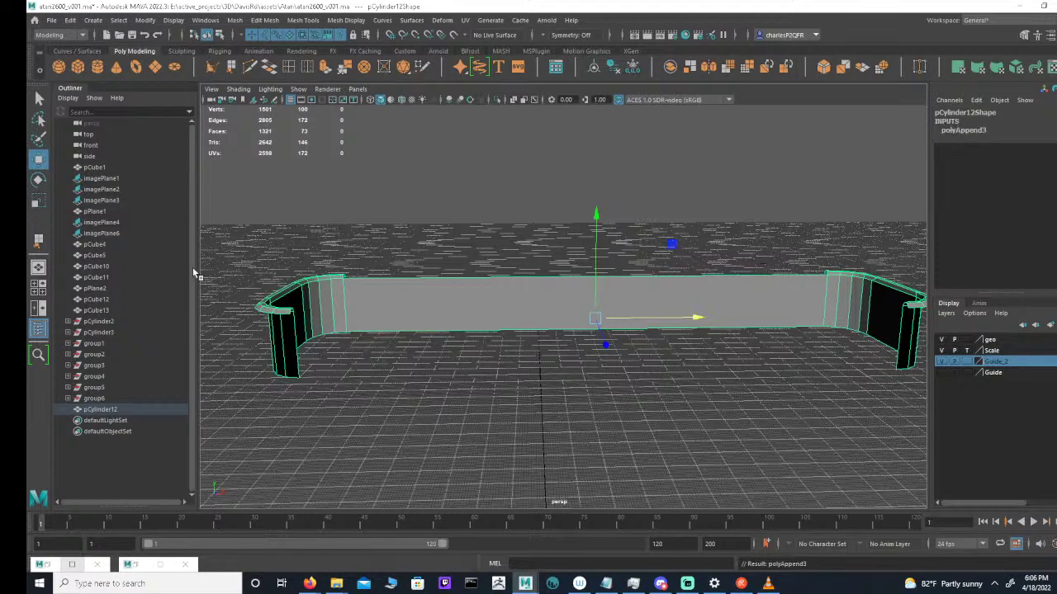
# Append a polygon between the innermost rim edges of both ends, along the long side that already has a wall
pyautogui.click(38, 239)
pyautogui.keyDown('alt'); pyautogui.moveTo(495, 324); pyautogui.dragTo(331, 328); pyautogui.keyUp('alt')
pyautogui.keyDown('alt'); pyautogui.moveTo(644, 355); pyautogui.dragTo(566, 311, button='middle'); pyautogui.keyUp('alt')
pyautogui.keyDown('alt'); pyautogui.moveTo(567, 312); pyautogui.dragTo(537, 352); pyautogui.keyUp('alt')
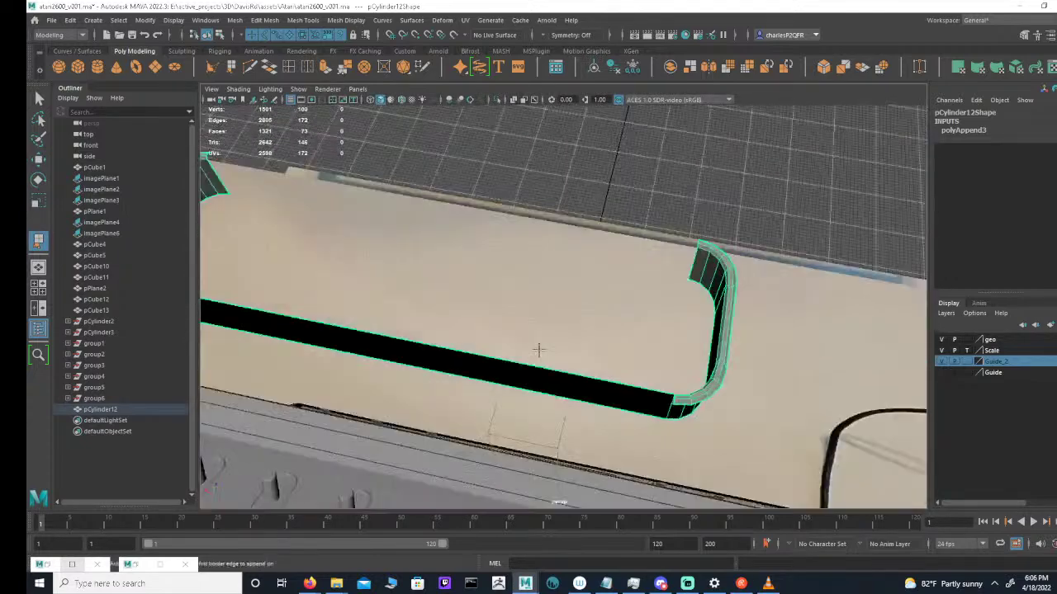
pyautogui.keyDown('alt'); pyautogui.moveTo(537, 352); pyautogui.dragTo(530, 306, button='middle'); pyautogui.keyUp('alt')
pyautogui.keyDown('alt'); pyautogui.moveTo(545, 330); pyautogui.dragTo(690, 337, button='right'); pyautogui.keyUp('alt')
pyautogui.keyDown('alt'); pyautogui.moveTo(690, 337); pyautogui.dragTo(656, 320); pyautogui.keyUp('alt')
pyautogui.click(767, 243)
pyautogui.hotkey('ctrl', 'z')
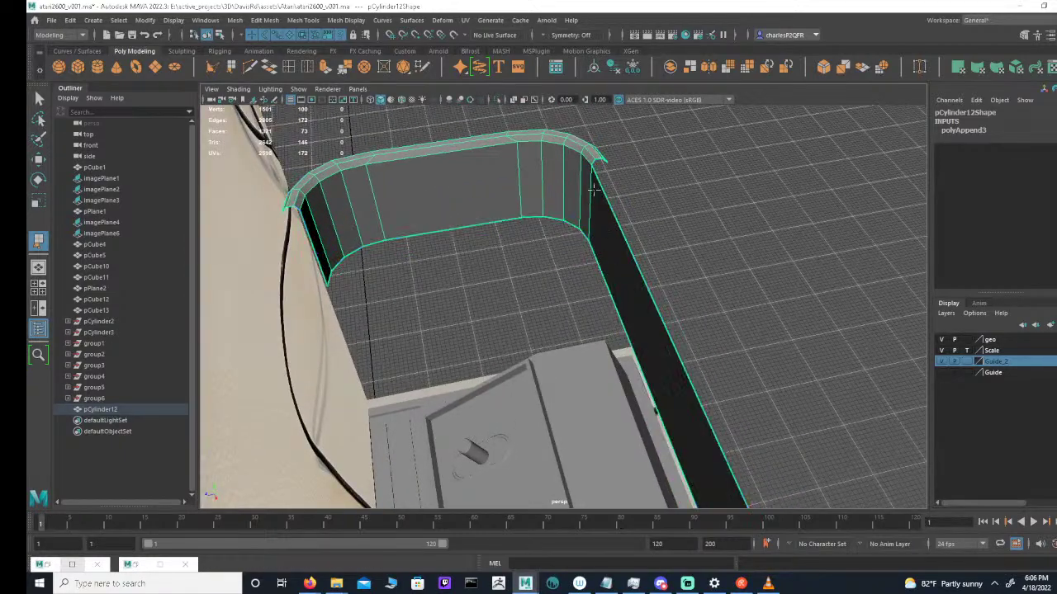
pyautogui.click(594, 163)
pyautogui.keyDown('alt'); pyautogui.moveTo(595, 162); pyautogui.dragTo(762, 270); pyautogui.keyUp('alt')
pyautogui.keyDown('alt'); pyautogui.moveTo(762, 269); pyautogui.dragTo(496, 291, button='middle'); pyautogui.keyUp('alt')
pyautogui.keyDown('alt'); pyautogui.moveTo(494, 290); pyautogui.dragTo(677, 291); pyautogui.keyUp('alt')
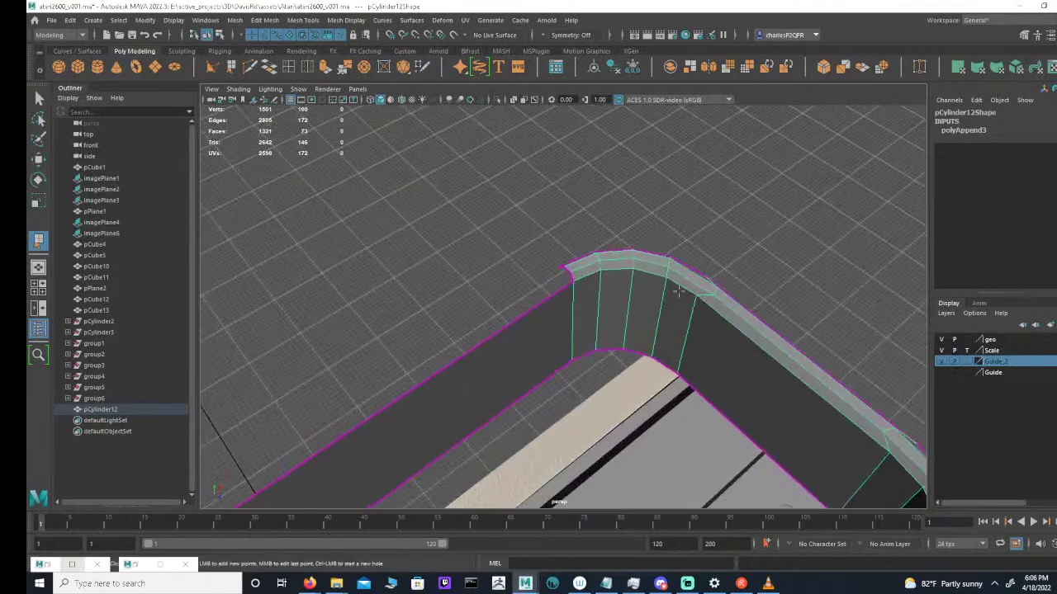
pyautogui.click(569, 277)
pyautogui.click(576, 271)
pyautogui.press('Return')
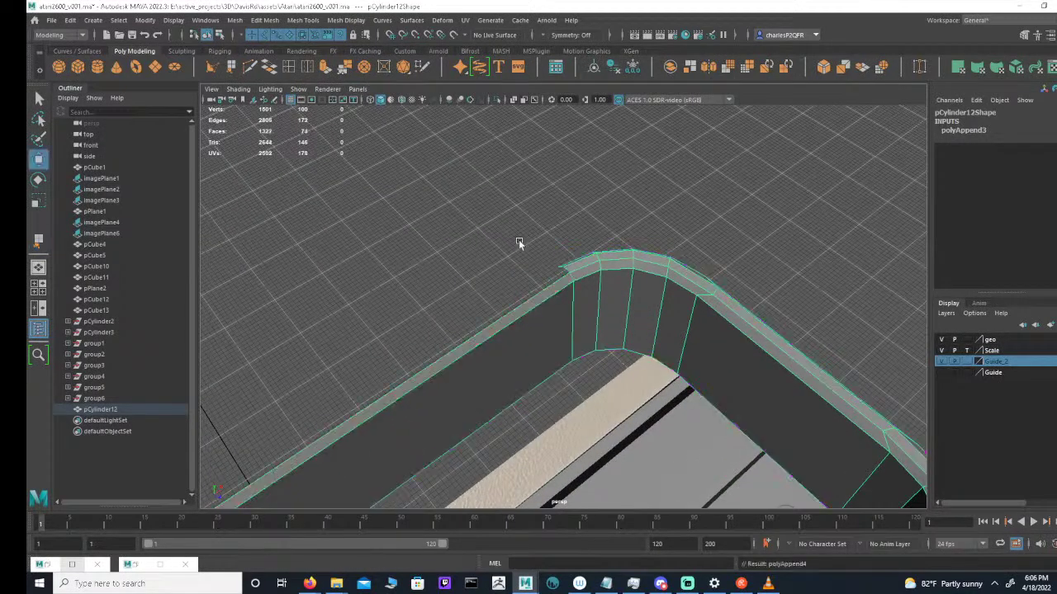
pyautogui.click(38, 236)
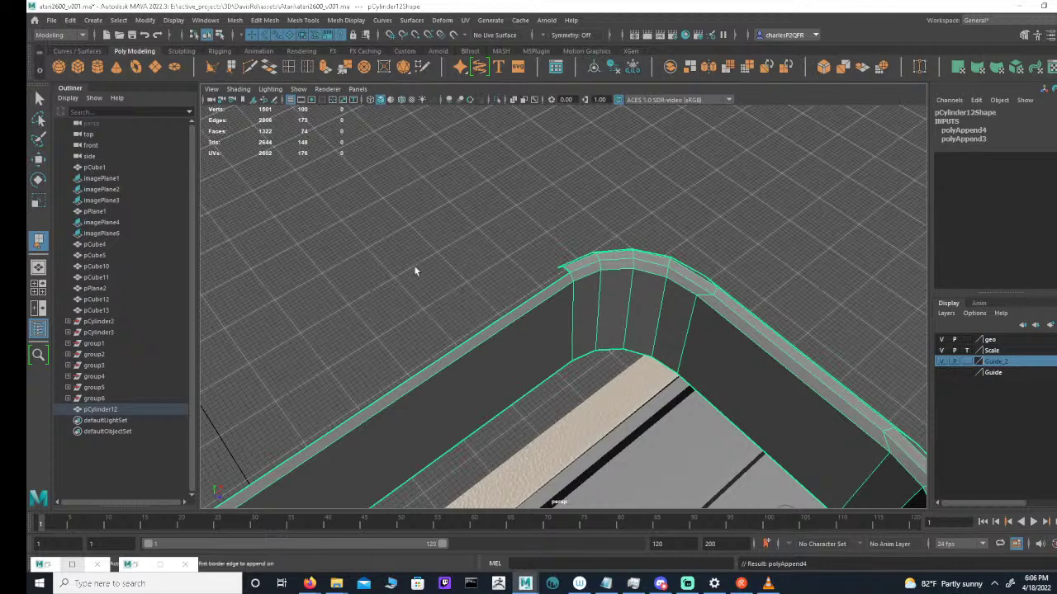
pyautogui.click(564, 269)
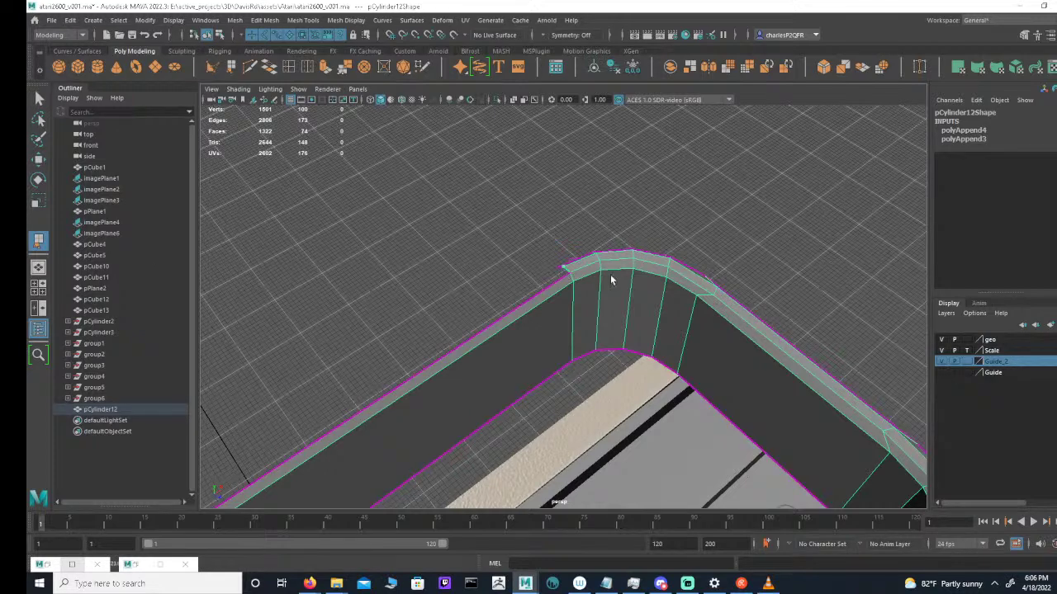
pyautogui.keyDown('alt'); pyautogui.moveTo(611, 277); pyautogui.dragTo(425, 271); pyautogui.keyUp('alt')
pyautogui.keyDown('alt'); pyautogui.moveTo(424, 271); pyautogui.dragTo(417, 413, button='middle'); pyautogui.keyUp('alt')
pyautogui.keyDown('alt'); pyautogui.moveTo(416, 412); pyautogui.dragTo(612, 203); pyautogui.keyUp('alt')
pyautogui.click(542, 148)
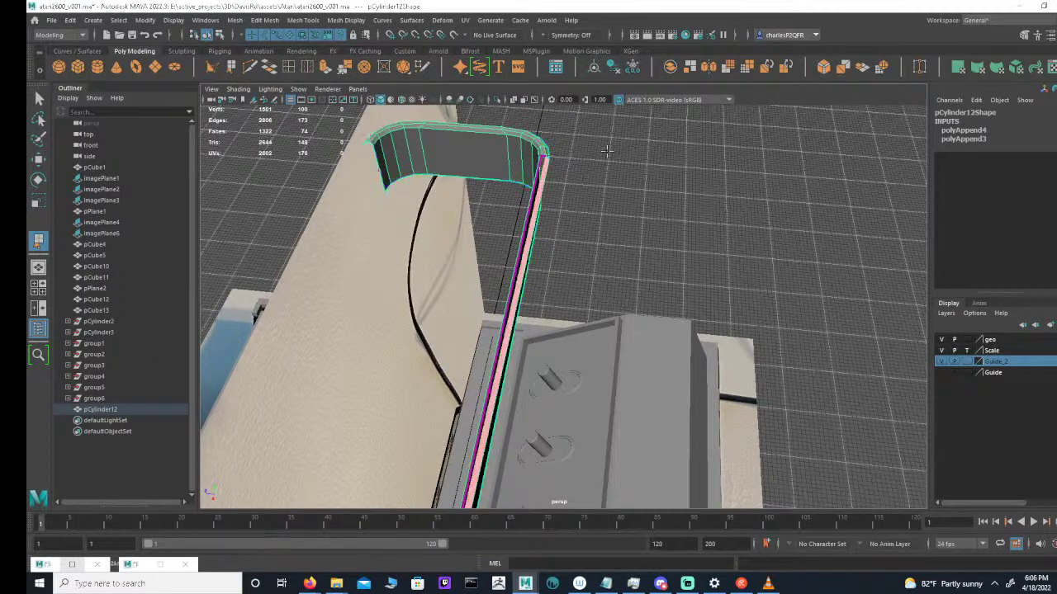
pyautogui.press('Return')
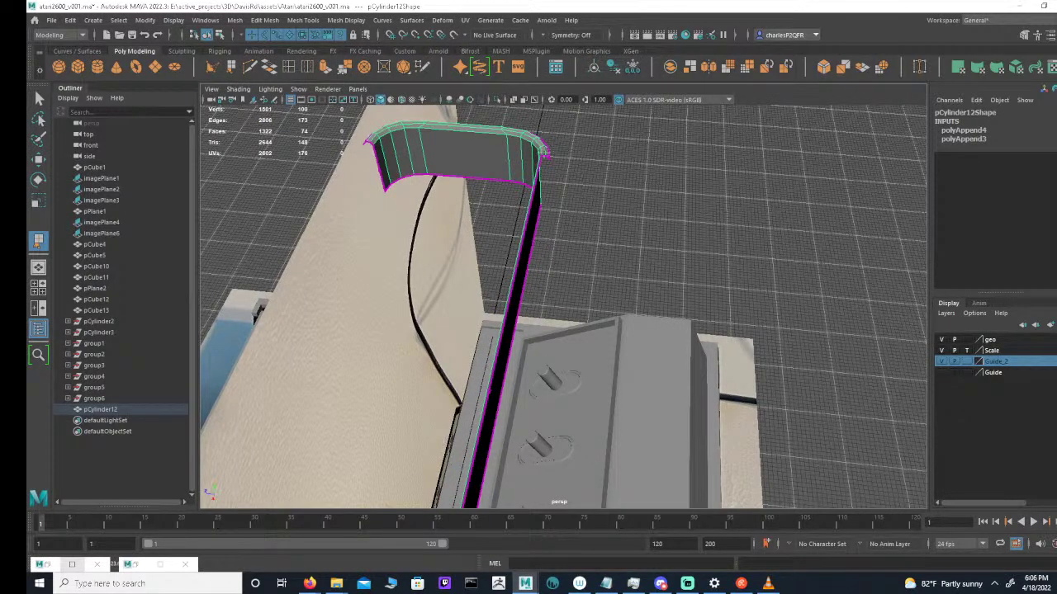
pyautogui.click(546, 154)
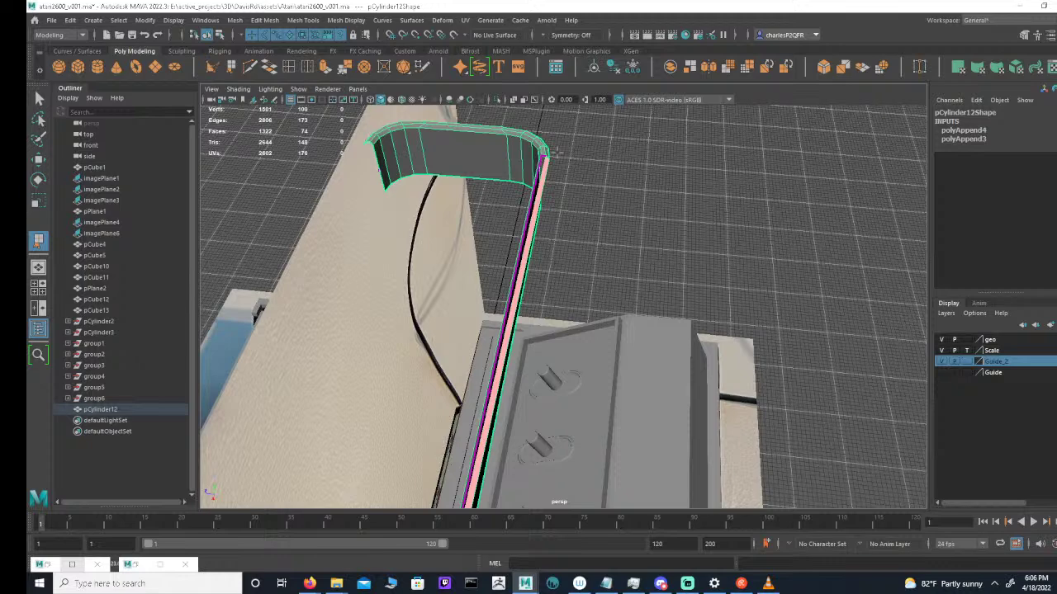
pyautogui.press('Return')
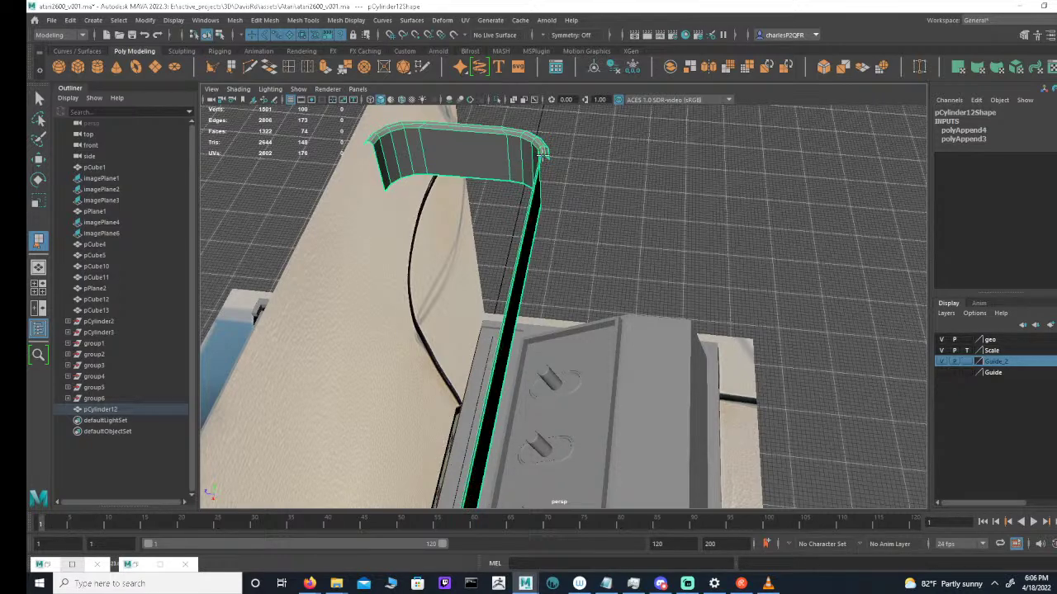
# Append the middle rim strip between both frame ends along the same long side as the inner strip
pyautogui.keyDown('alt'); pyautogui.moveTo(503, 215); pyautogui.dragTo(512, 245, button='middle'); pyautogui.keyUp('alt')
pyautogui.keyDown('alt'); pyautogui.moveTo(512, 246); pyautogui.dragTo(799, 260, button='right'); pyautogui.keyUp('alt')
pyautogui.keyDown('alt'); pyautogui.moveTo(799, 260); pyautogui.dragTo(814, 323, button='middle'); pyautogui.keyUp('alt')
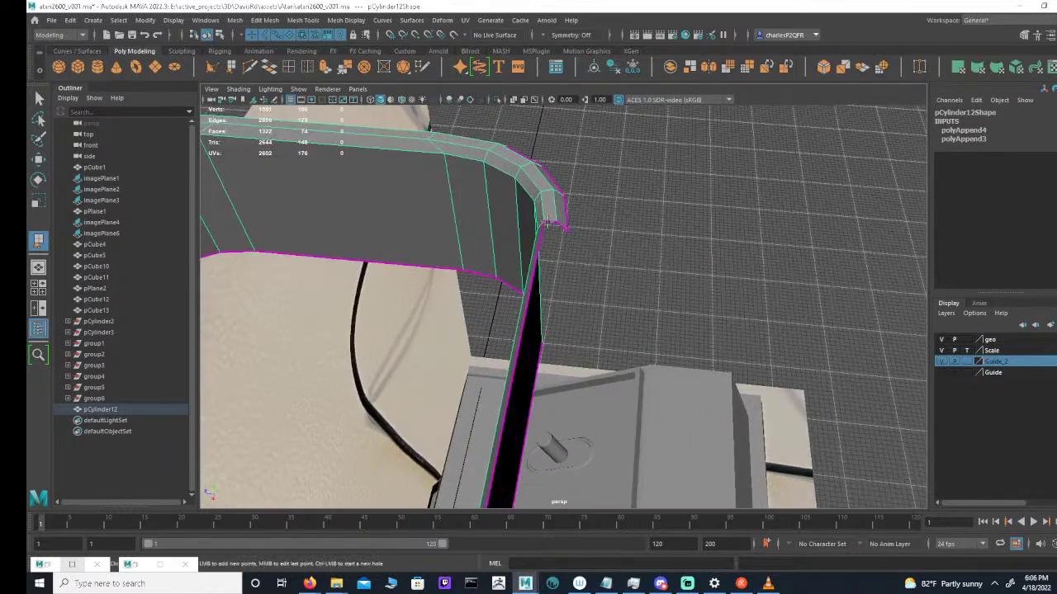
pyautogui.click(551, 225)
pyautogui.press('Return')
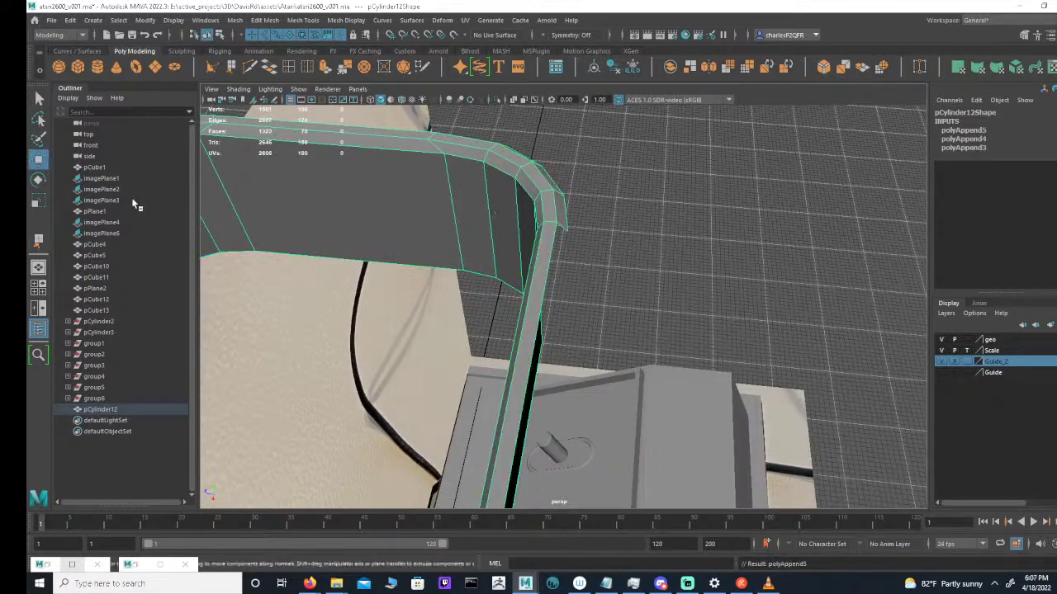
# Append the outermost rim strip between both frame ends to complete the rim on that long side
pyautogui.click(565, 230)
pyautogui.keyDown('alt'); pyautogui.moveTo(583, 270); pyautogui.dragTo(377, 267); pyautogui.keyUp('alt')
pyautogui.keyDown('alt'); pyautogui.moveTo(377, 267); pyautogui.dragTo(572, 262, button='middle'); pyautogui.keyUp('alt')
pyautogui.keyDown('alt'); pyautogui.moveTo(572, 261); pyautogui.dragTo(608, 307); pyautogui.keyUp('alt')
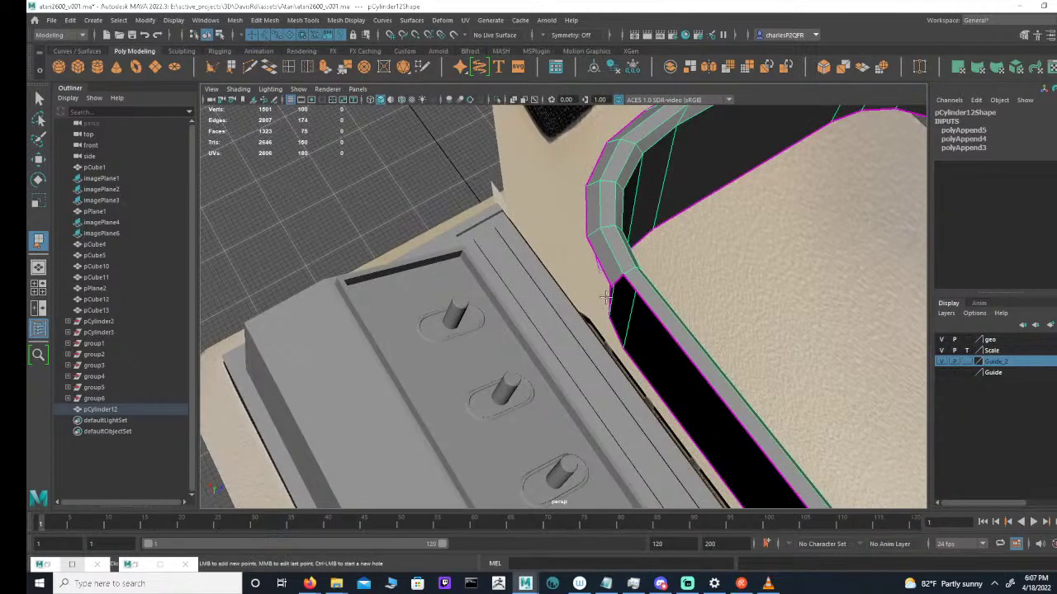
pyautogui.click(624, 281)
pyautogui.press('Return')
pyautogui.press('w')
# Bridge the wall edges of the two frame ends along the opposite, still open long side with Append to Polygon
pyautogui.keyDown('alt'); pyautogui.moveTo(710, 248); pyautogui.dragTo(758, 289); pyautogui.keyUp('alt')
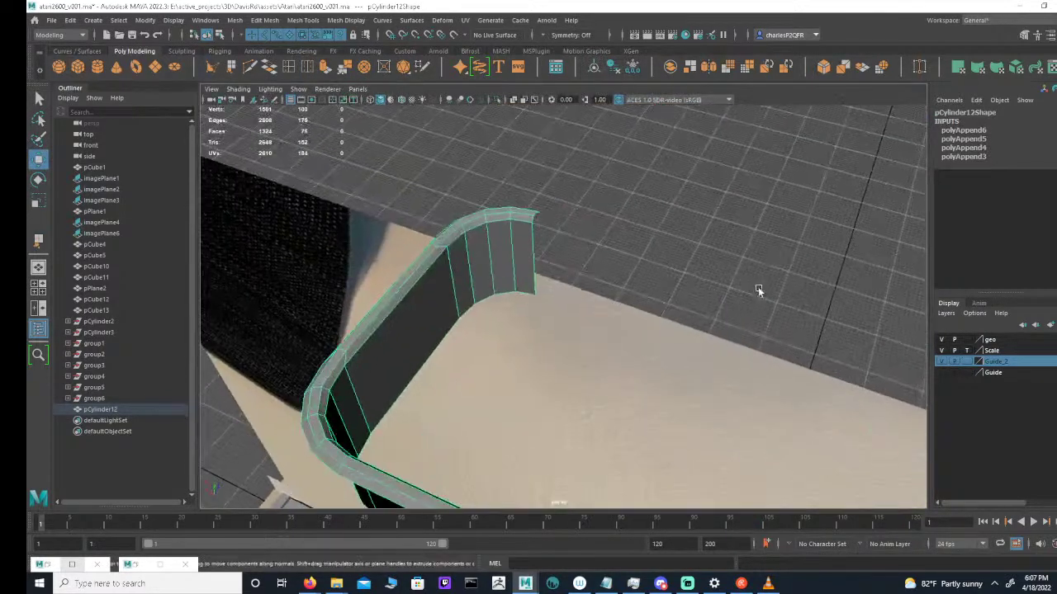
pyautogui.click(38, 240)
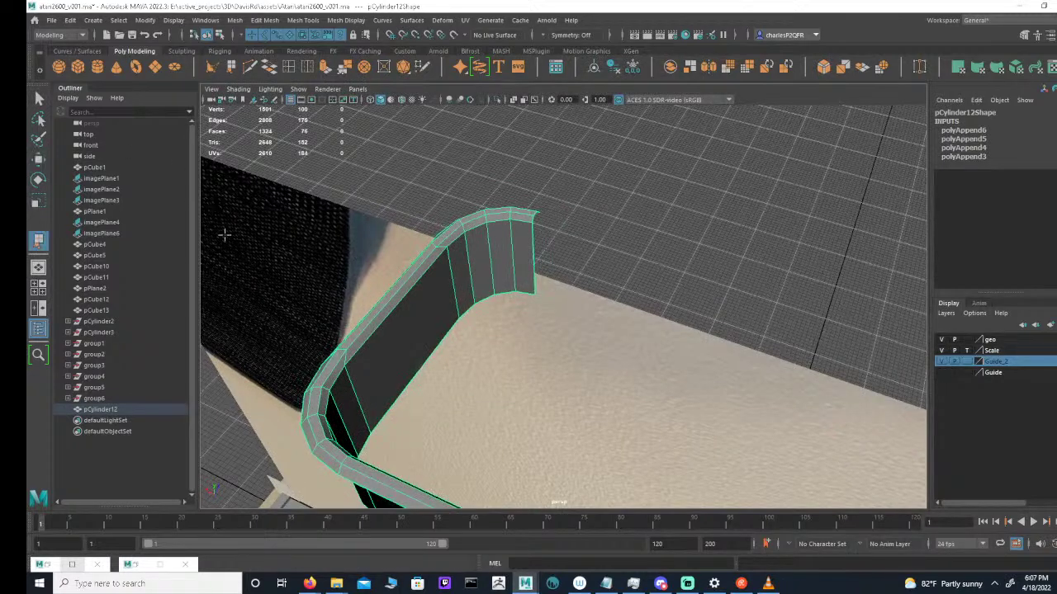
pyautogui.click(532, 230)
pyautogui.keyDown('alt'); pyautogui.moveTo(559, 257); pyautogui.dragTo(658, 240); pyautogui.keyUp('alt')
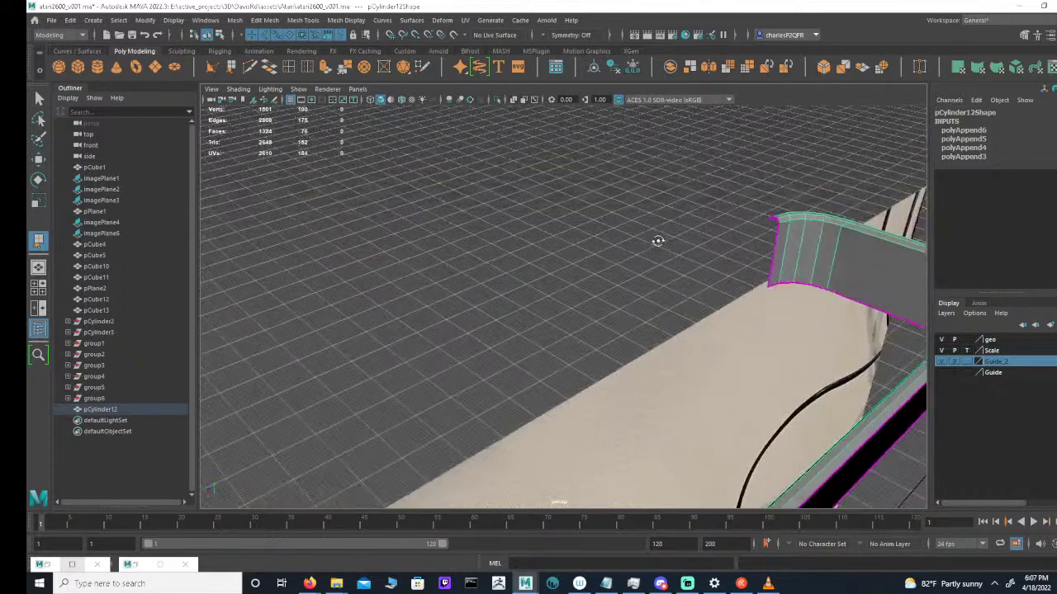
pyautogui.click(776, 242)
pyautogui.press('Return')
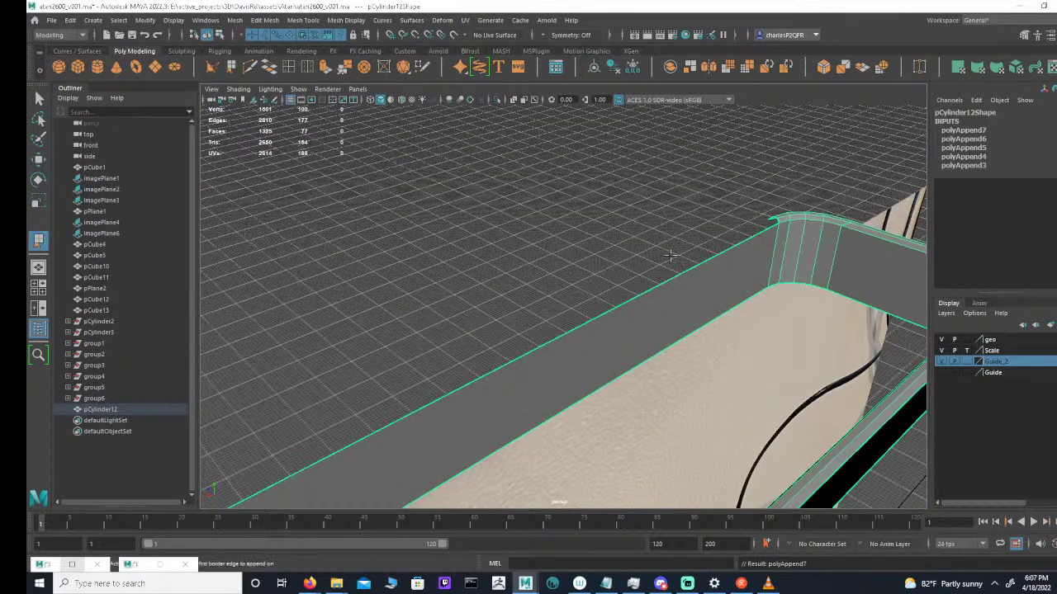
# Append the innermost rim strip between both frame ends above the new wall
pyautogui.click(776, 219)
pyautogui.keyDown('alt'); pyautogui.moveTo(412, 290); pyautogui.dragTo(652, 309); pyautogui.keyUp('alt')
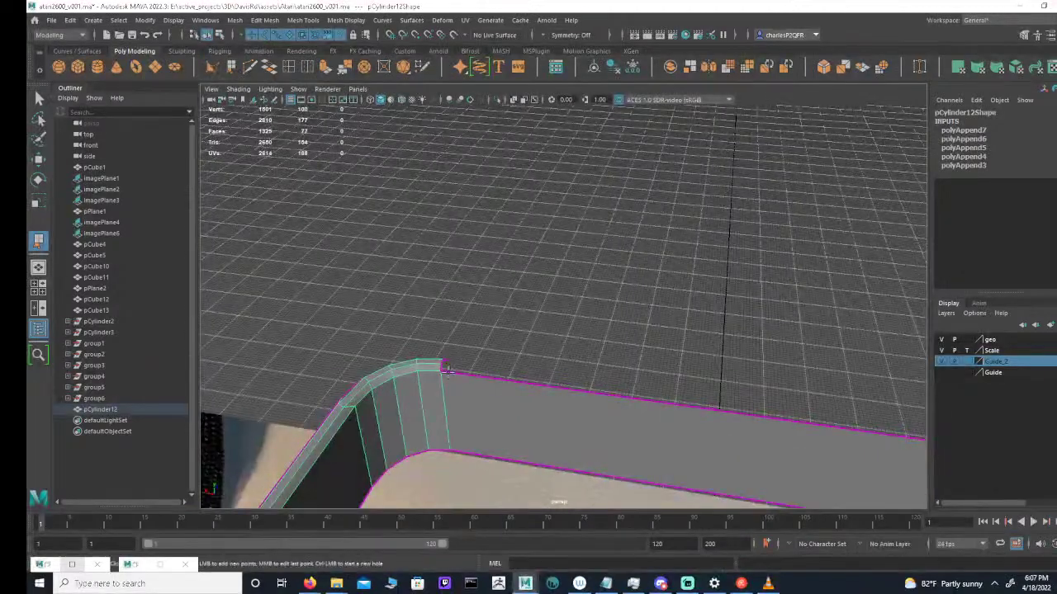